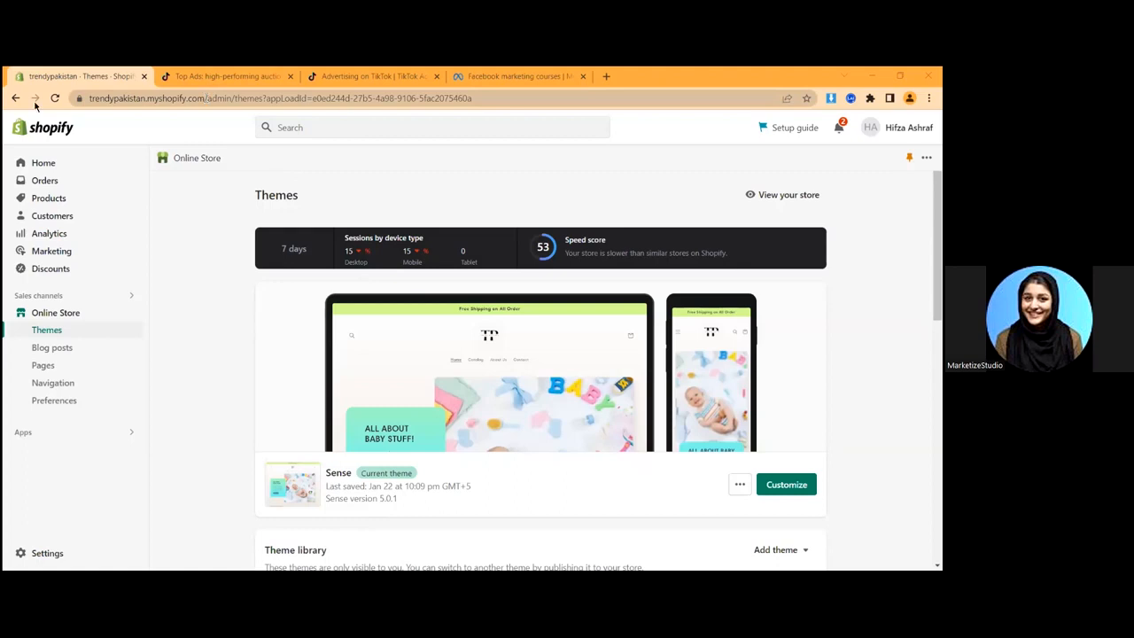
- Open a new browser tab and paste in the trendypakistan store's web address
key("ctrl+t")
type("https://trendypakistan.myshopify.com/")
- Load the live storefront beside the admin and open the Baby Electric Nail Polisher page
key("Return")
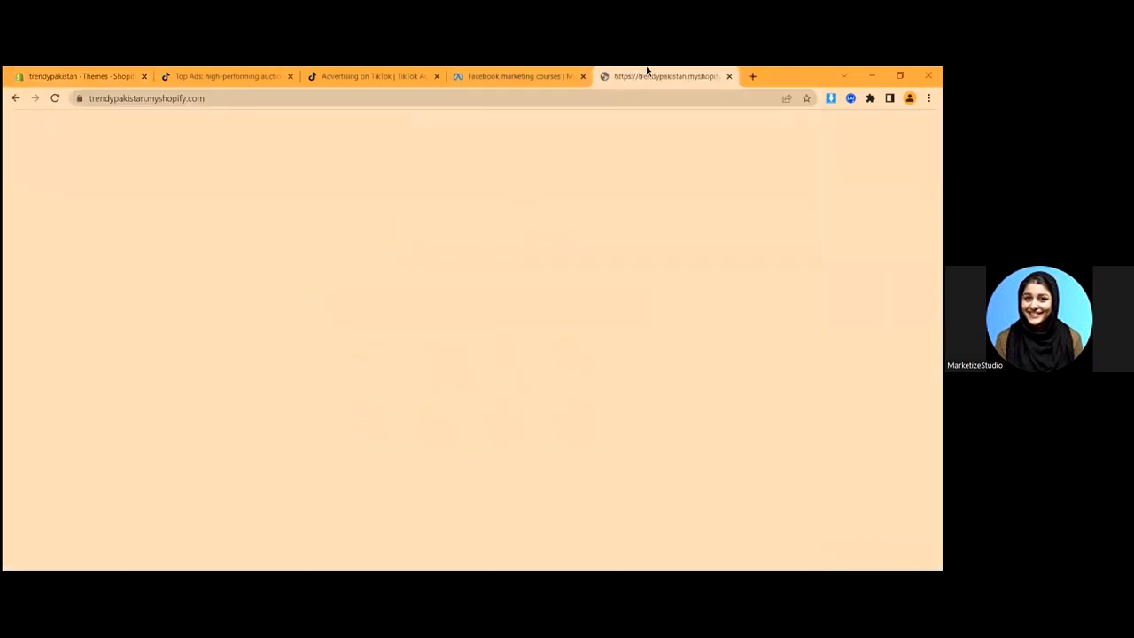
left_click_drag(645, 71, 193, 72)
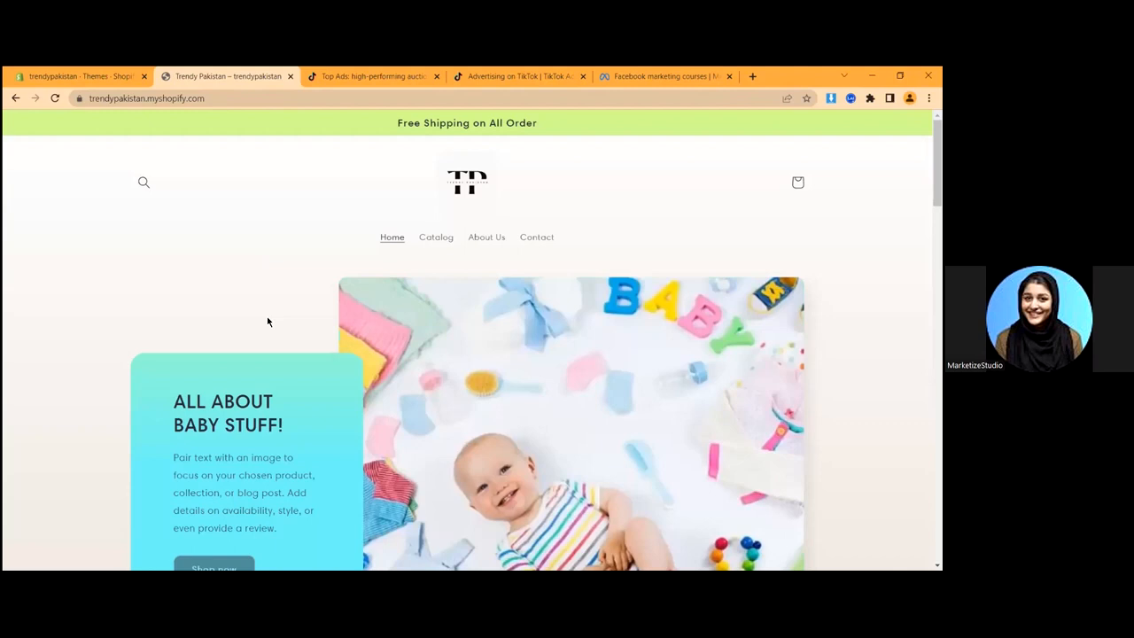
scroll(228, 165, "down", 10)
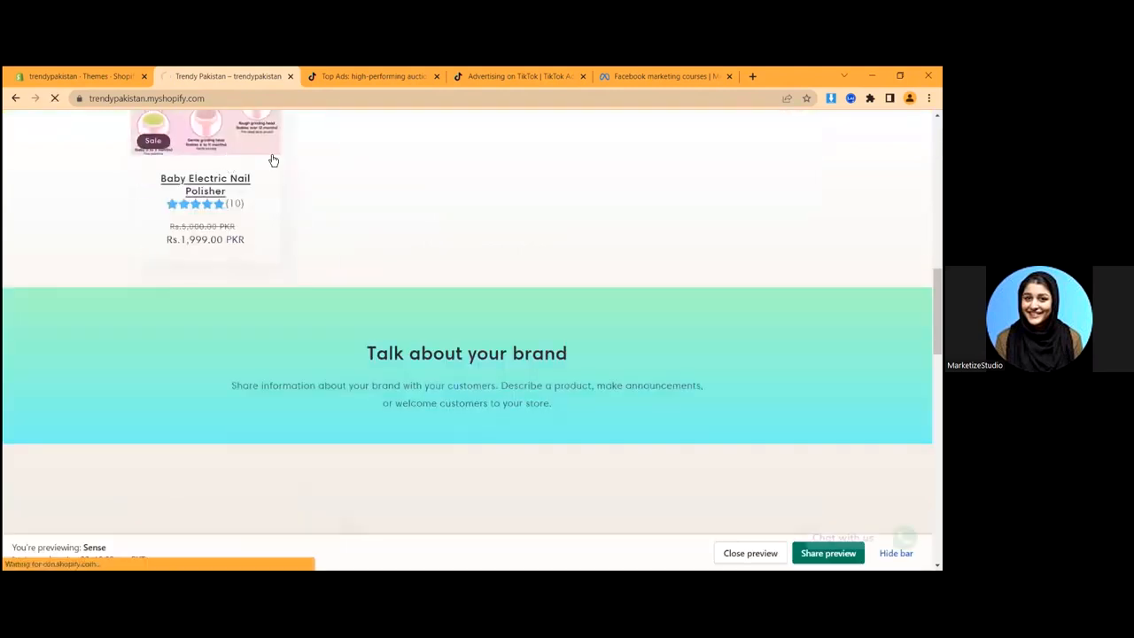
left_click(274, 160)
scroll(532, 256, "down", 3)
- Inspect the product page in DevTools mobile view, then return to the Themes admin tab
right_click(507, 190)
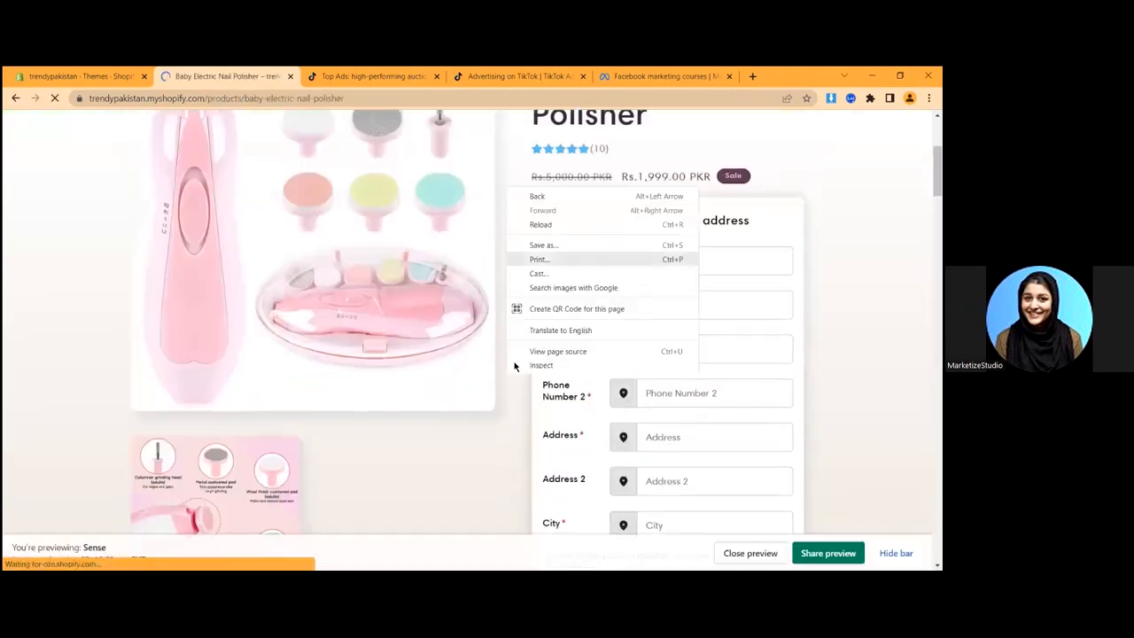
left_click(316, 328)
scroll(319, 337, "down", 1)
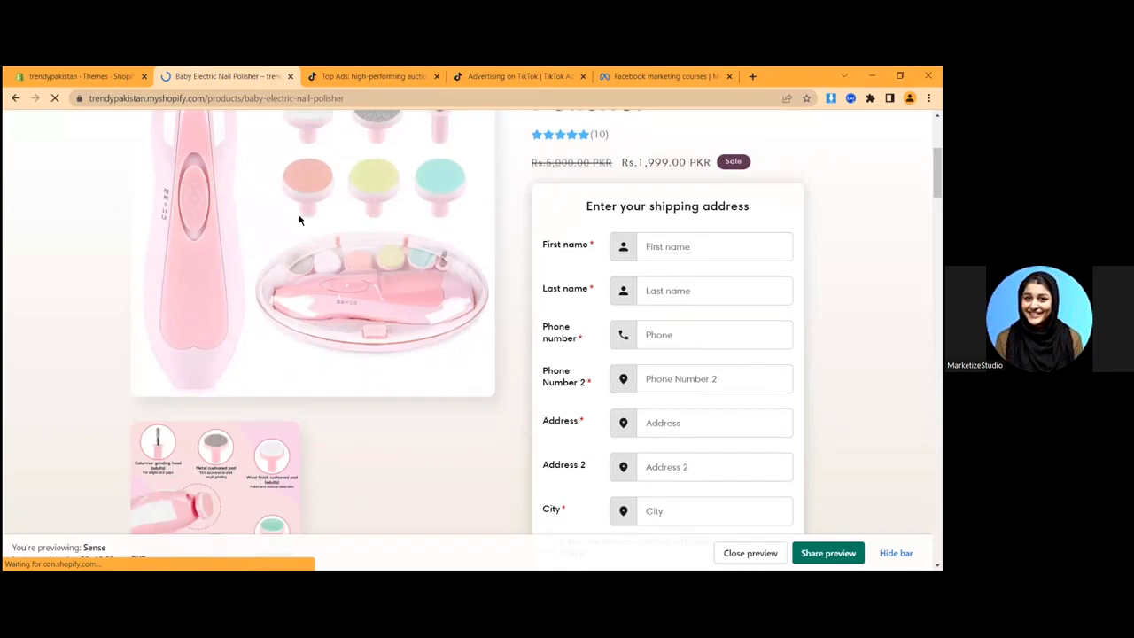
key("ctrl+shift+i")
scroll(330, 324, "down", 10)
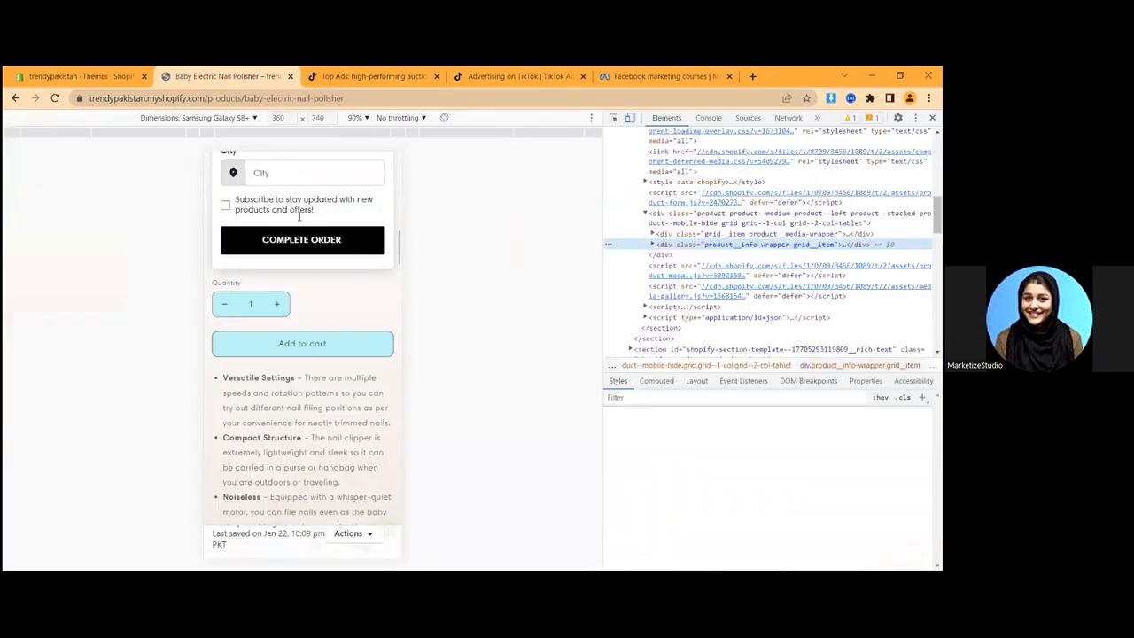
key("ctrl+shift+Tab")
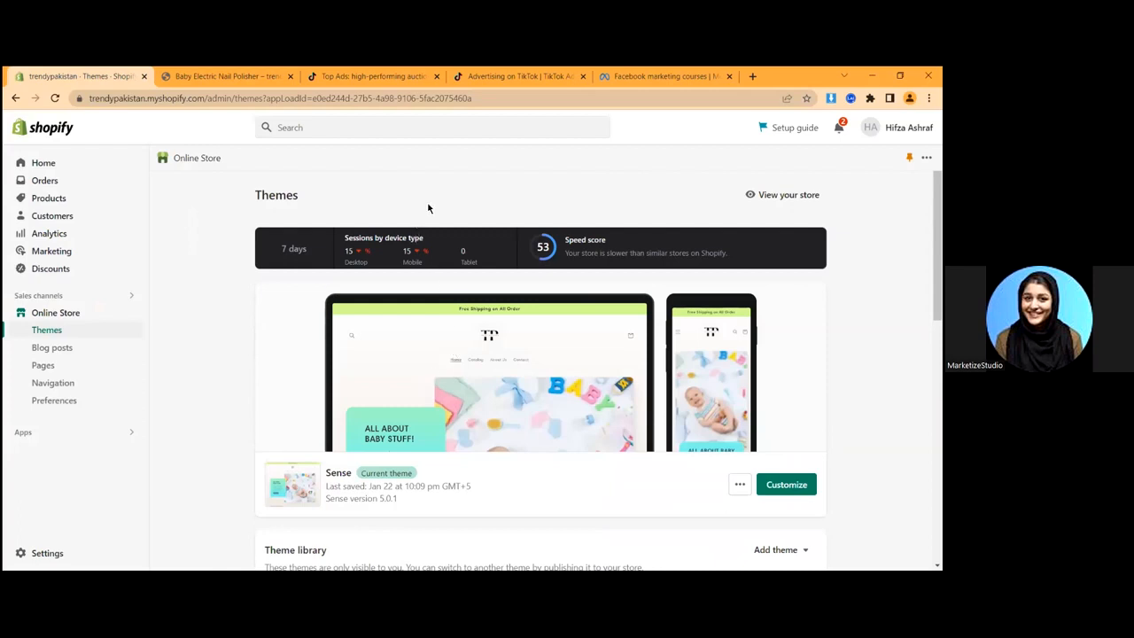
- Go to the store settings and find the store details billing information
left_click(65, 439)
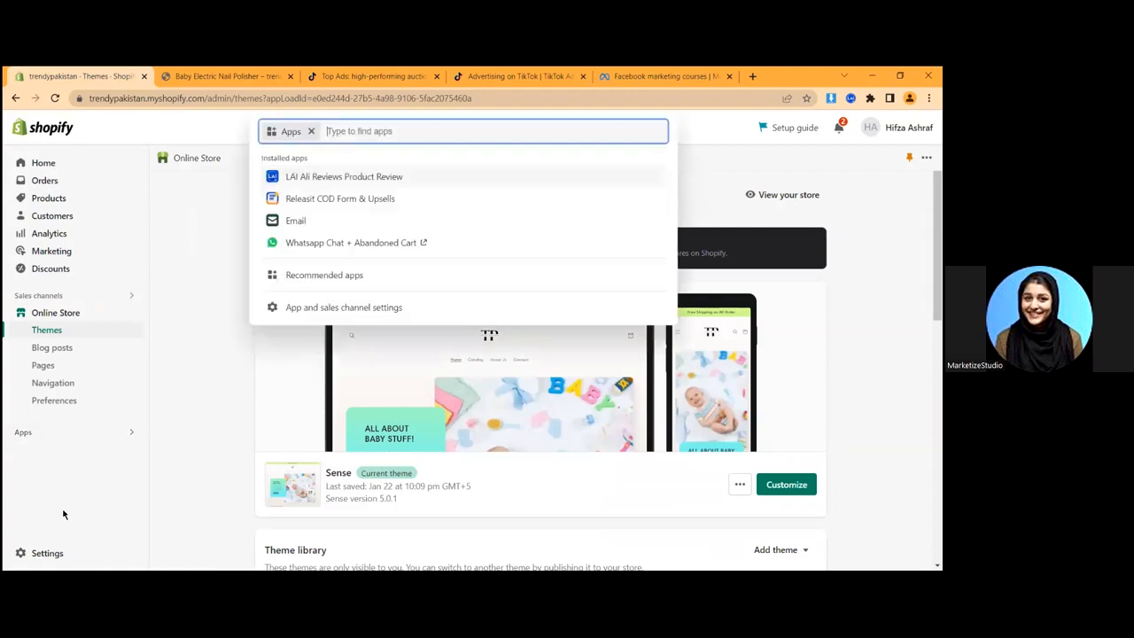
left_click(46, 553)
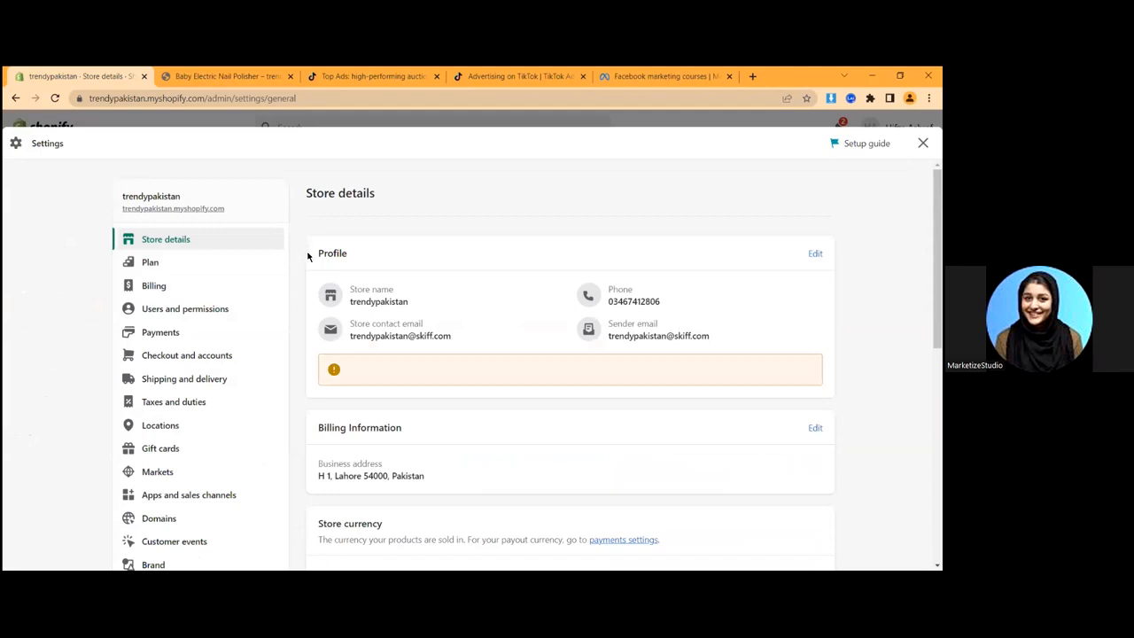
scroll(345, 428, "down", 3)
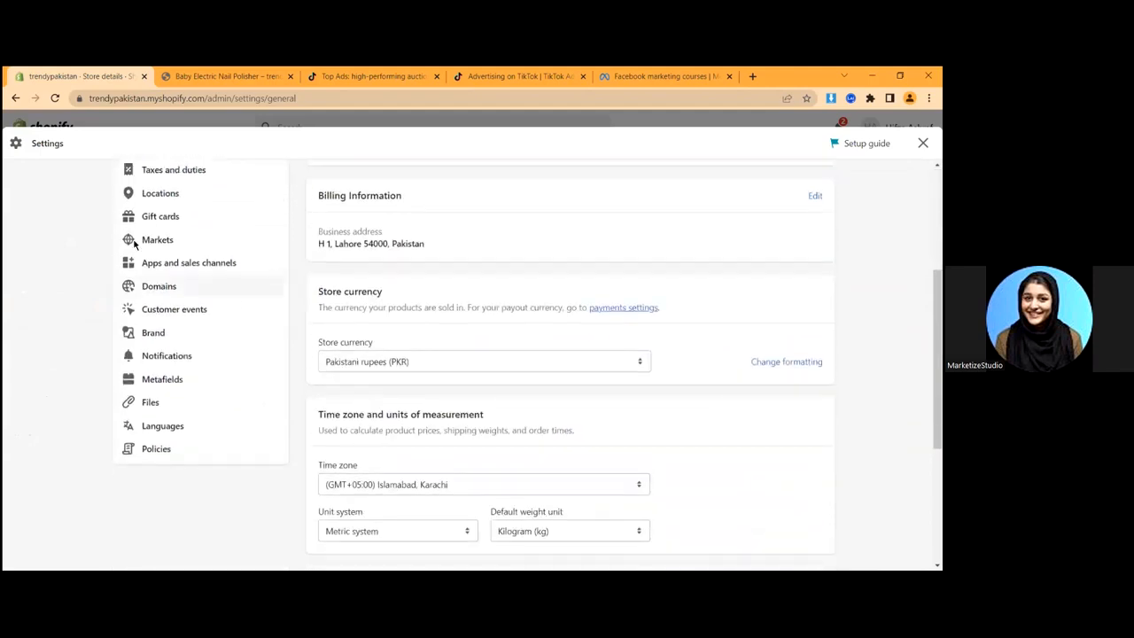
scroll(311, 302, "up", 3)
scroll(424, 361, "down", 2)
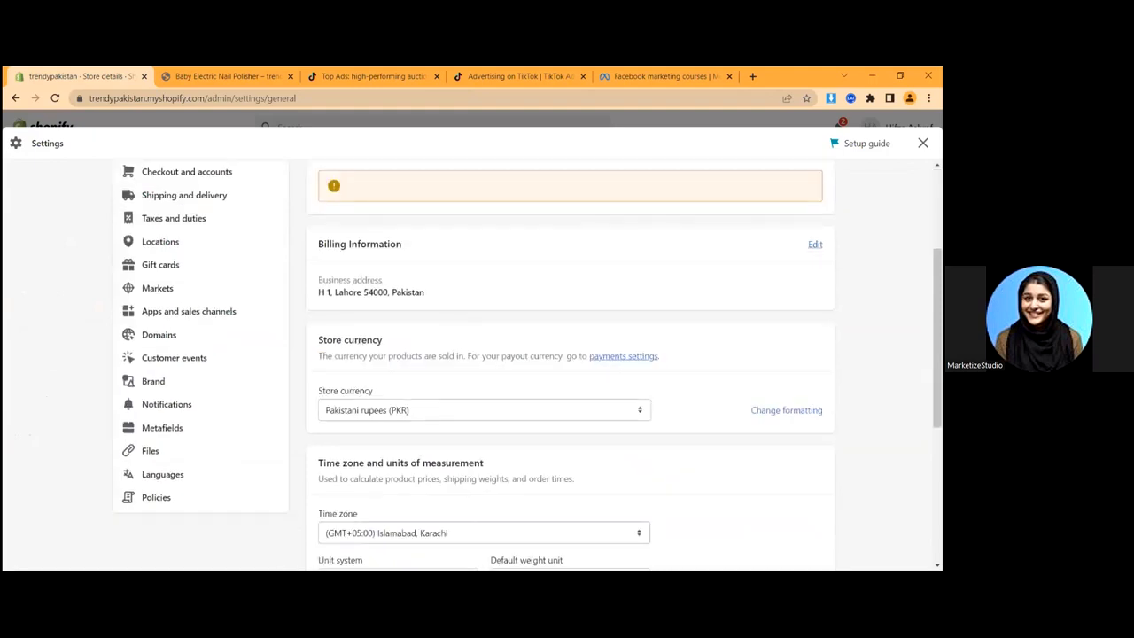
scroll(360, 298, "down", 2)
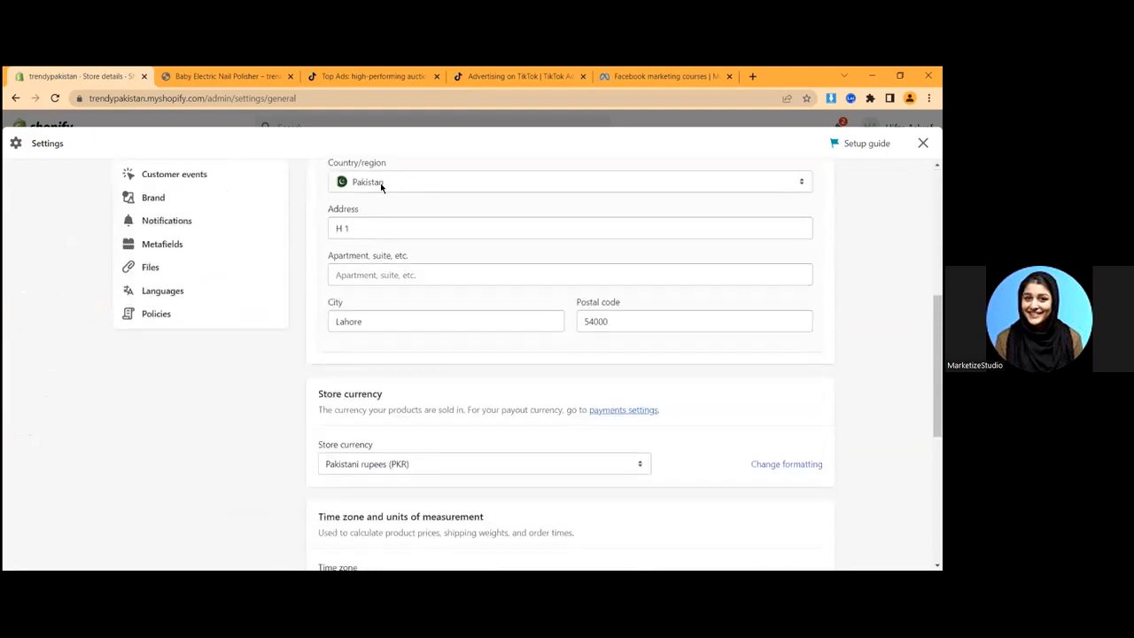
- Set the business address country to United States and choose House of Blues Chicago
left_click(359, 188)
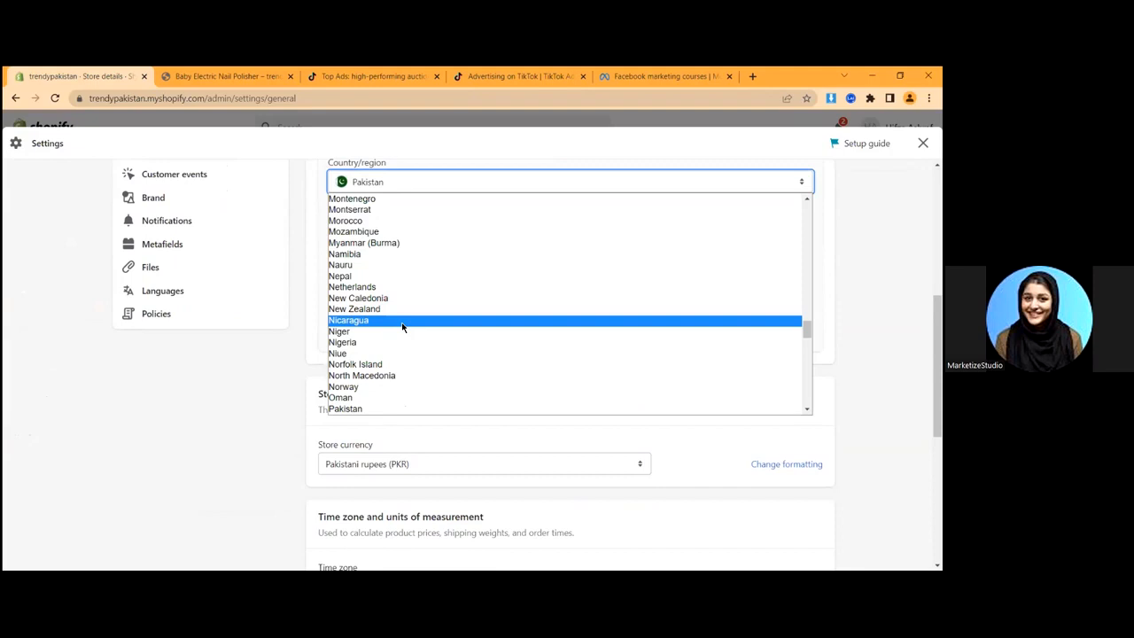
type("un")
key("Down")
key("Down")
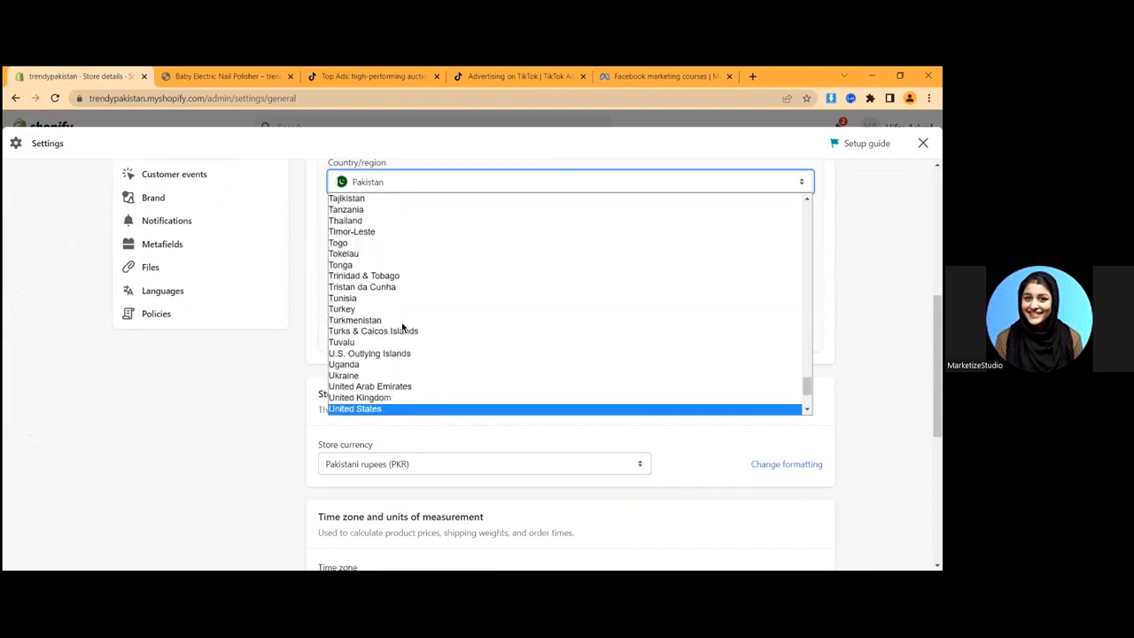
key("Return")
left_click(386, 304)
key("BackSpace")
key("BackSpace")
key("BackSpace")
type("house")
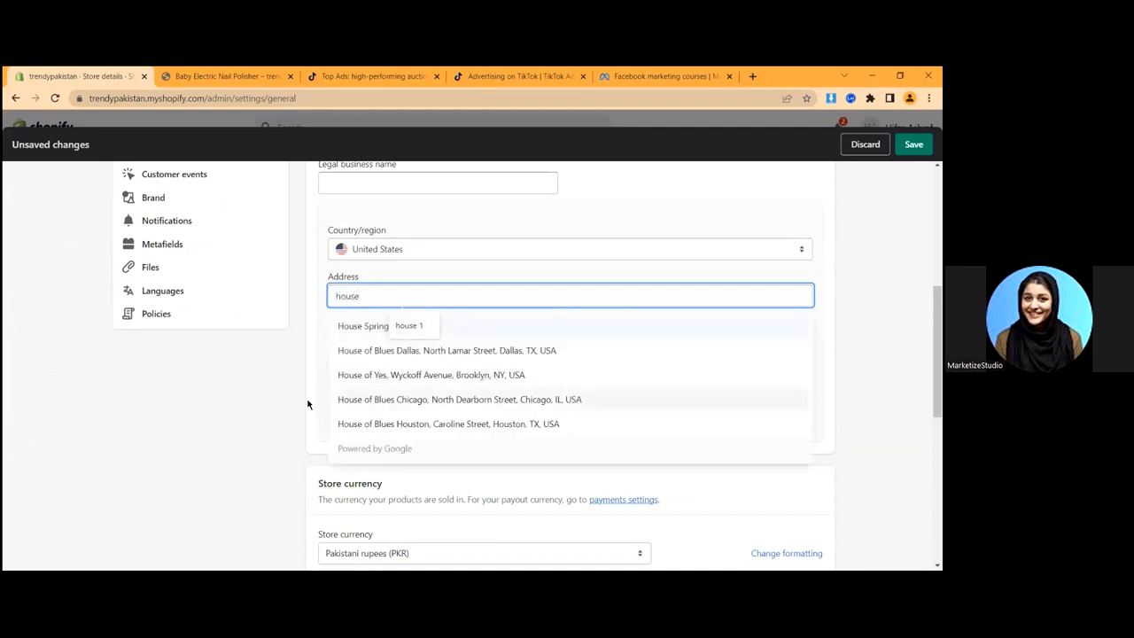
left_click(433, 399)
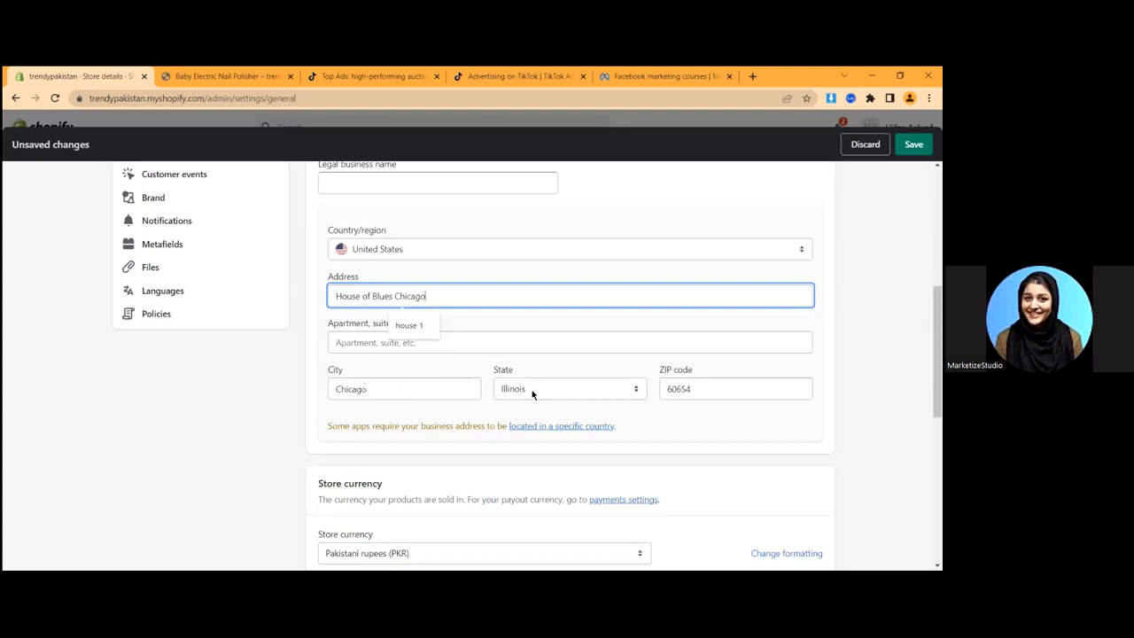
- Save the new billing address, close Settings back to Themes, and start a new tab
scroll(355, 397, "down", 4)
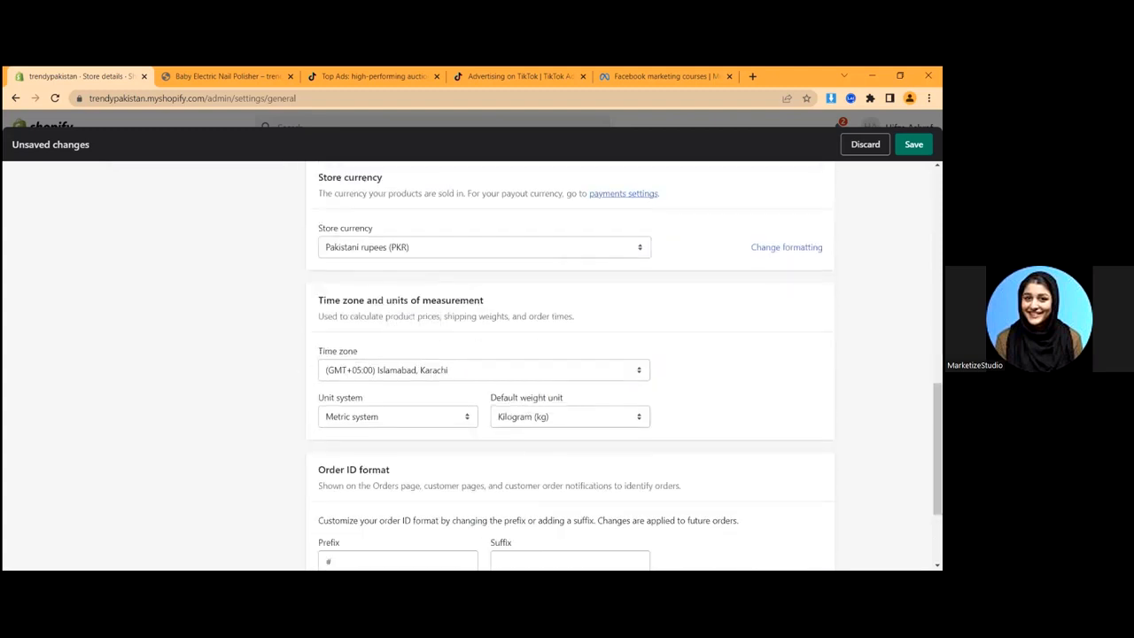
left_click(913, 144)
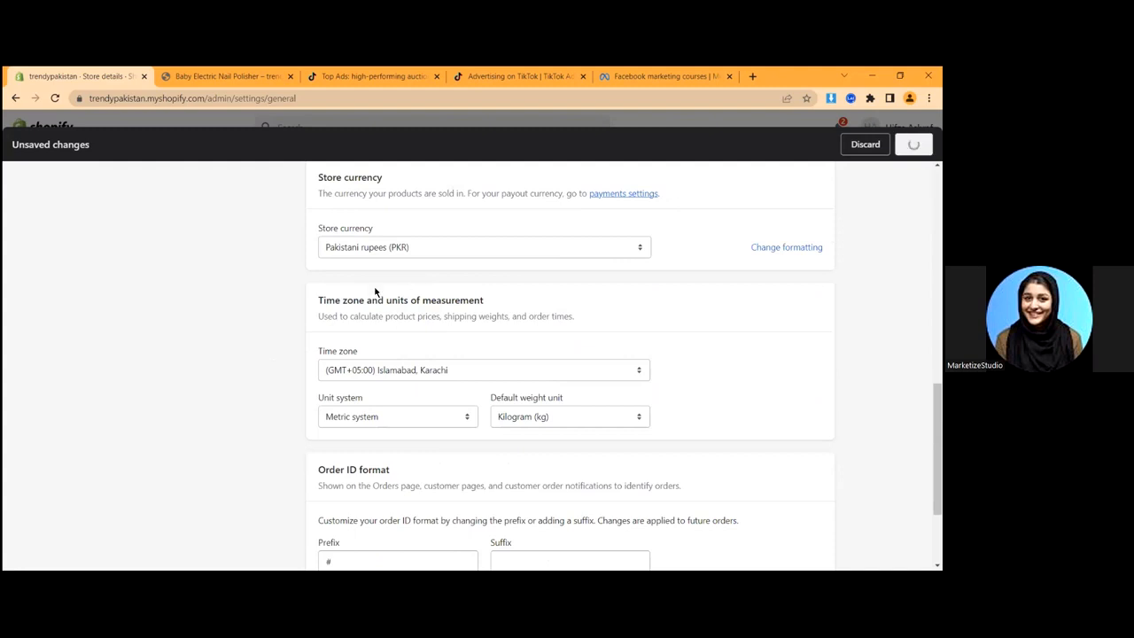
scroll(439, 237, "down", 2)
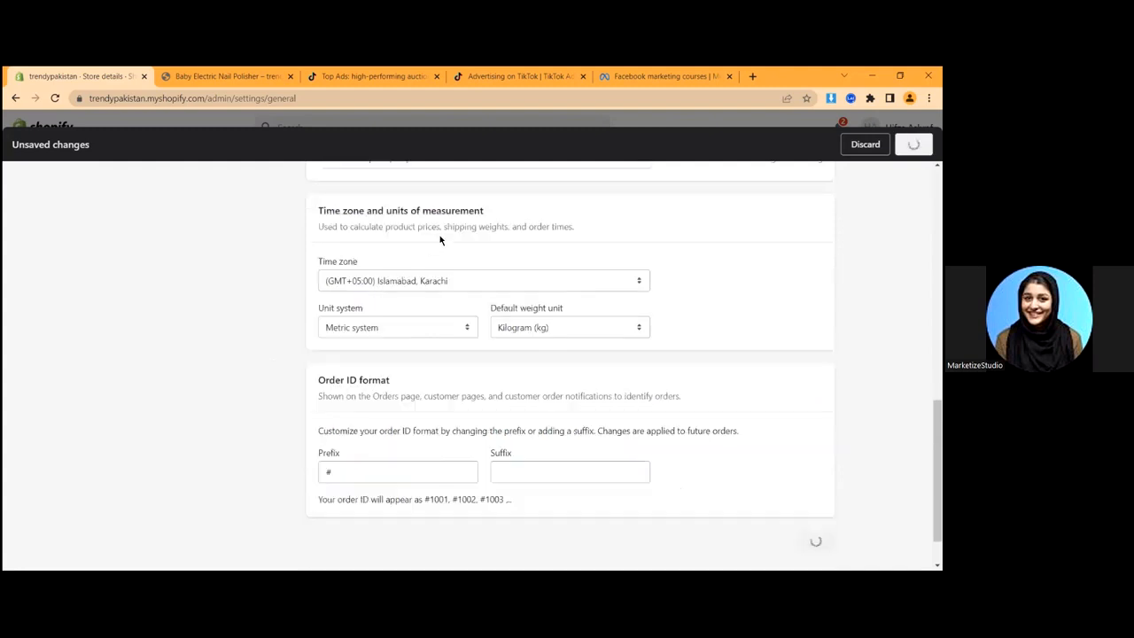
scroll(535, 237, "up", 10)
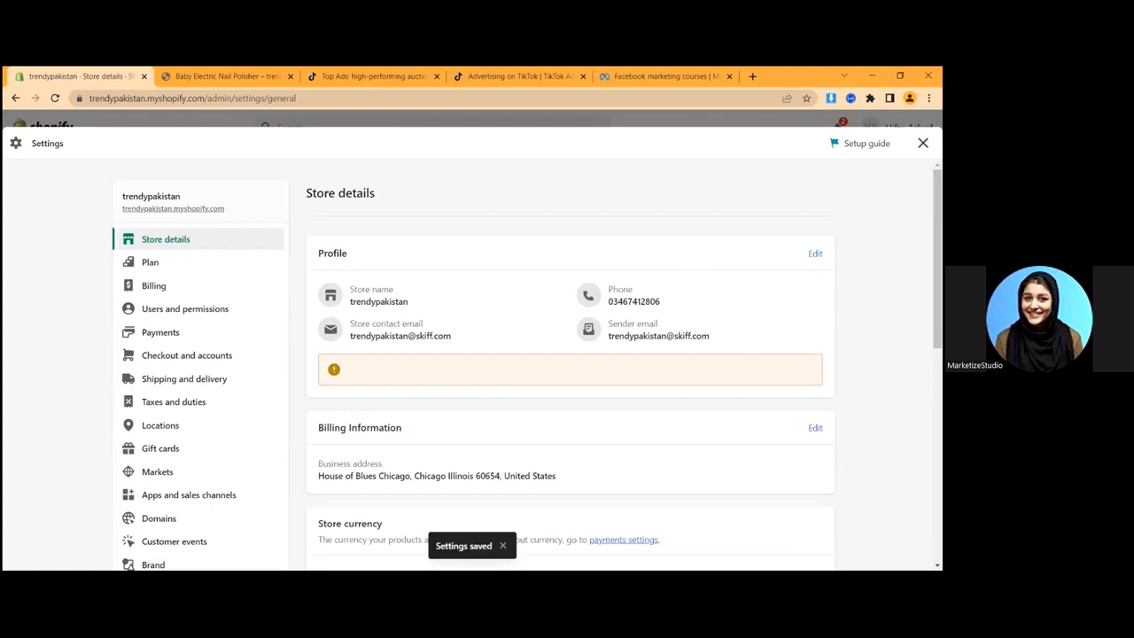
left_click(923, 143)
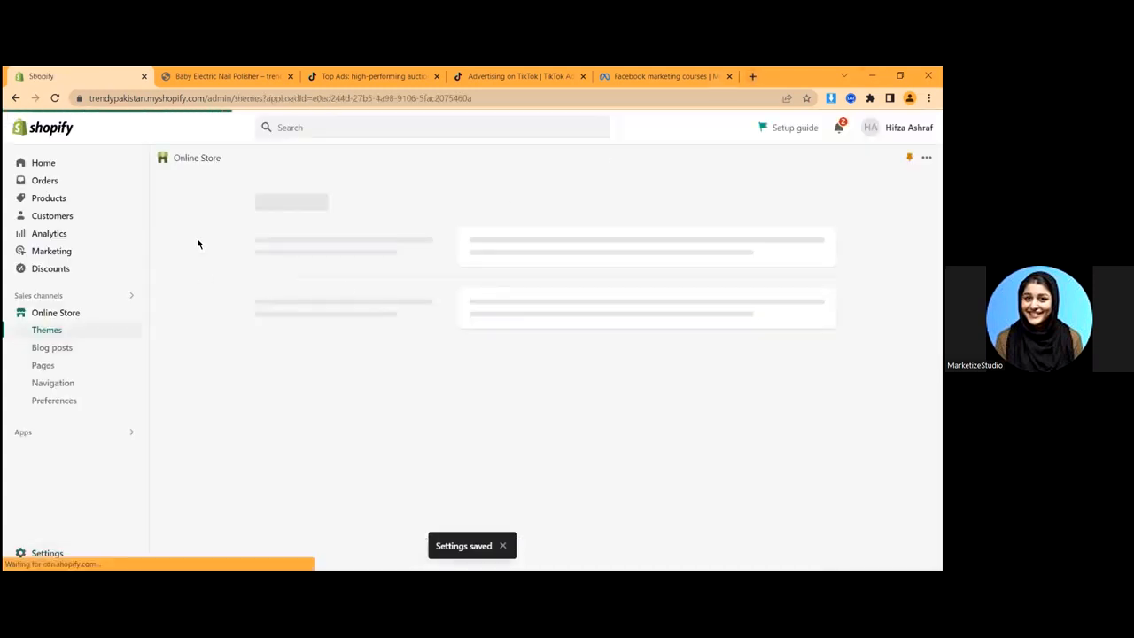
left_click(752, 76)
- Load the Shopify App Store in a new second browser tab
left_click_drag(752, 76, 204, 77)
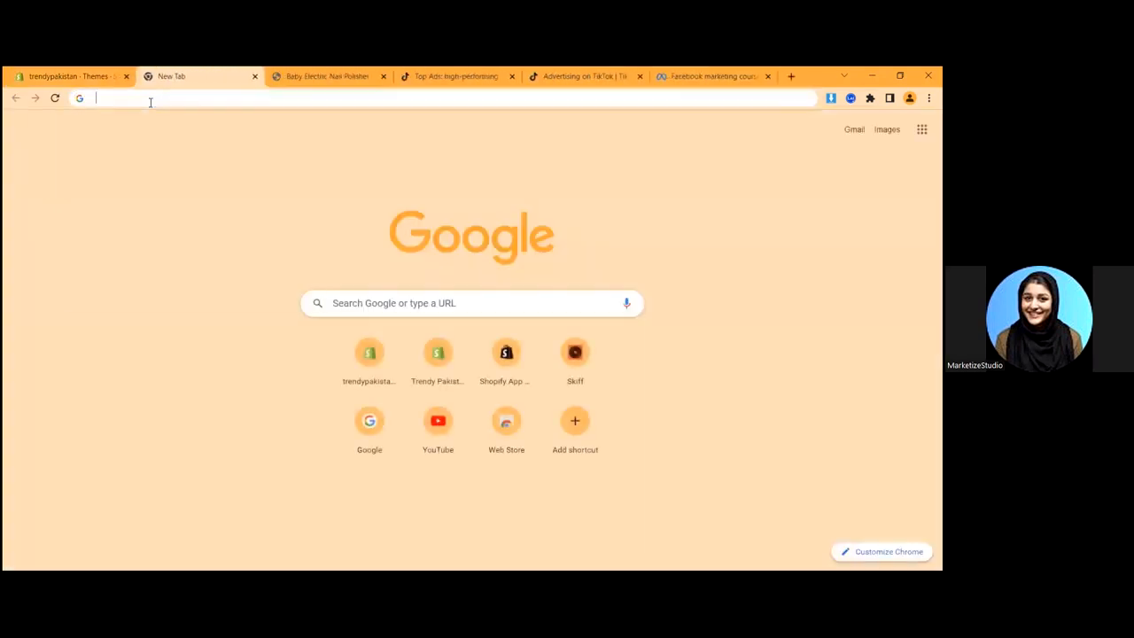
left_click(150, 98)
type("ap")
key("Return")
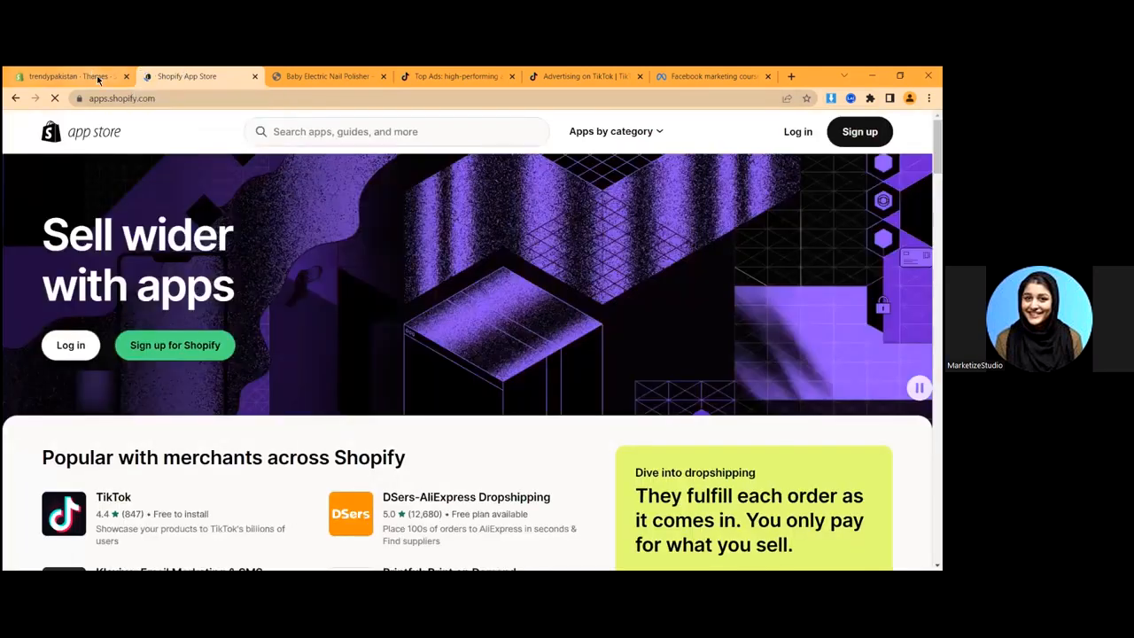
left_click(106, 76)
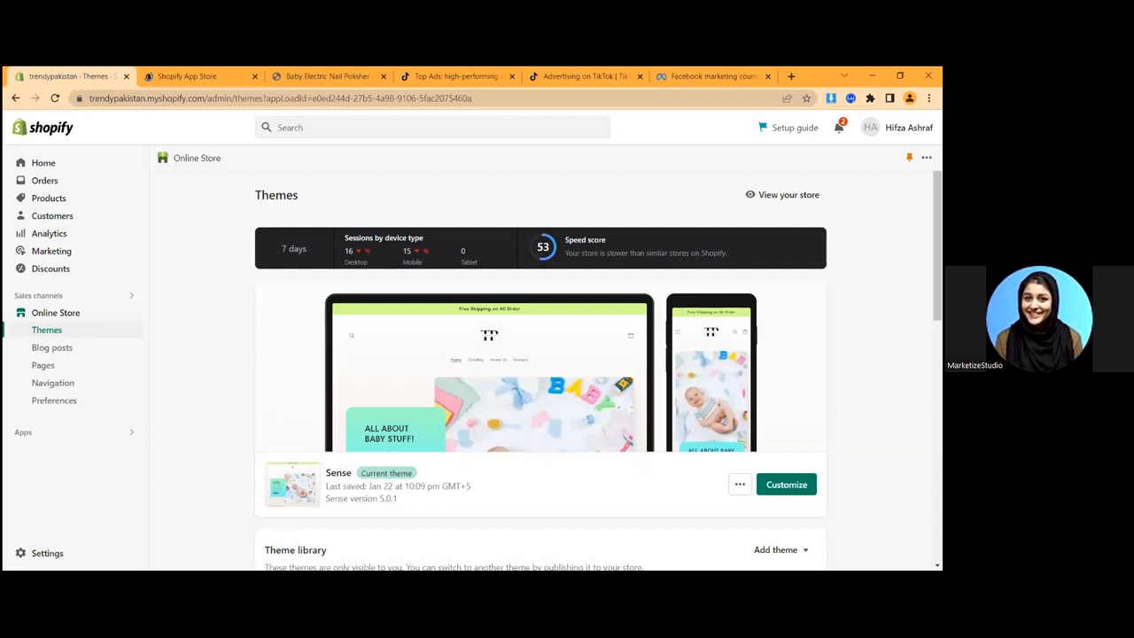
left_click(186, 76)
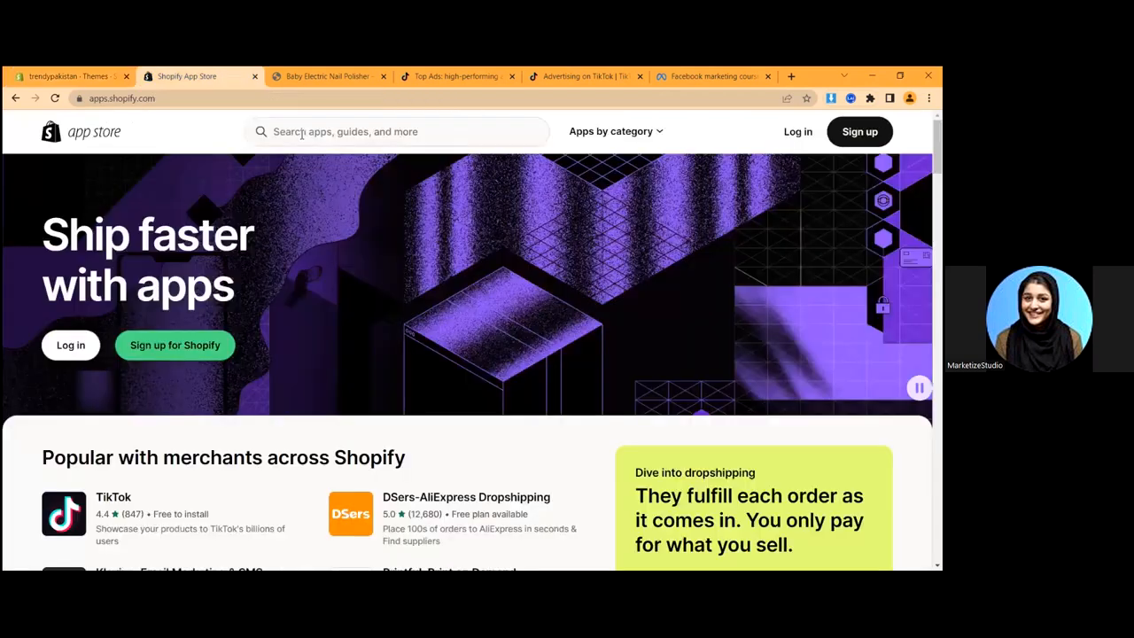
left_click(110, 99)
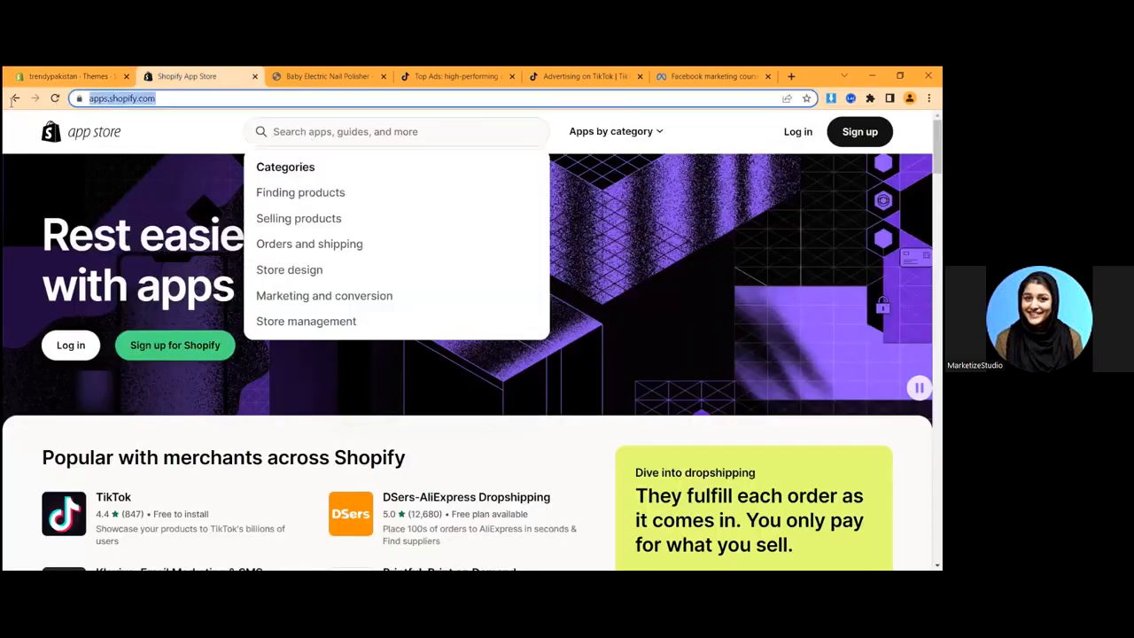
left_click(200, 142)
- Search the App Store for 'tiktok', glance at the TikTok listing, and return to the 183 results
left_click(310, 133)
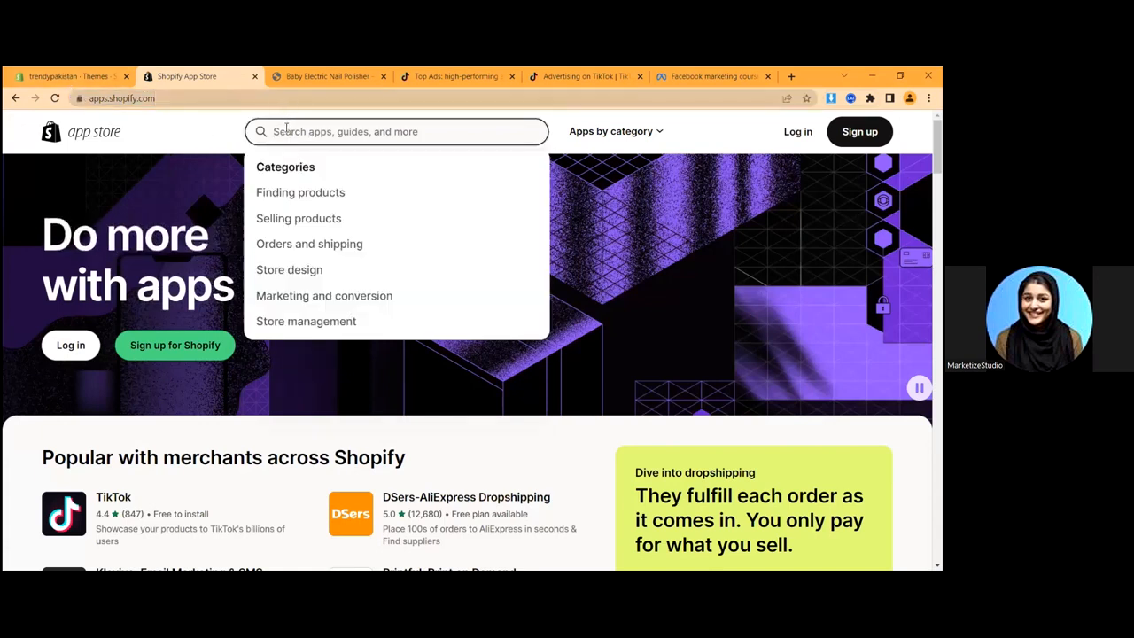
type("tiktok")
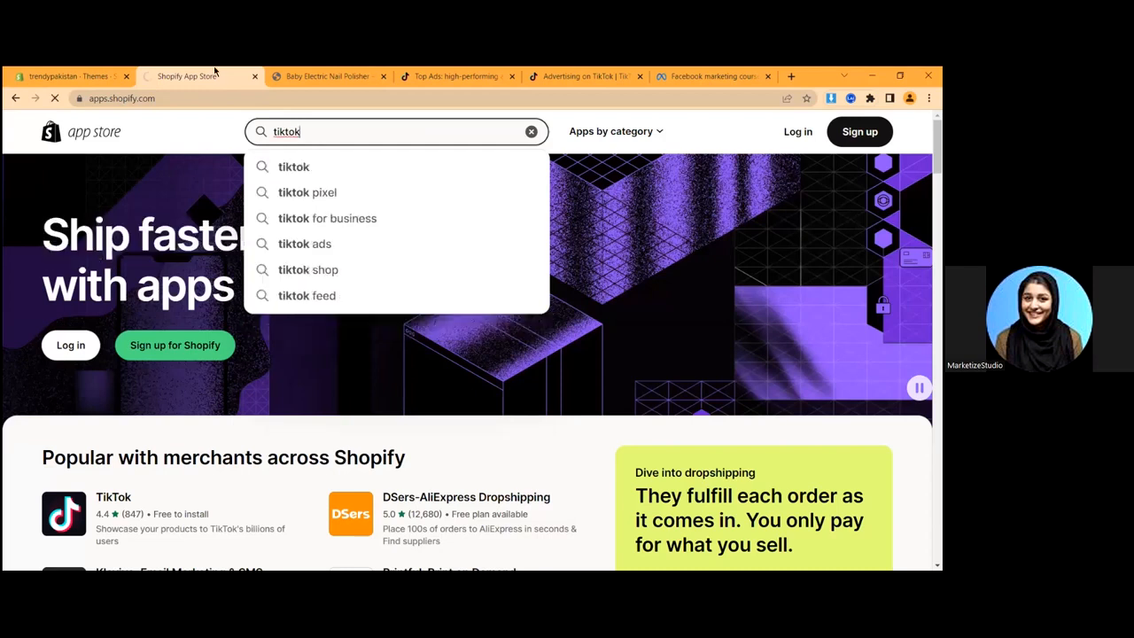
key("Return")
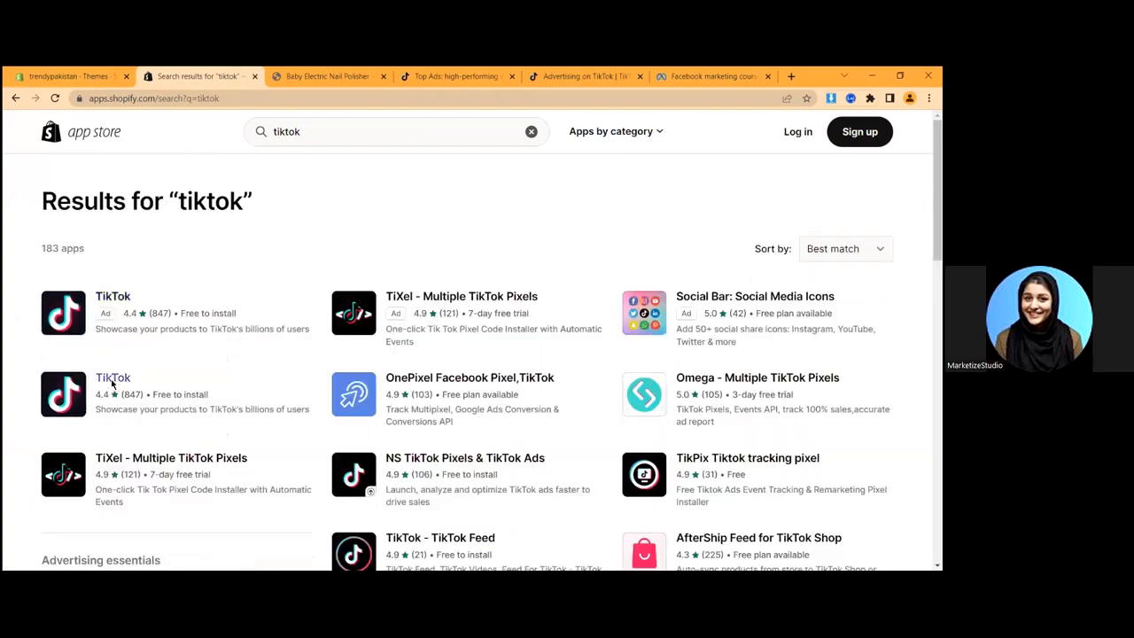
left_click(170, 408)
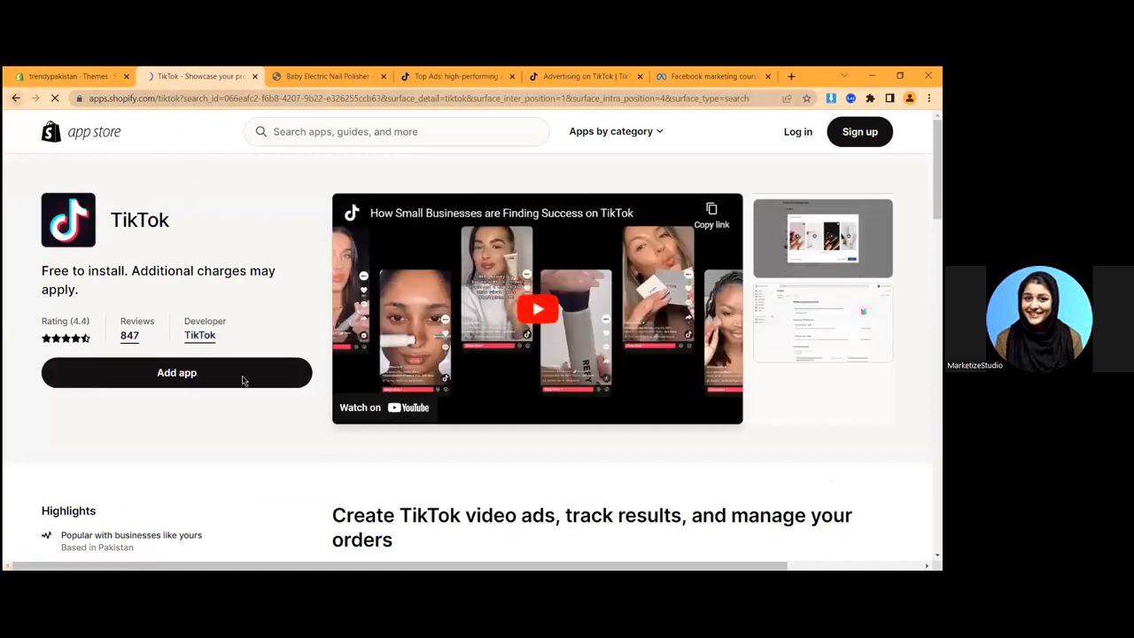
key("alt+Left")
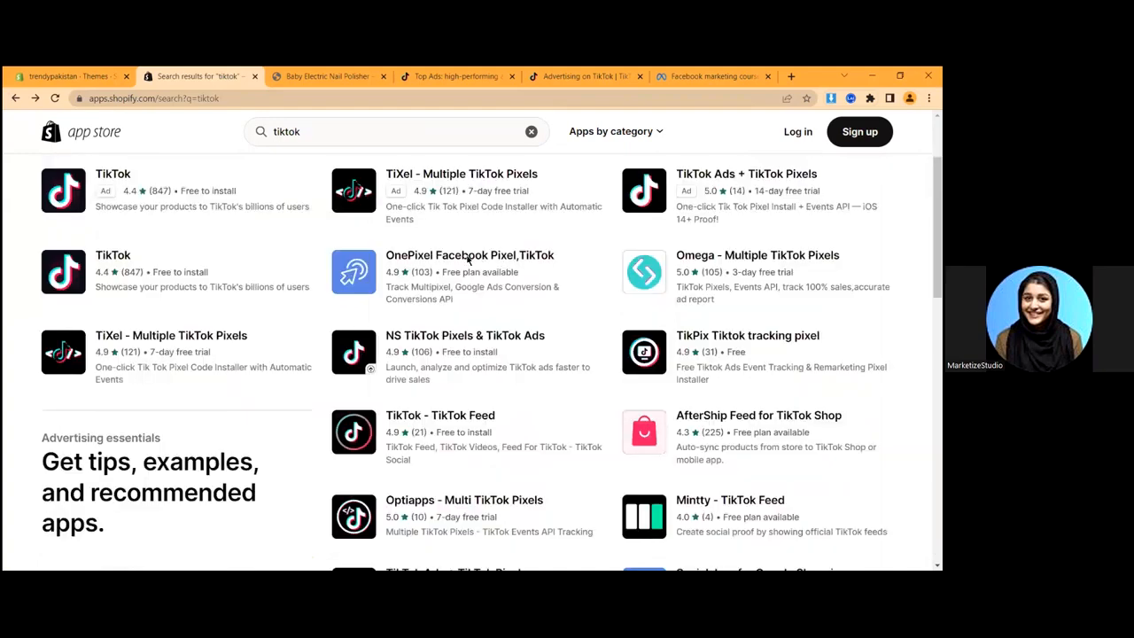
scroll(632, 243, "up", 2)
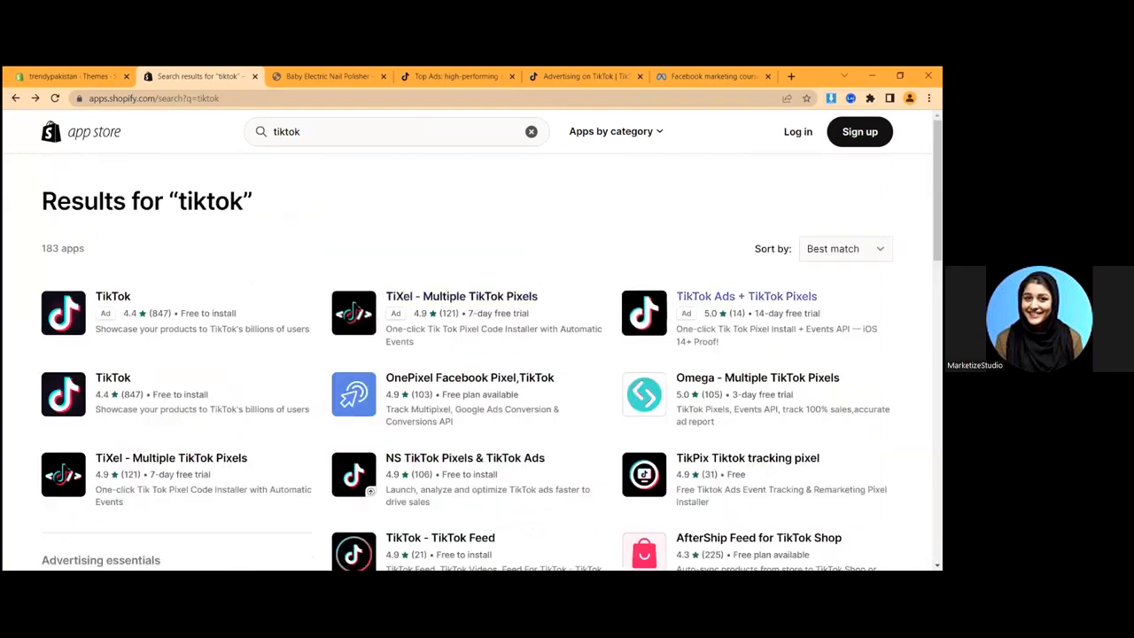
scroll(370, 421, "down", 2)
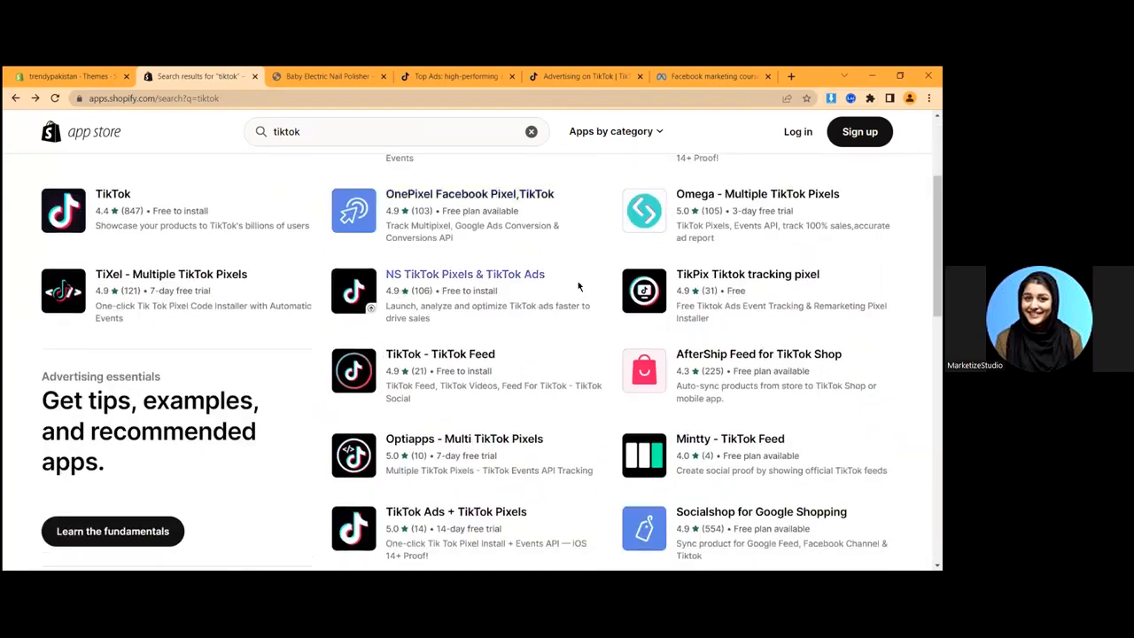
scroll(255, 360, "up", 2)
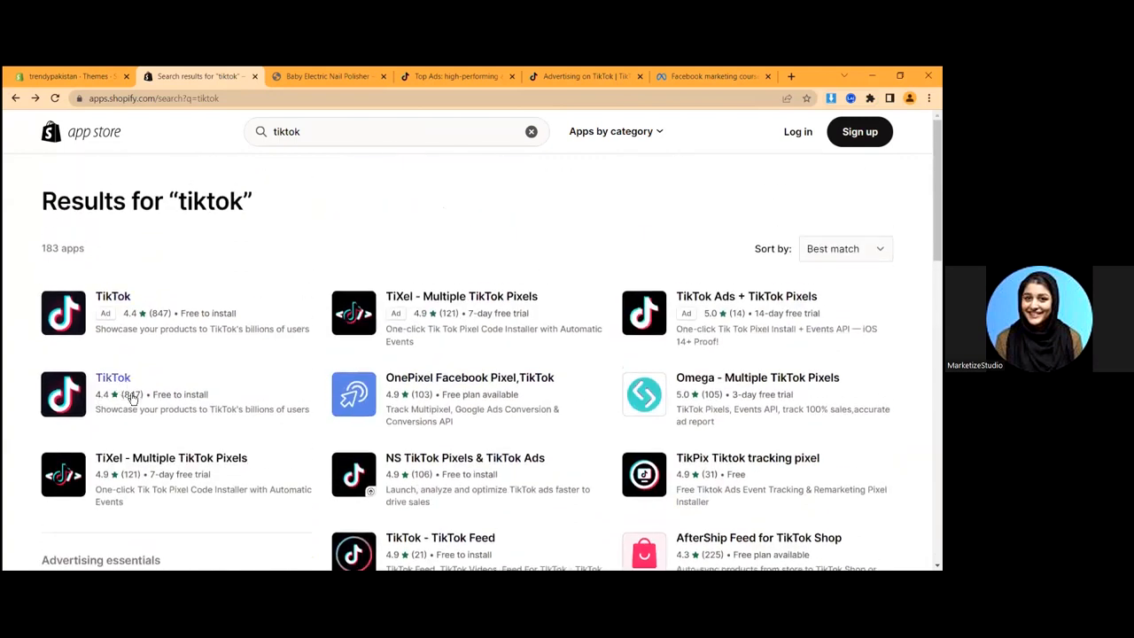
- Add the official free TikTok app and install it using the store's Shopify account
left_click(124, 381)
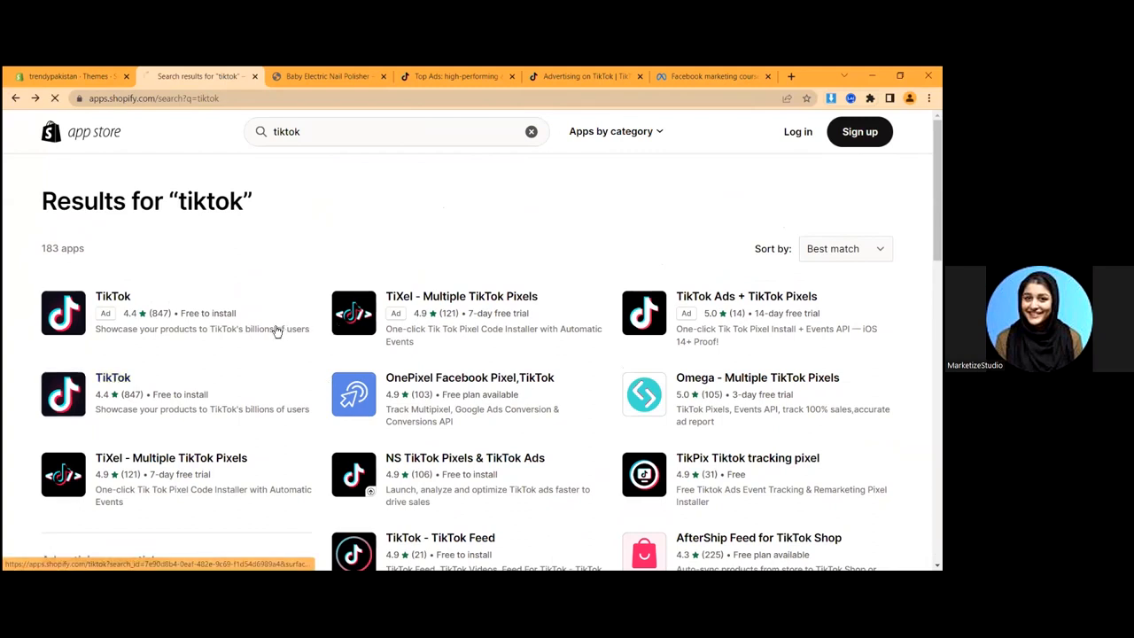
left_click_drag(219, 338, 182, 328)
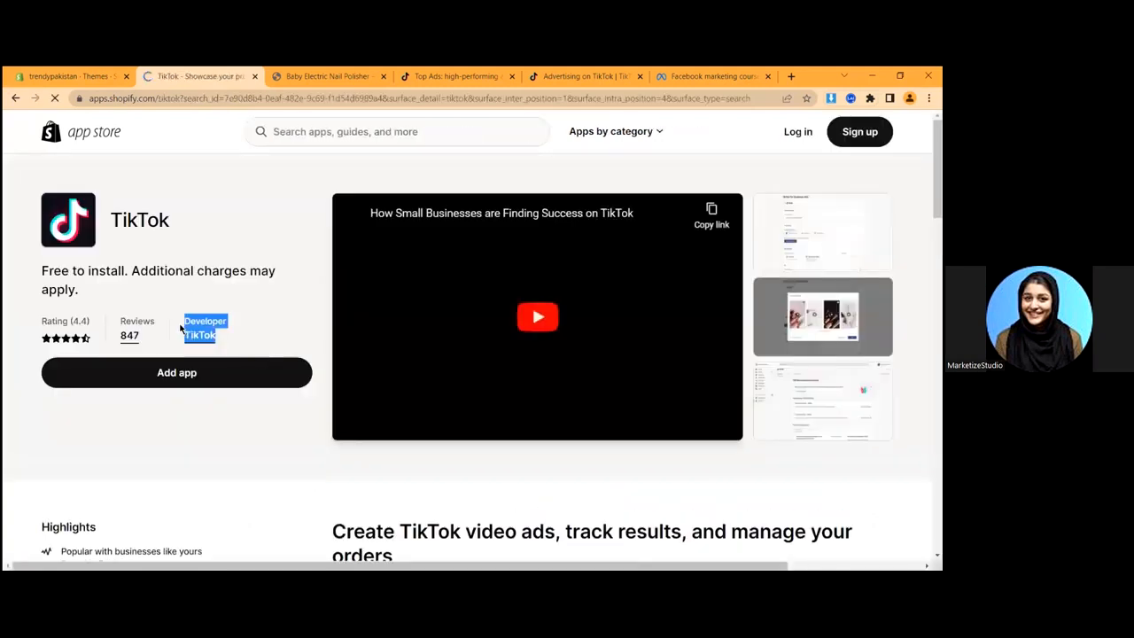
left_click(175, 329)
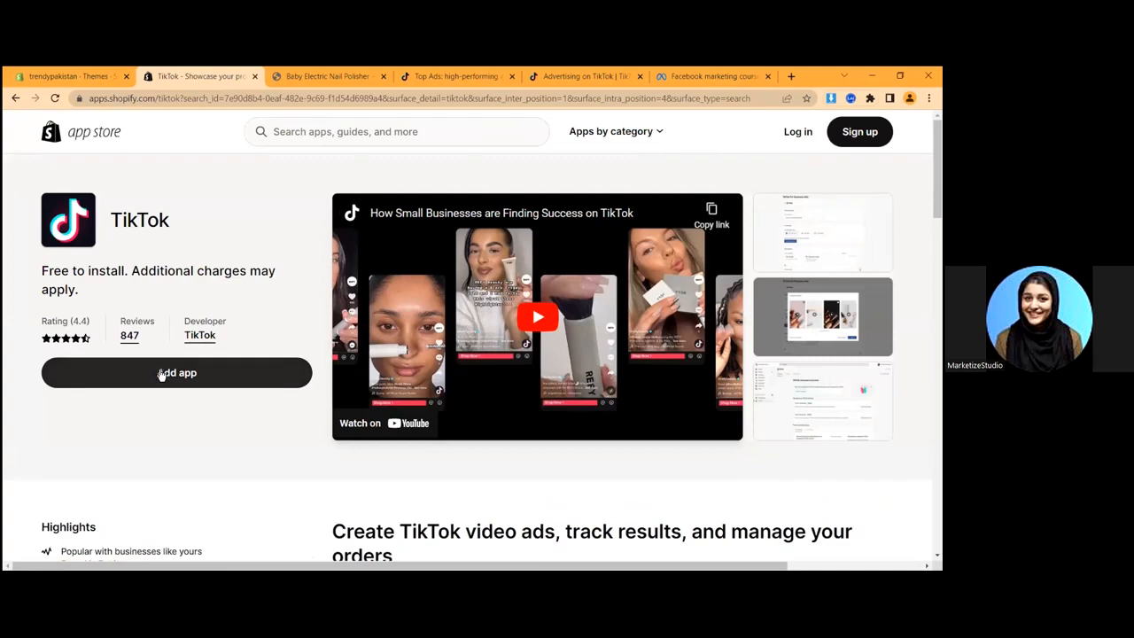
left_click(200, 370)
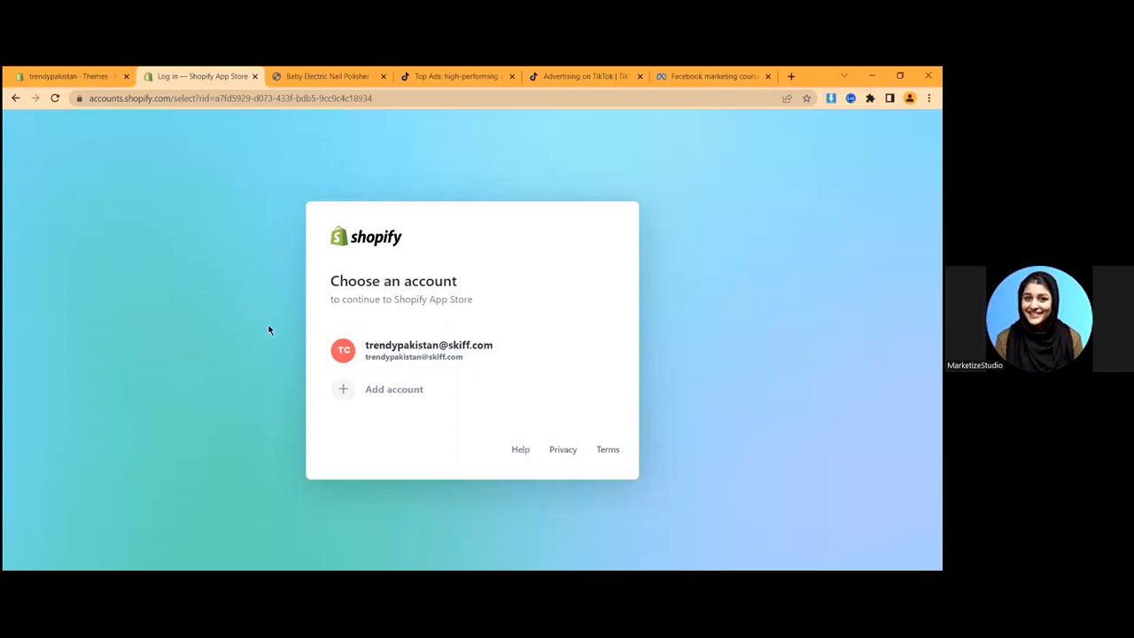
left_click(403, 356)
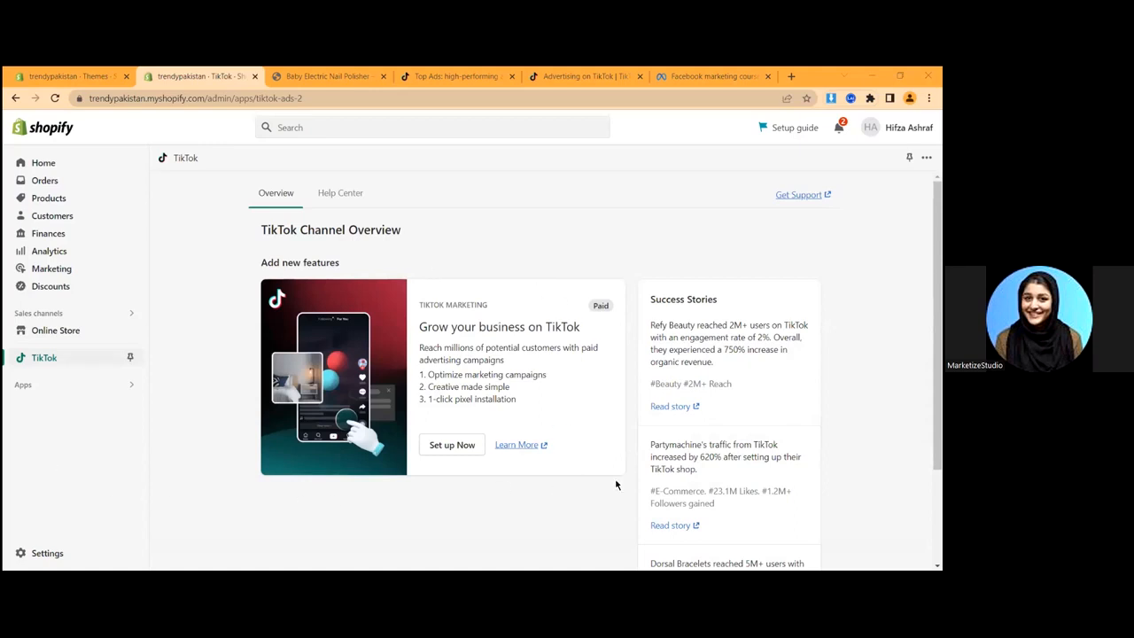
scroll(596, 327, "down", 3)
- Start TikTok marketing setup and connect a TikTok For Business account, landing on Creative Center Top Ads
scroll(282, 416, "up", 3)
left_click(450, 450)
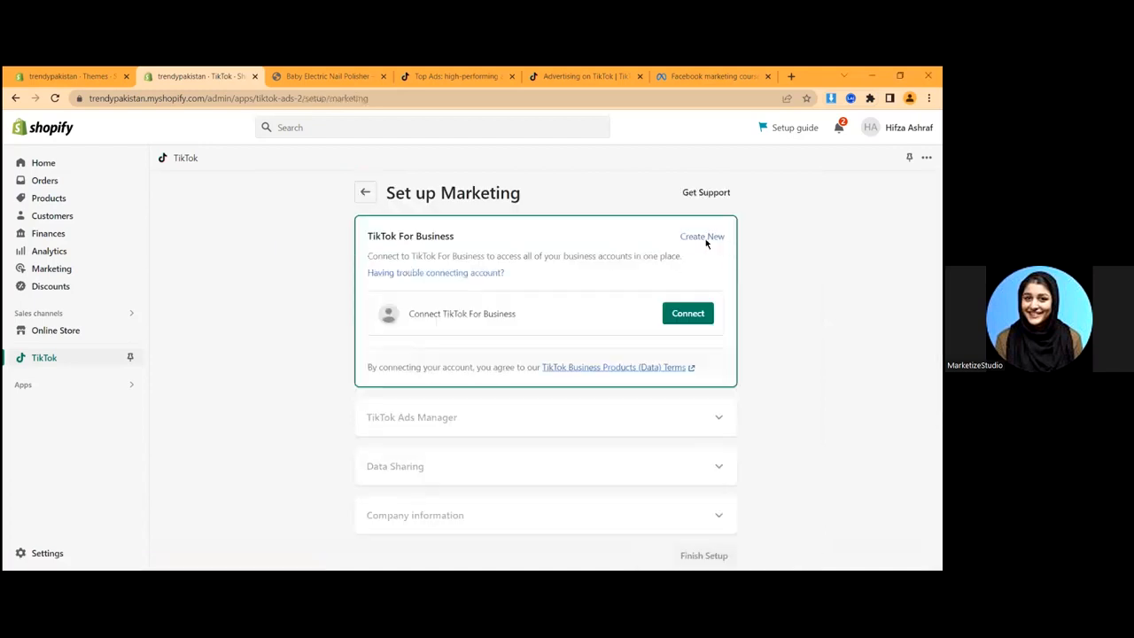
left_click(680, 318)
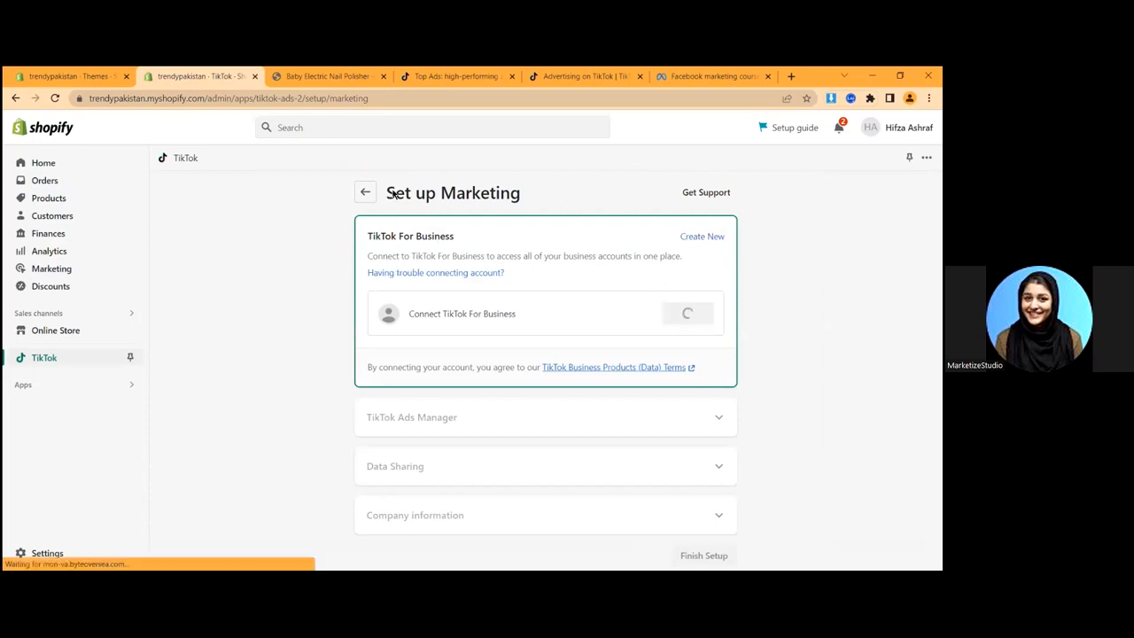
left_click(444, 72)
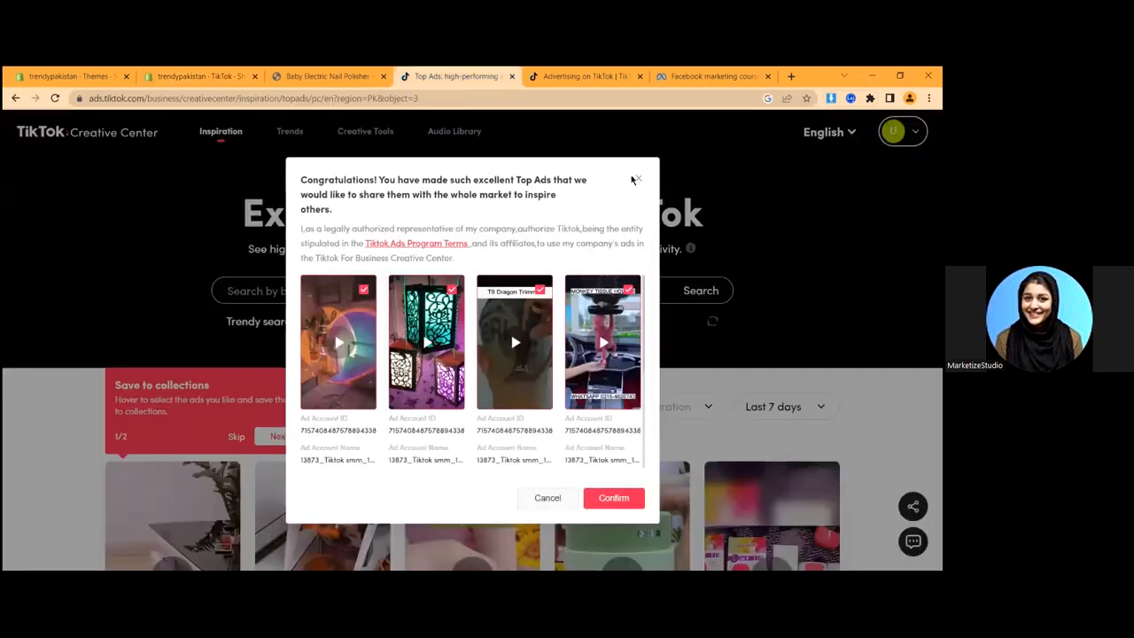
- Close the Top Ads authorization dialog and switch to the TikTok Ads Manager dashboard
left_click(638, 179)
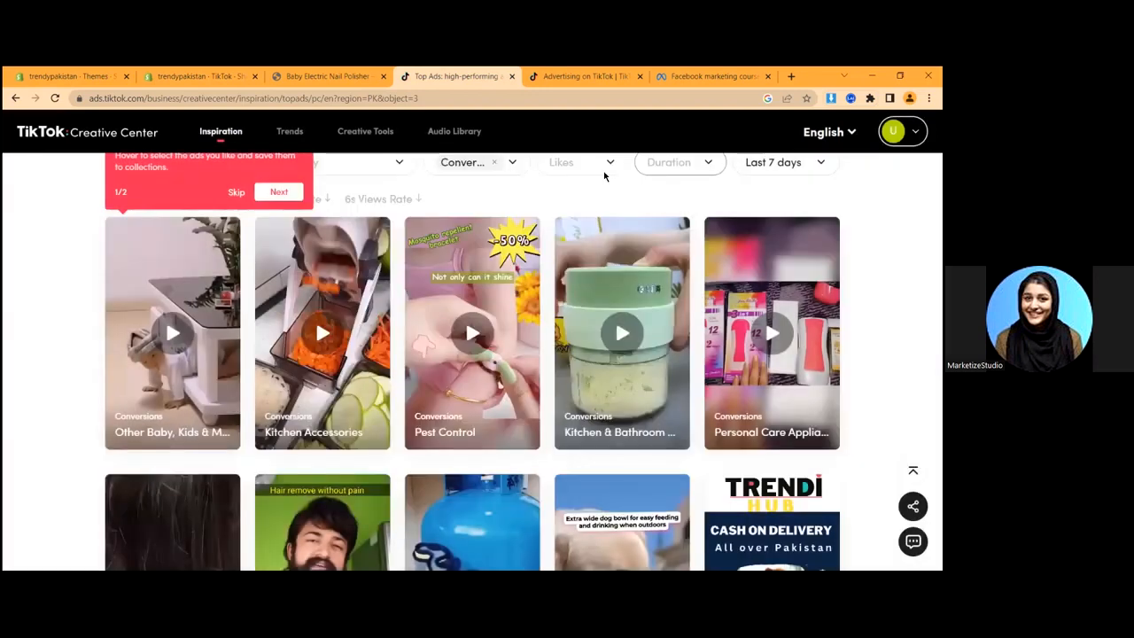
key("ctrl+Tab")
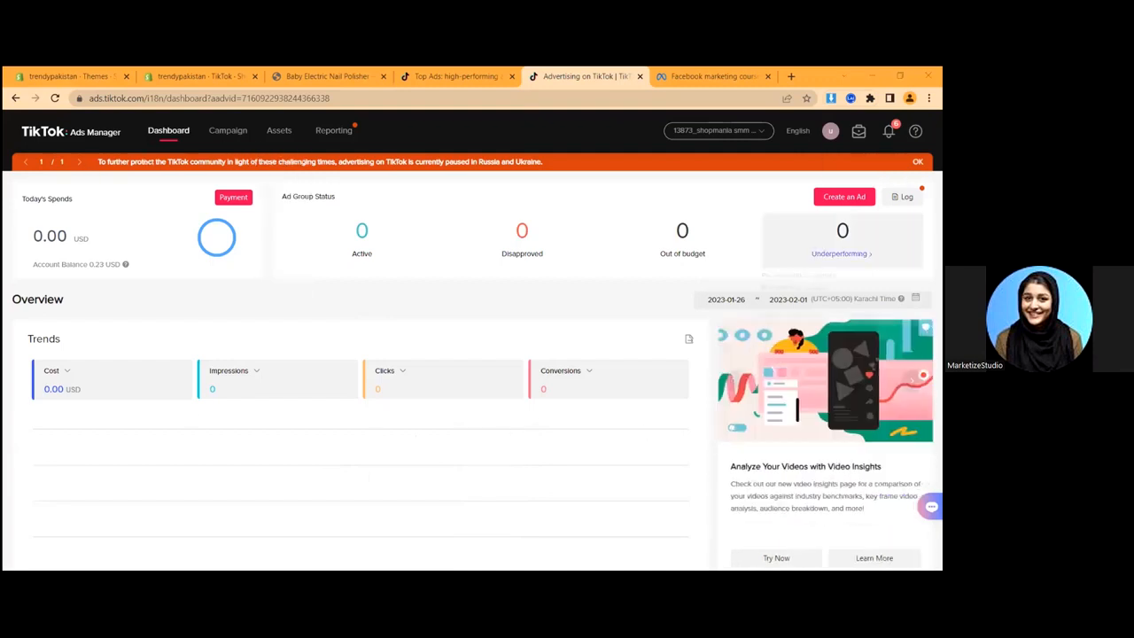
scroll(494, 374, "down", 5)
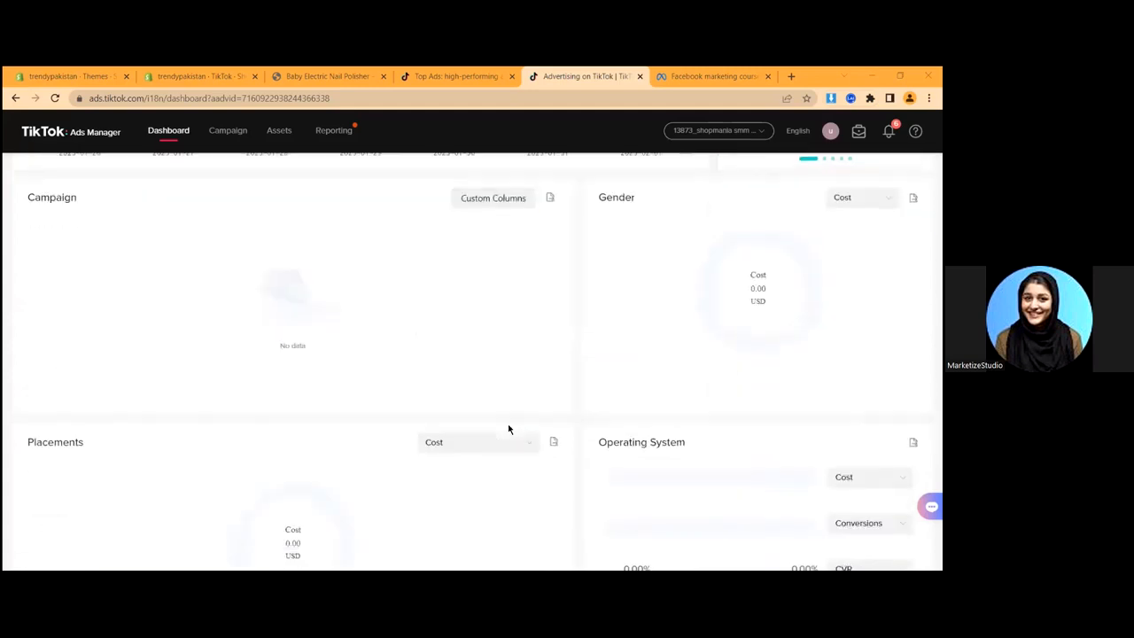
scroll(523, 438, "up", 6)
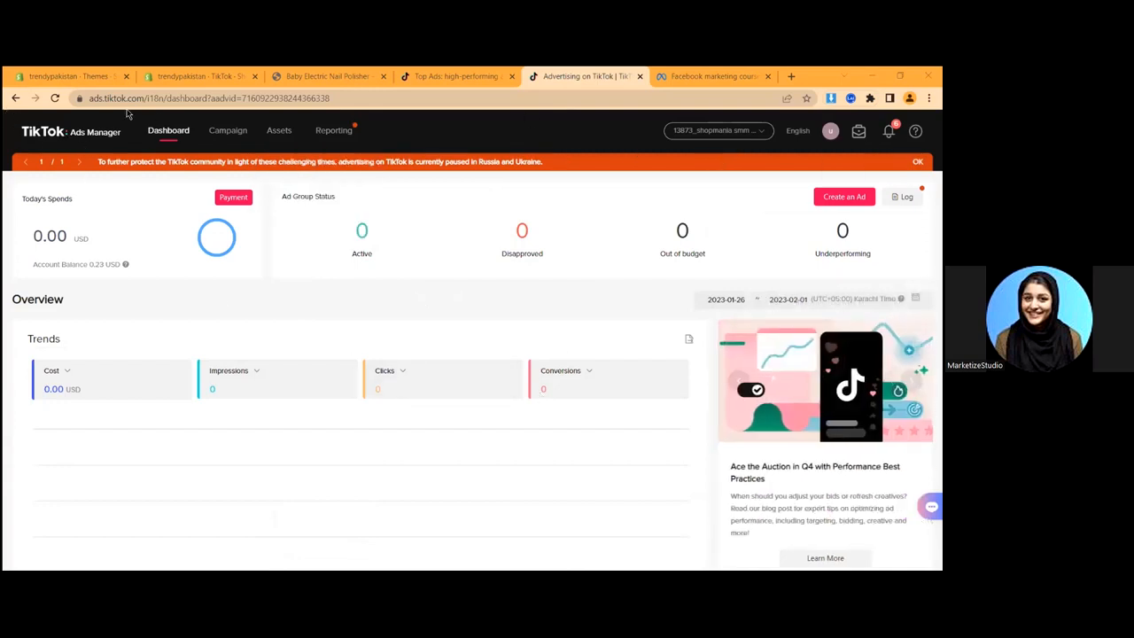
mouse_move(279, 133)
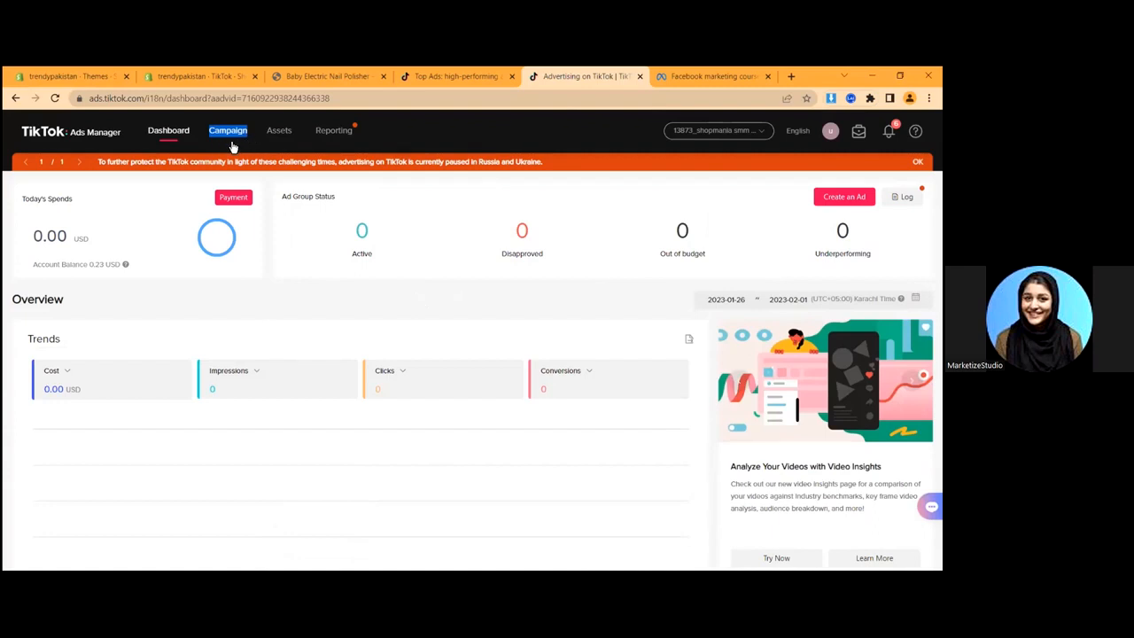
- View the empty TikTok Ads Manager Campaign list, then switch back to the Shopify Themes tab
left_click(229, 144)
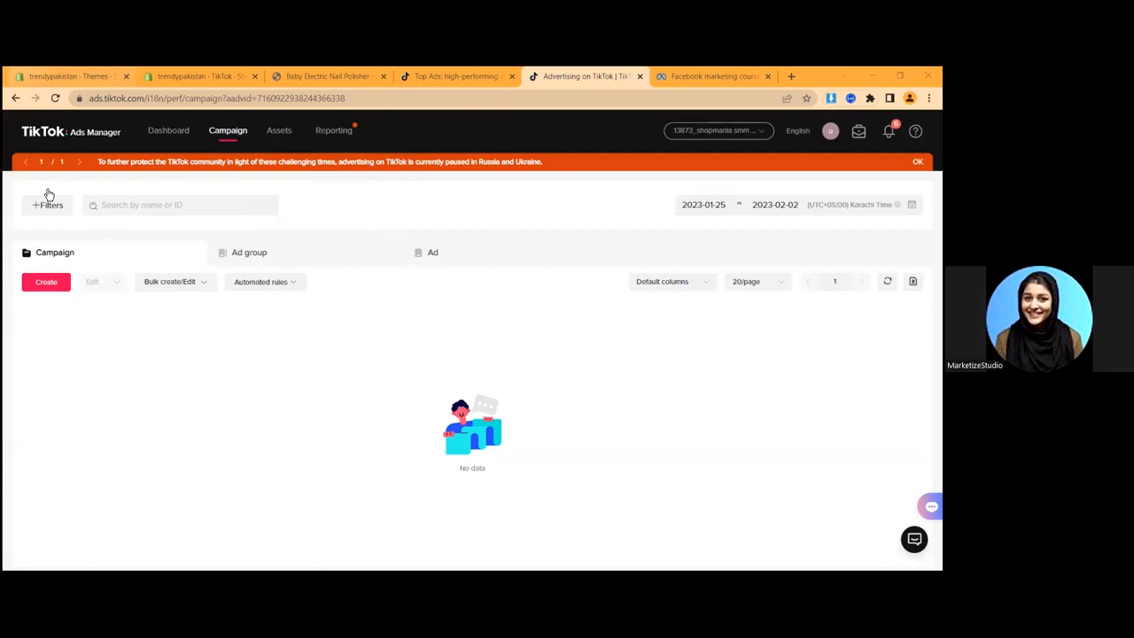
left_click(72, 77)
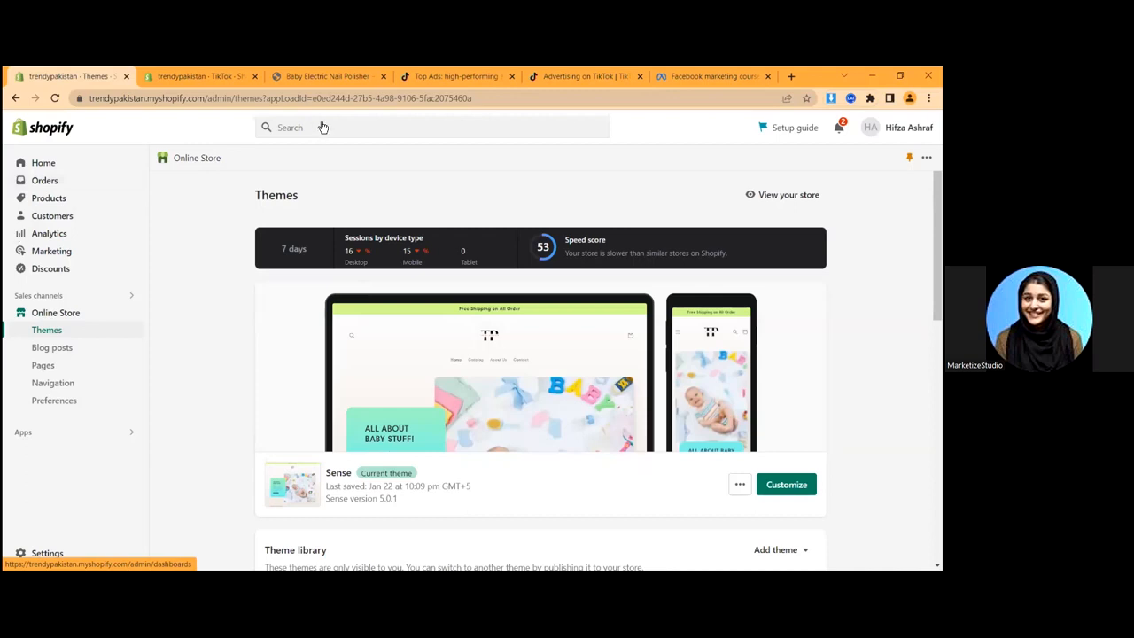
- Revisit the TikTok Ads Manager campaigns tab, then return to the Shopify Themes tab
left_click(450, 77)
left_click(572, 77)
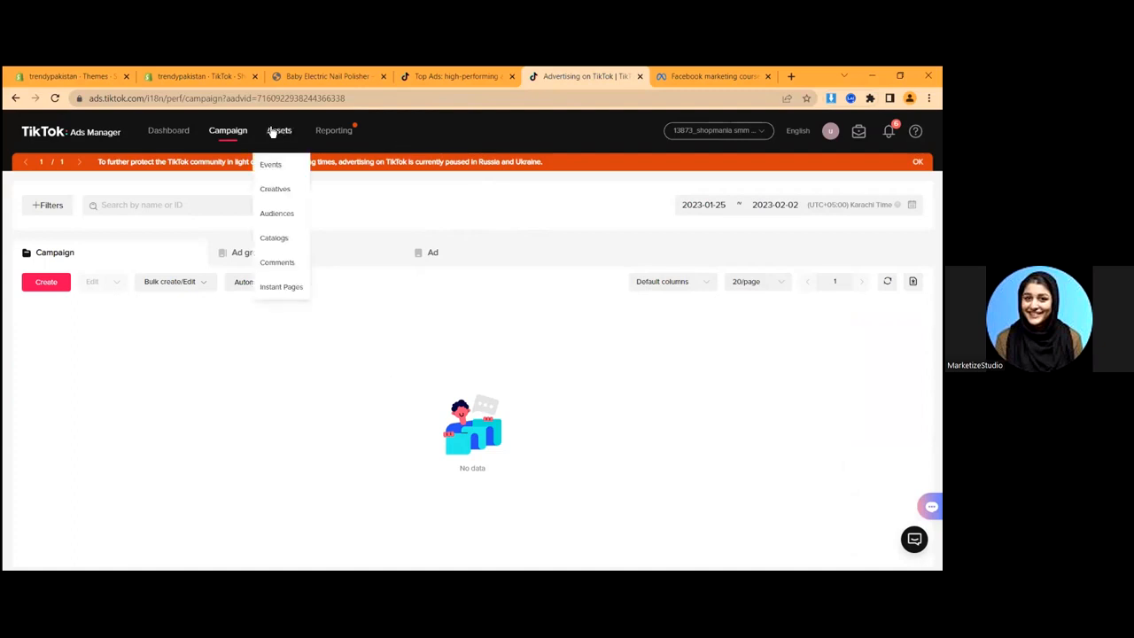
left_click(75, 76)
- Approve connecting TikTok For Business to Shopify and begin creating a new TikTok Ads Manager account
left_click(222, 76)
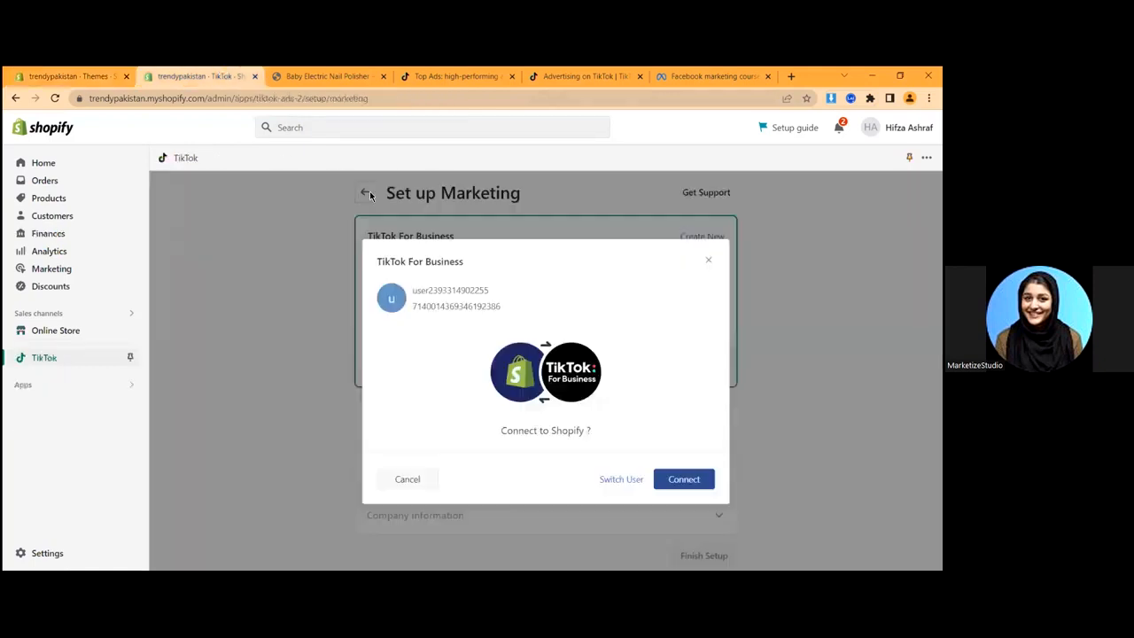
left_click(685, 480)
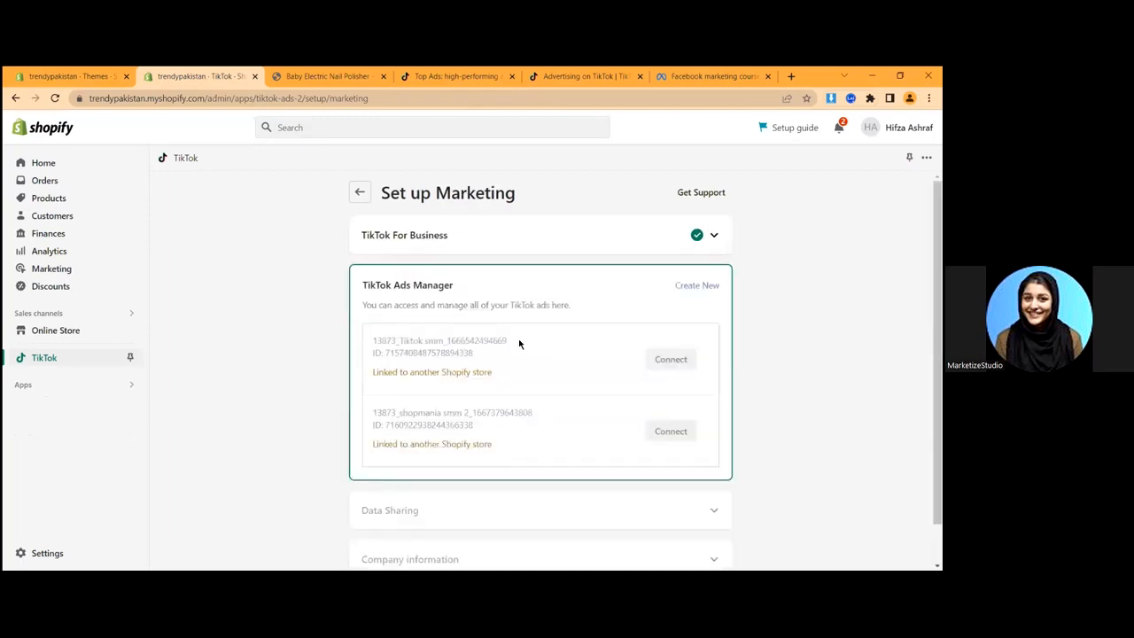
scroll(534, 379, "down", 1)
scroll(534, 379, "down", 1)
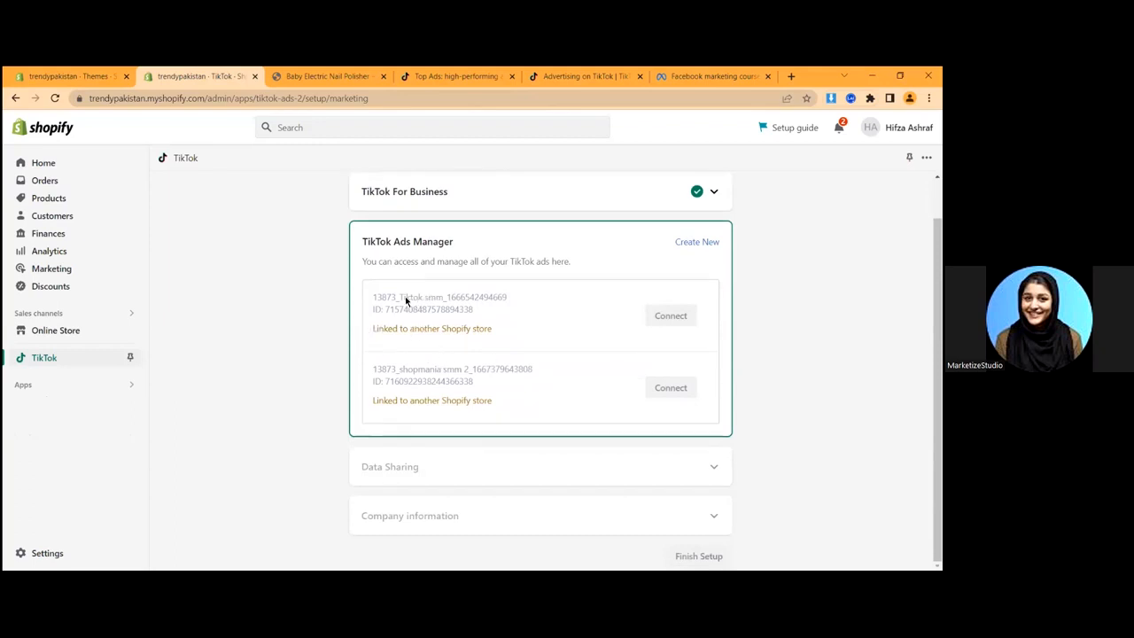
scroll(381, 297, "up", 1)
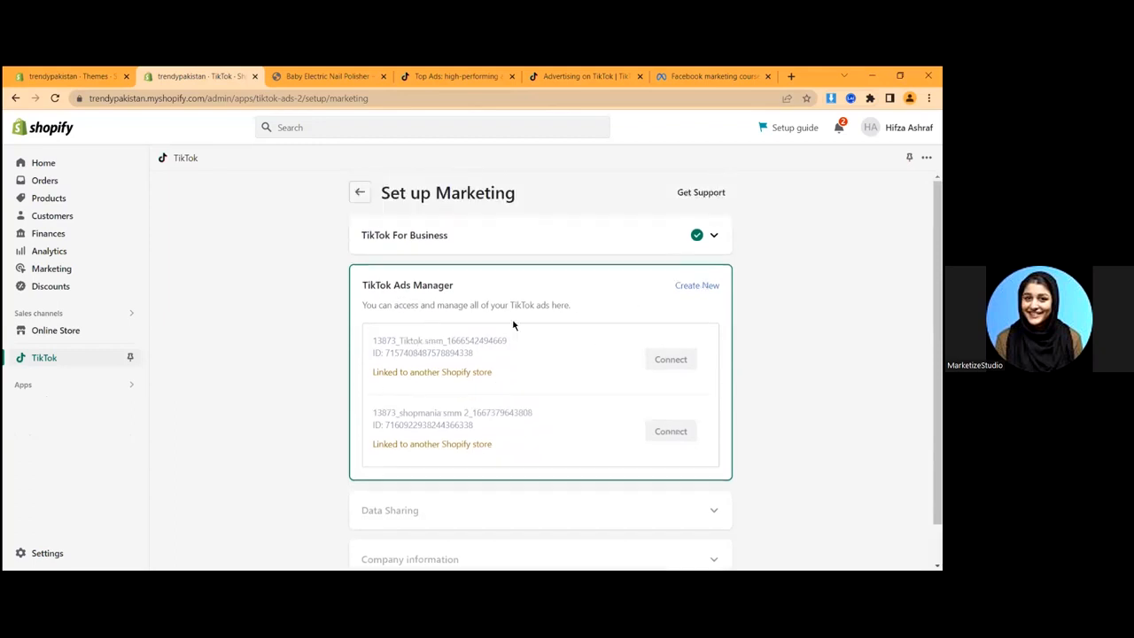
scroll(334, 377, "down", 1)
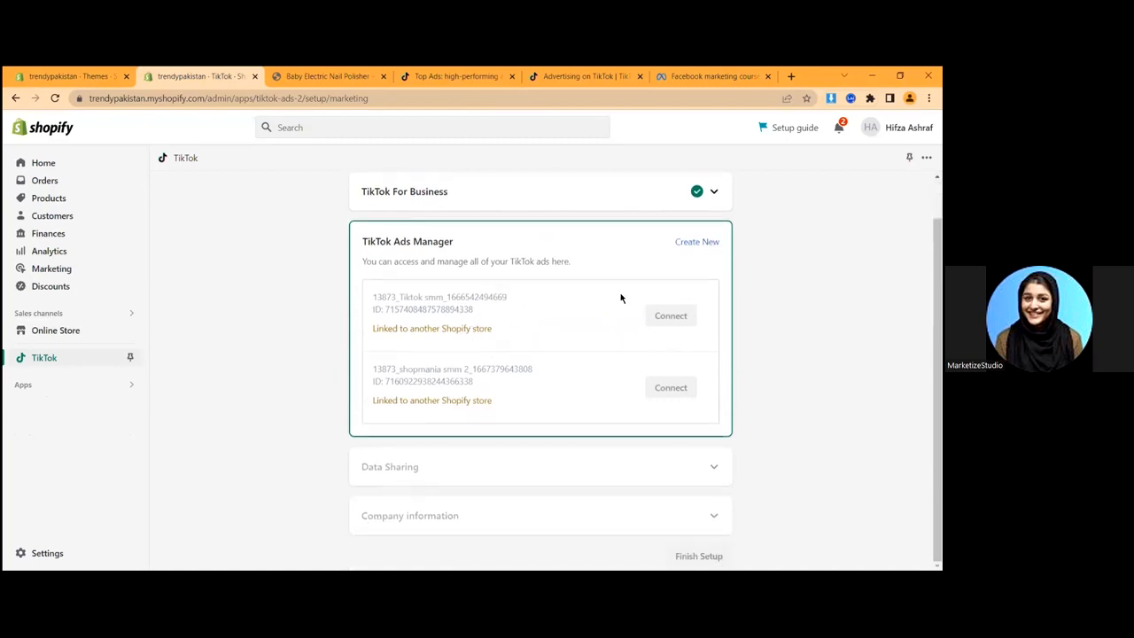
left_click(696, 241)
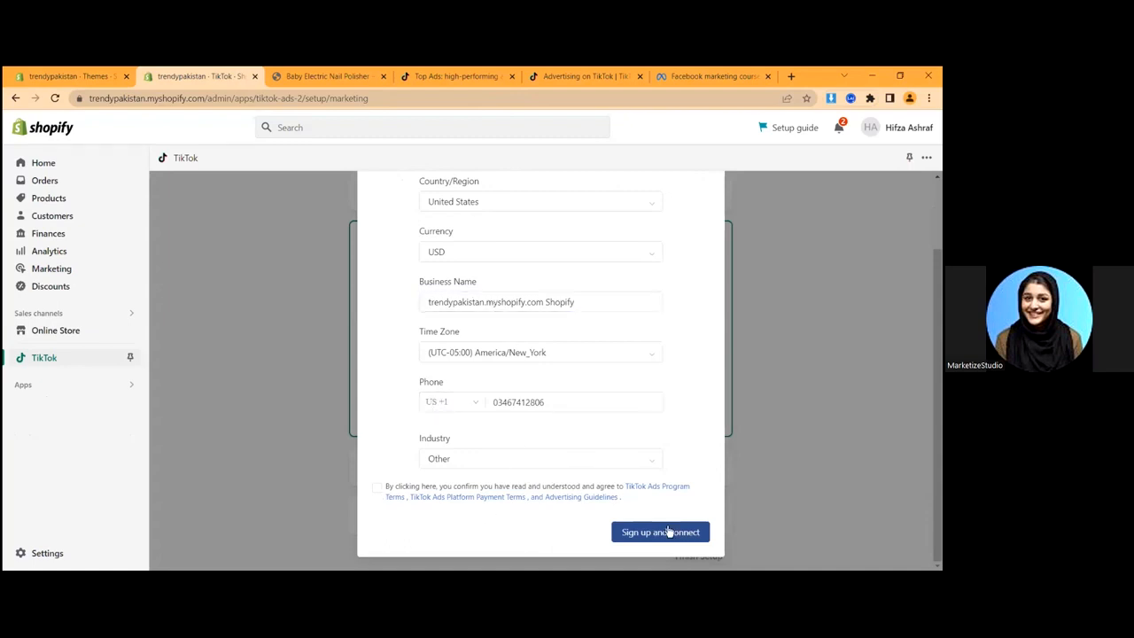
- Accept the TikTok Ads terms and replace the phone number on the ad account sign-up form
left_click(668, 531)
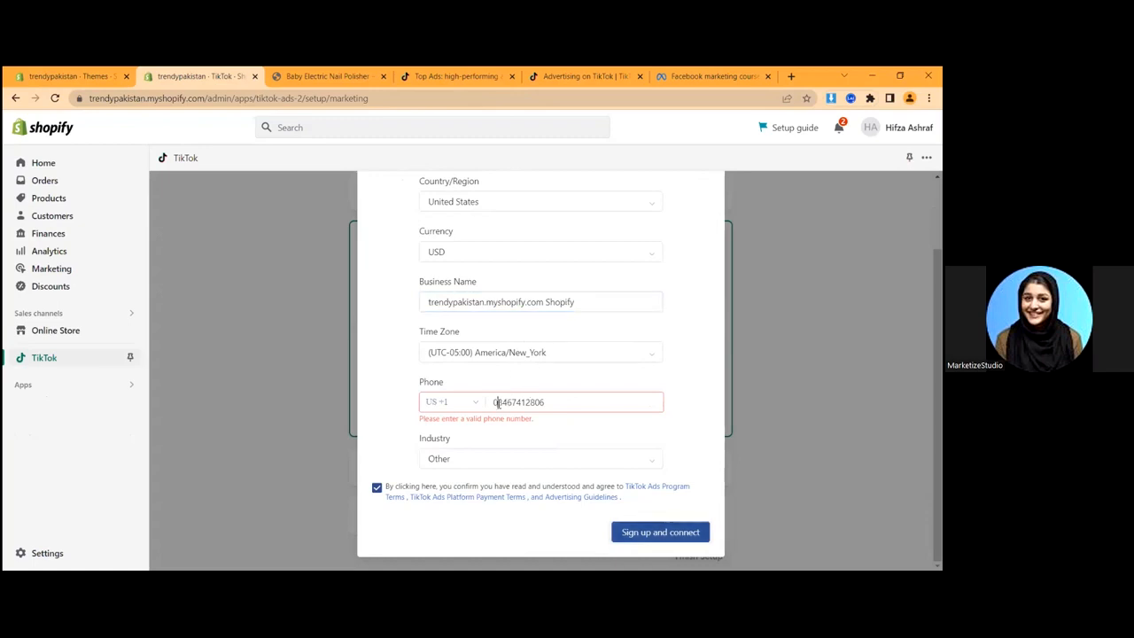
double_click(497, 402)
left_click(632, 538)
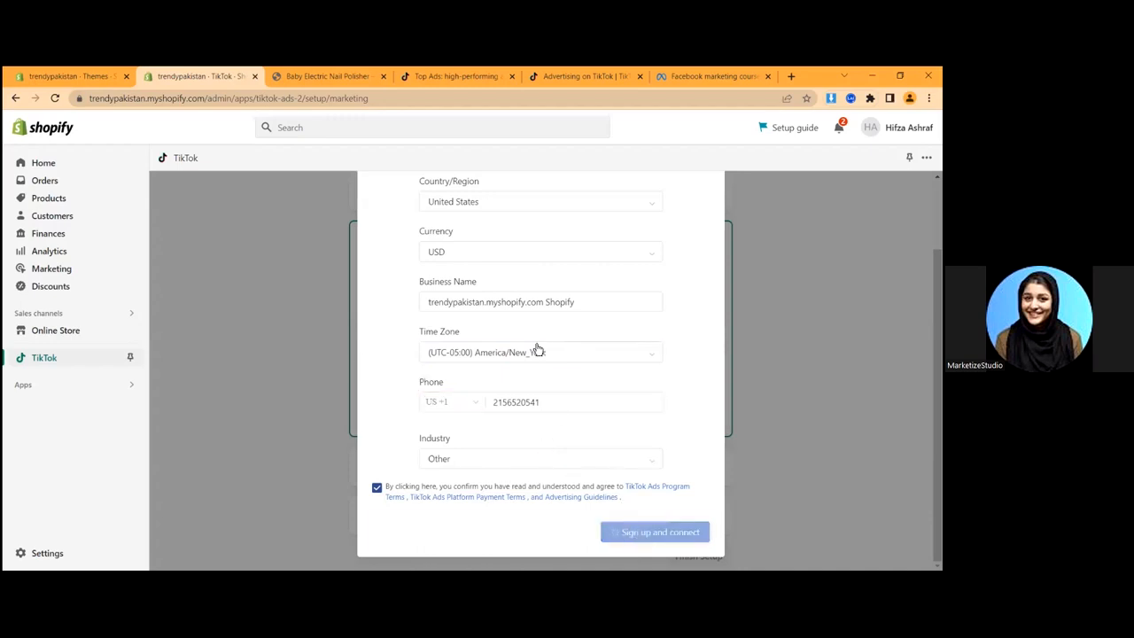
scroll(480, 441, "down", 1)
scroll(680, 354, "up", 2)
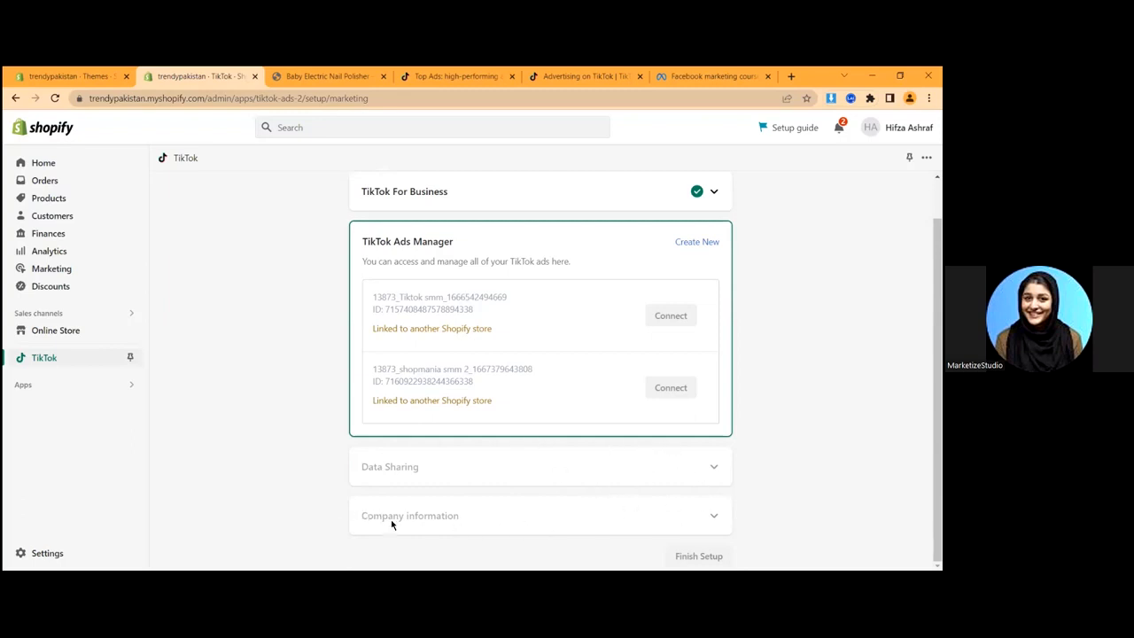
- In TikTok Ads Manager, open the Events Manager from the Assets menu
left_click(580, 76)
mouse_move(279, 133)
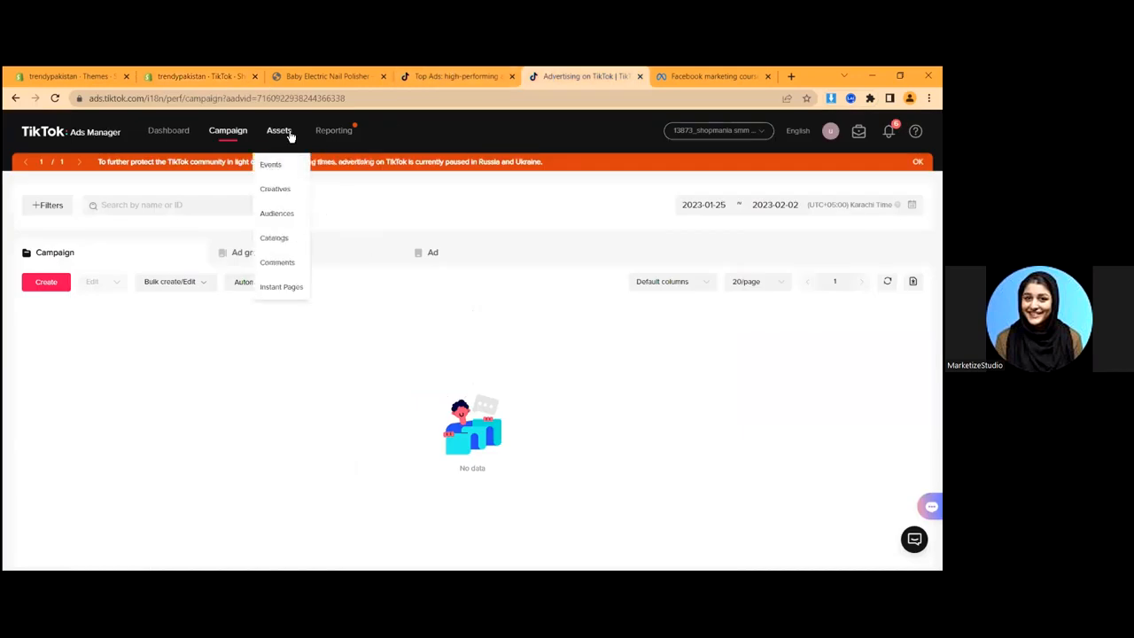
left_click(271, 165)
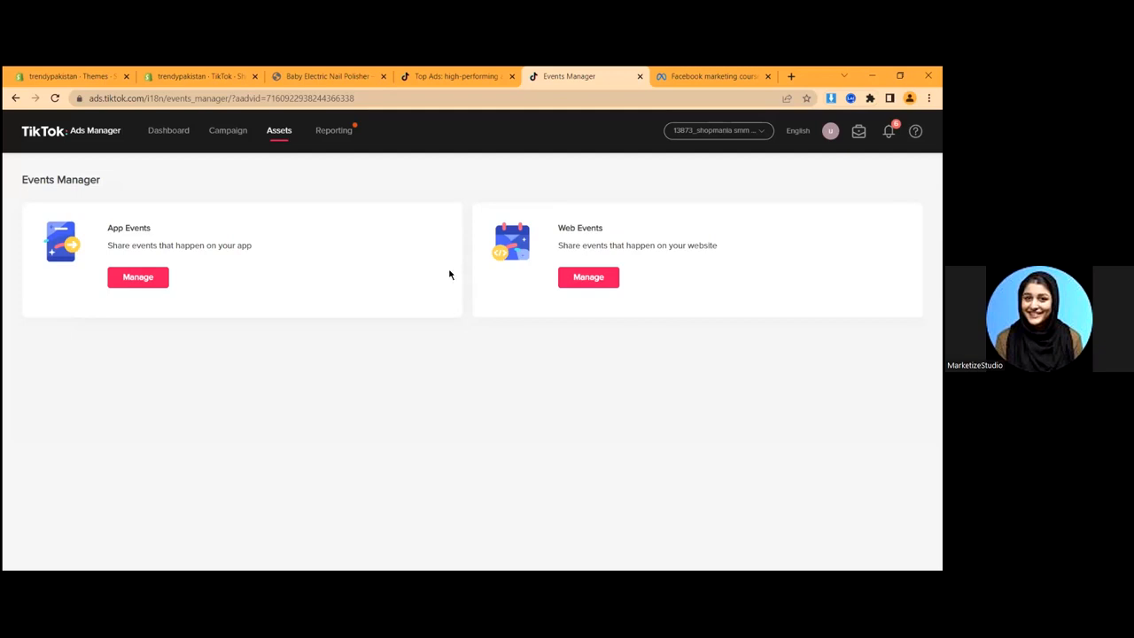
- Open Web Events management and dismiss the Events Manager introduction
left_click(130, 71)
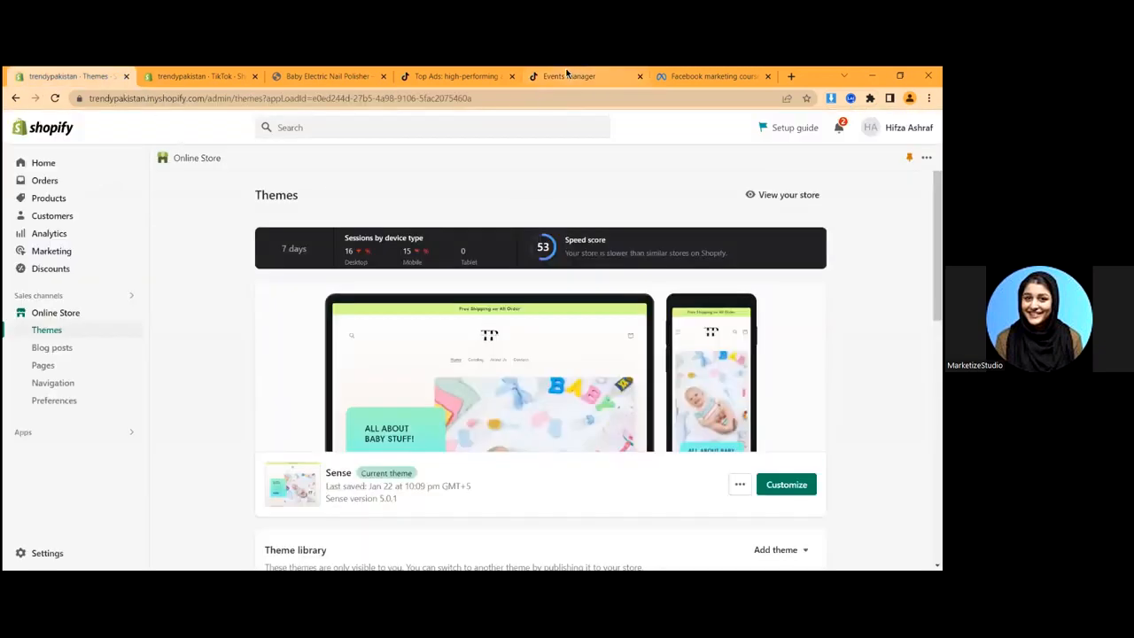
left_click(572, 76)
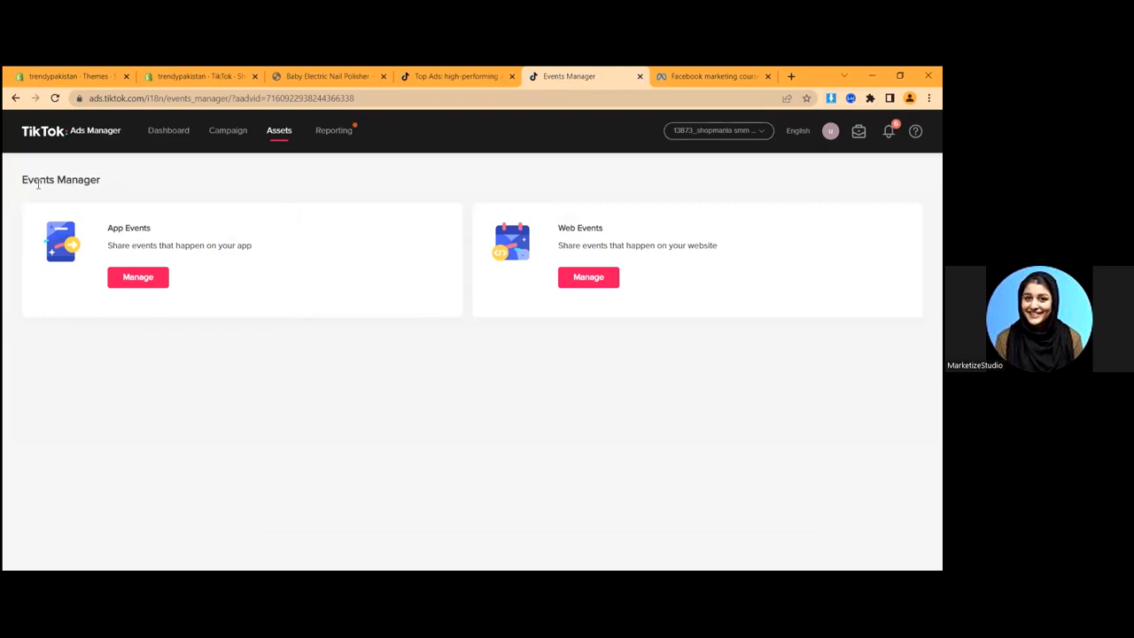
left_click_drag(89, 229, 172, 228)
left_click(567, 228)
left_click(588, 279)
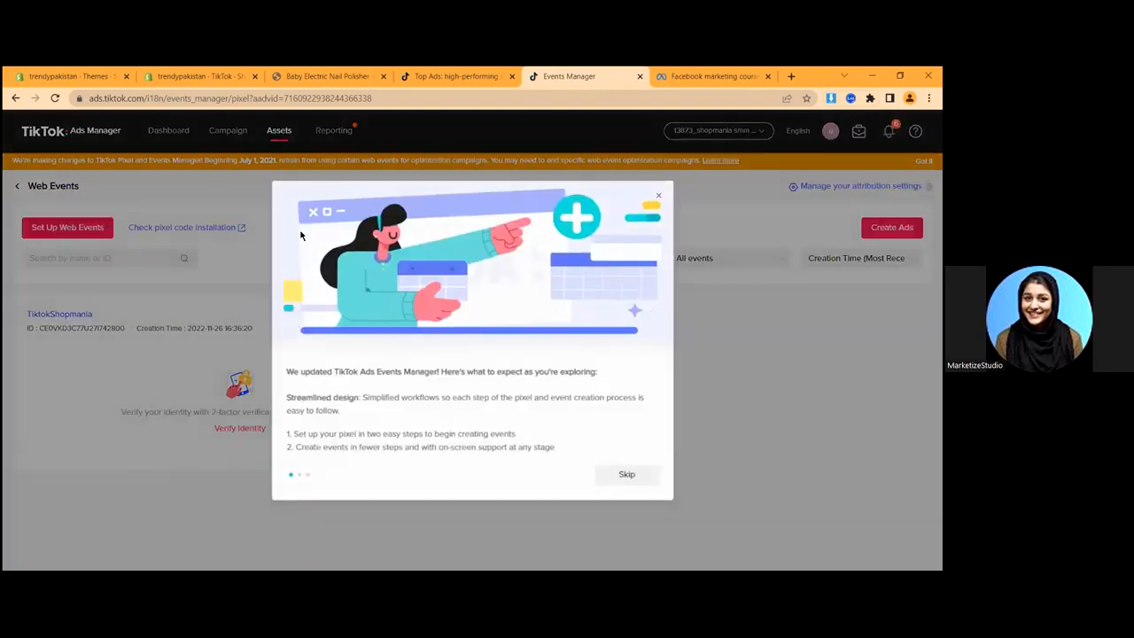
left_click(58, 238)
- Start a new web event setup named TrendyPakistan using TikTok Pixel as the connection method
left_click(55, 232)
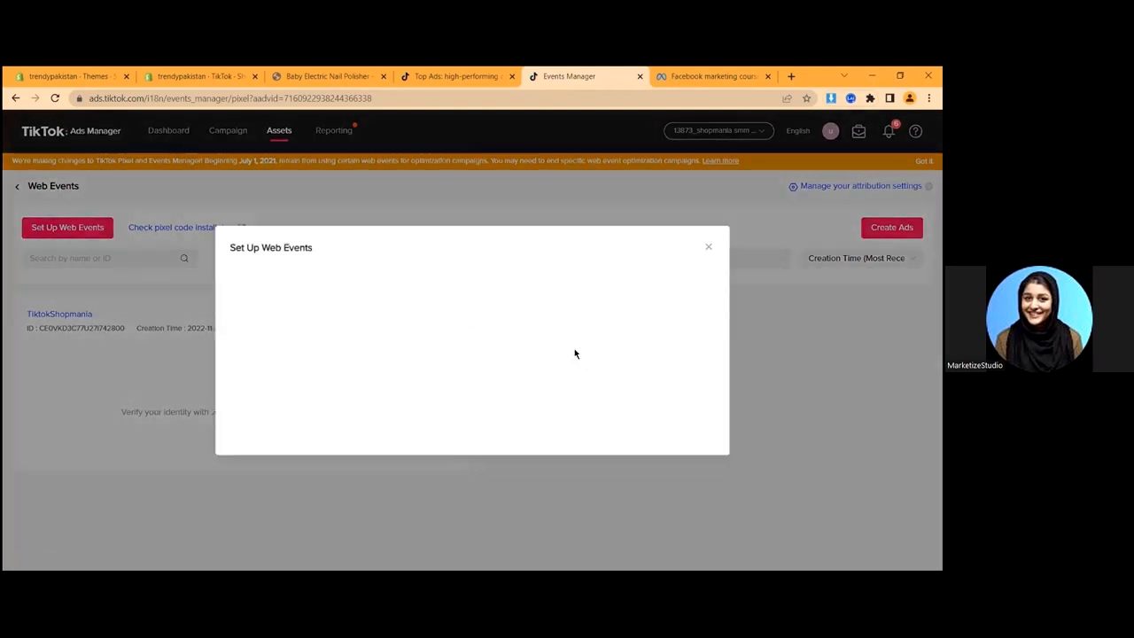
left_click(273, 259)
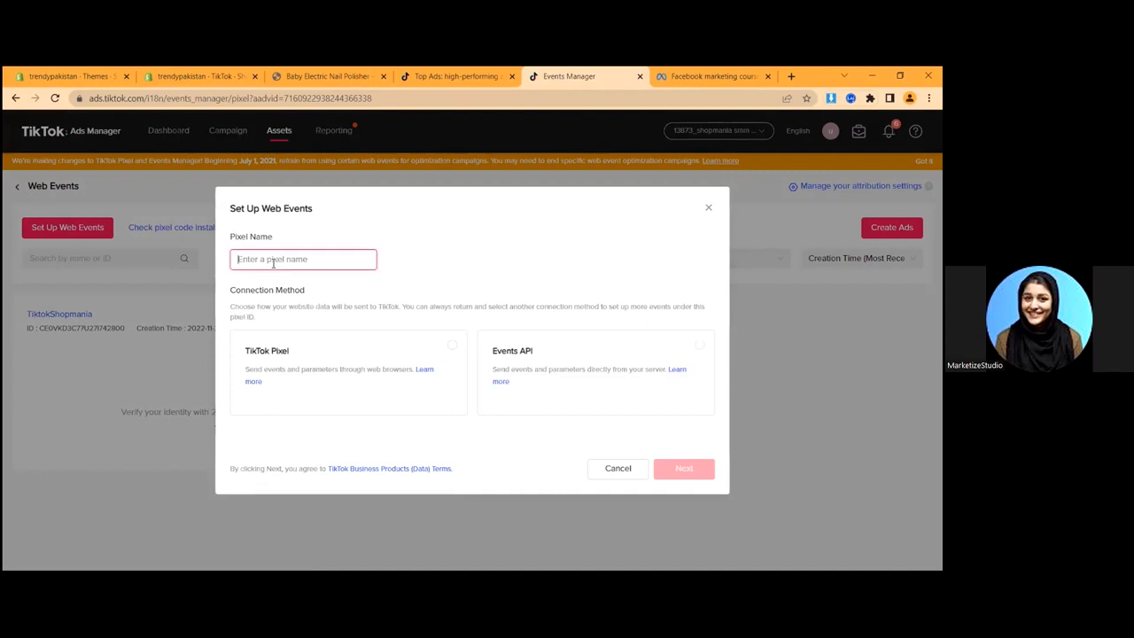
type("TrendyPakistan")
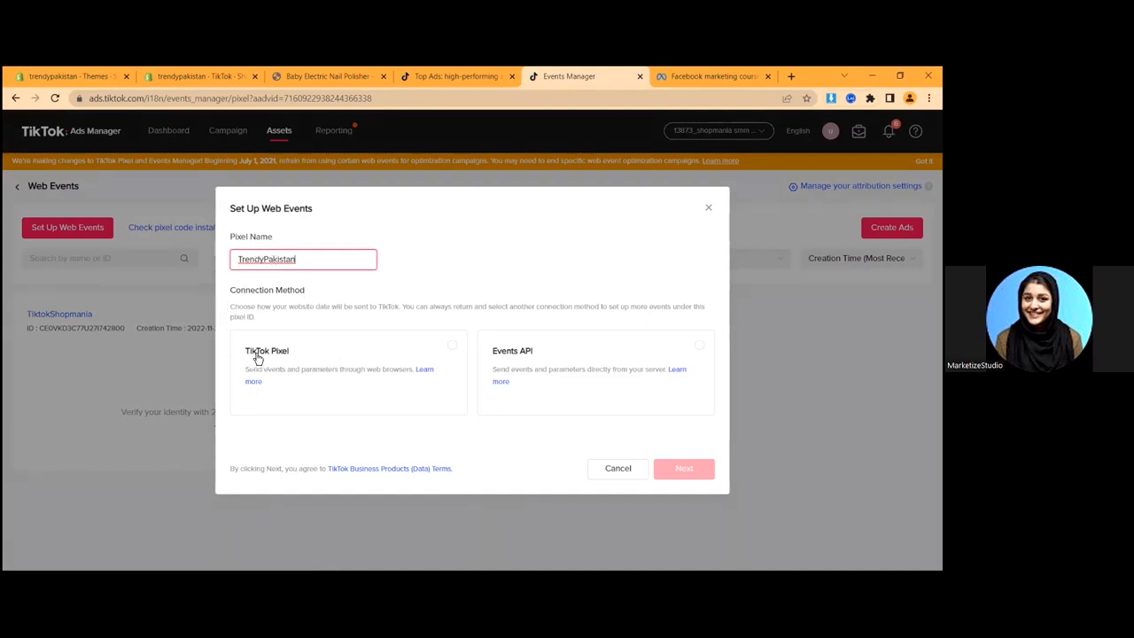
left_click(377, 359)
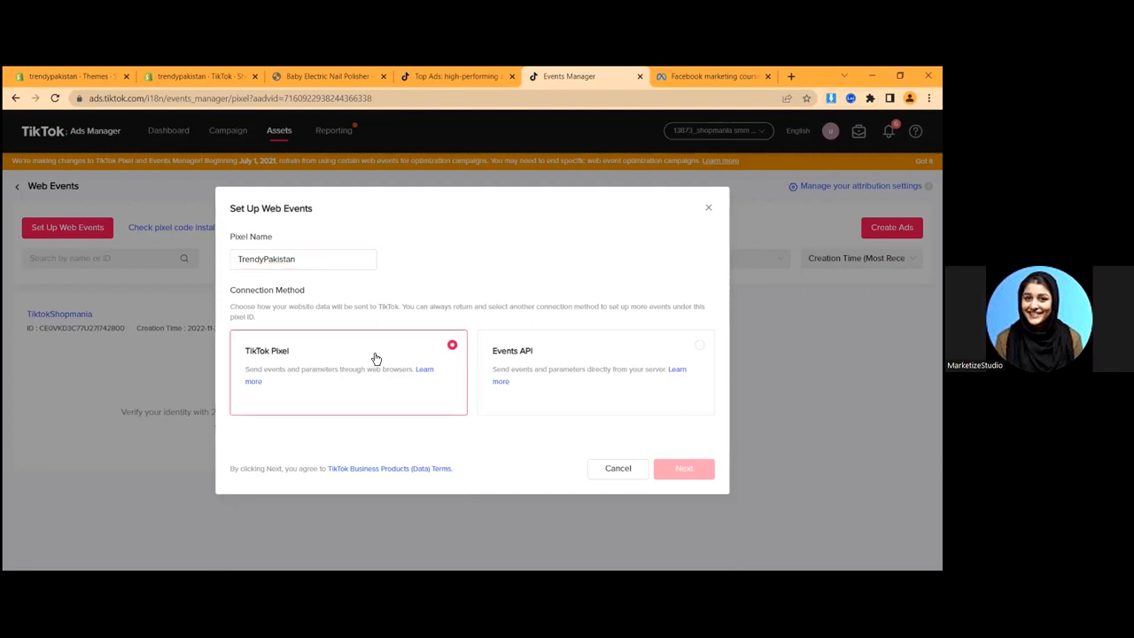
left_click(678, 469)
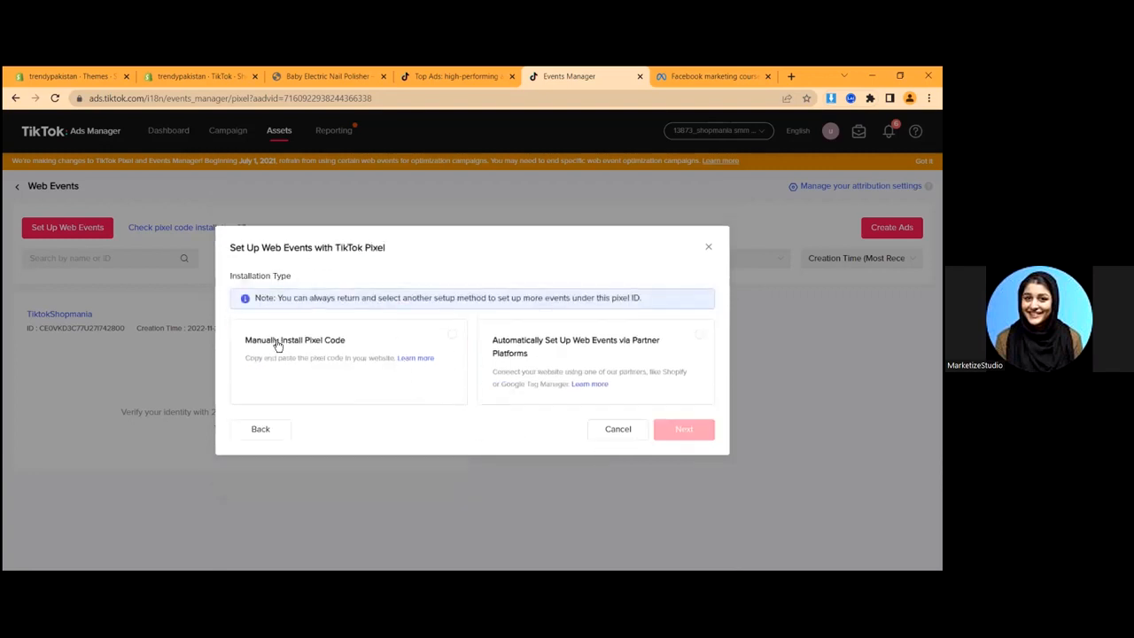
- Choose automatic setup through a partner platform and select Shopify as the partner
left_click_drag(239, 349, 372, 419)
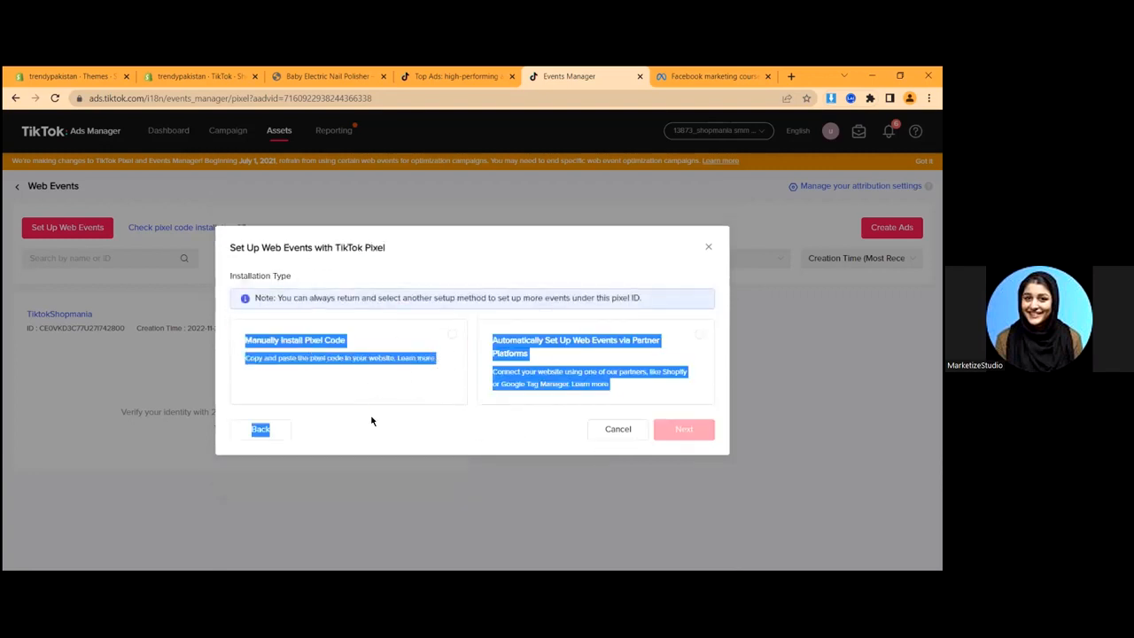
left_click(340, 431)
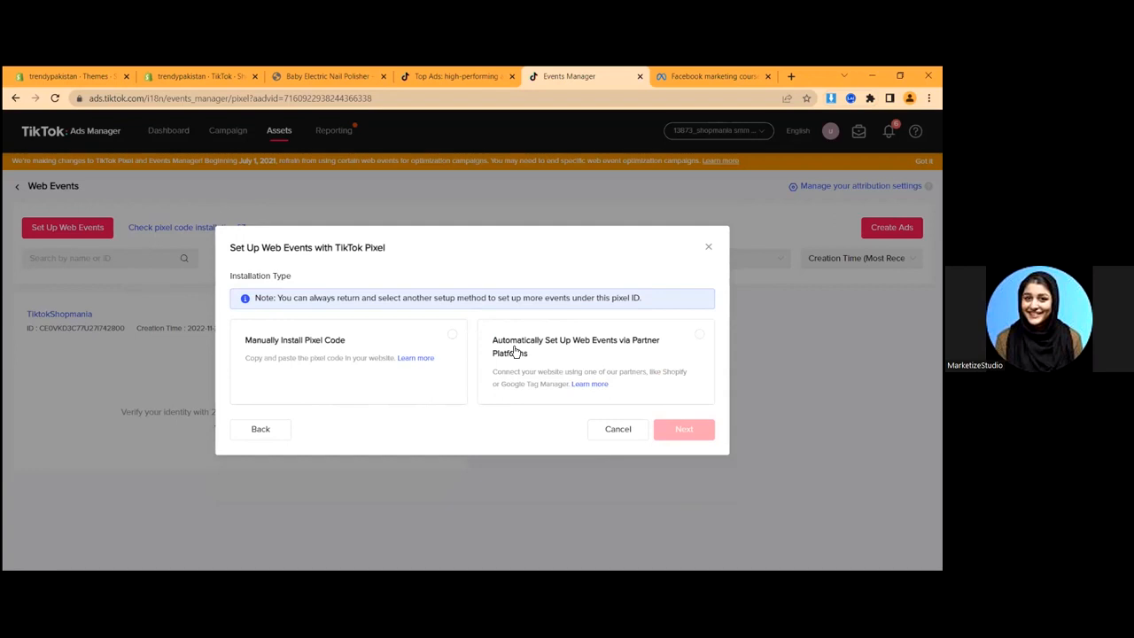
left_click(620, 352)
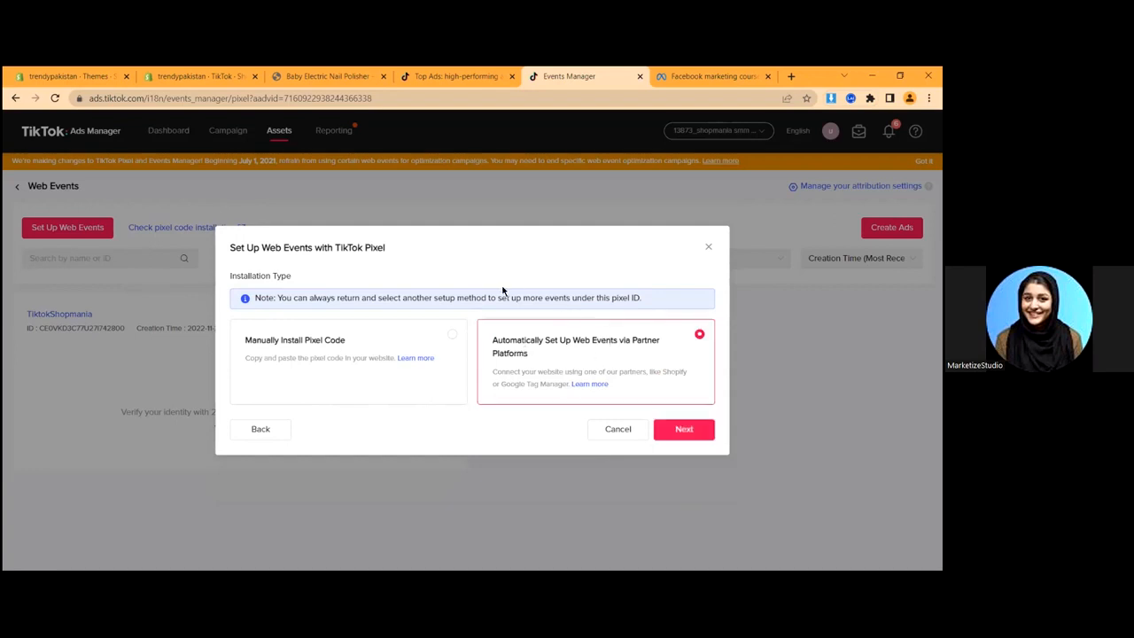
left_click(680, 430)
left_click(349, 324)
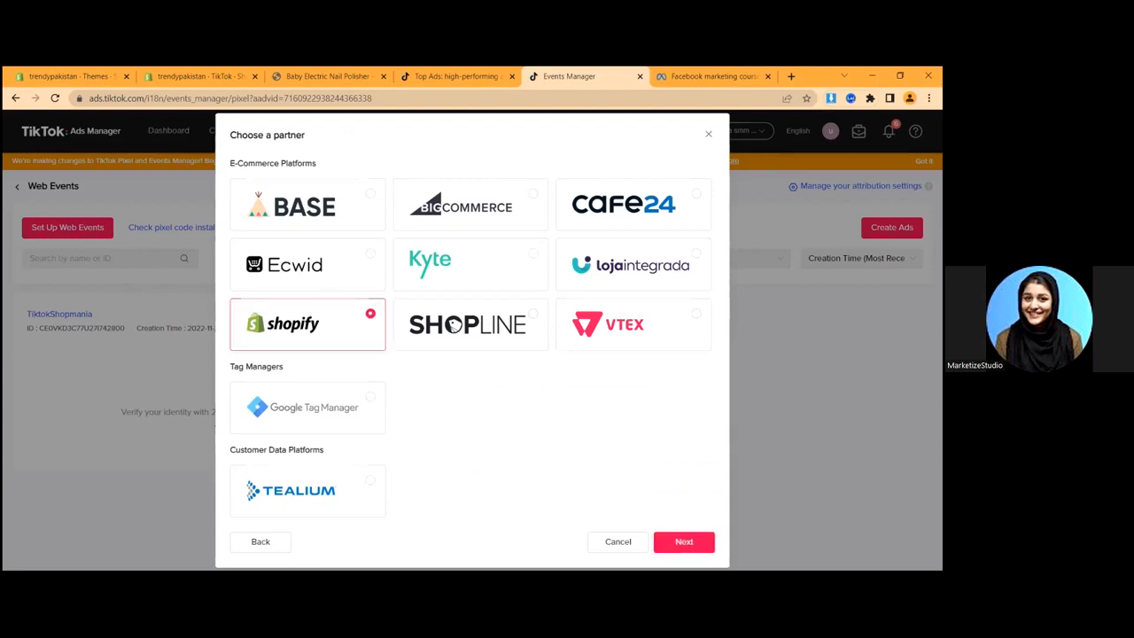
- Create the Shopify pixel, note its new pixel ID, and finish to open its details page
left_click(669, 551)
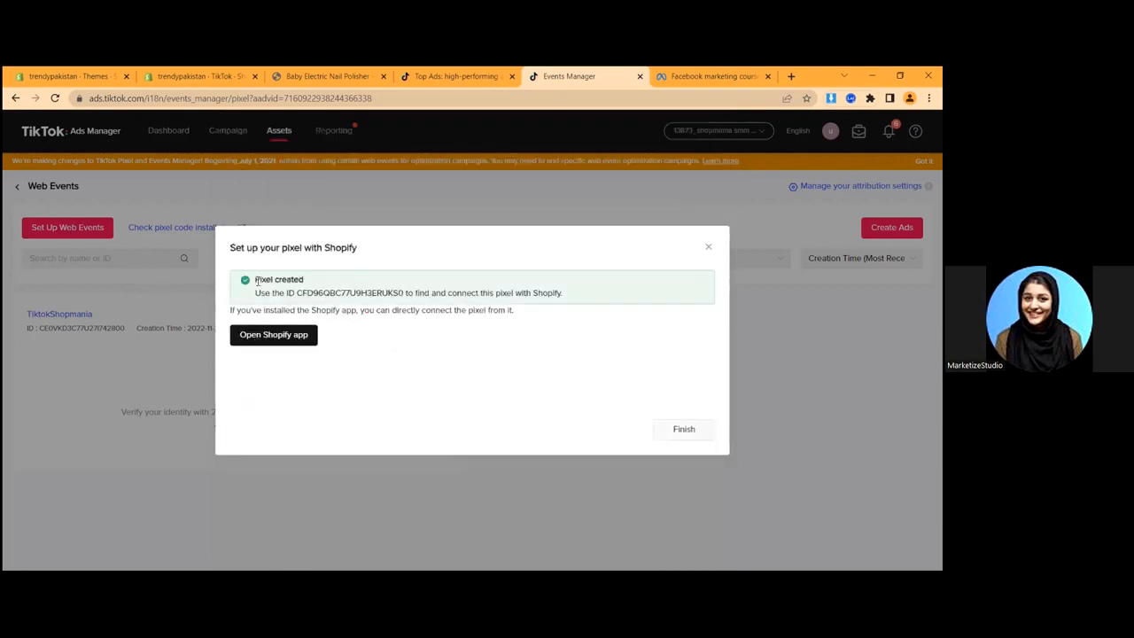
triple_click(302, 288)
double_click(327, 294)
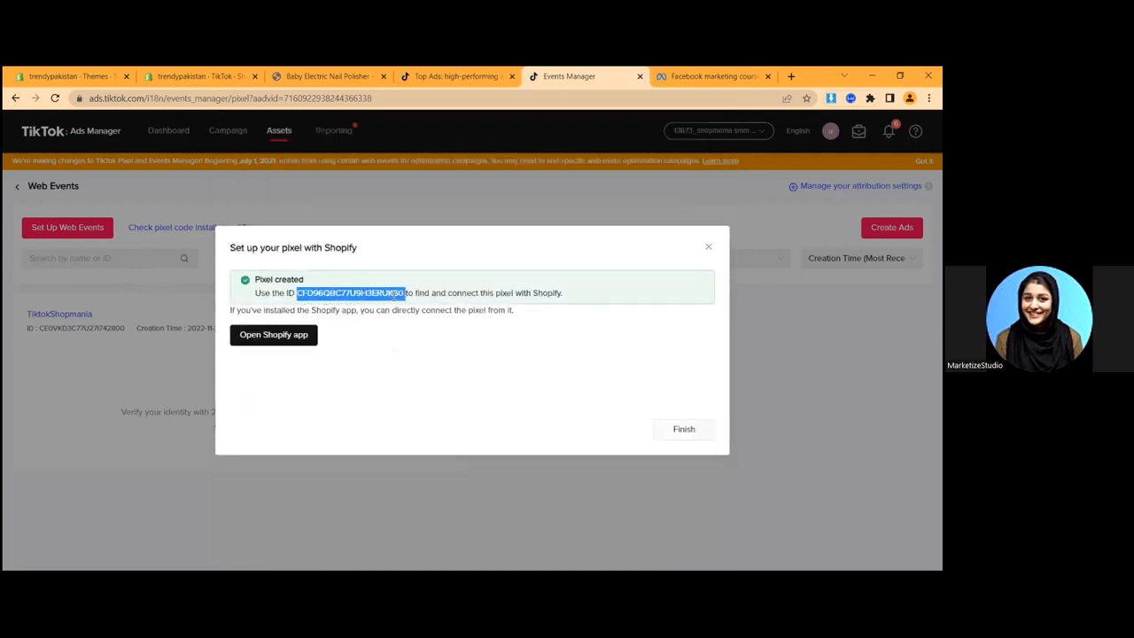
left_click(406, 294)
left_click_drag(403, 295, 300, 296)
left_click(359, 309)
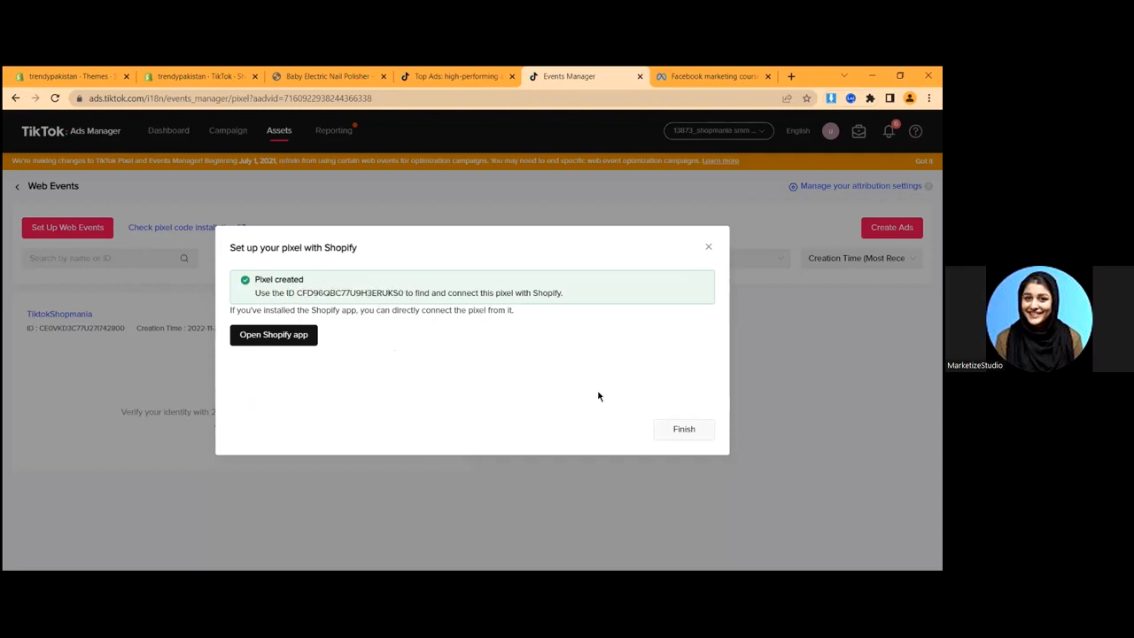
left_click(114, 71)
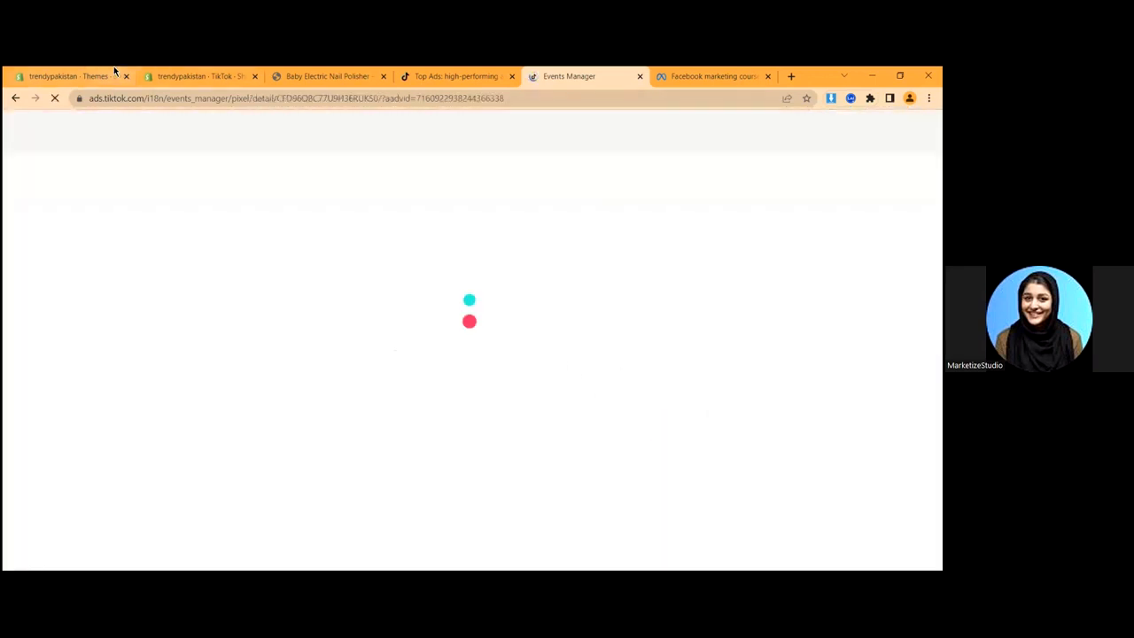
- Compare the new pixel ID in Events Manager with Shopify's TikTok channel setup
left_click(197, 71)
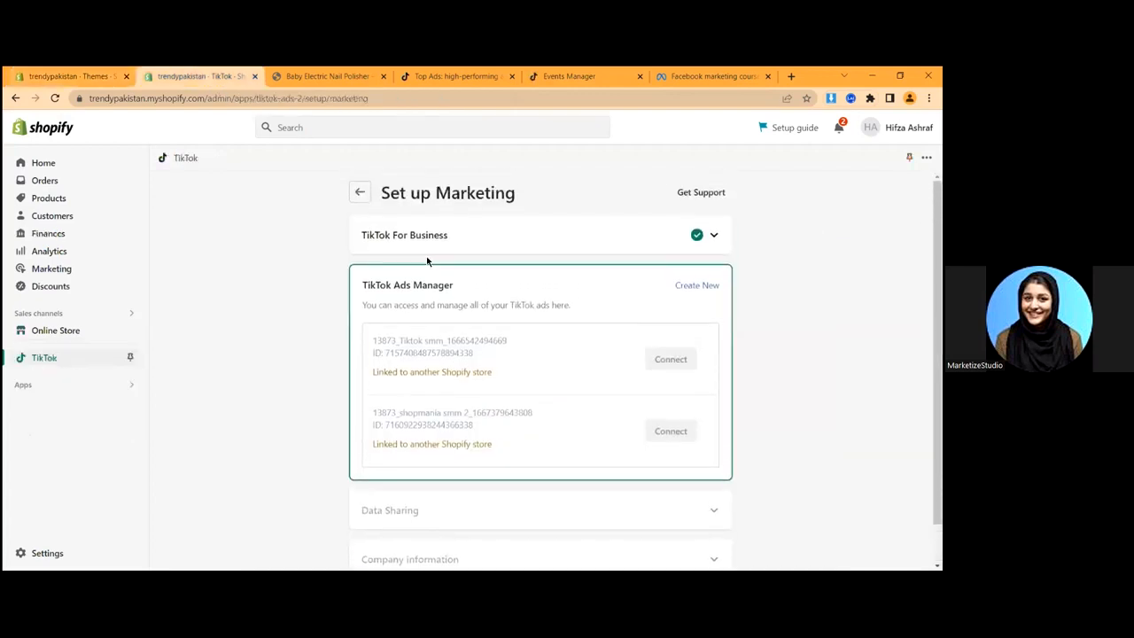
left_click(411, 242)
left_click(641, 245)
scroll(480, 514, "down", 1)
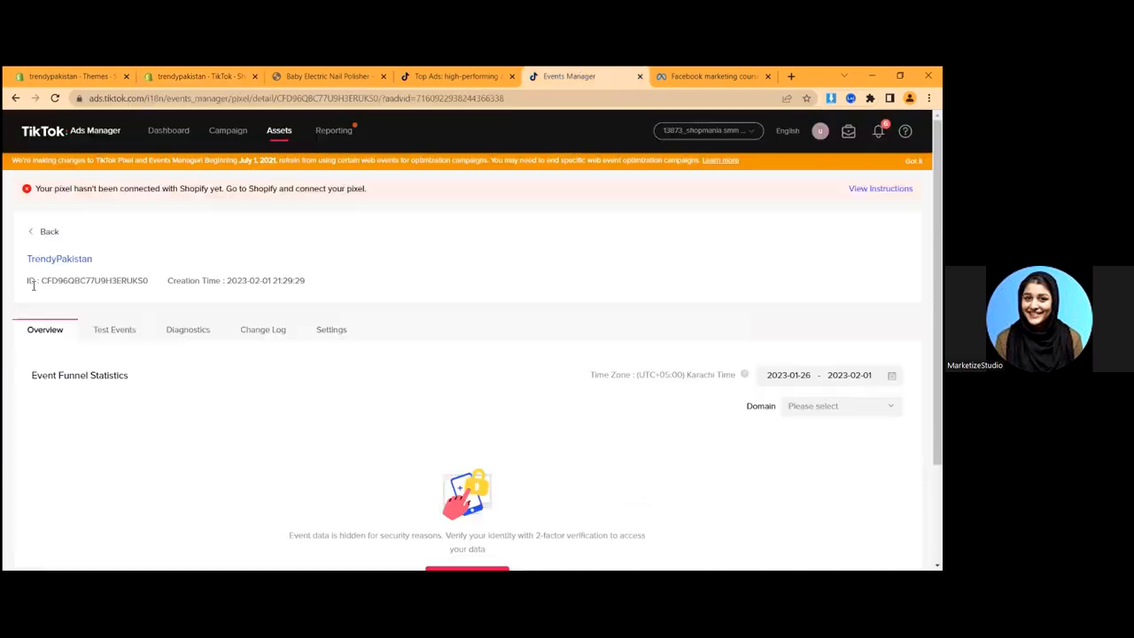
left_click_drag(30, 282, 150, 292)
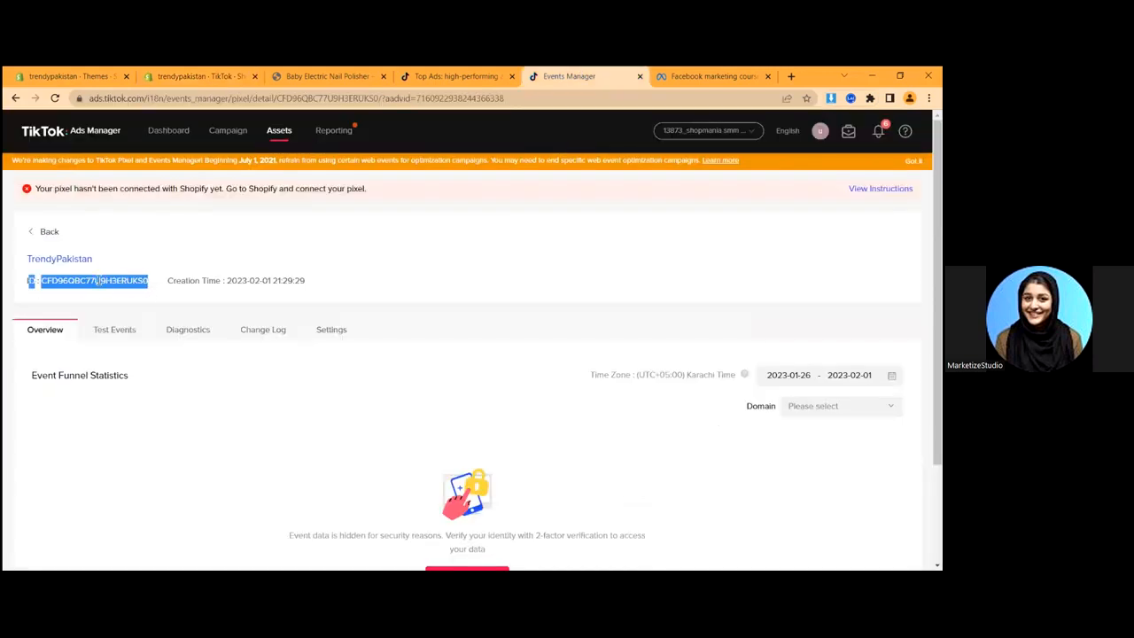
left_click(191, 76)
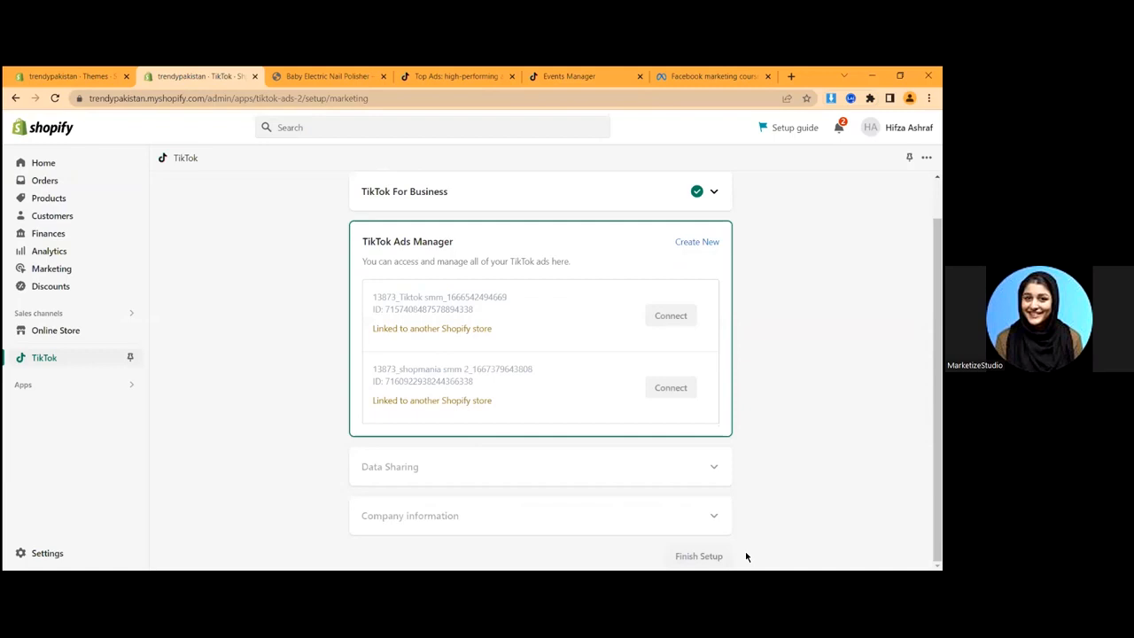
scroll(584, 318, "up", 2)
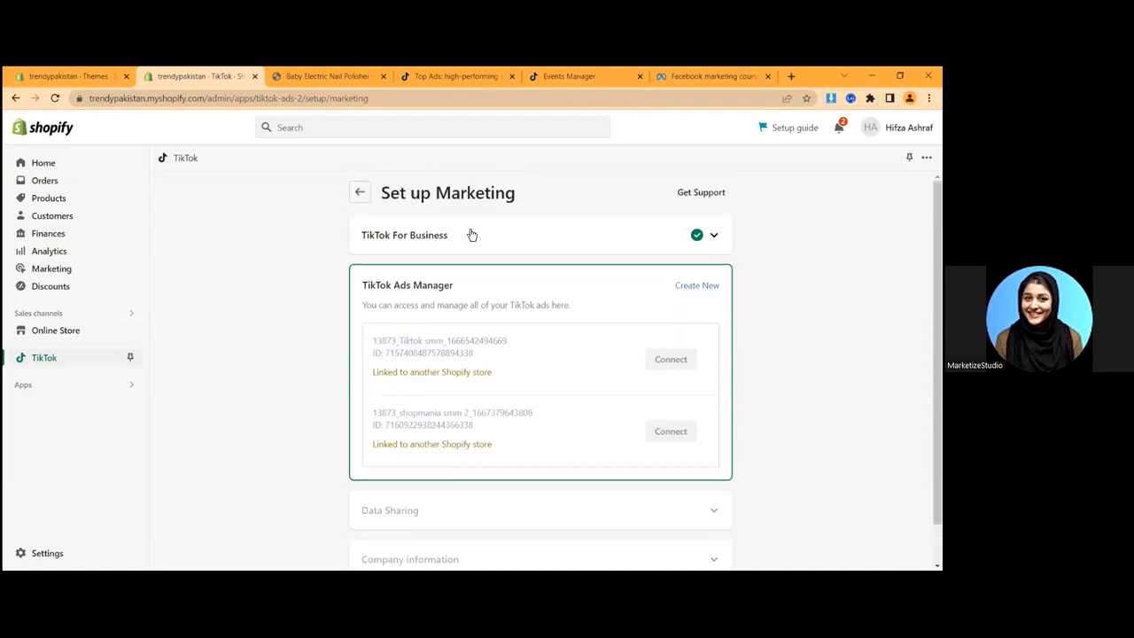
left_click(357, 202)
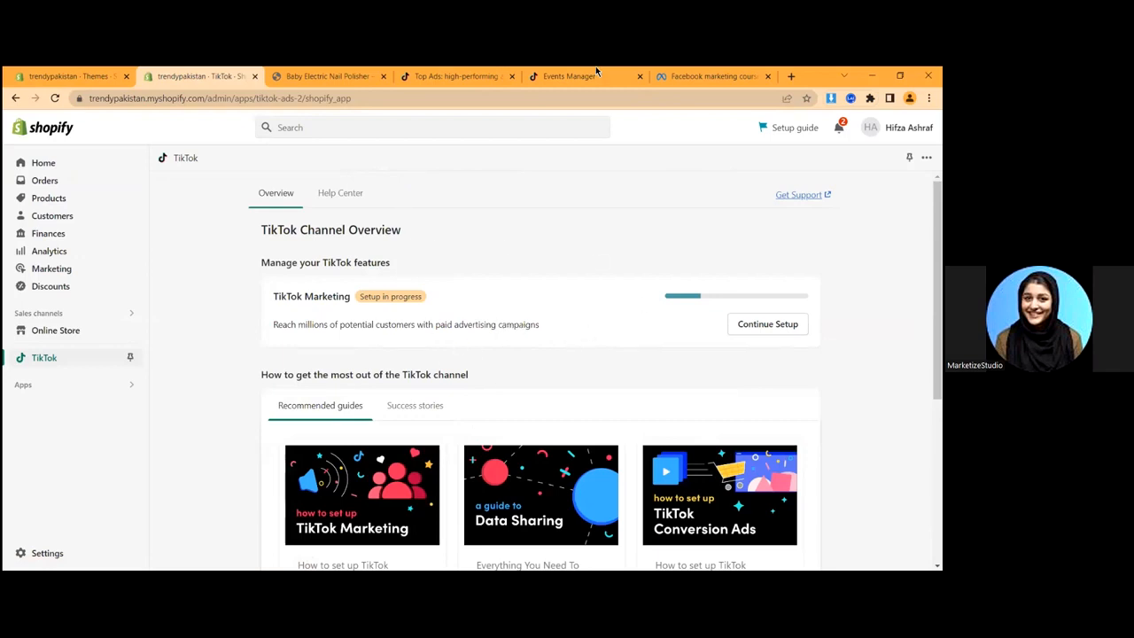
- Return to the TrendyPakistan pixel's details and go to the Campaign section
left_click(565, 76)
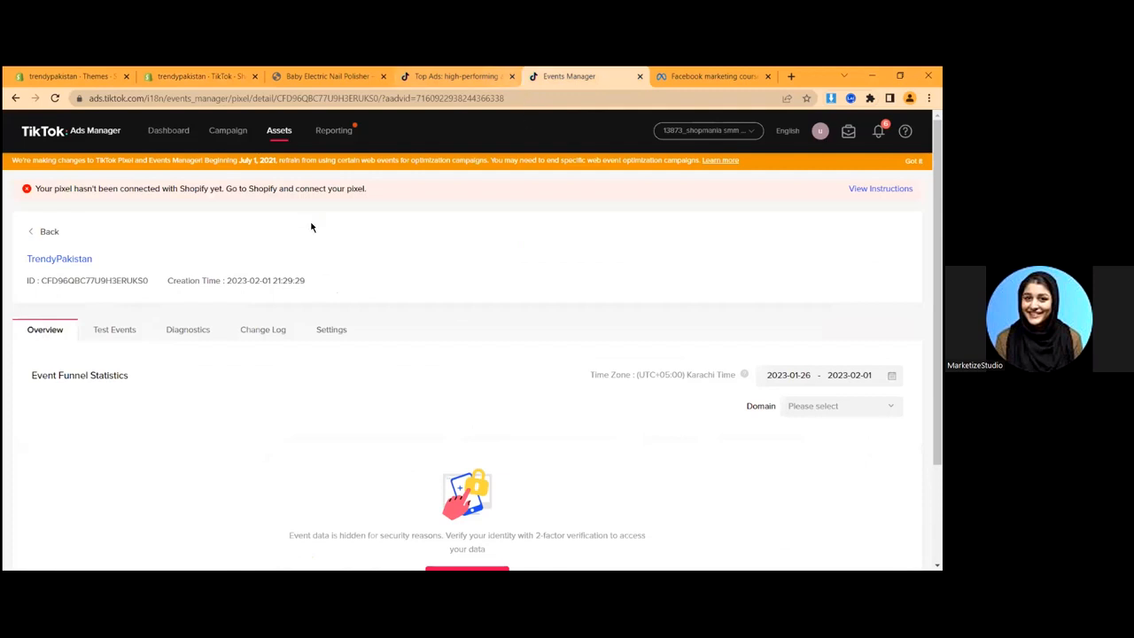
mouse_move(283, 145)
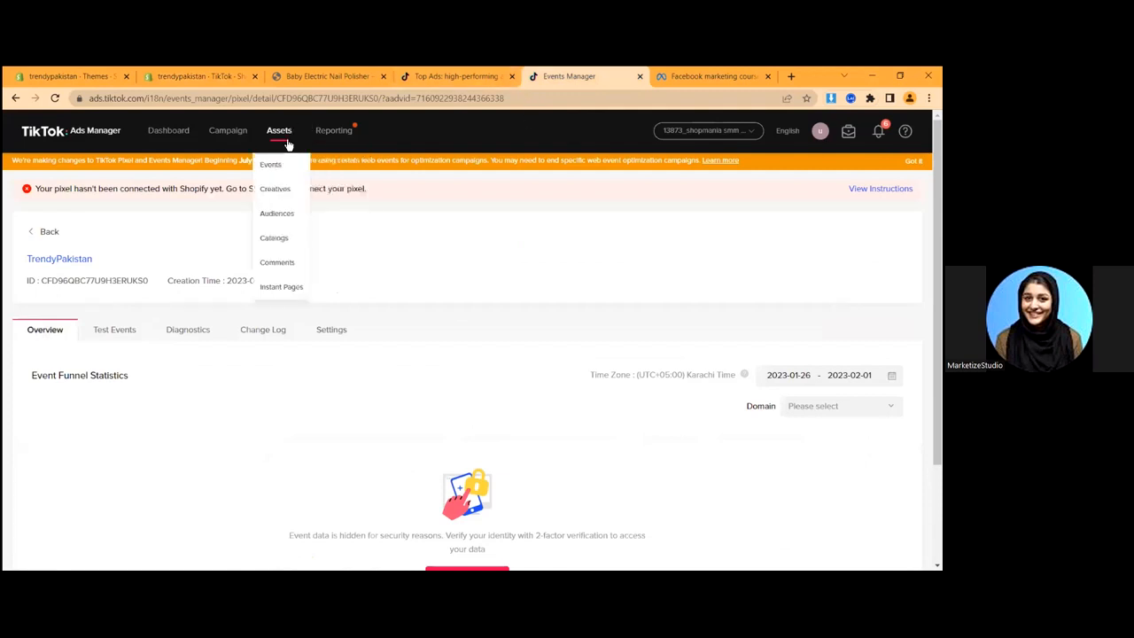
left_click(228, 141)
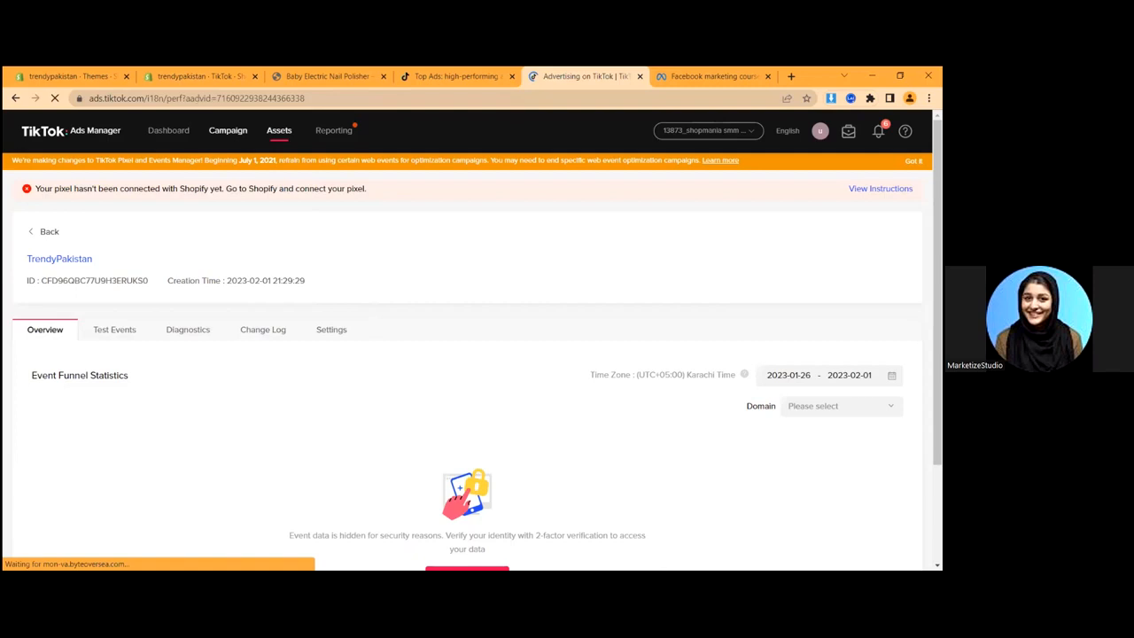
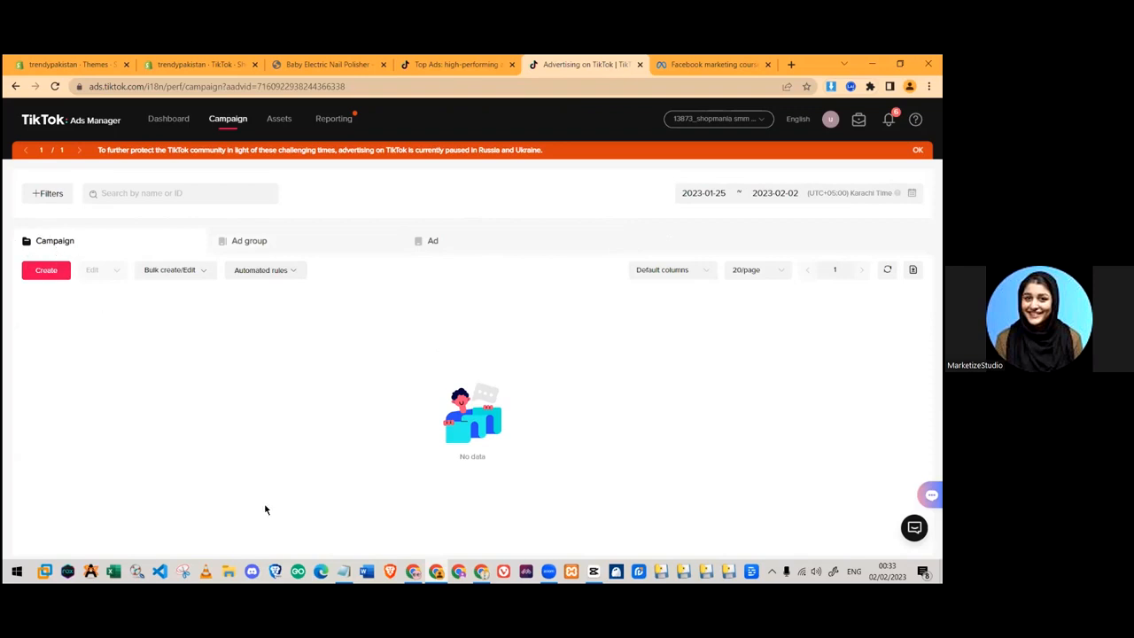
- Bring up the Canva 'Tiktok ads' deck on page 7, showing the Campaign → Ad Groups → Ads diagram
left_click(413, 571)
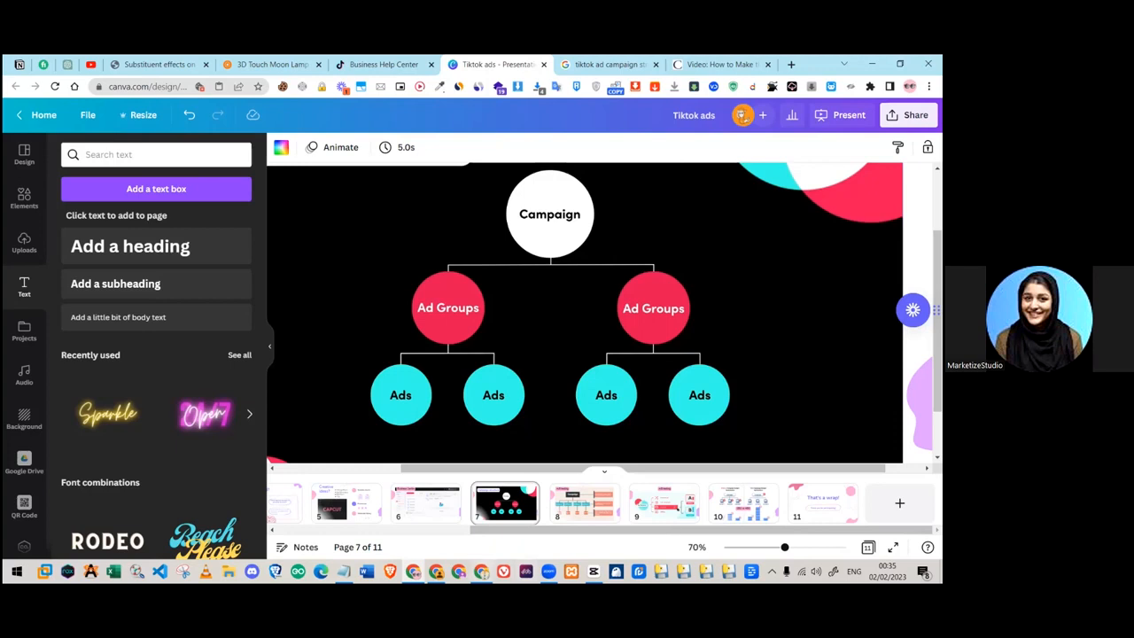
- Show page 8's Campaign, Audience and Ad diagram, then return to TikTok Ads Manager's empty campaign list
left_click(601, 491)
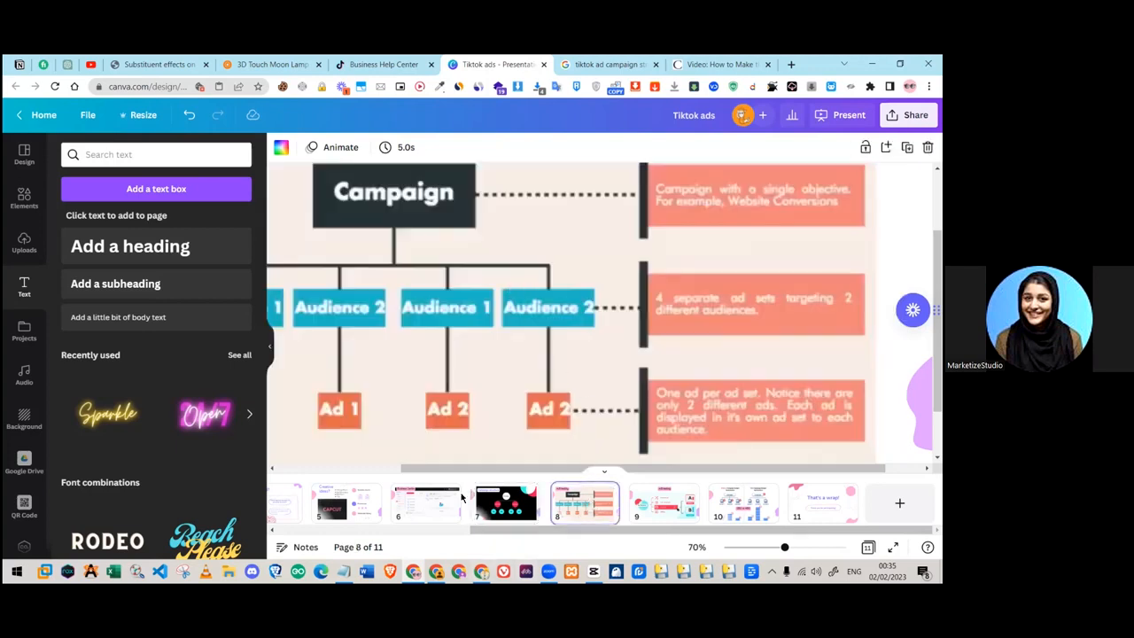
left_click(436, 572)
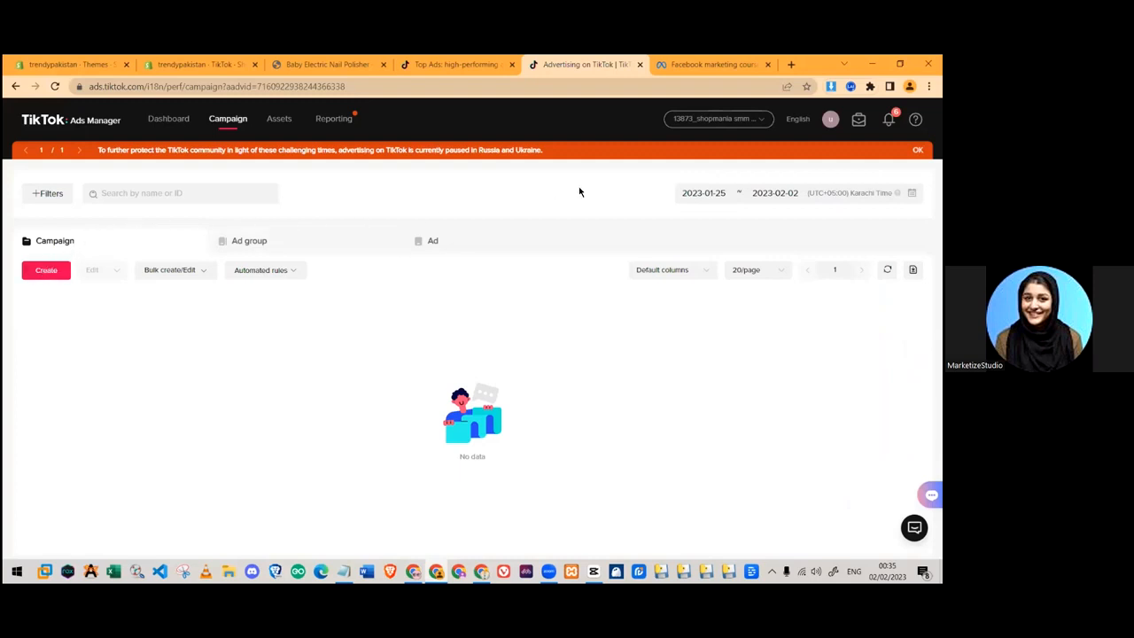
- Start a new campaign and zoom the page out to show all advertising objectives
left_click(47, 271)
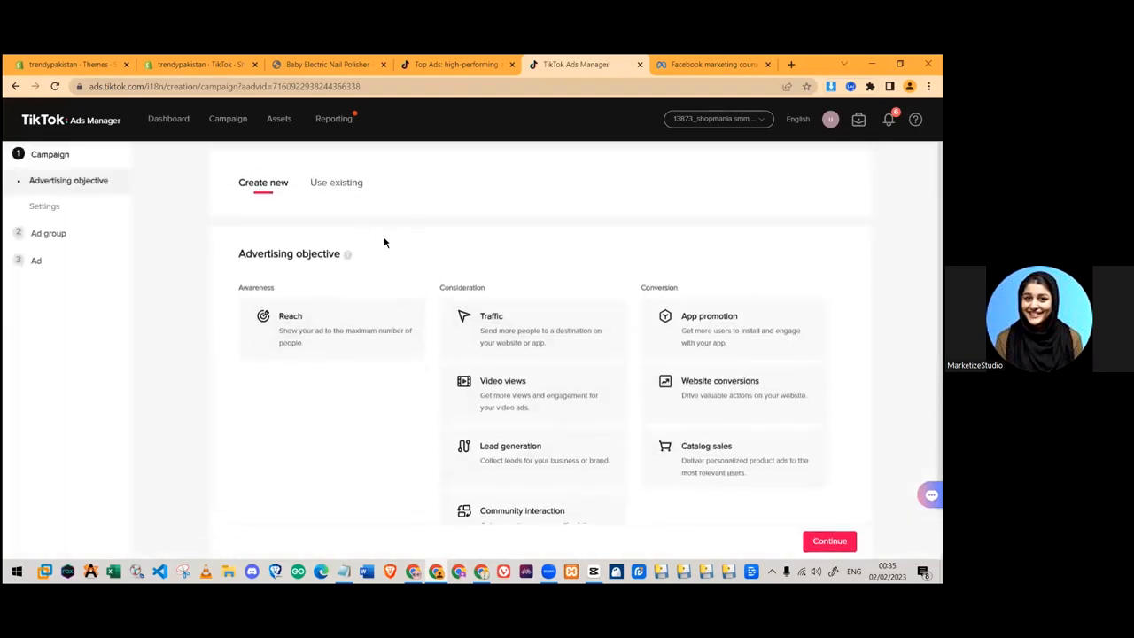
scroll(638, 310, "down", 1)
key("ctrl+minus")
key("ctrl+minus")
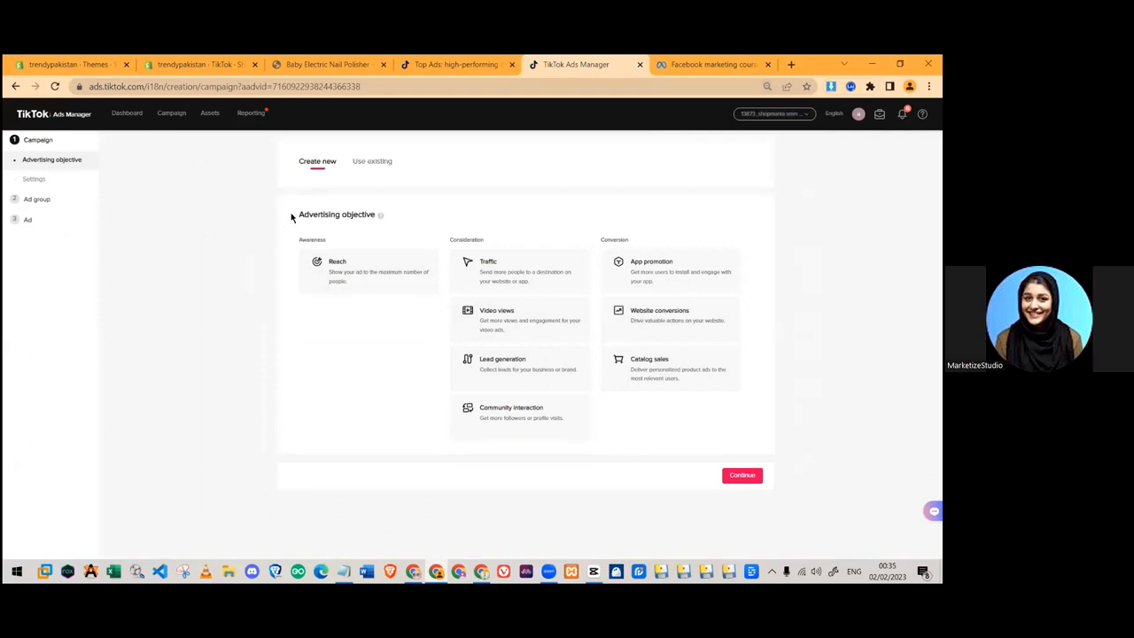
left_click_drag(293, 215, 400, 218)
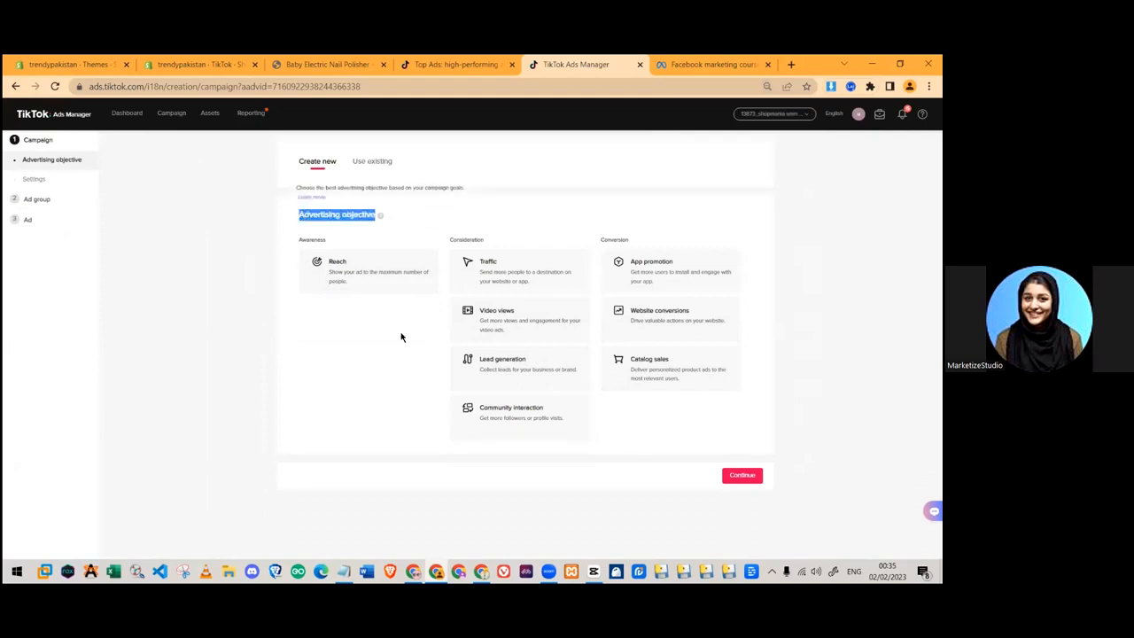
left_click(339, 330)
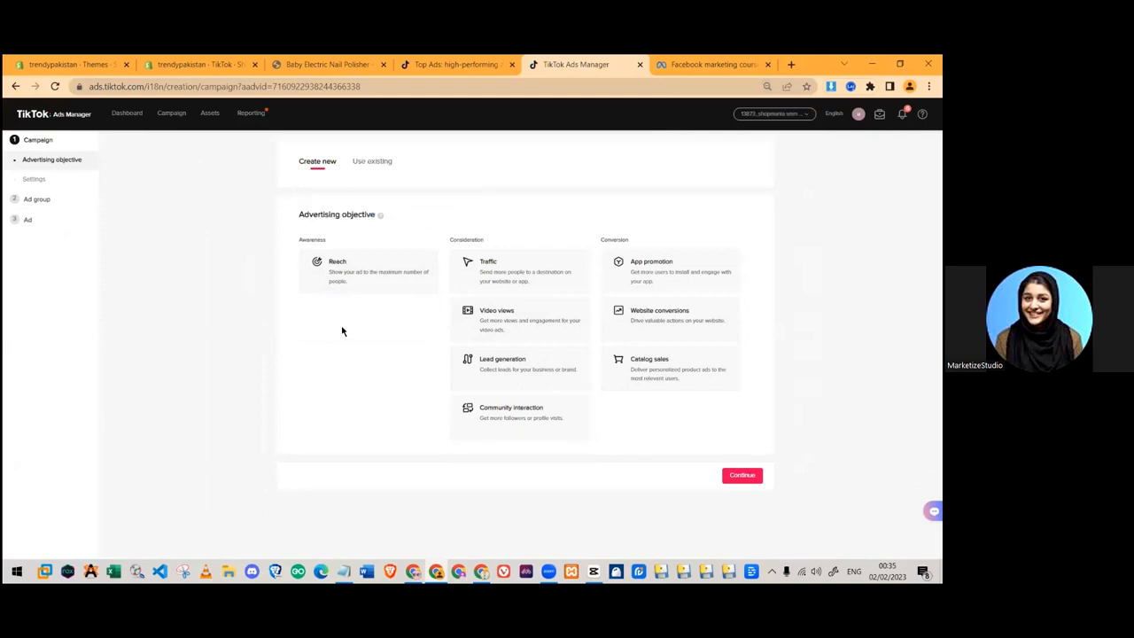
- Point out the Awareness category and pick Reach as the advertising objective
double_click(312, 241)
left_click(314, 242)
double_click(307, 241)
left_click(333, 241)
double_click(315, 239)
left_click(350, 242)
left_click_drag(301, 239, 329, 240)
left_click(357, 237)
left_click(396, 276)
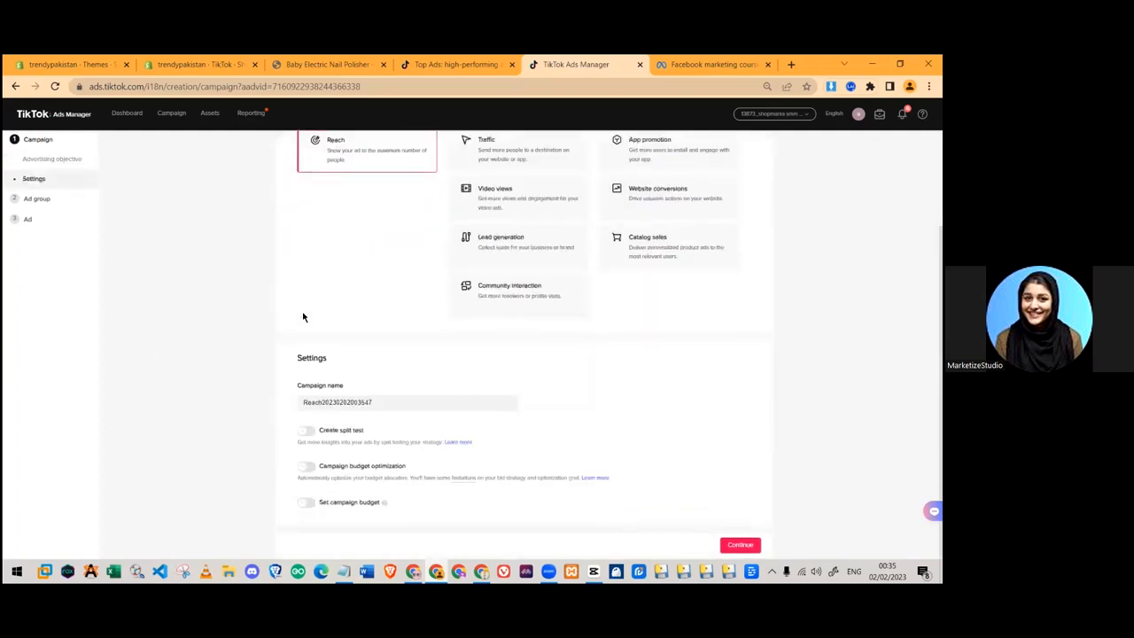
left_click_drag(449, 239, 496, 241)
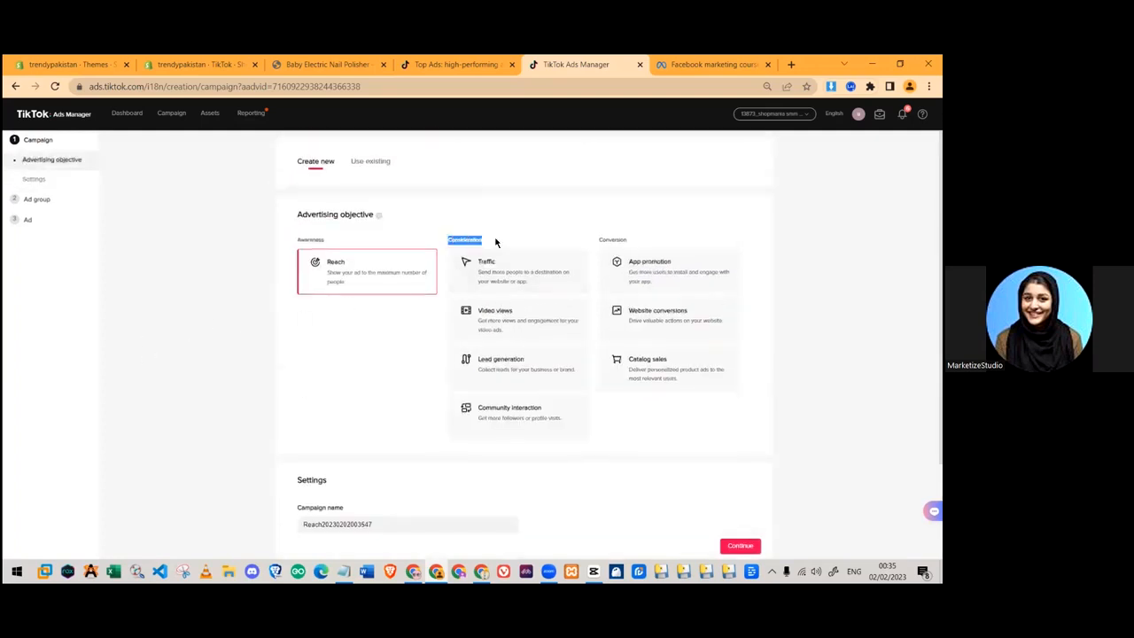
left_click(505, 238)
- Compare the Video views, Lead generation and Community interaction objectives
left_click(534, 338)
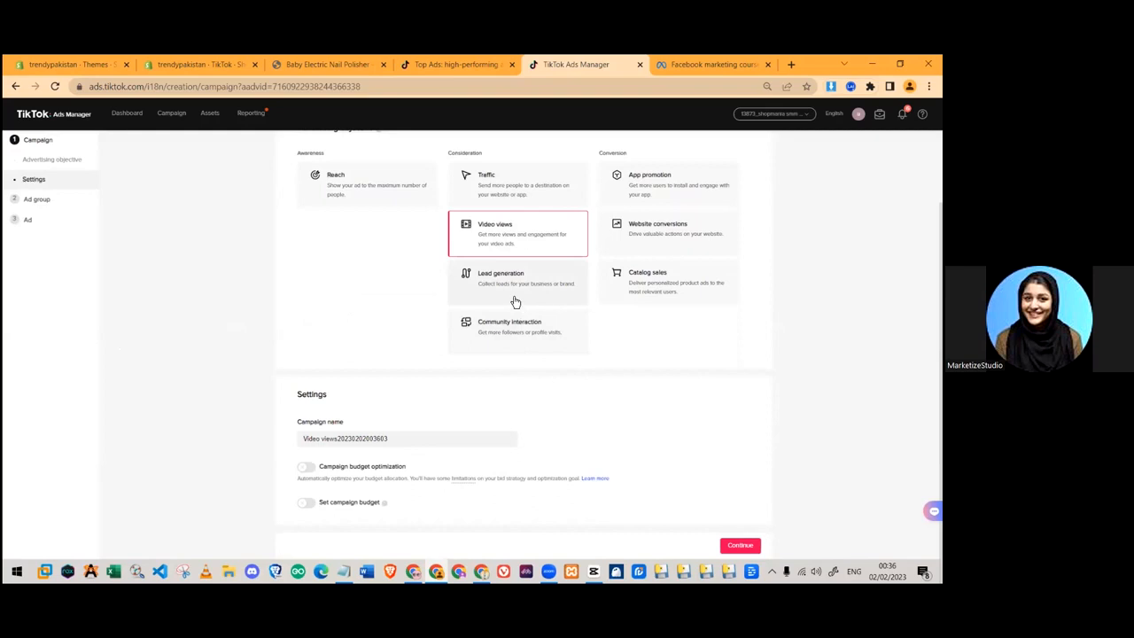
left_click(519, 305)
scroll(523, 355, "up", 2)
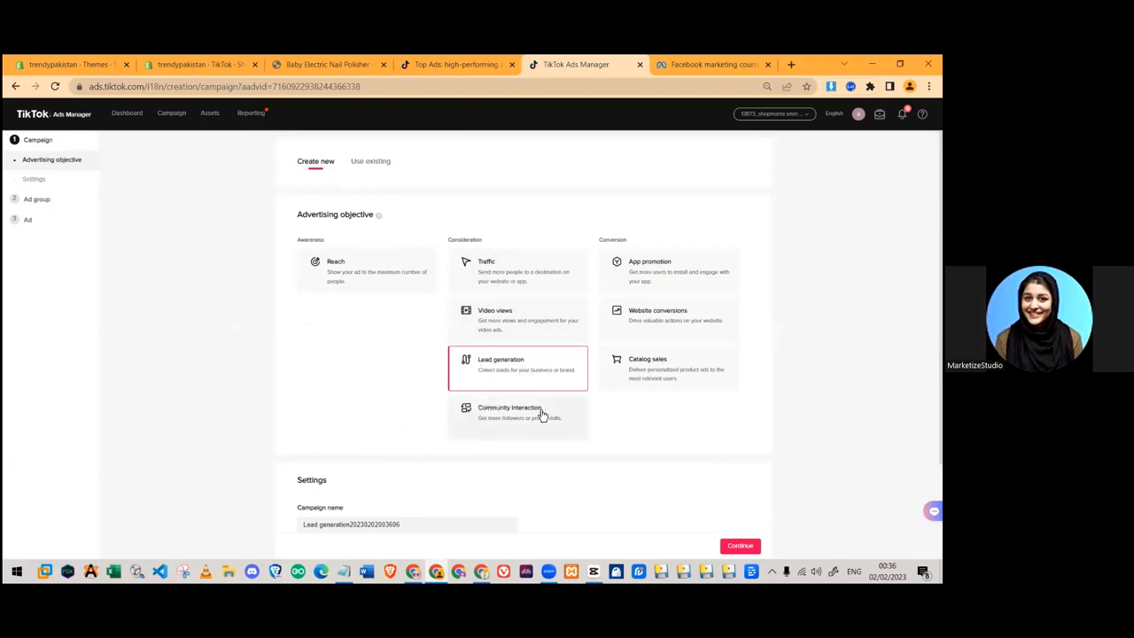
left_click(515, 429)
scroll(510, 372, "down", 1)
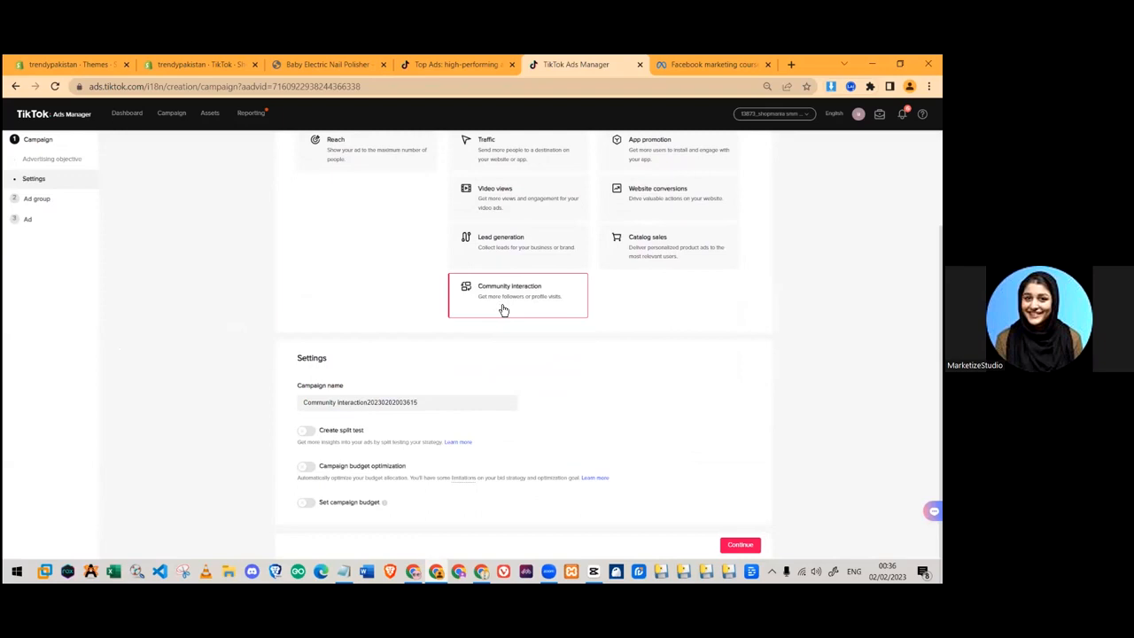
scroll(504, 309, "up", 1)
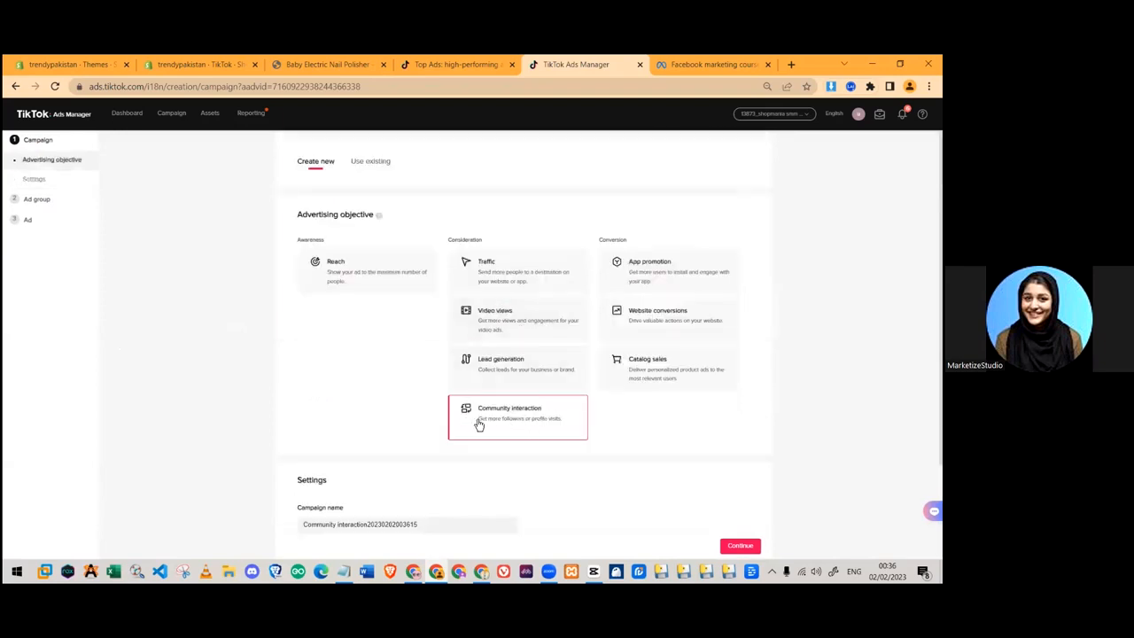
left_click_drag(568, 425, 529, 412)
scroll(577, 425, "down", 3)
scroll(600, 395, "up", 3)
left_click(622, 381)
- Highlight the Conversion objectives, try App promotion, then choose Website conversions
left_click_drag(585, 241, 637, 230)
left_click(619, 216)
left_click_drag(602, 239, 702, 399)
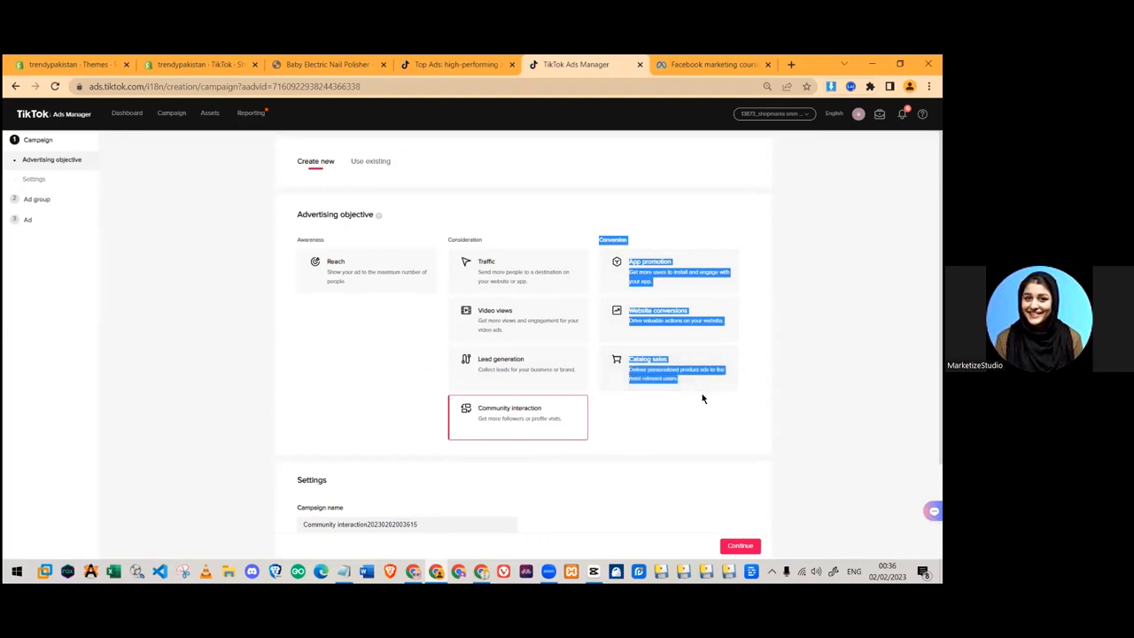
left_click(669, 427)
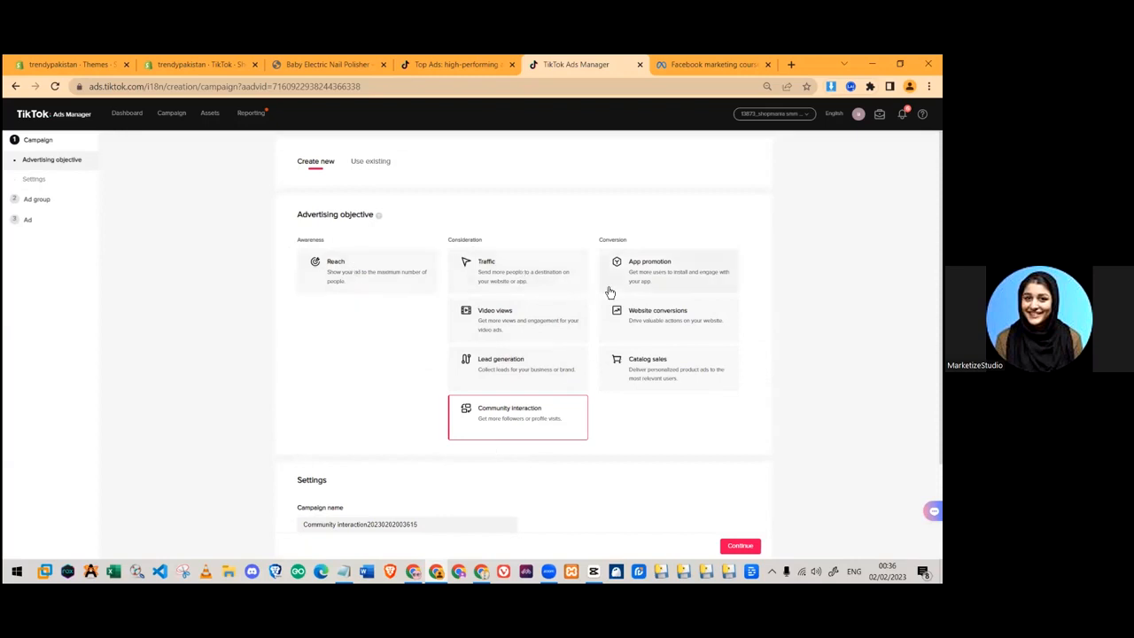
left_click(687, 263)
scroll(687, 264, "down", 5)
scroll(683, 263, "up", 5)
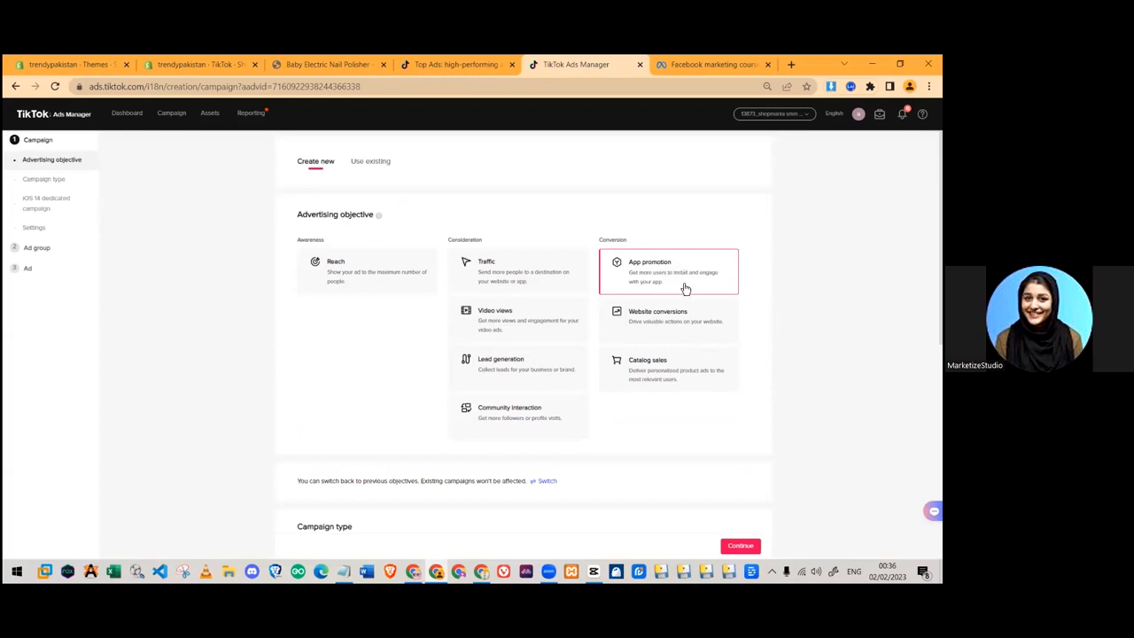
scroll(432, 380, "down", 4)
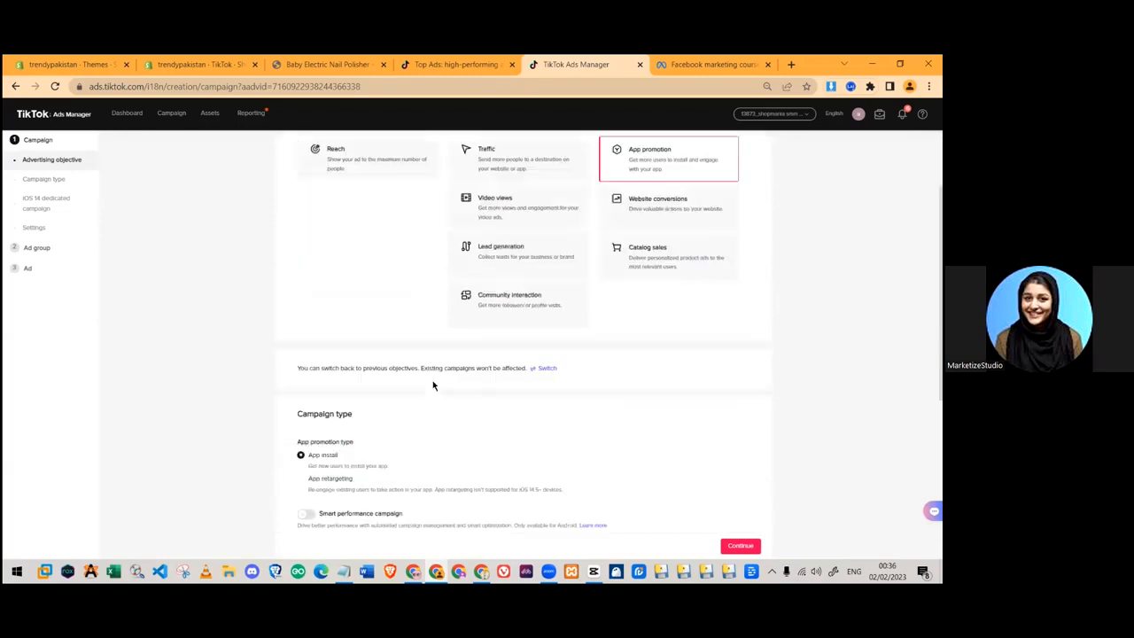
scroll(584, 363, "up", 4)
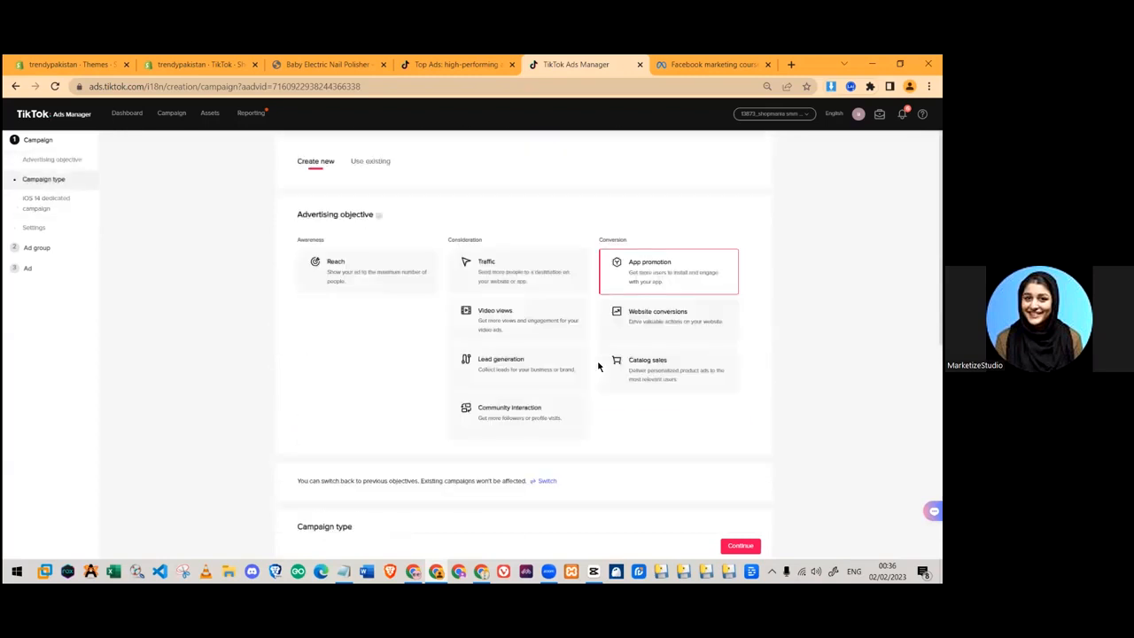
left_click(694, 309)
scroll(689, 305, "down", 2)
scroll(689, 305, "up", 2)
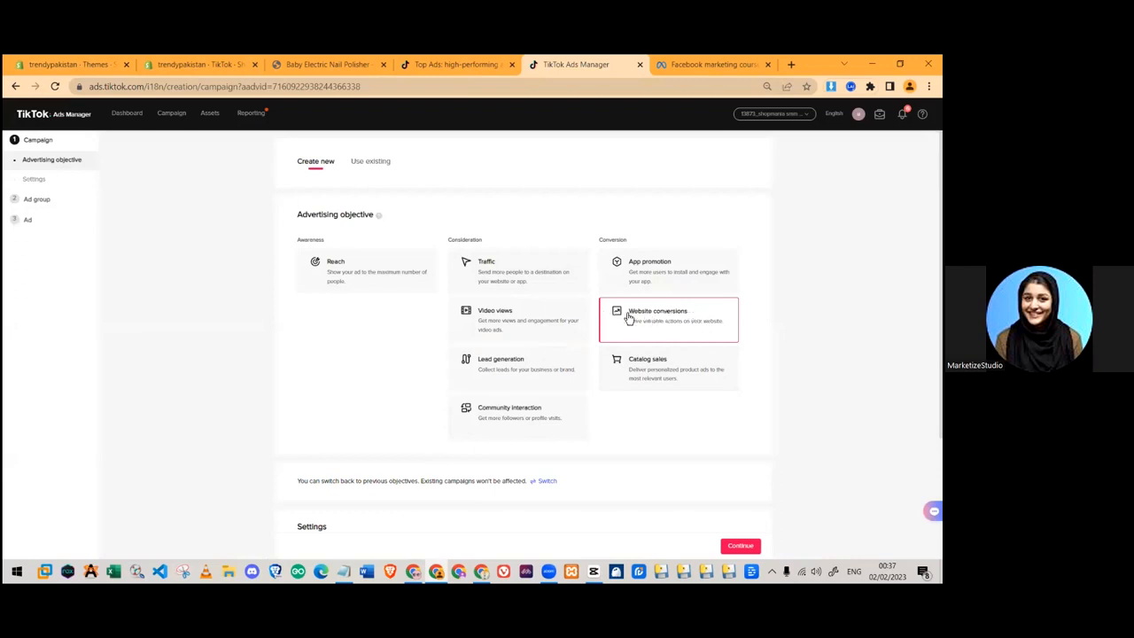
- Replace the default Website conversions name with 'trendy pakistan' in the Campaign name field
scroll(609, 352, "down", 2)
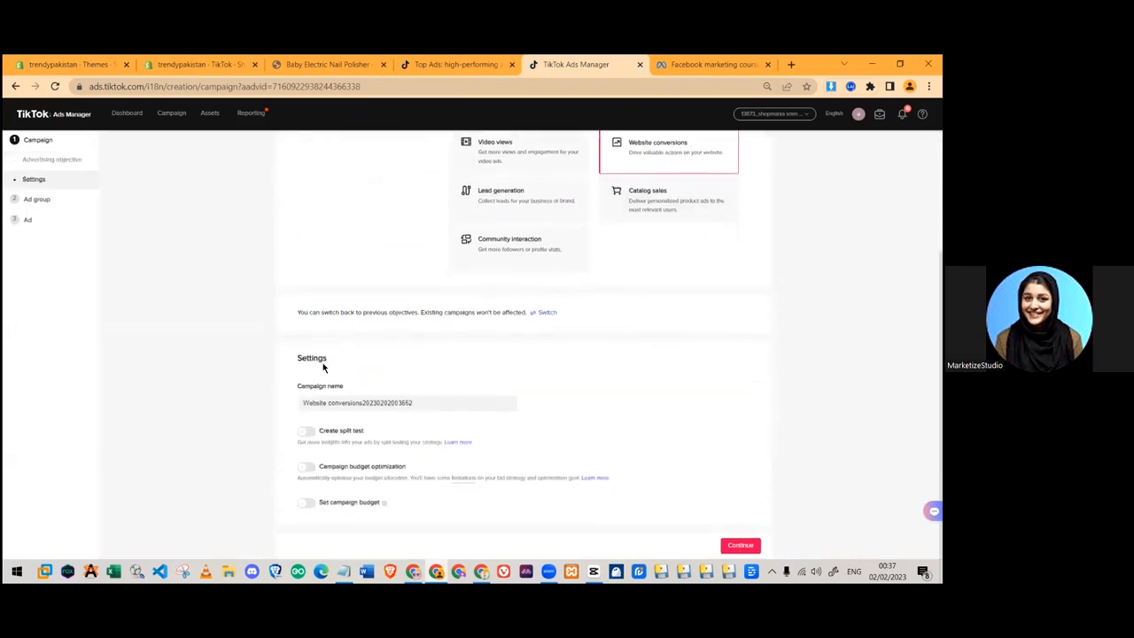
triple_click(352, 404)
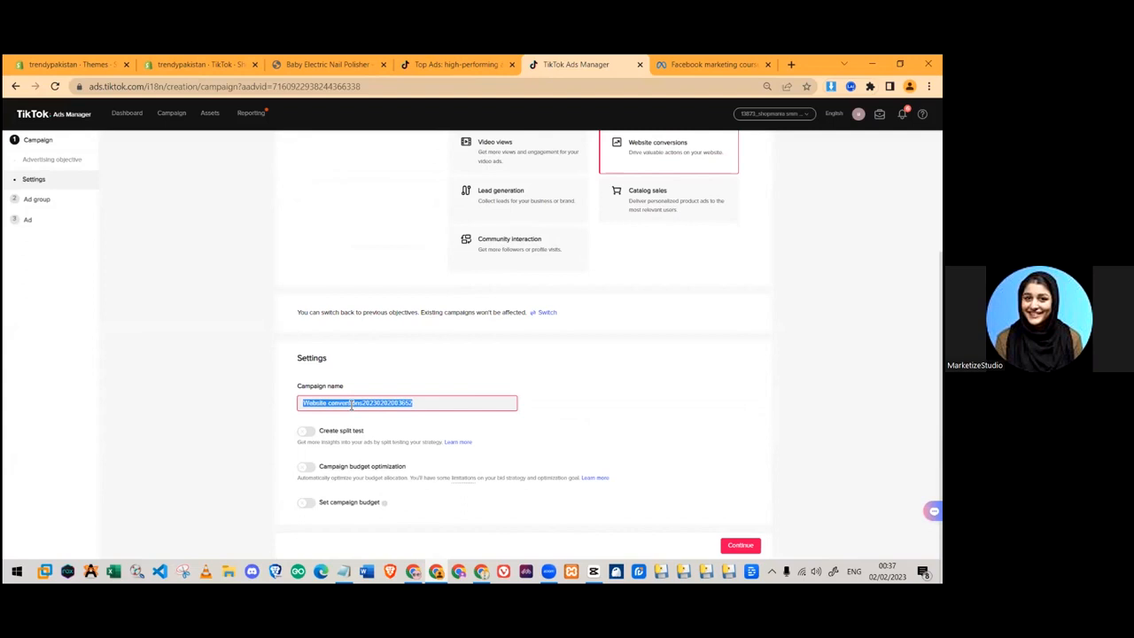
type("Test")
key("ctrl+a")
type("trendy")
left_click(650, 384)
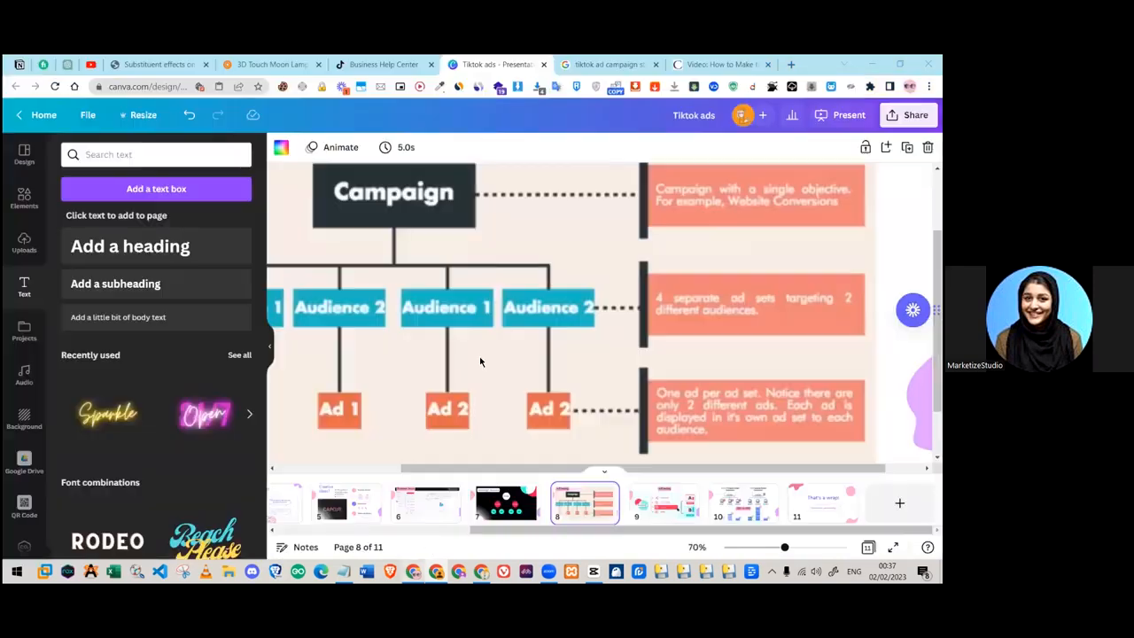
- Show Canva's page 9 A/B testing slide after briefly previewing the page 10 CBO vs ABO slide
scroll(488, 346, "down", 3)
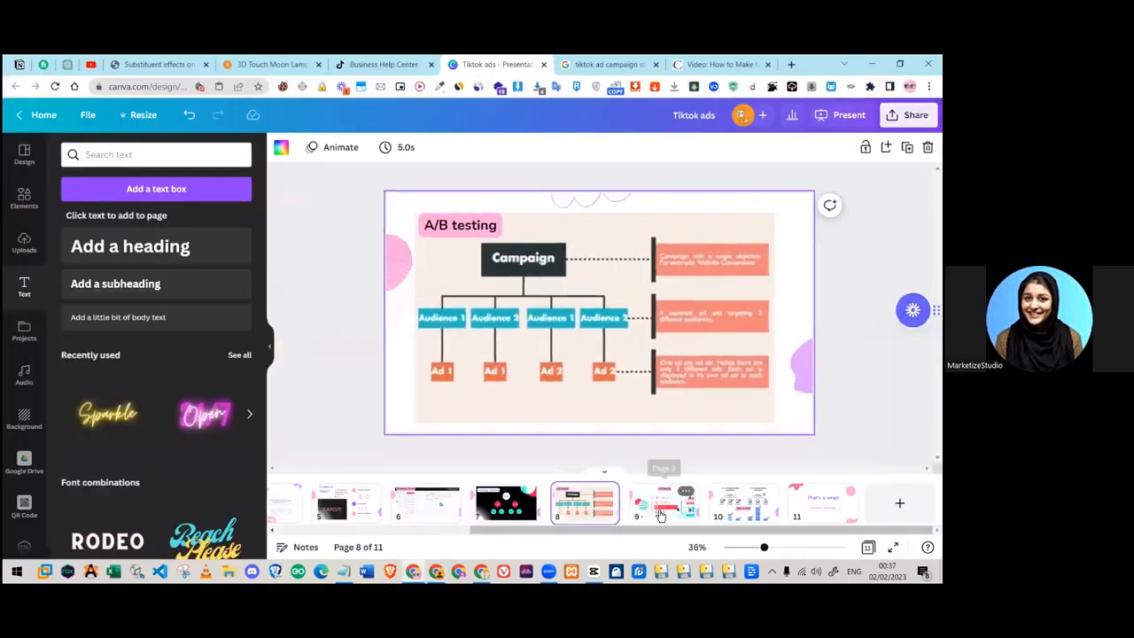
left_click(662, 498)
left_click(742, 503)
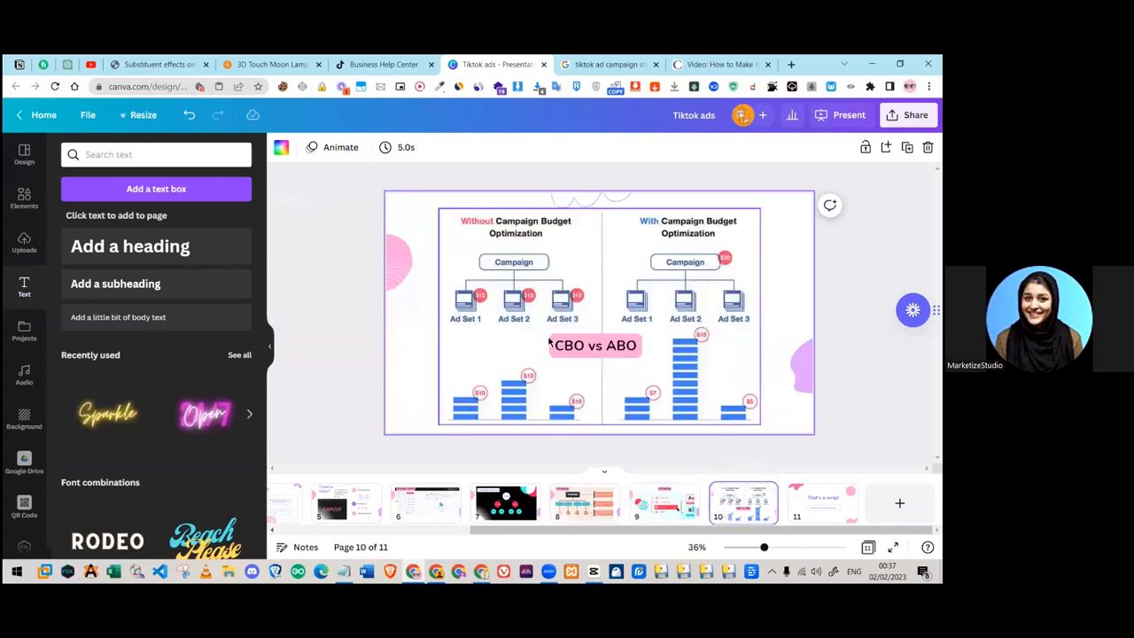
left_click(664, 502)
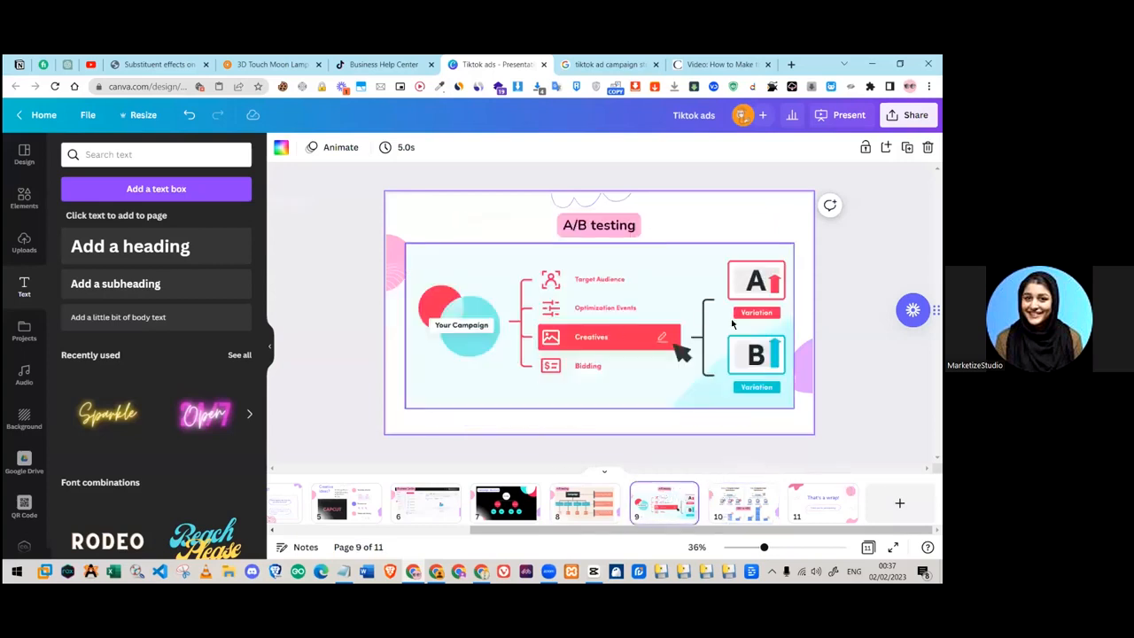
left_click(499, 317)
left_click(471, 209)
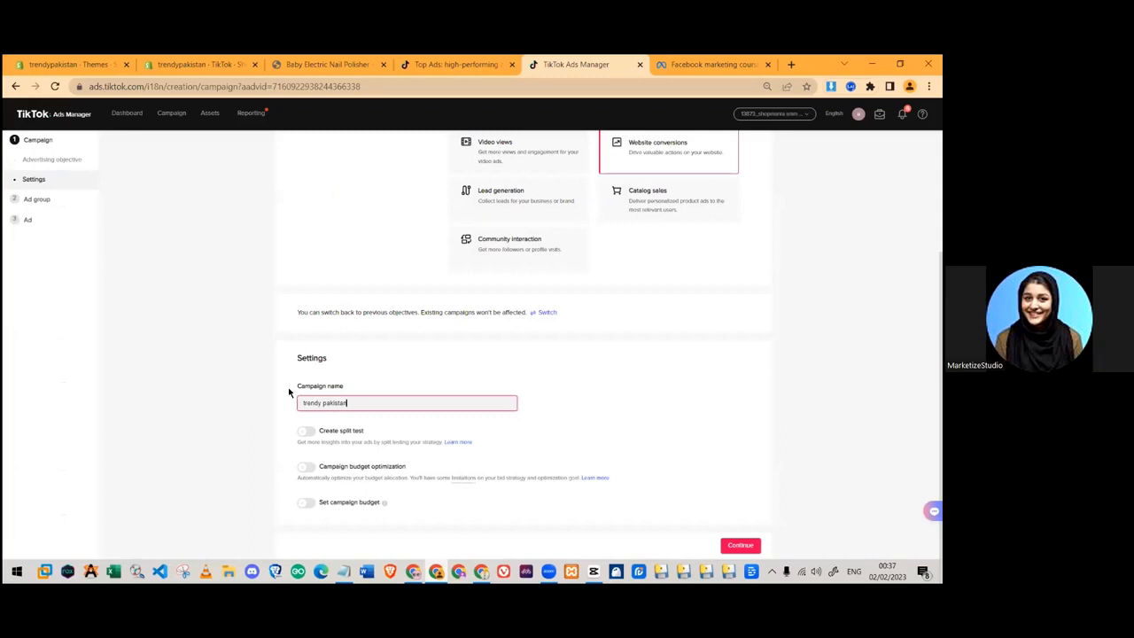
- Turn Create split test on, explain the test ad group variable, then turn it back off
left_click(307, 433)
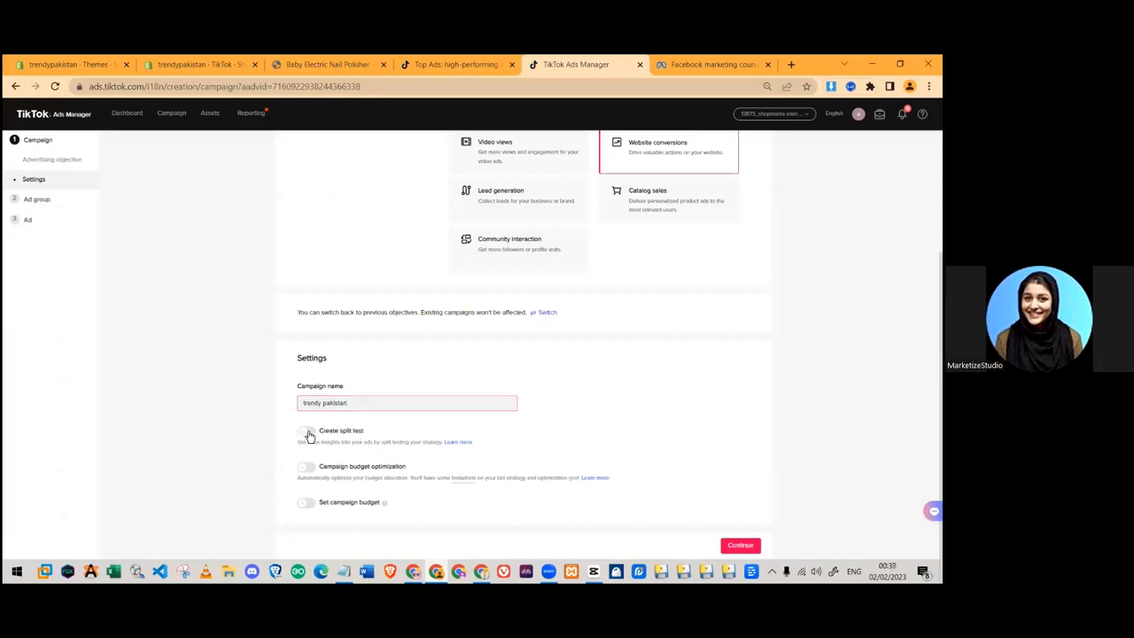
scroll(398, 434, "down", 2)
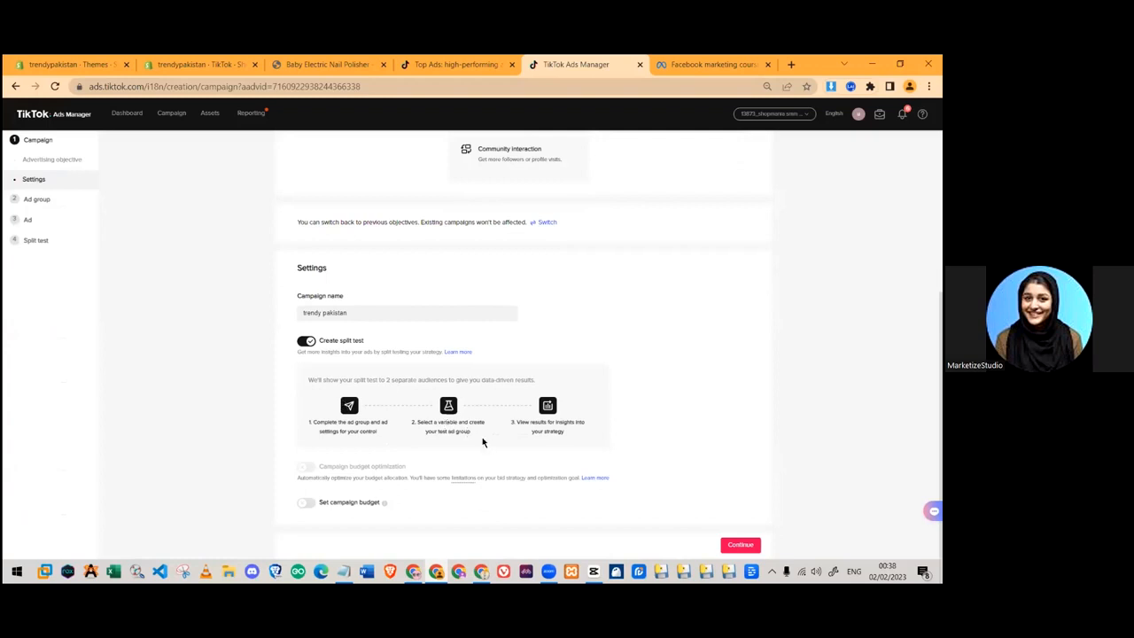
left_click_drag(483, 441, 405, 421)
double_click(449, 425)
mouse_move(425, 432)
left_mouse_down()
mouse_move(472, 438)
mouse_move(409, 416)
left_mouse_up()
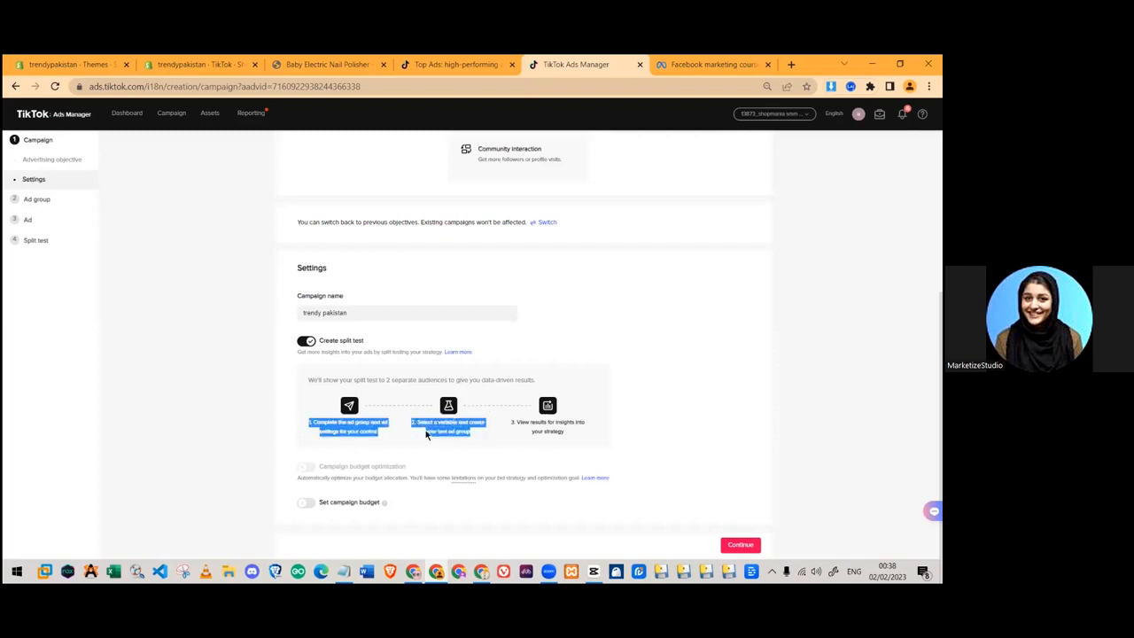
left_click(305, 340)
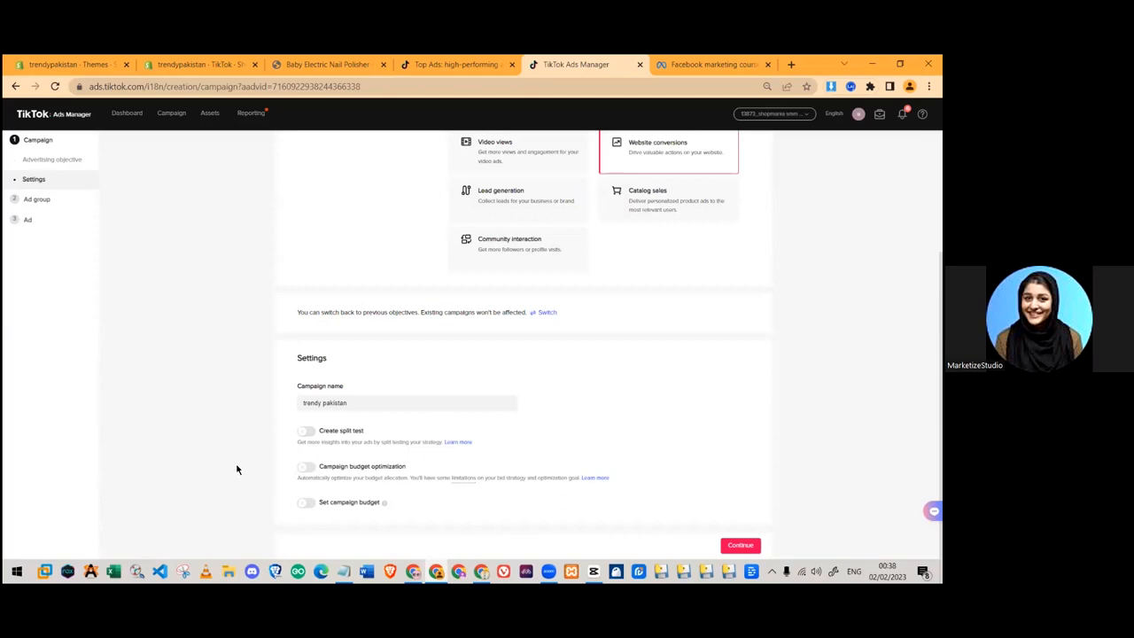
- Switch Campaign budget optimization on, adding a budget row to the settings
left_click(321, 467)
left_click_drag(420, 428, 319, 427)
left_click(391, 434)
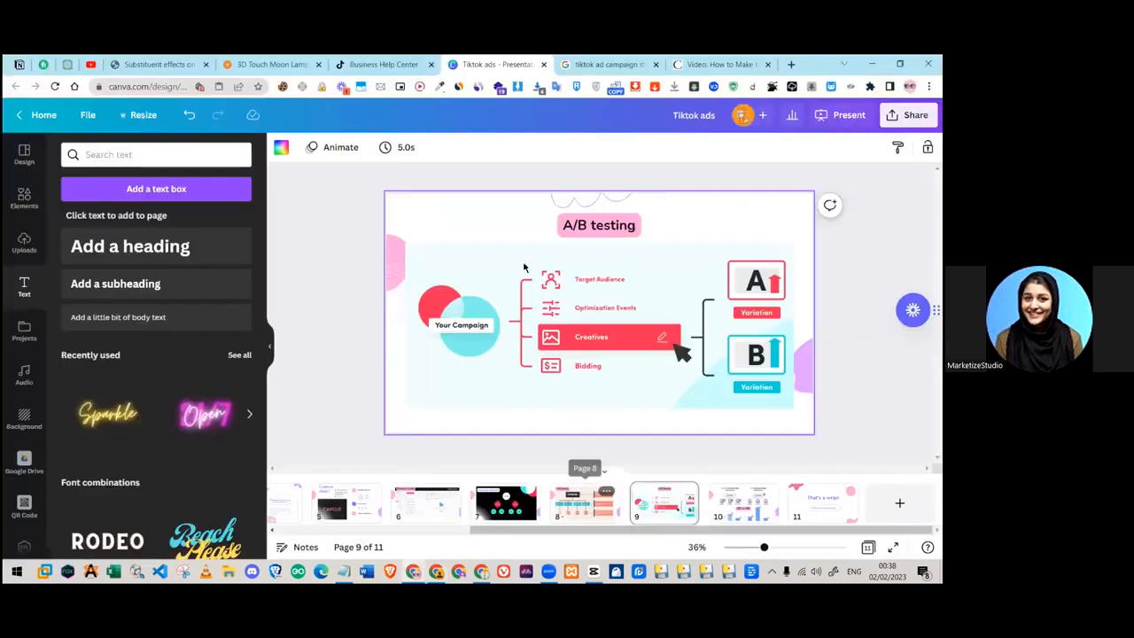
- Go from Canva's page 8 audiences slide to the page 10 CBO vs ABO slide
left_click(582, 503)
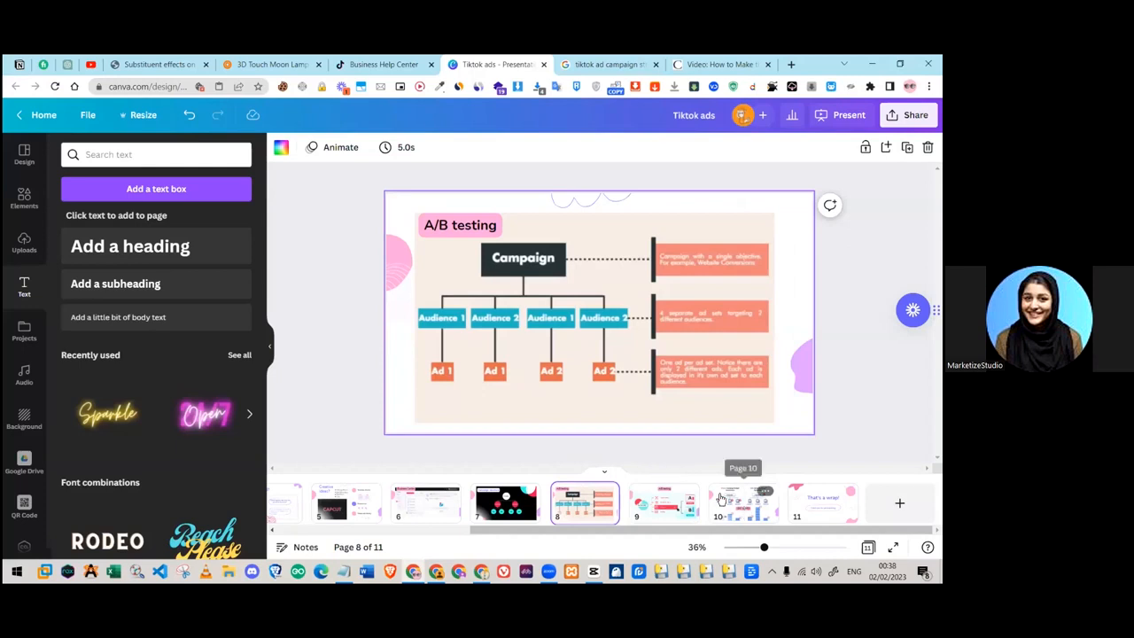
left_click(721, 500)
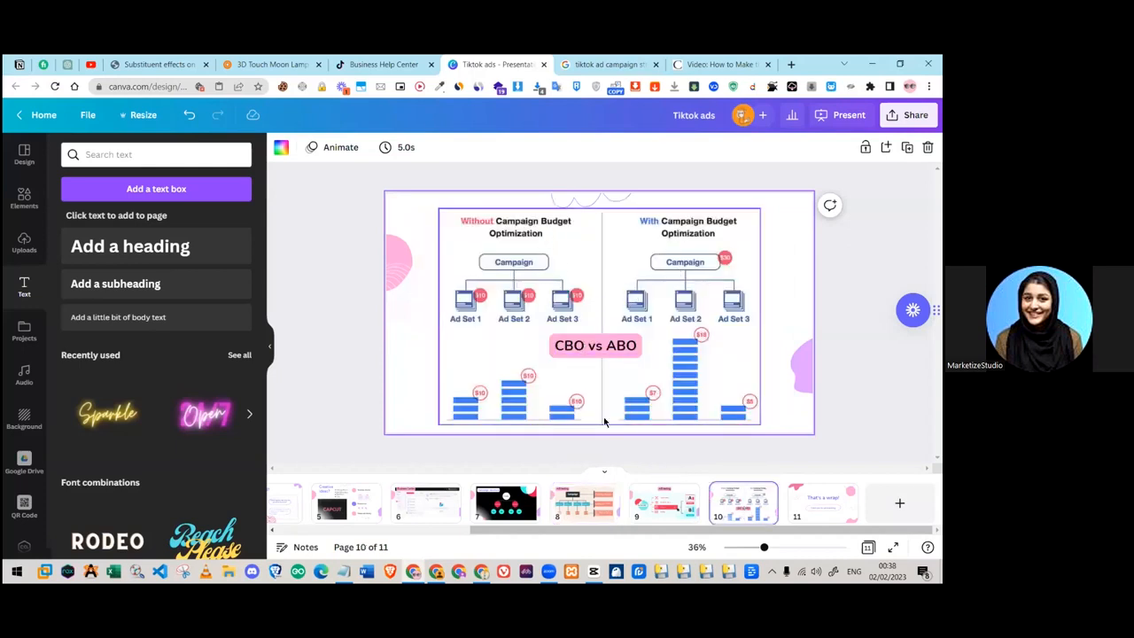
- Switch campaign budget optimization back off, then return to Canva's page 10 CBO vs ABO chart
left_click(481, 571)
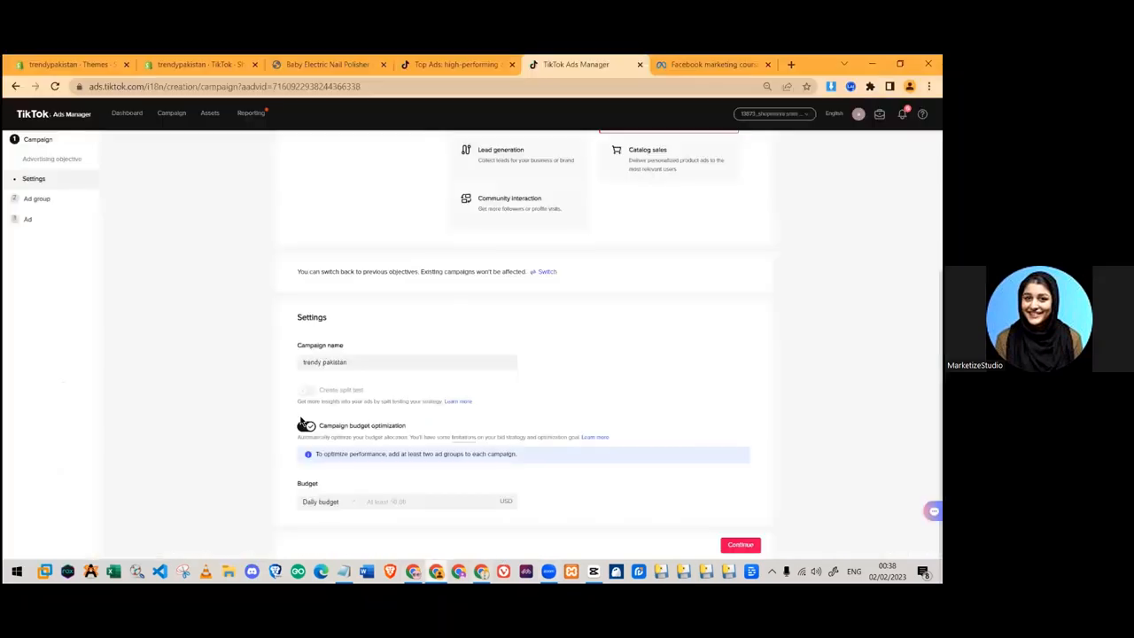
left_click(304, 426)
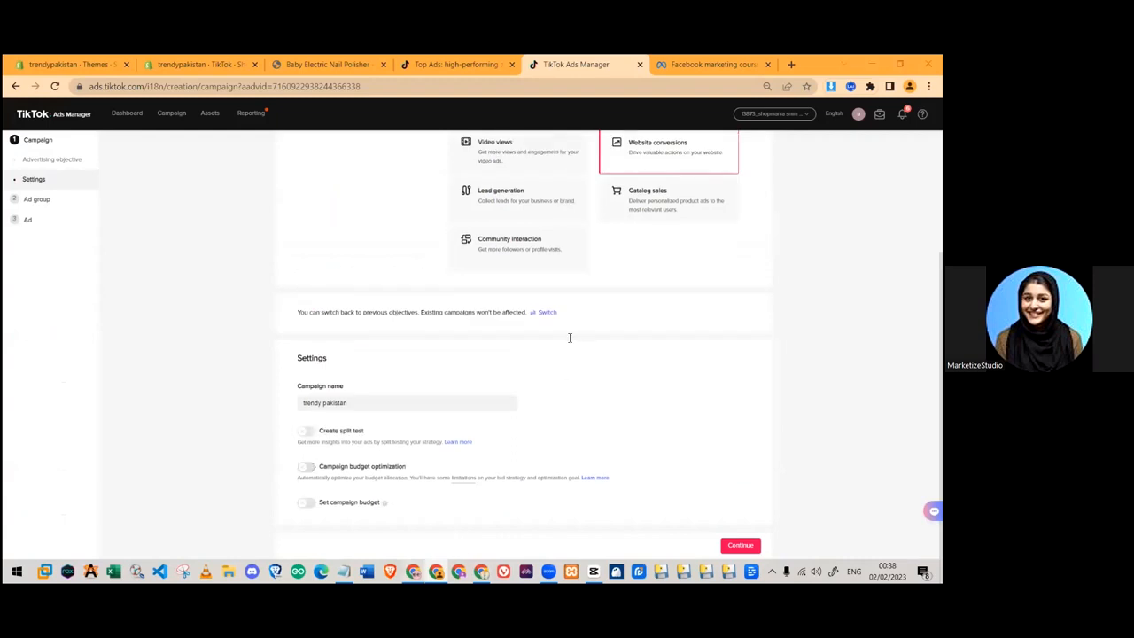
key("alt+Tab")
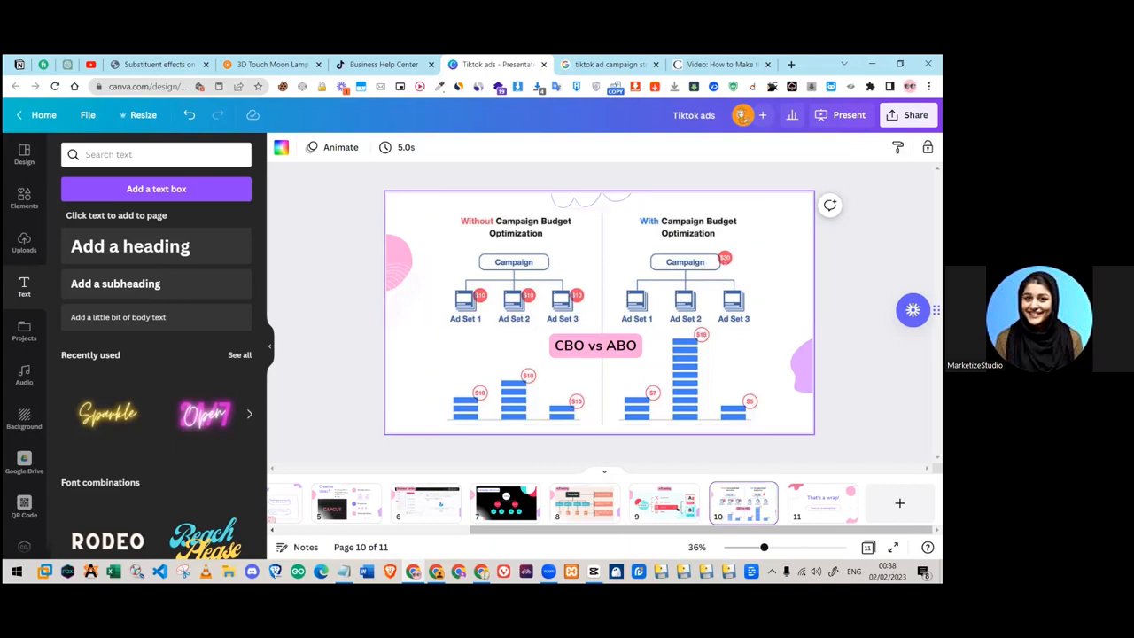
left_click(743, 264)
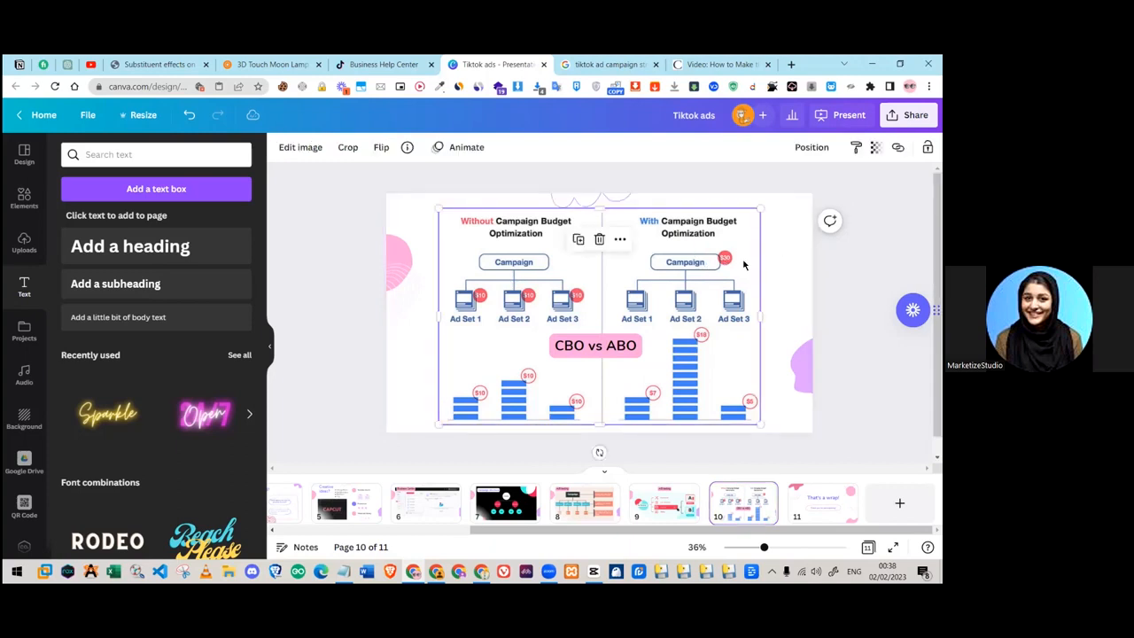
left_click(787, 276)
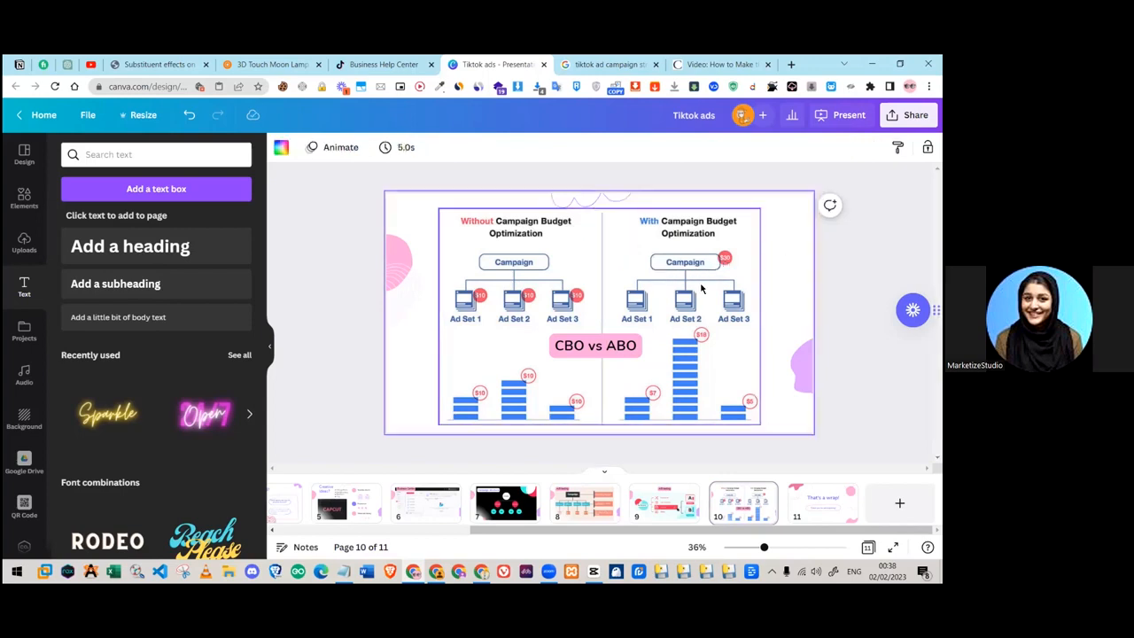
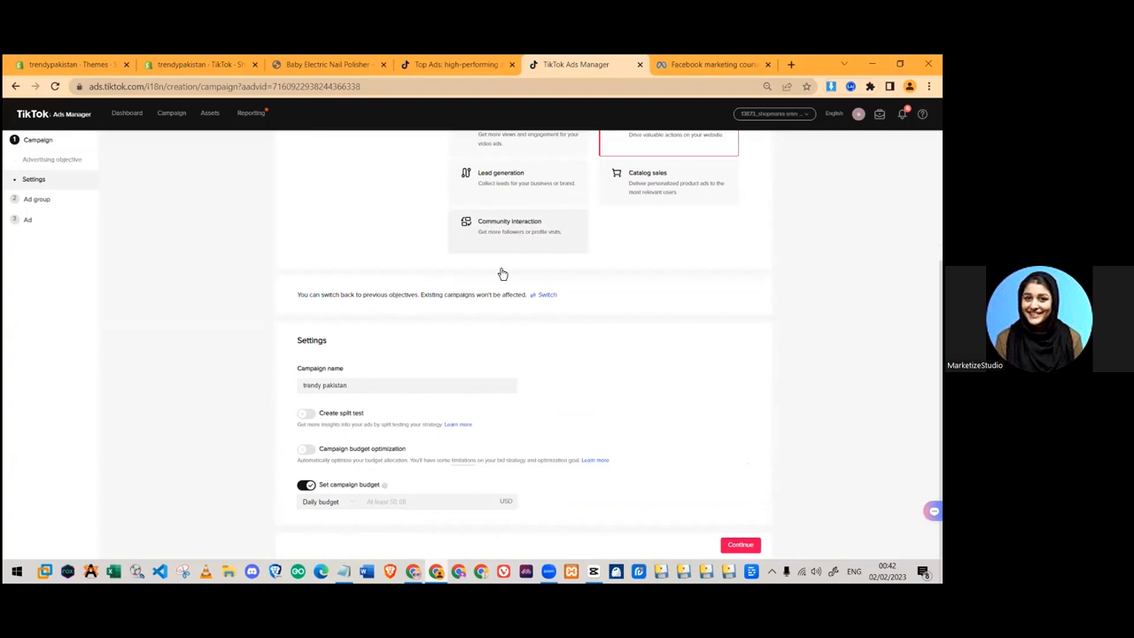
- Enter a 50 daily budget, switch campaign budget off, and continue to the ad group setup
left_click(396, 500)
type("50")
left_click_drag(395, 500, 329, 502)
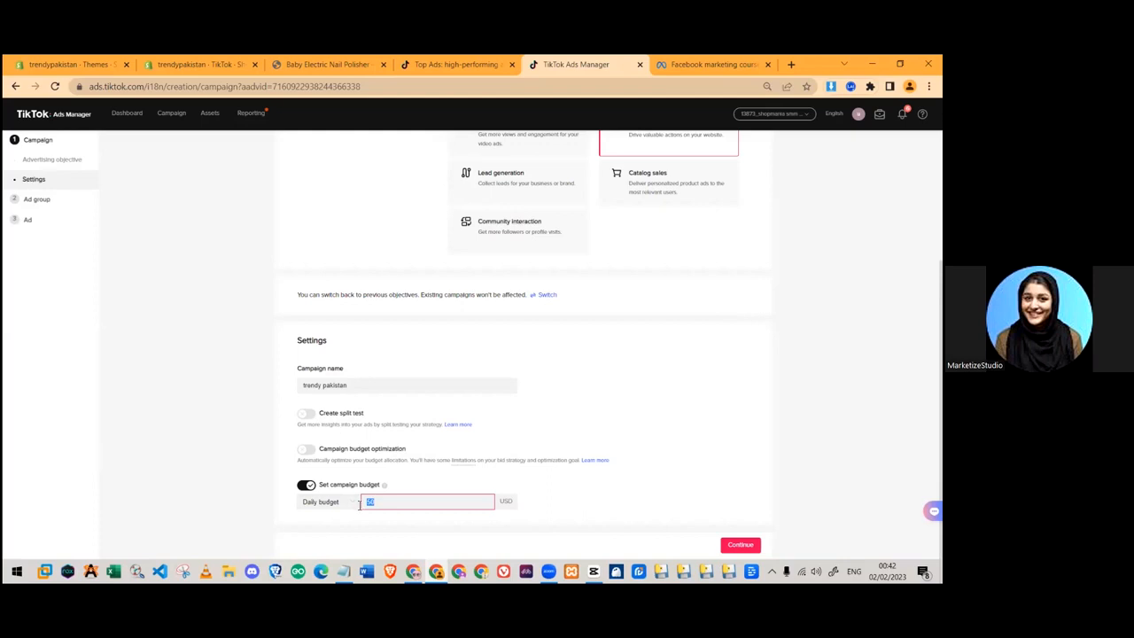
left_click(305, 485)
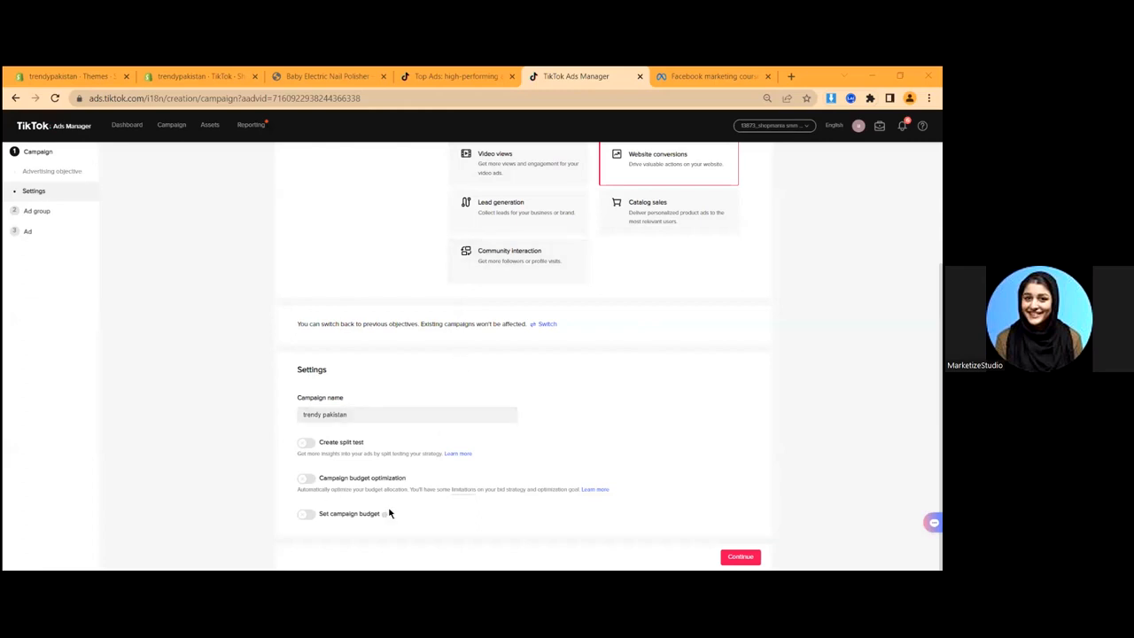
scroll(506, 396, "up", 2)
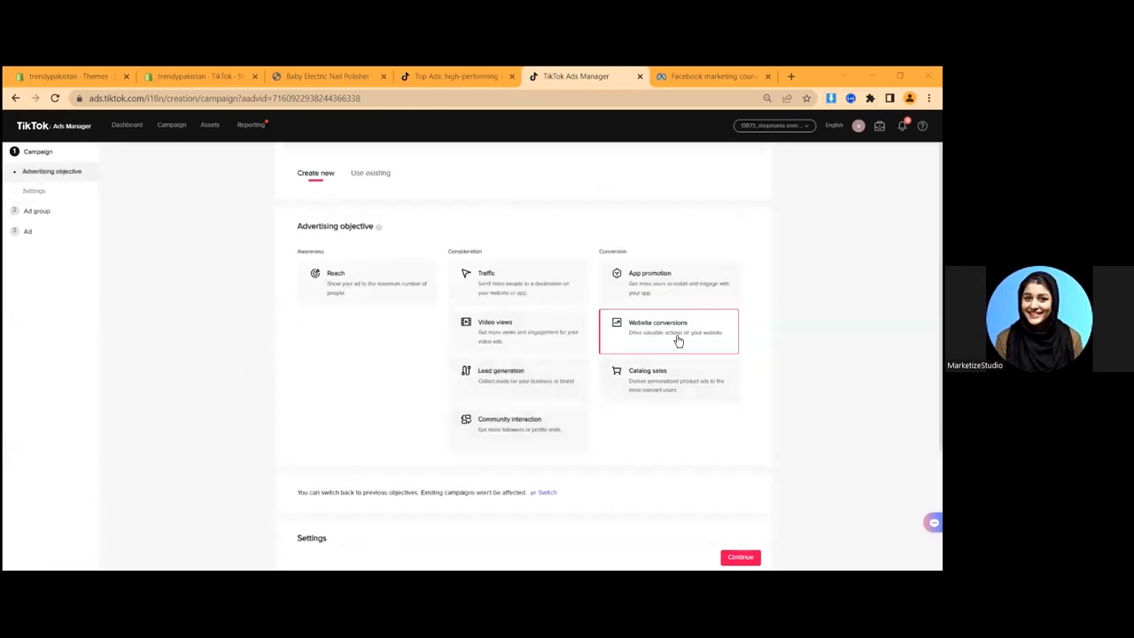
scroll(450, 332, "down", 2)
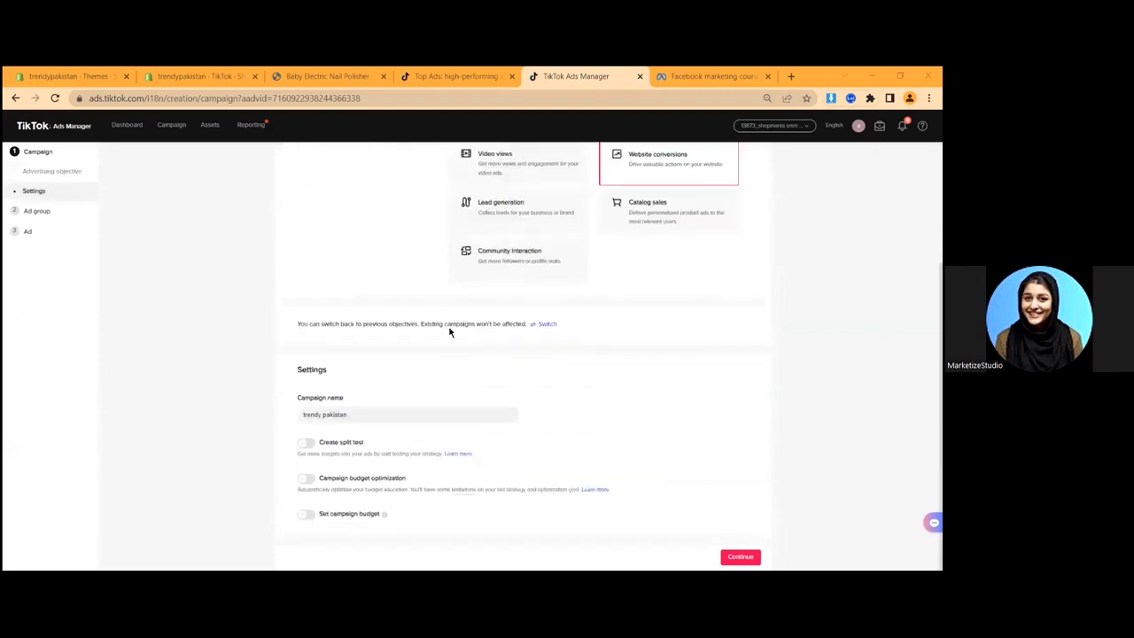
left_click(739, 556)
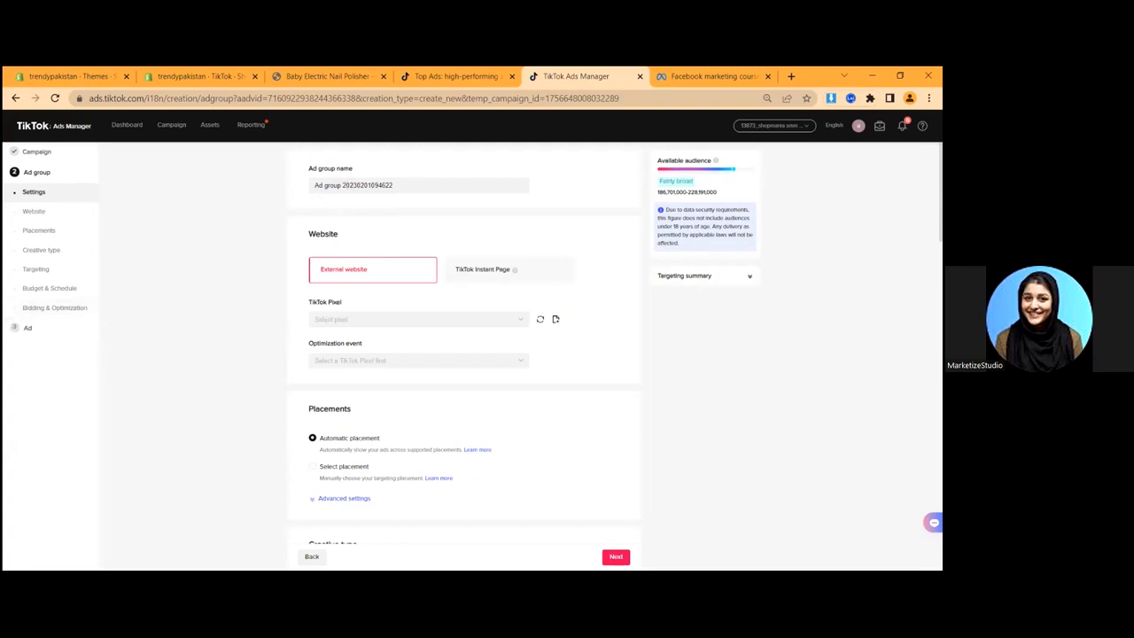
- Replace the default ad group name with 'Nail trimmer - broad- gender - age'
triple_click(341, 188)
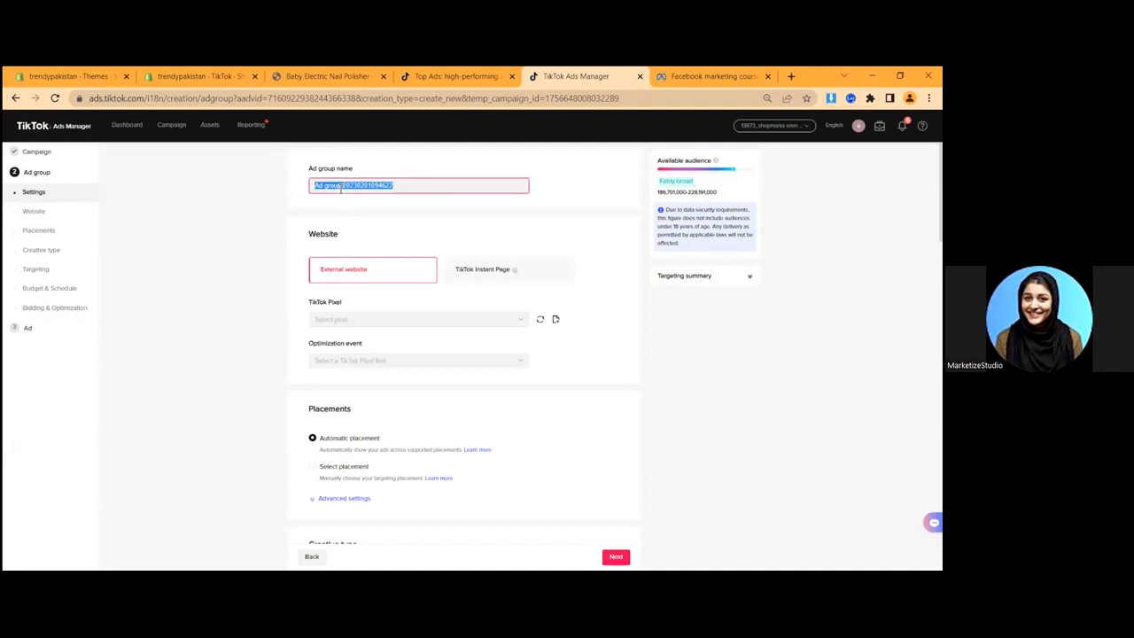
type("trending")
key("ctrl+a")
type("trendy pak")
key("ctrl+a")
type("N")
key("ctrl+a")
left_click(368, 193)
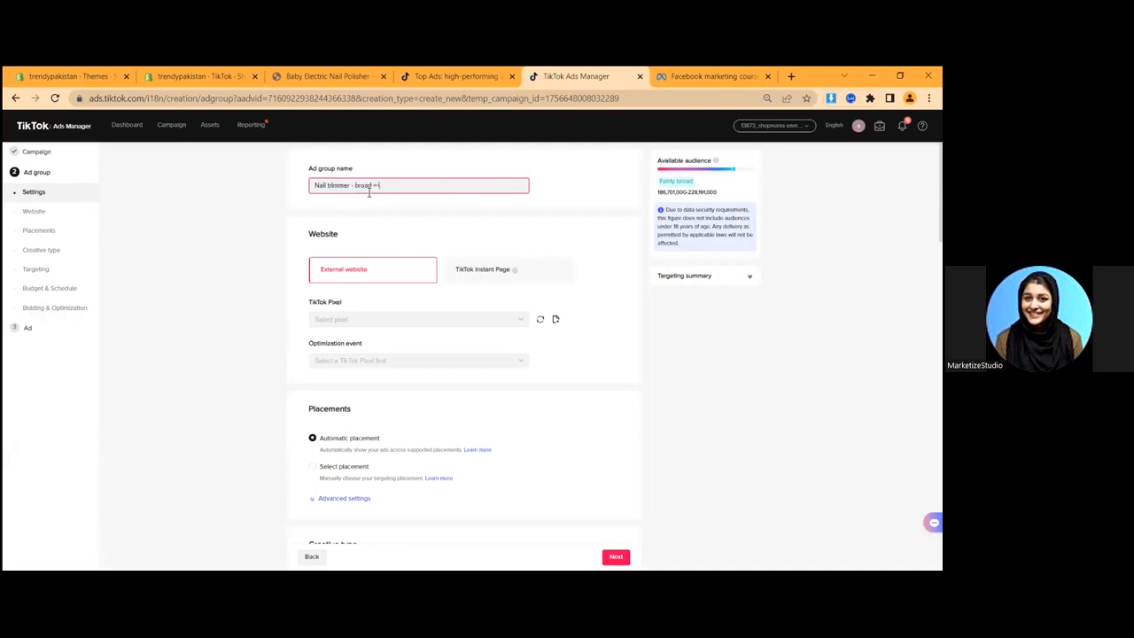
key("BackSpace")
key("BackSpace")
key("BackSpace")
key("BackSpace")
left_click_drag(425, 184, 273, 190)
left_click(302, 185)
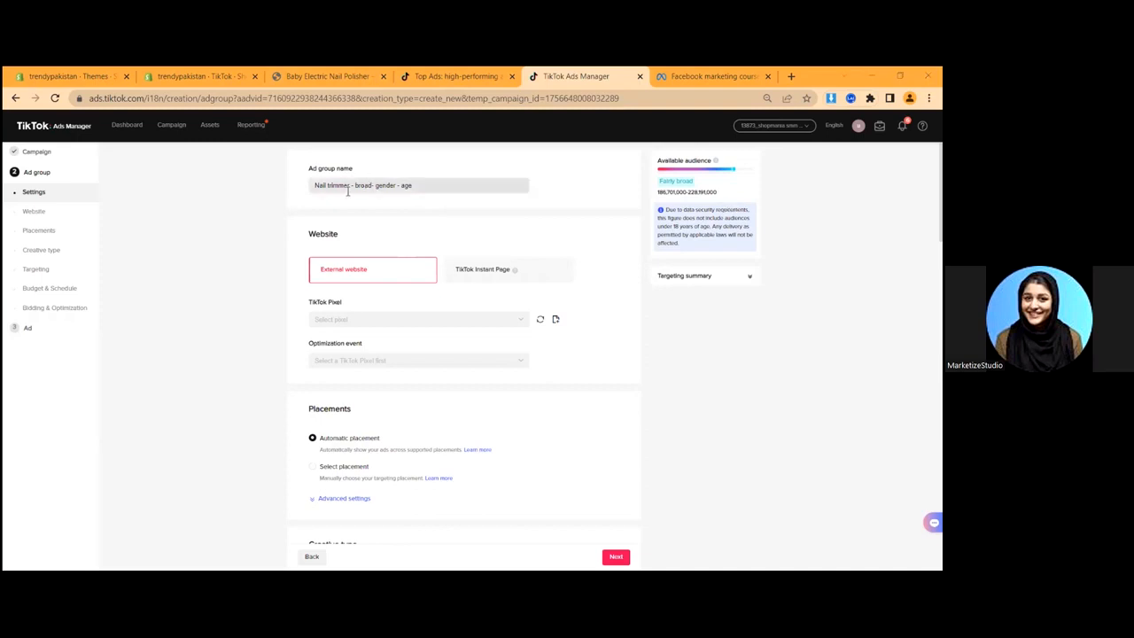
left_click_drag(422, 188, 290, 194)
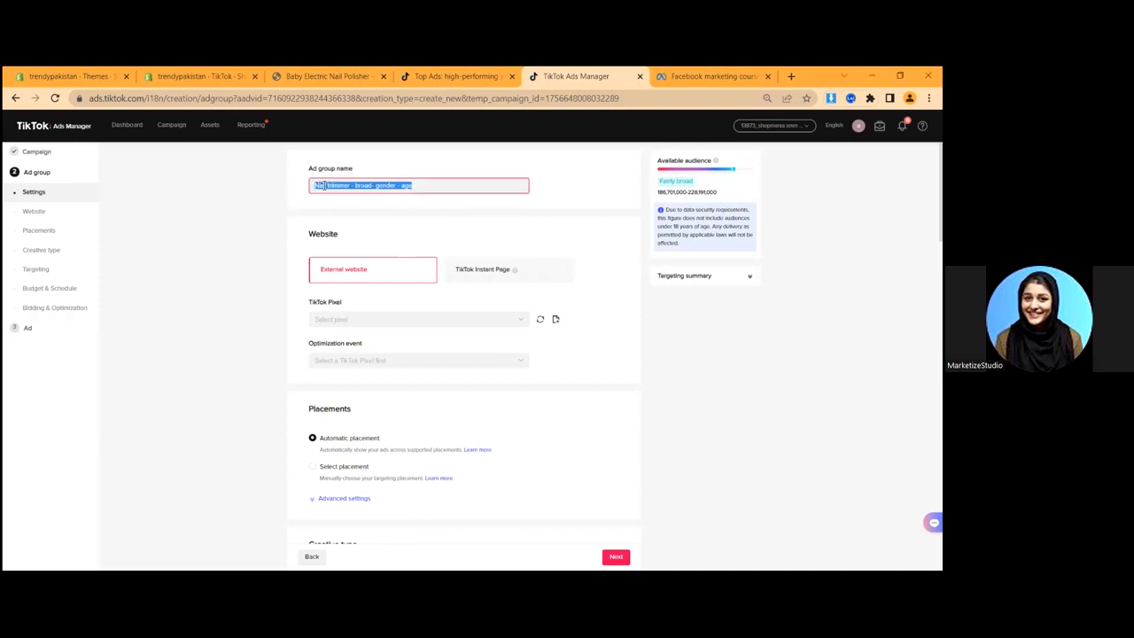
triple_click(324, 185)
left_click_drag(441, 192, 301, 181)
left_click(378, 185)
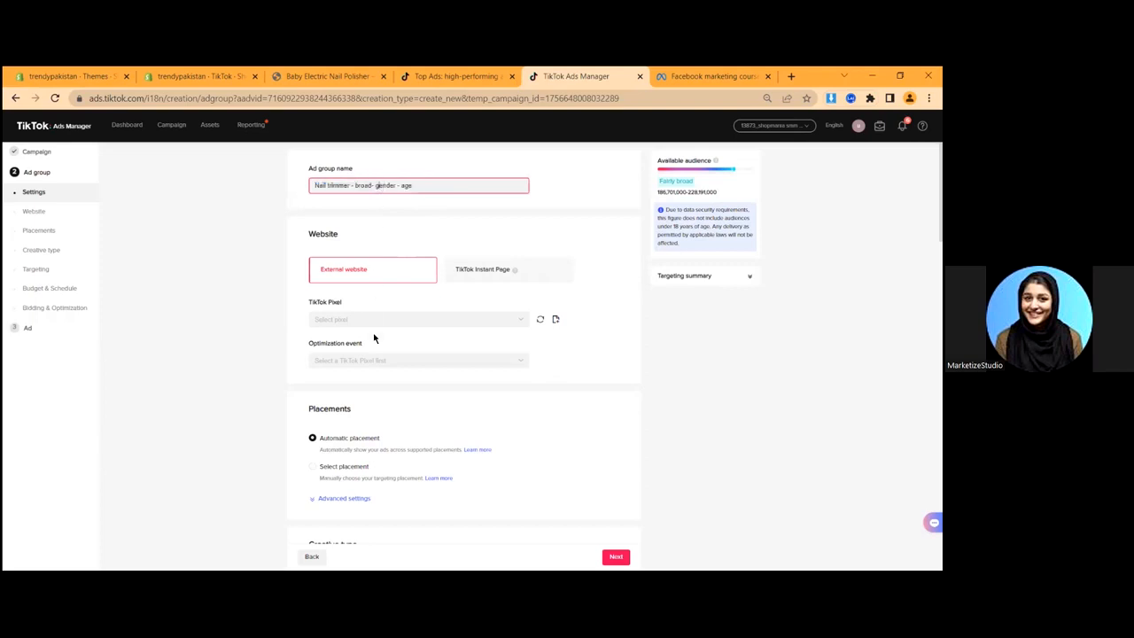
scroll(335, 232, "down", 1)
scroll(372, 256, "up", 1)
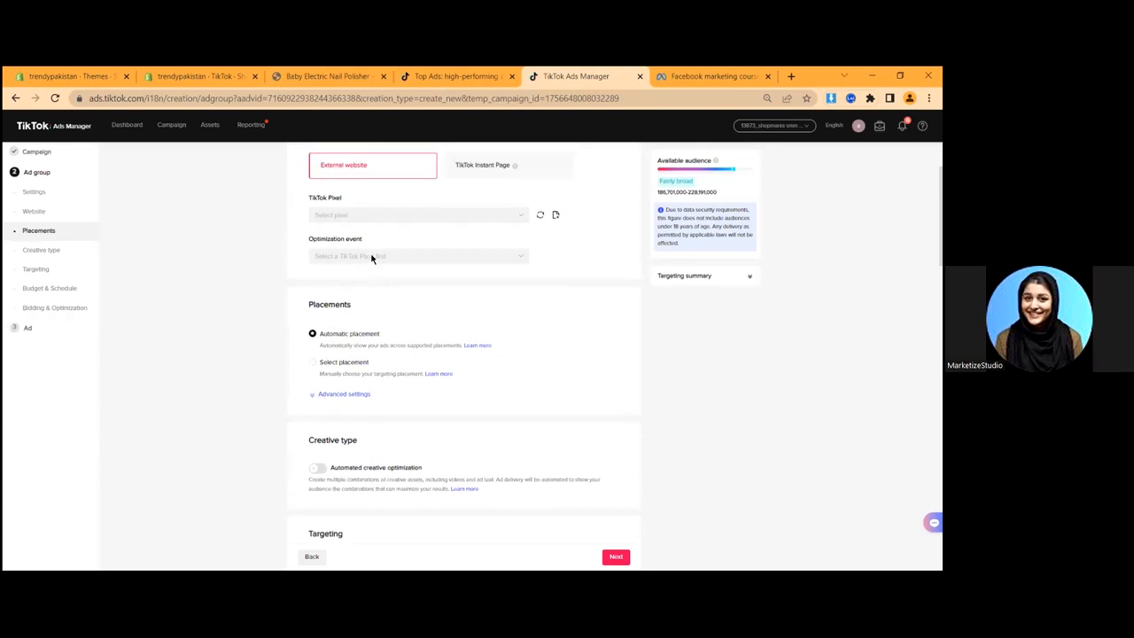
- Link the ad group to the TiktokShopmania pixel
left_click(352, 318)
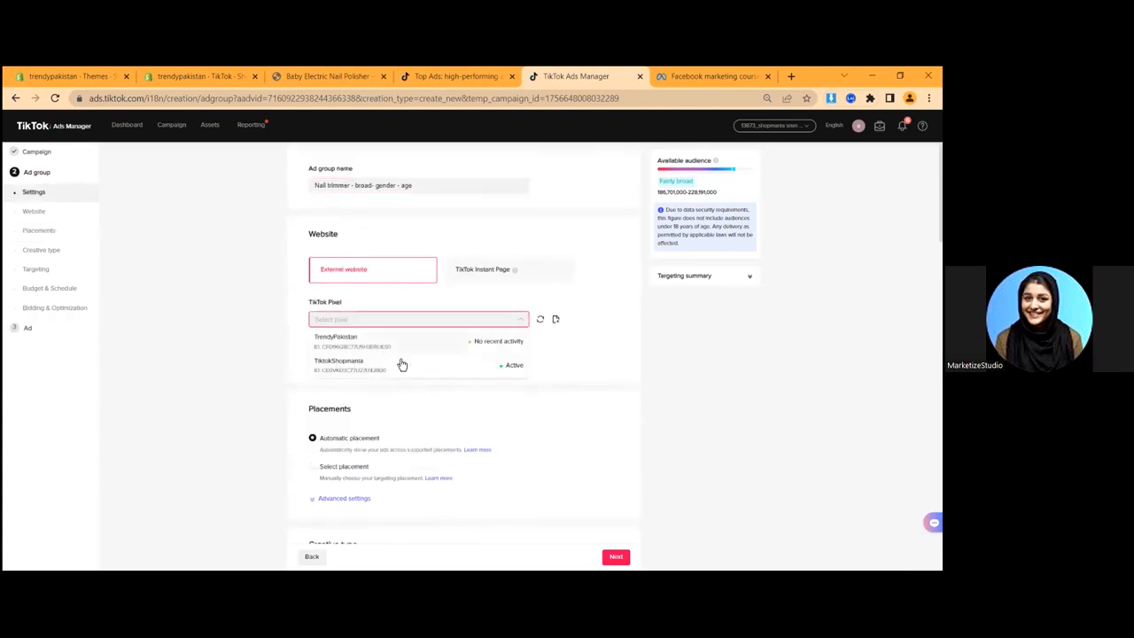
left_click(371, 369)
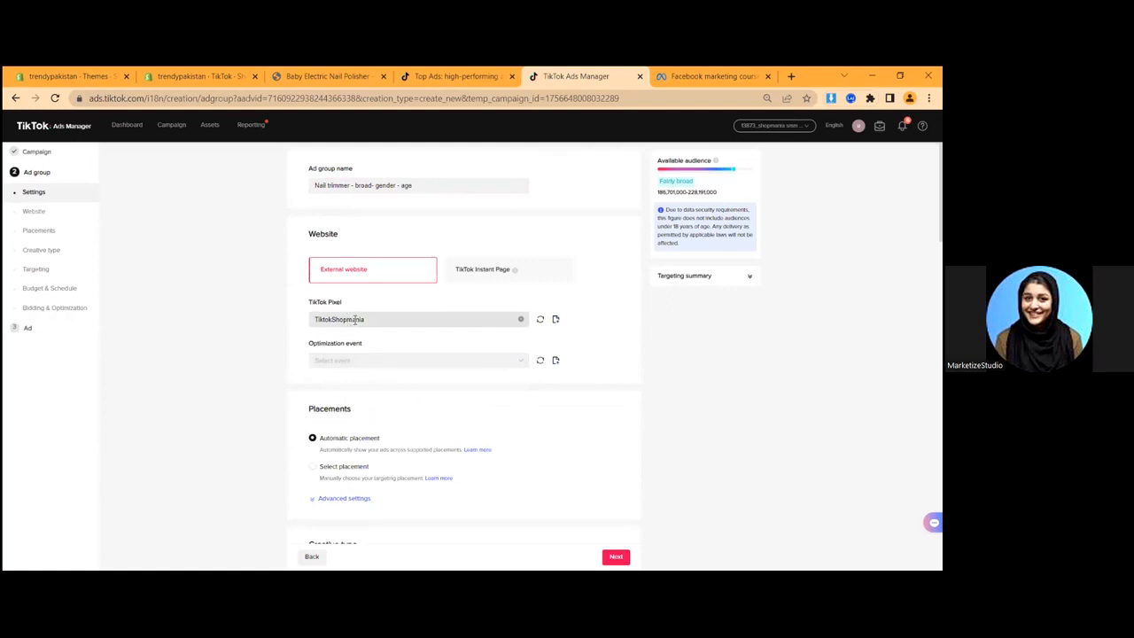
left_click(355, 318)
left_click(204, 274)
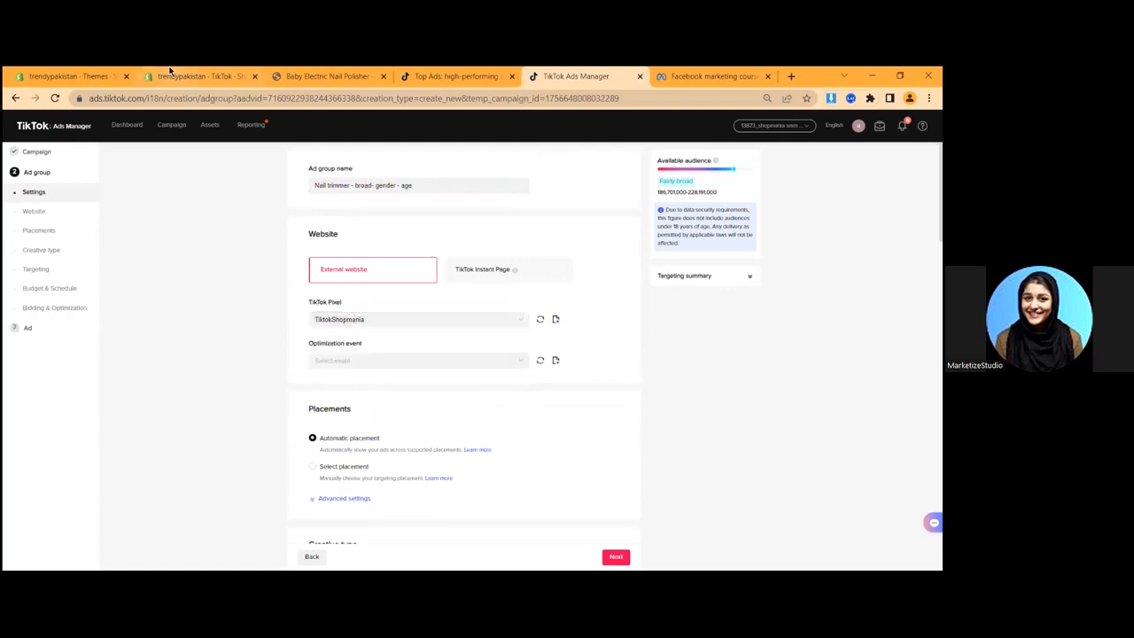
left_click(170, 73)
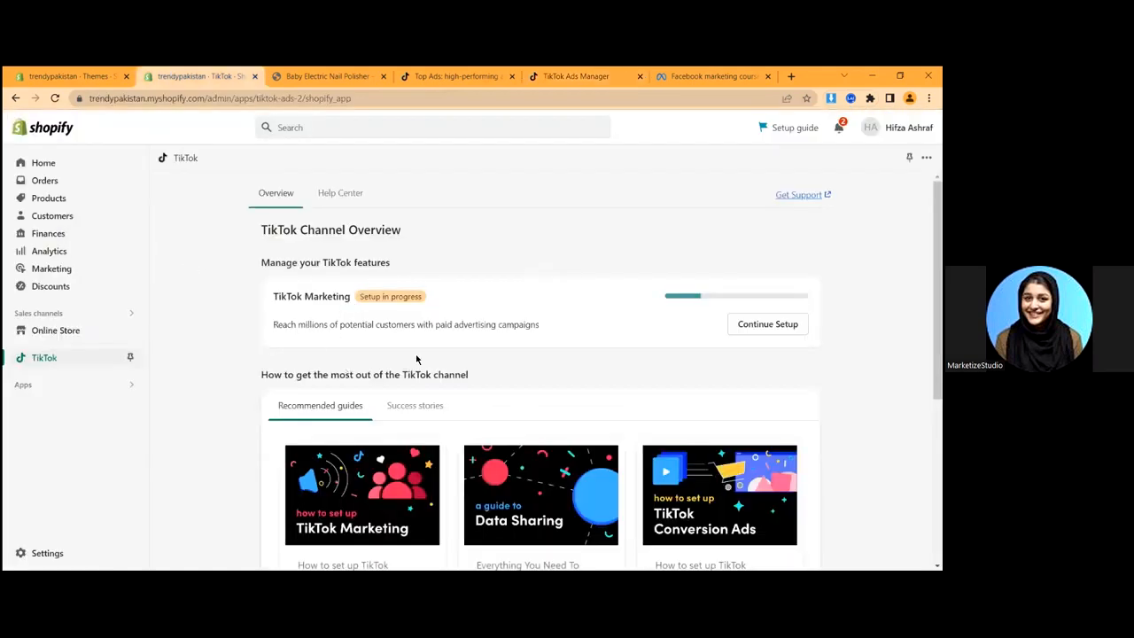
left_click(567, 74)
left_click(341, 321)
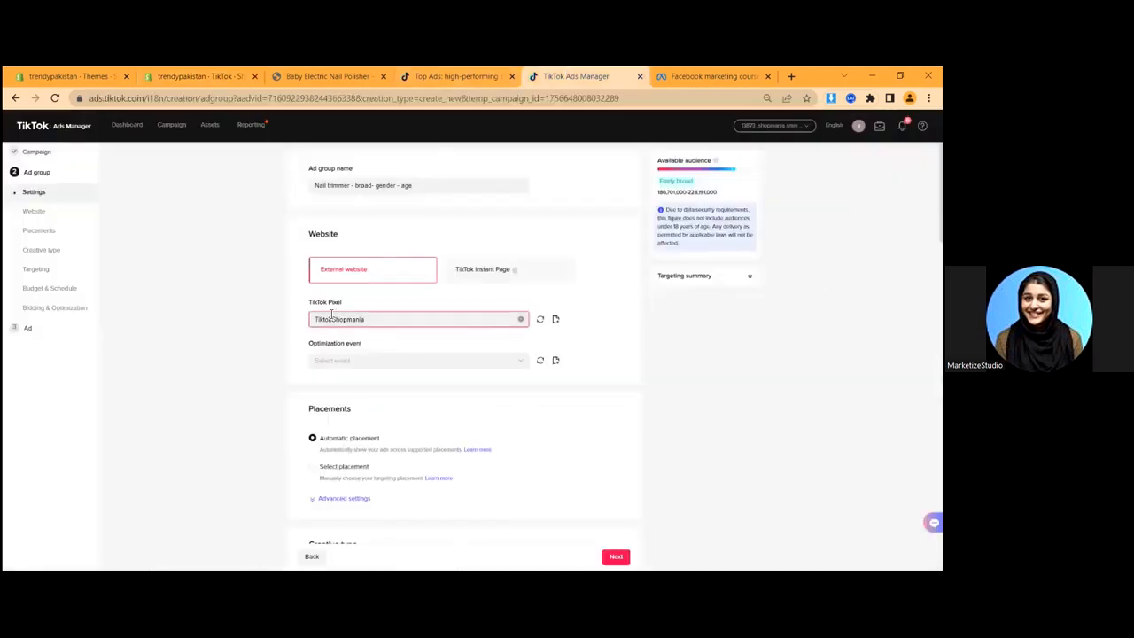
left_click(233, 325)
scroll(292, 296, "down", 2)
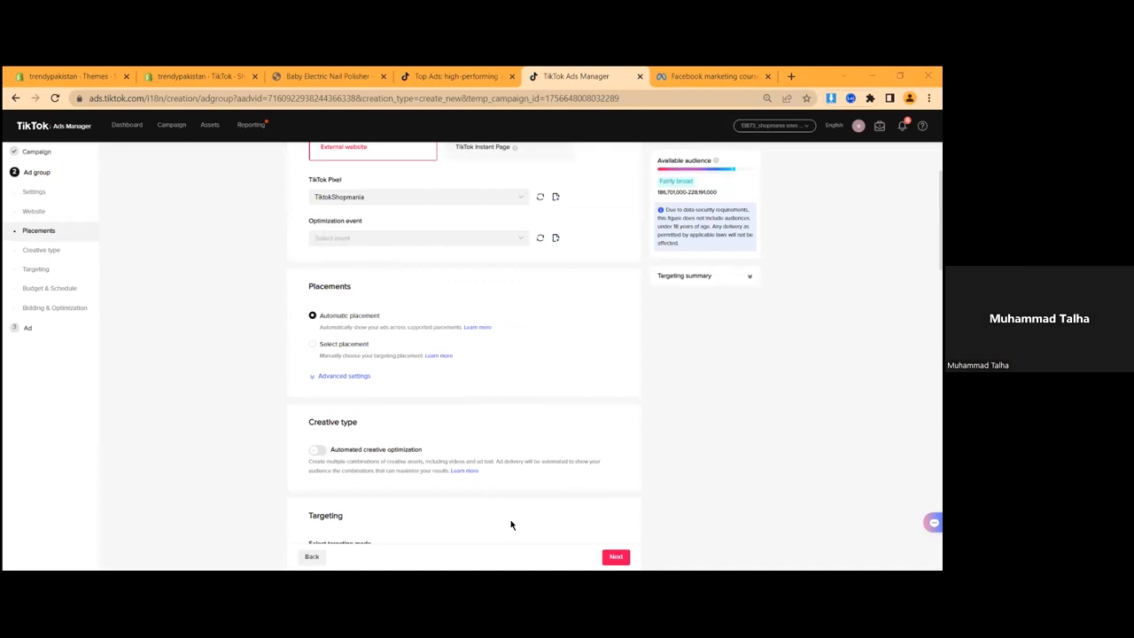
- Set the optimization event to Complete Payment
left_click(338, 239)
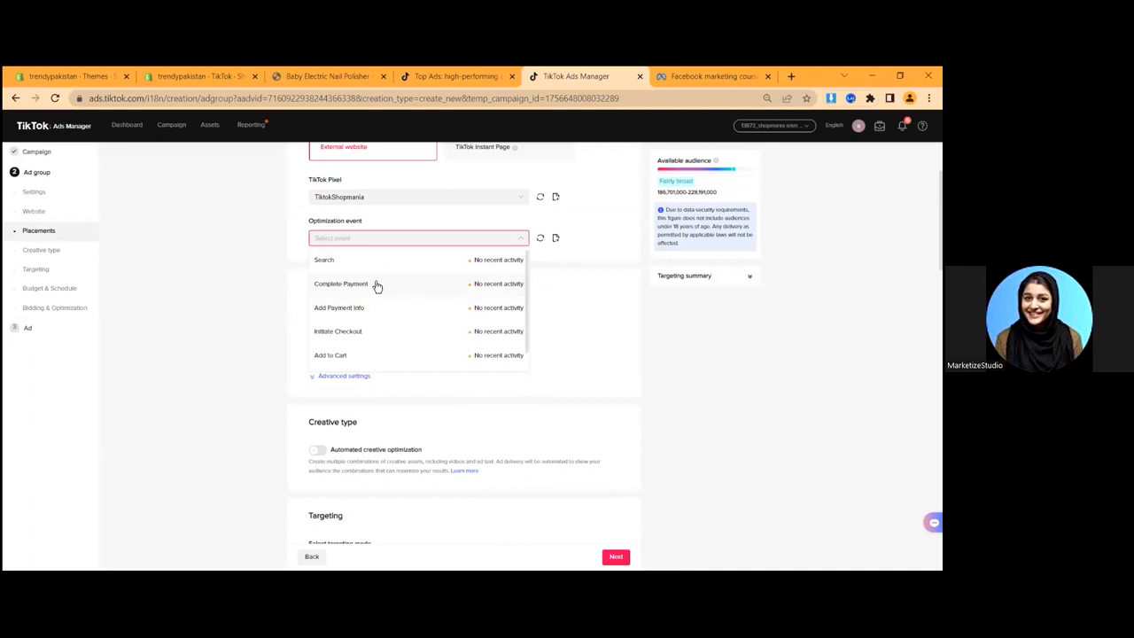
scroll(387, 331, "down", 1)
scroll(349, 292, "up", 1)
left_click(349, 295)
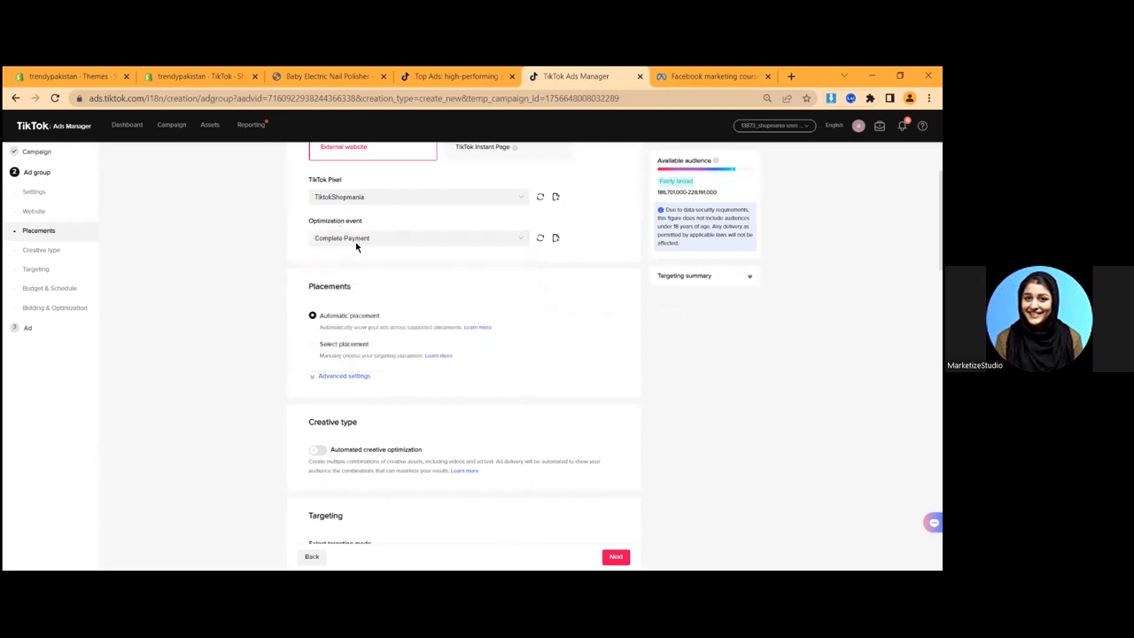
left_click(401, 245)
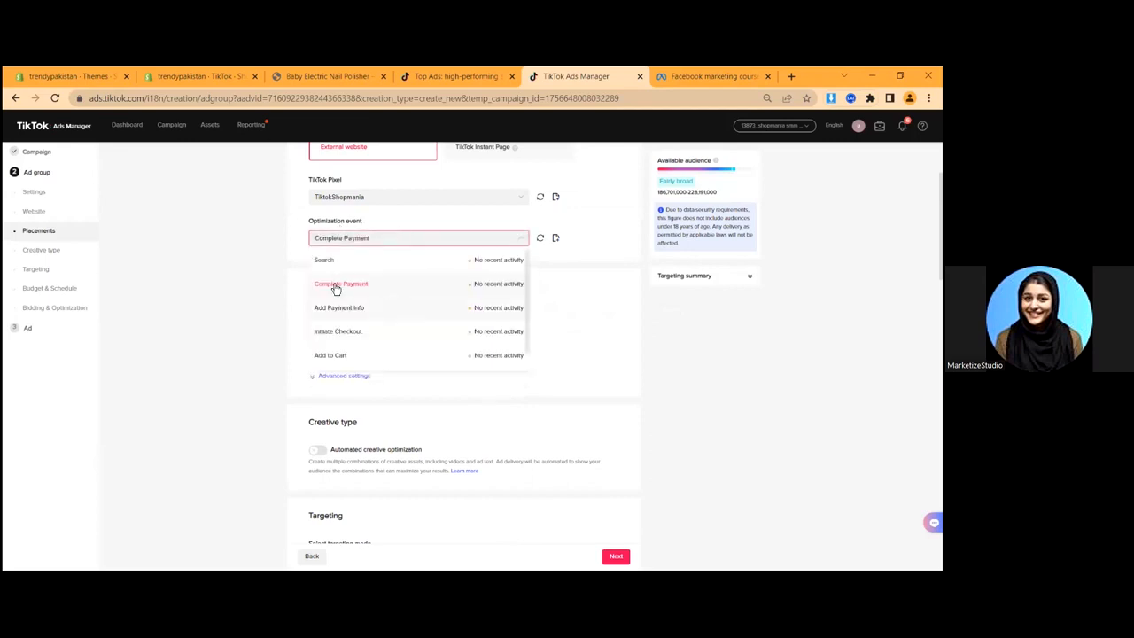
left_click(292, 277)
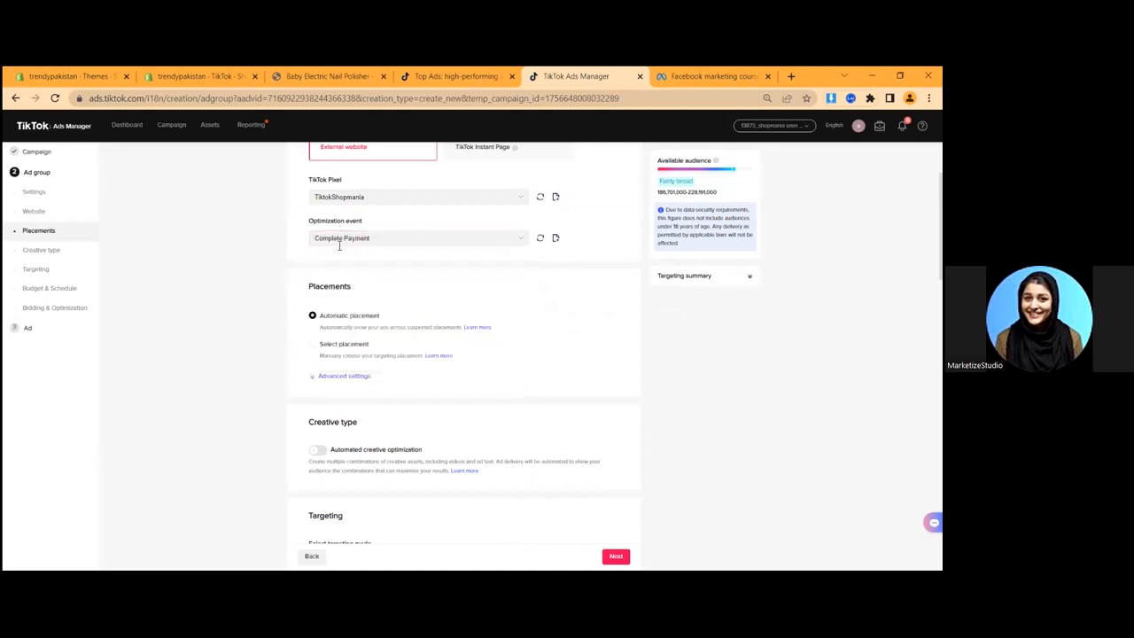
left_click(393, 236)
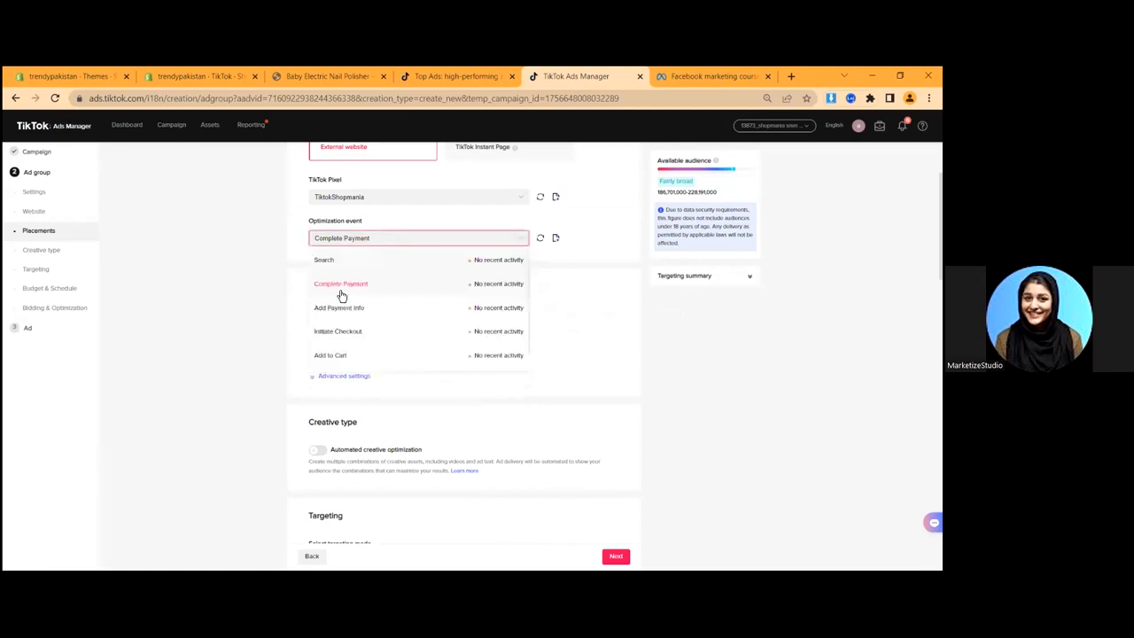
- Glance at the Shopify store's products, then reconfirm Complete Payment as the optimization event
key("ctrl+1")
left_click(181, 75)
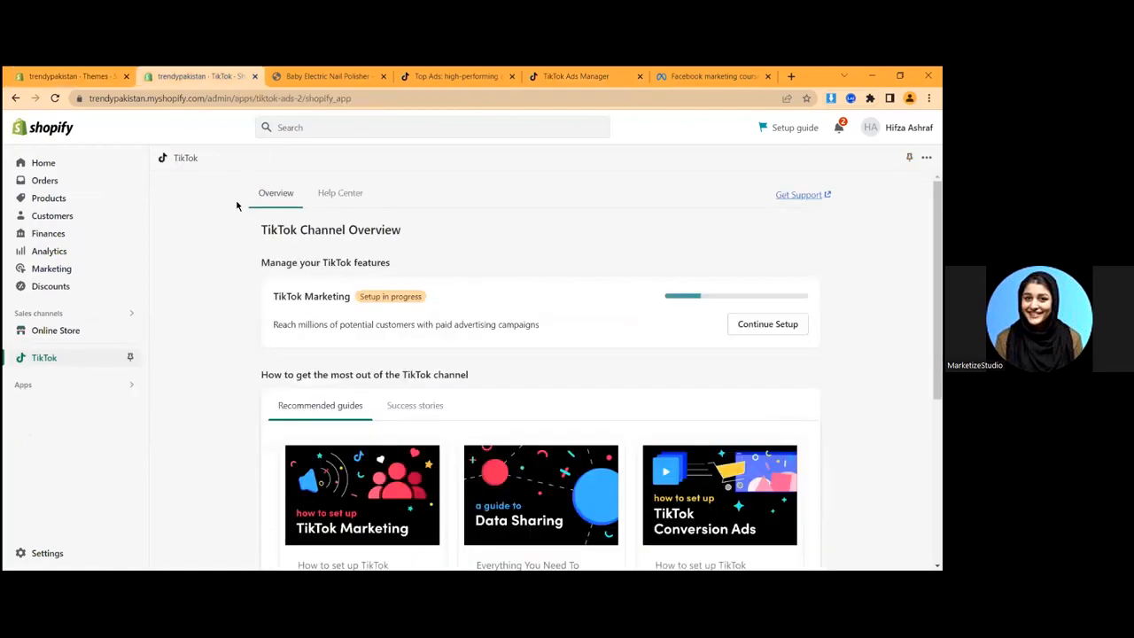
left_click(61, 196)
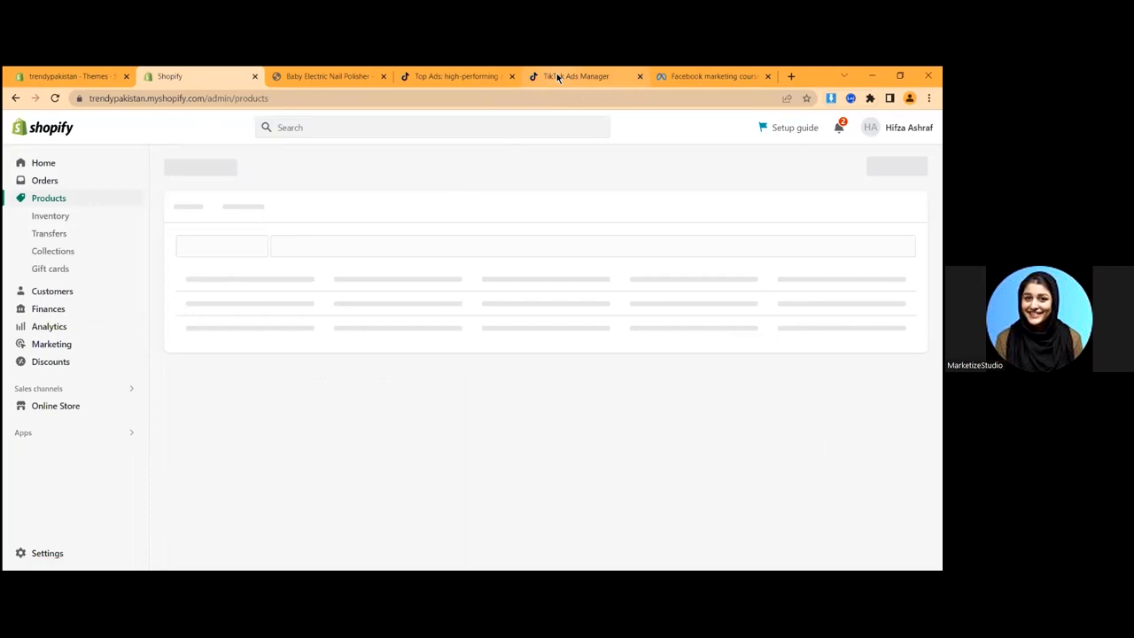
left_click(558, 77)
left_click_drag(380, 239, 291, 237)
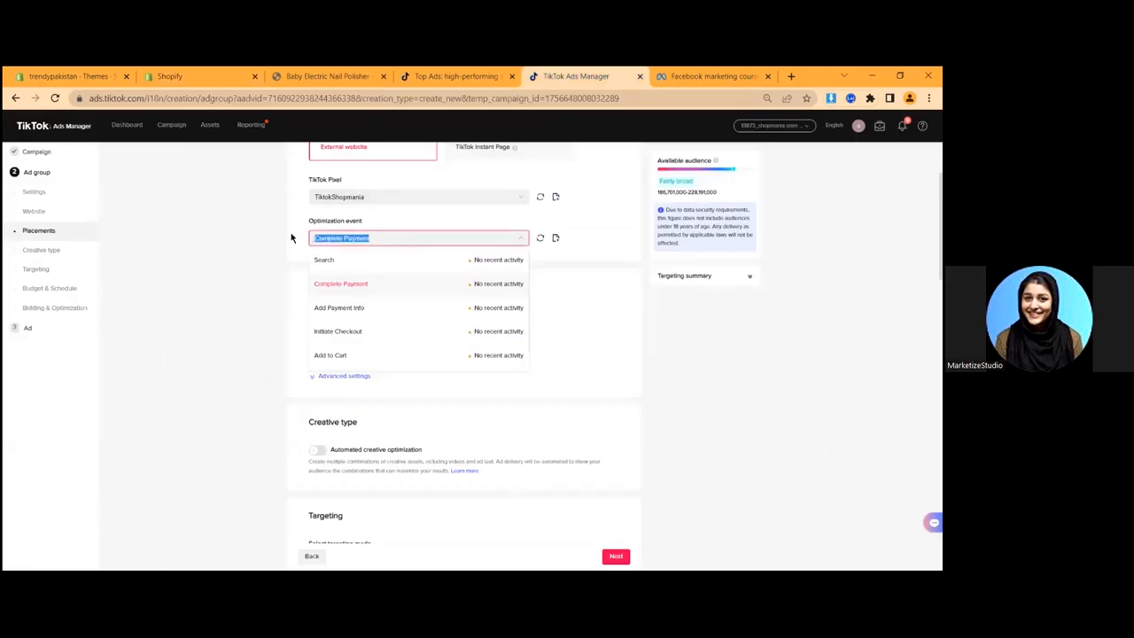
left_click(294, 238)
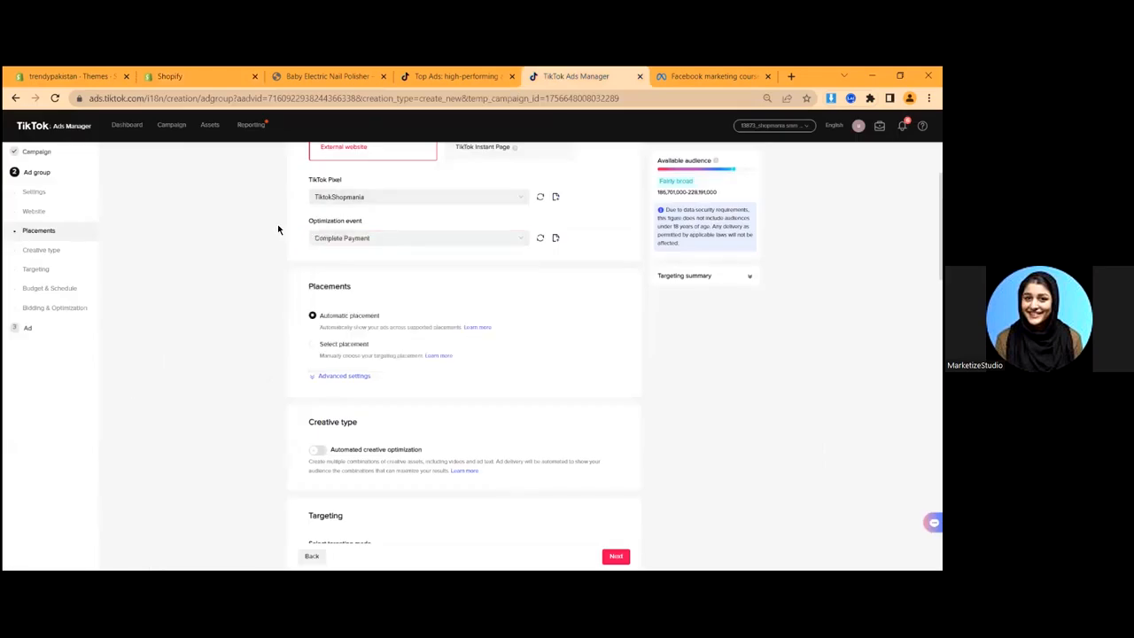
left_click(383, 240)
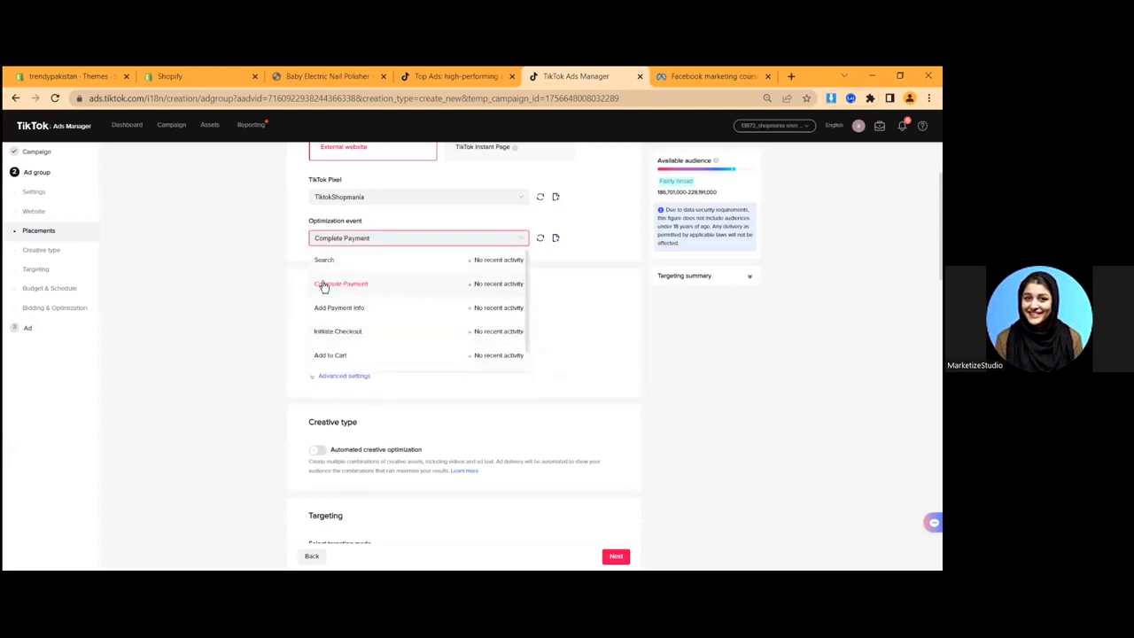
left_click(321, 283)
scroll(296, 258, "down", 1)
scroll(354, 232, "down", 5)
scroll(334, 266, "up", 4)
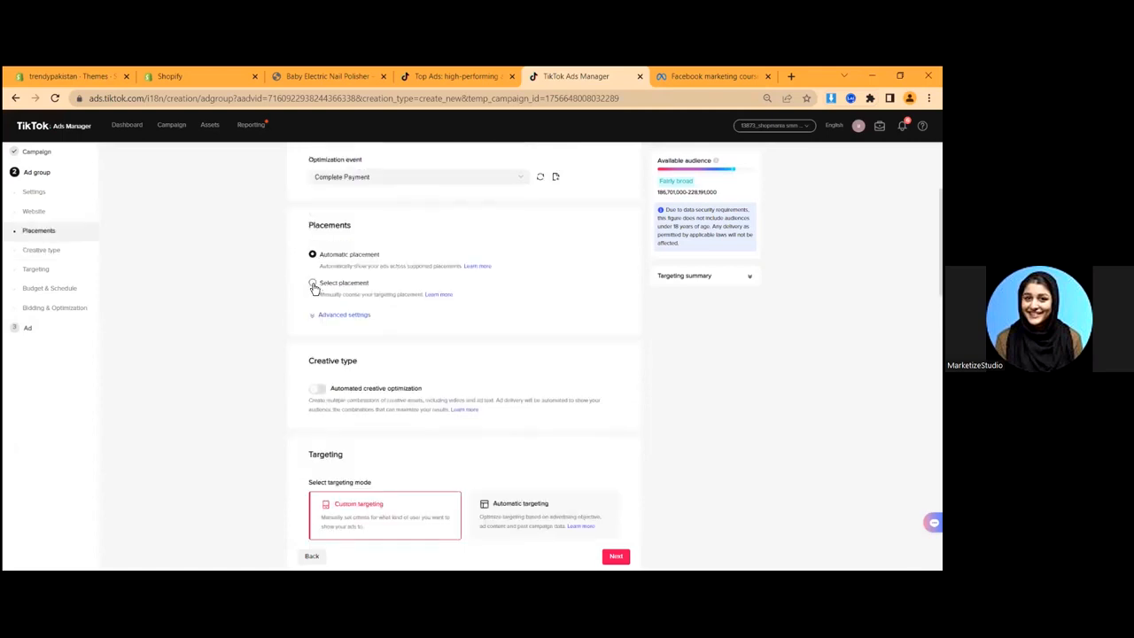
- Switch to manual placement and exclude Pangle, leaving TikTok only
left_click(313, 285)
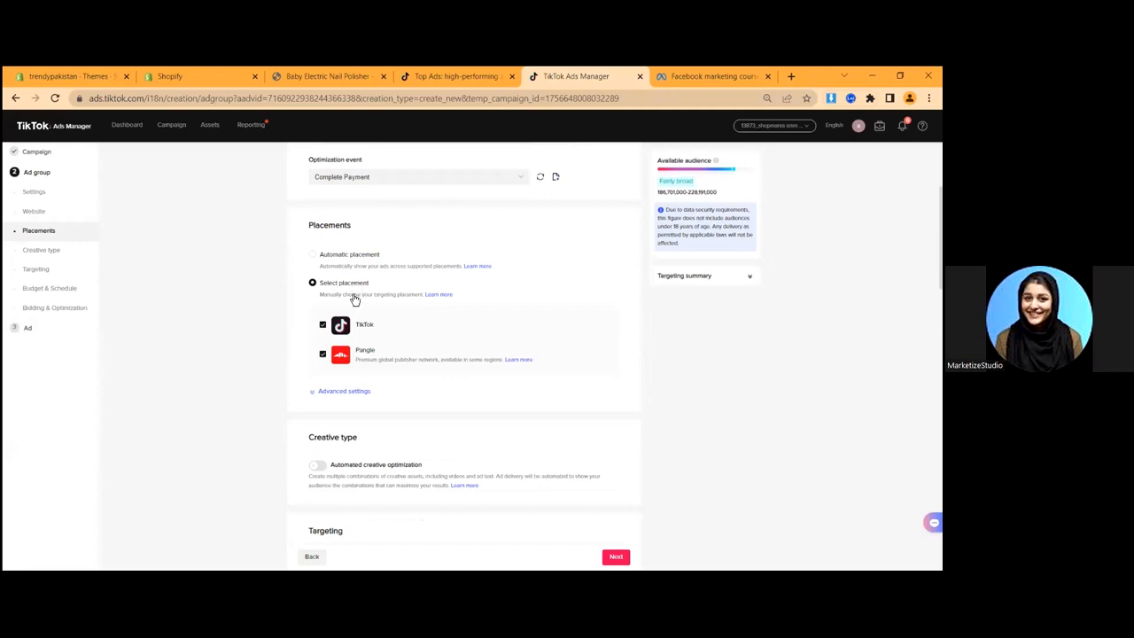
left_click(323, 356)
left_click(322, 356)
scroll(336, 325, "down", 2)
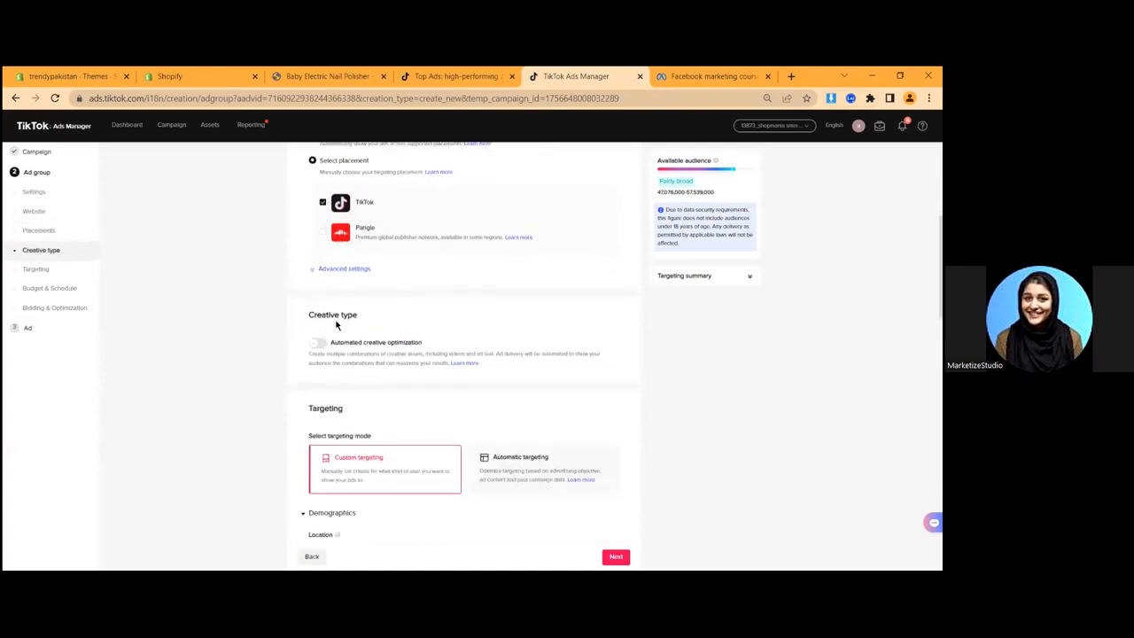
- Turn off video downloads under the advanced placement settings
left_click(337, 270)
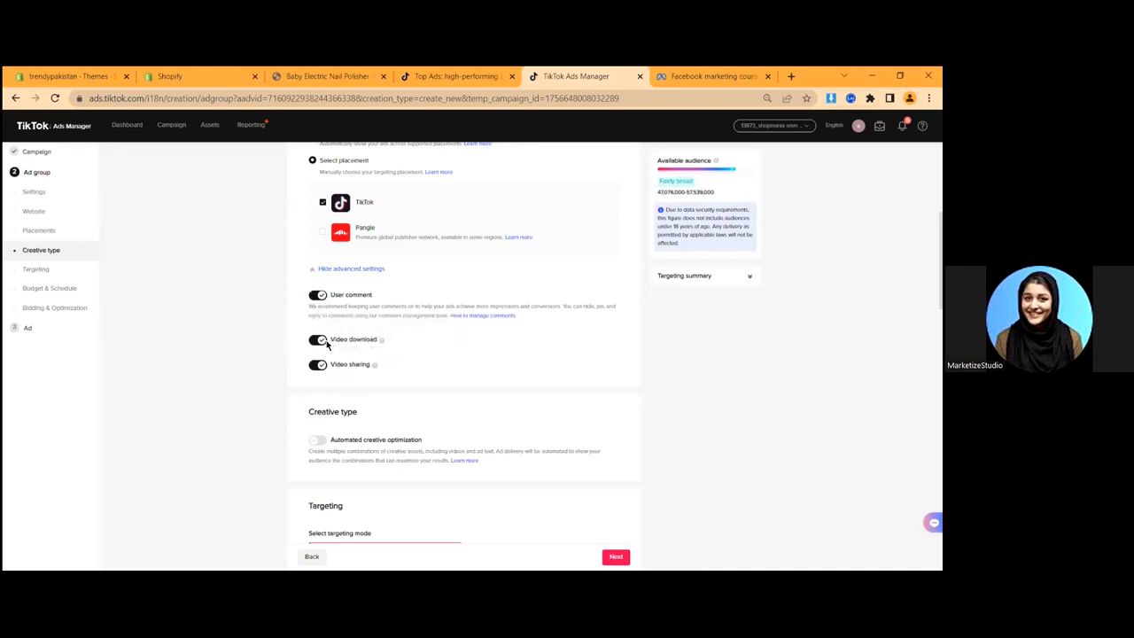
left_click(320, 343)
left_click_drag(334, 364, 375, 377)
left_click(397, 367)
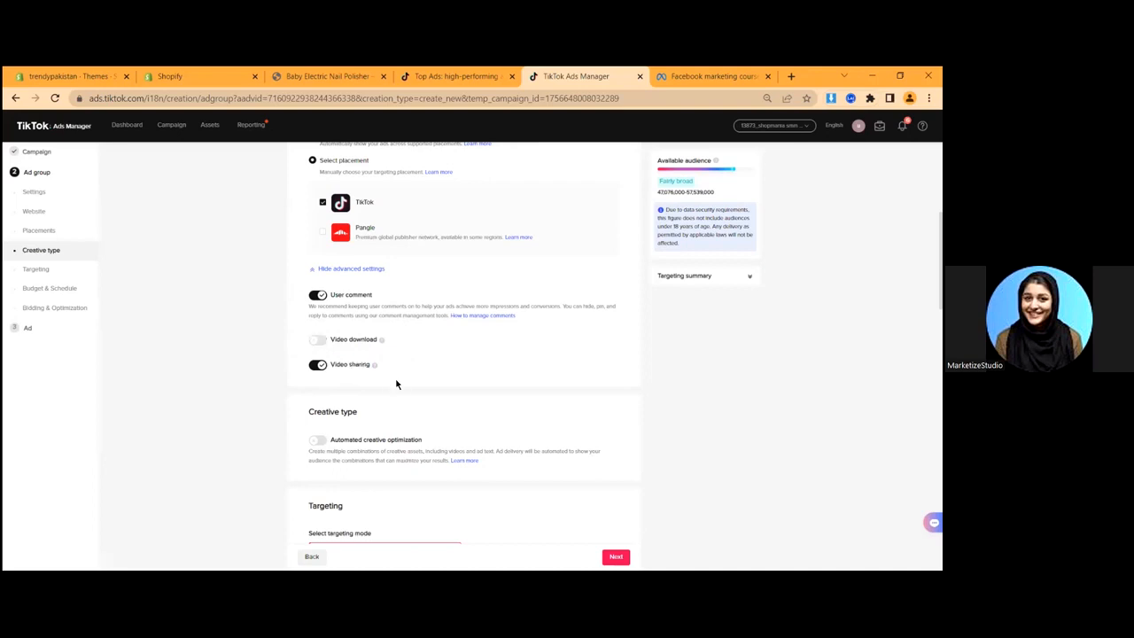
scroll(283, 428, "down", 3)
left_click_drag(307, 227, 369, 235)
left_click(297, 259)
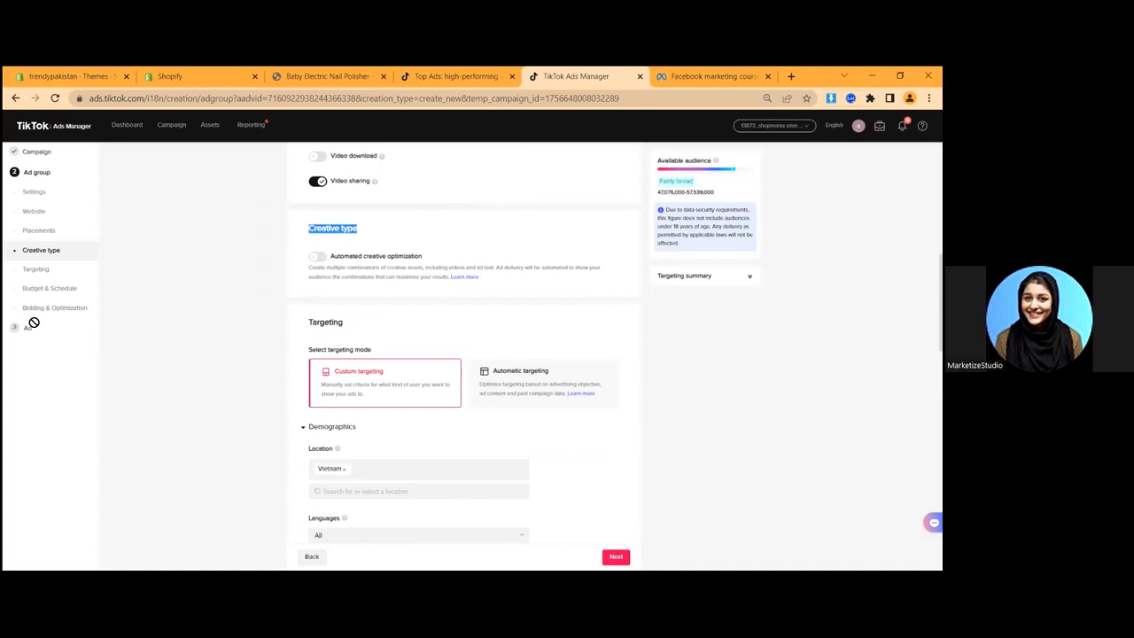
- Switch on Automated creative optimization in the Creative type section
left_click_drag(331, 255, 437, 260)
left_click(409, 234)
left_click(316, 257)
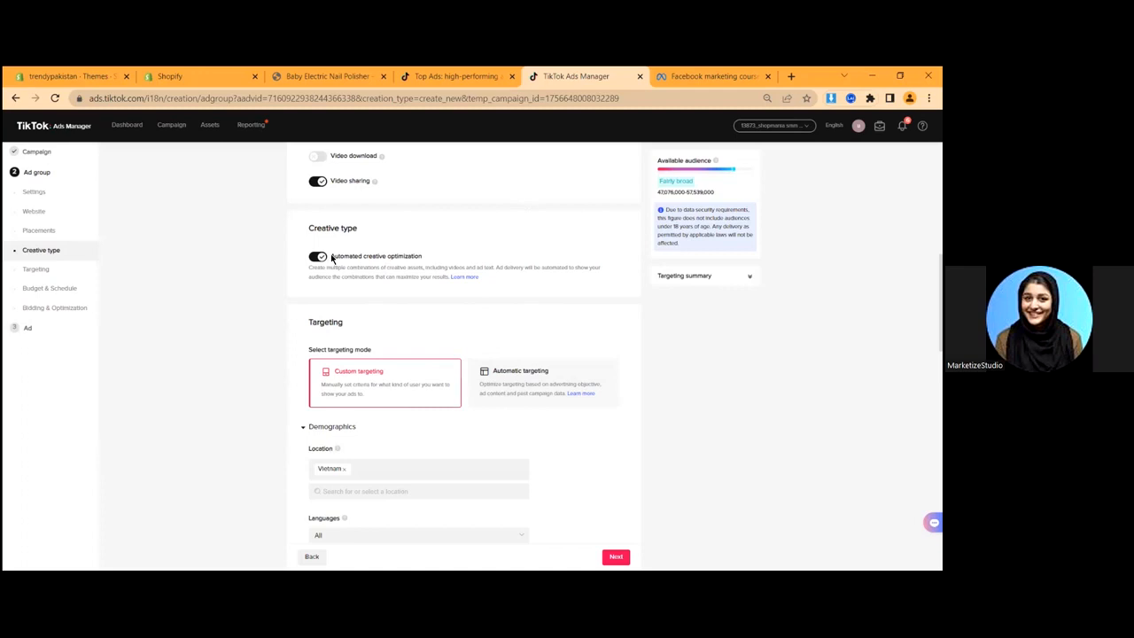
left_click_drag(331, 256, 419, 258)
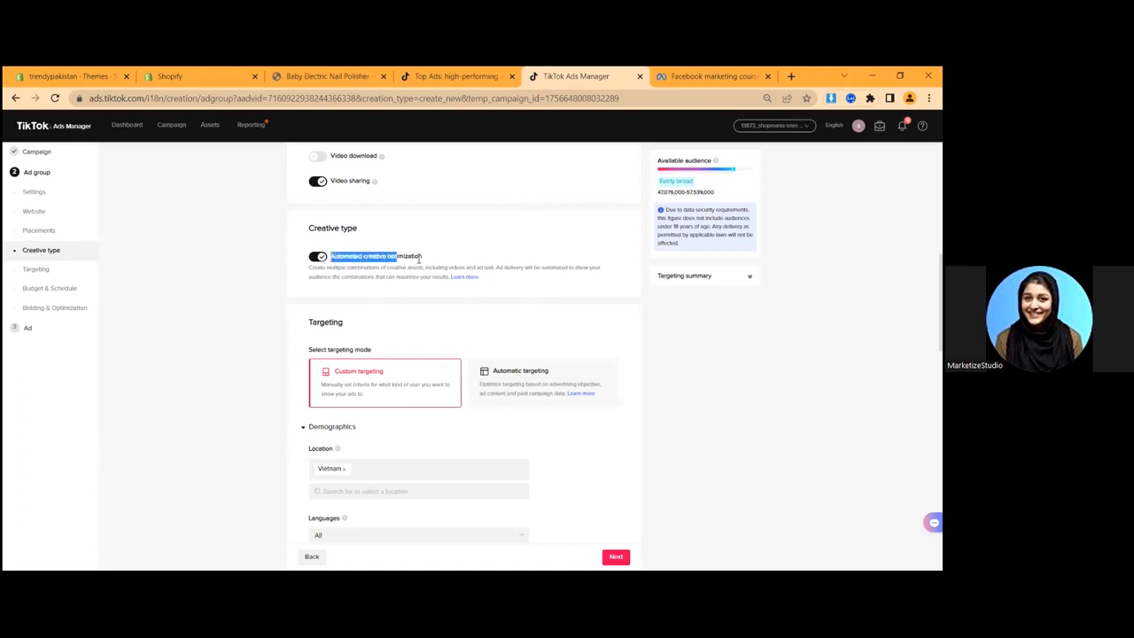
left_click(481, 241)
left_click_drag(333, 256, 440, 257)
left_click(443, 244)
scroll(350, 356, "up", 5)
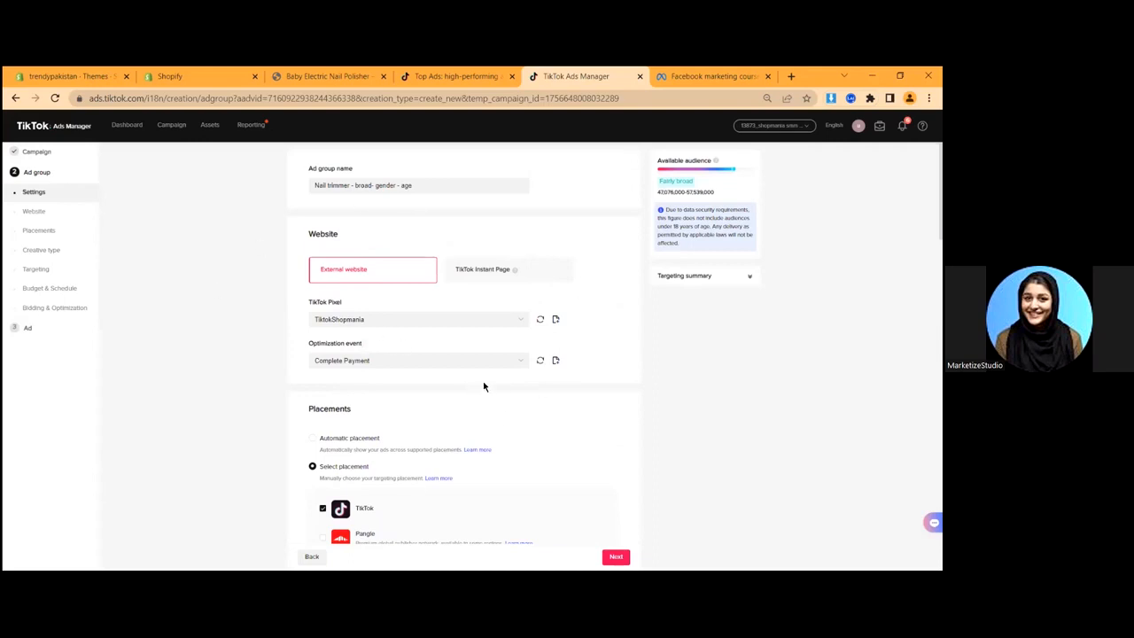
scroll(472, 384, "down", 1)
scroll(472, 385, "down", 10)
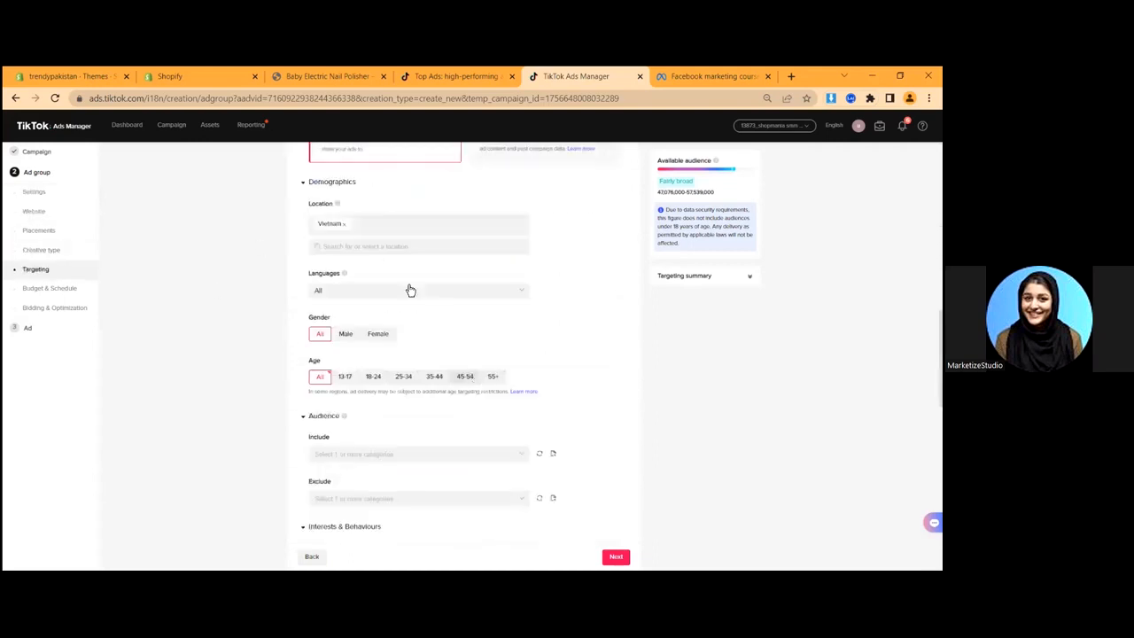
scroll(348, 283, "up", 1)
scroll(301, 267, "up", 2)
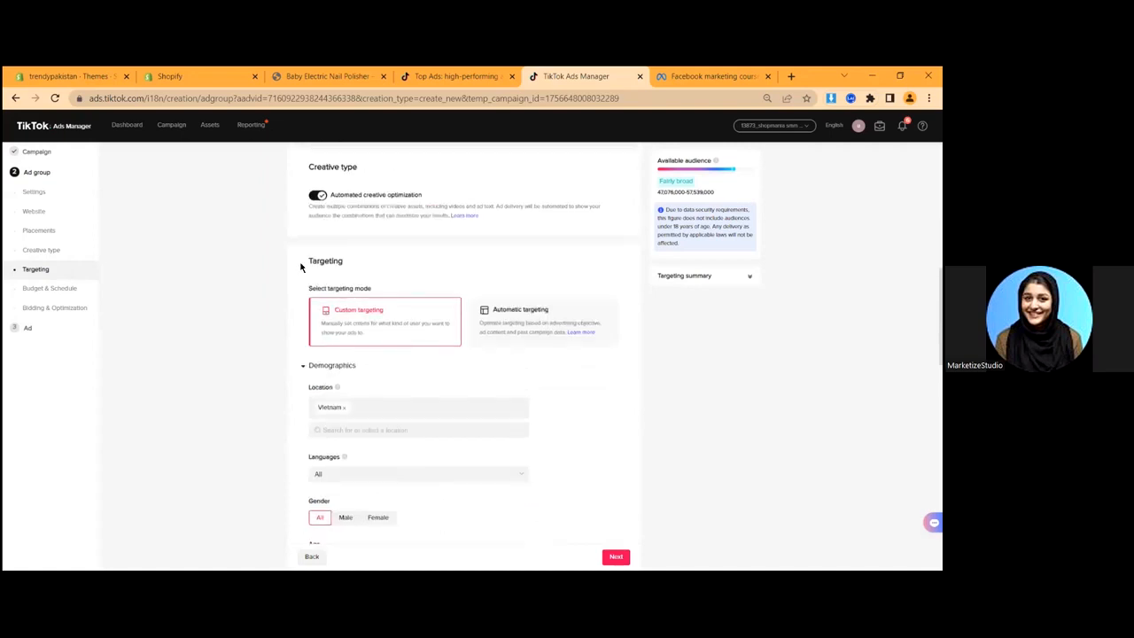
scroll(305, 292, "up", 6)
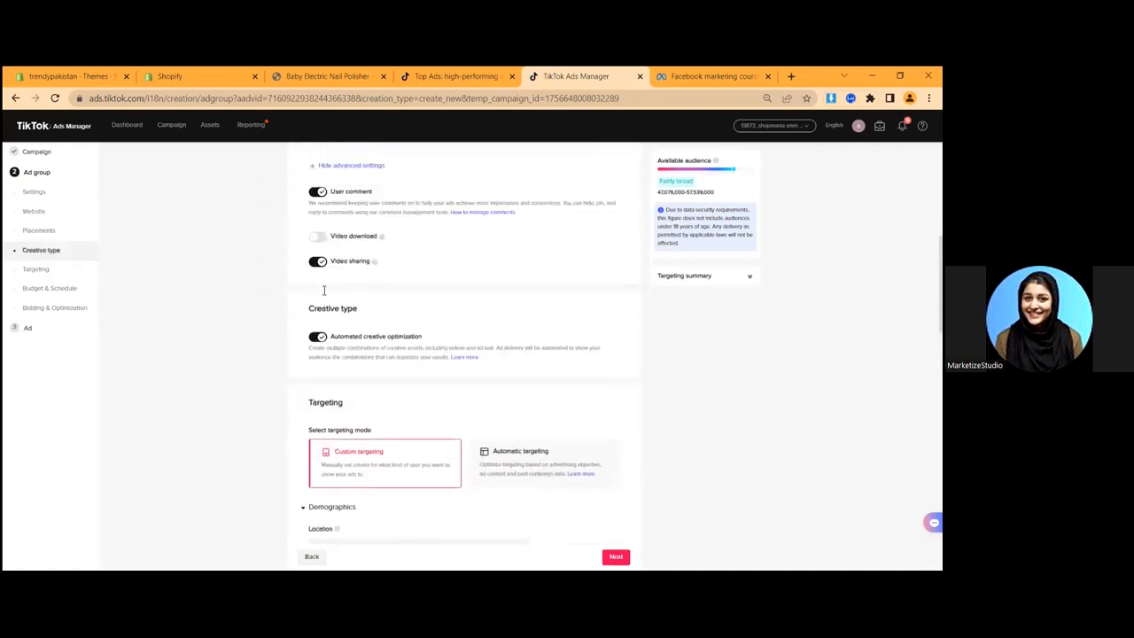
scroll(268, 349, "up", 3)
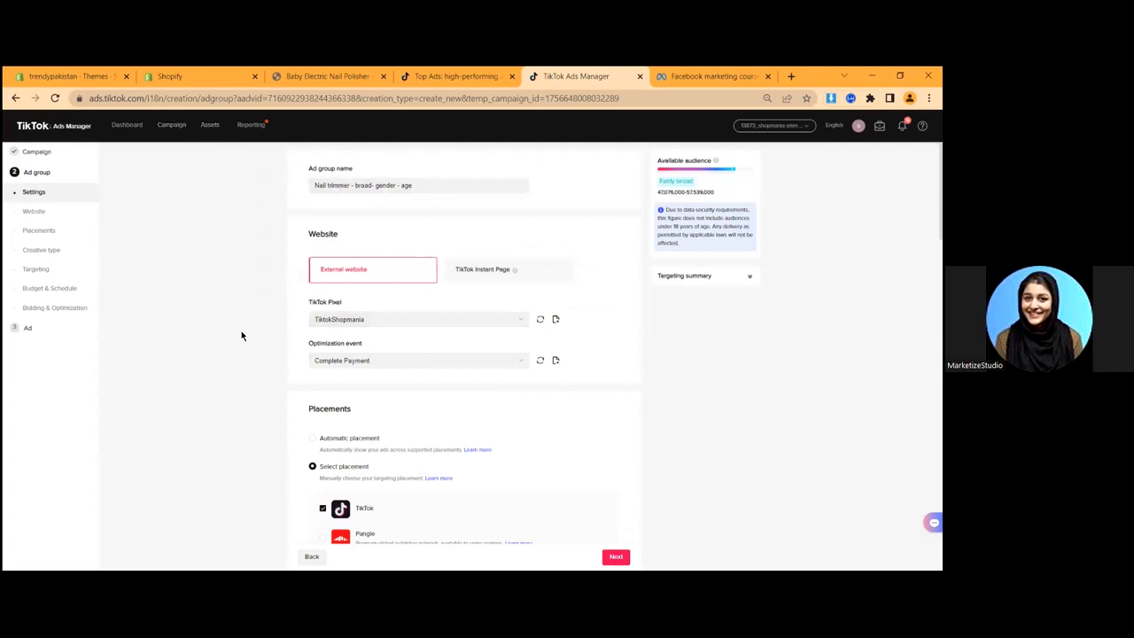
scroll(256, 322, "down", 2)
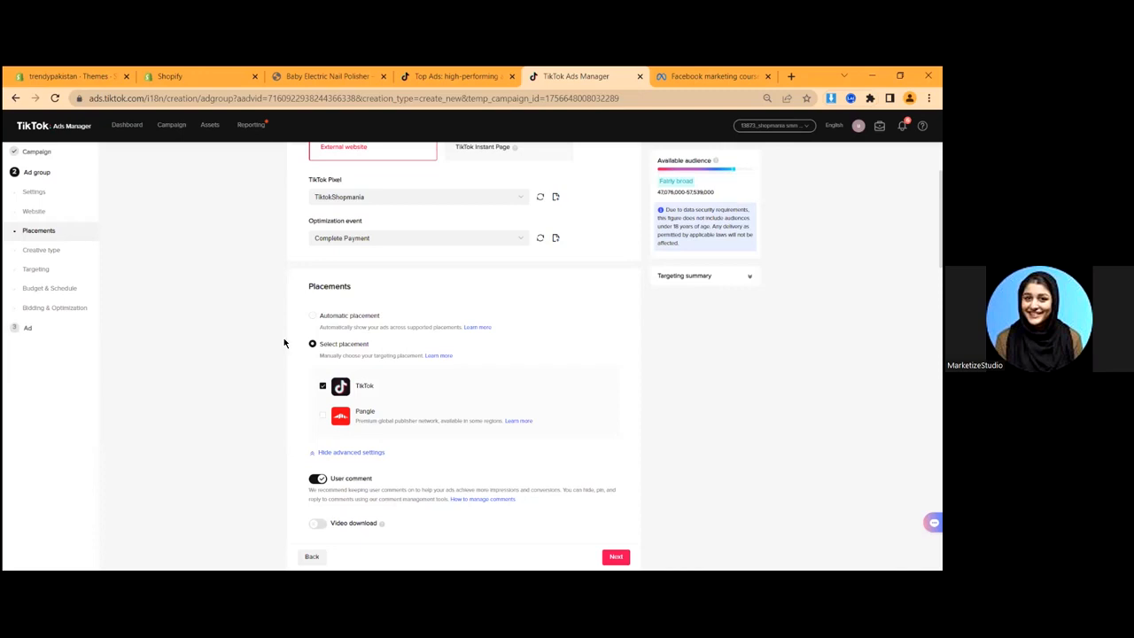
scroll(292, 336, "down", 5)
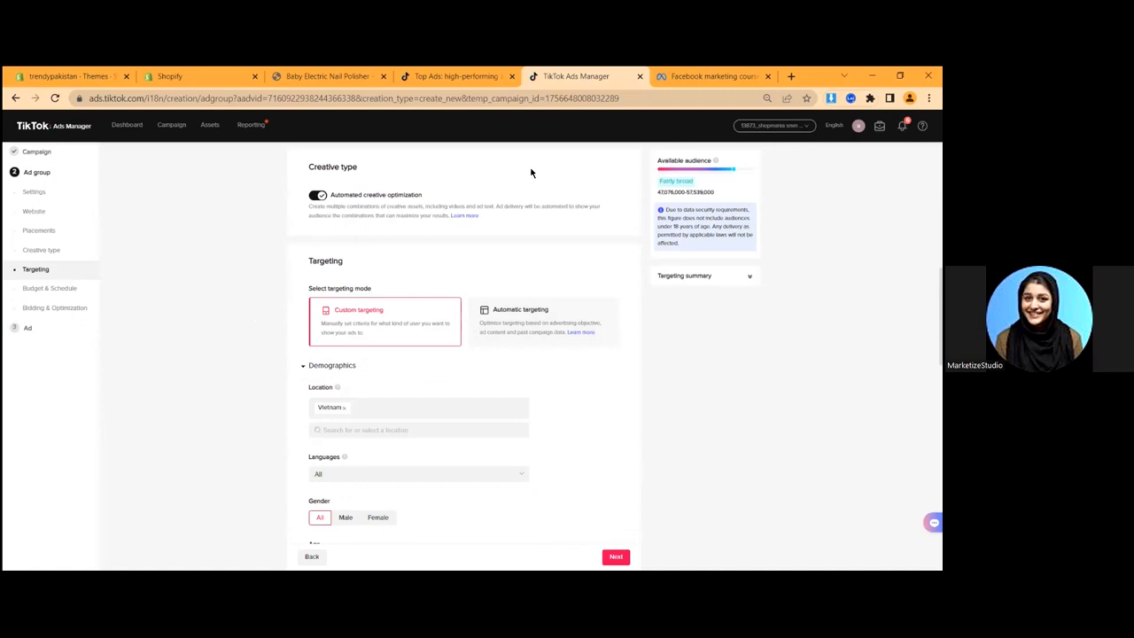
double_click(358, 265)
- Remove Vietnam from the ad group's target locations
scroll(345, 319, "down", 3)
double_click(307, 263)
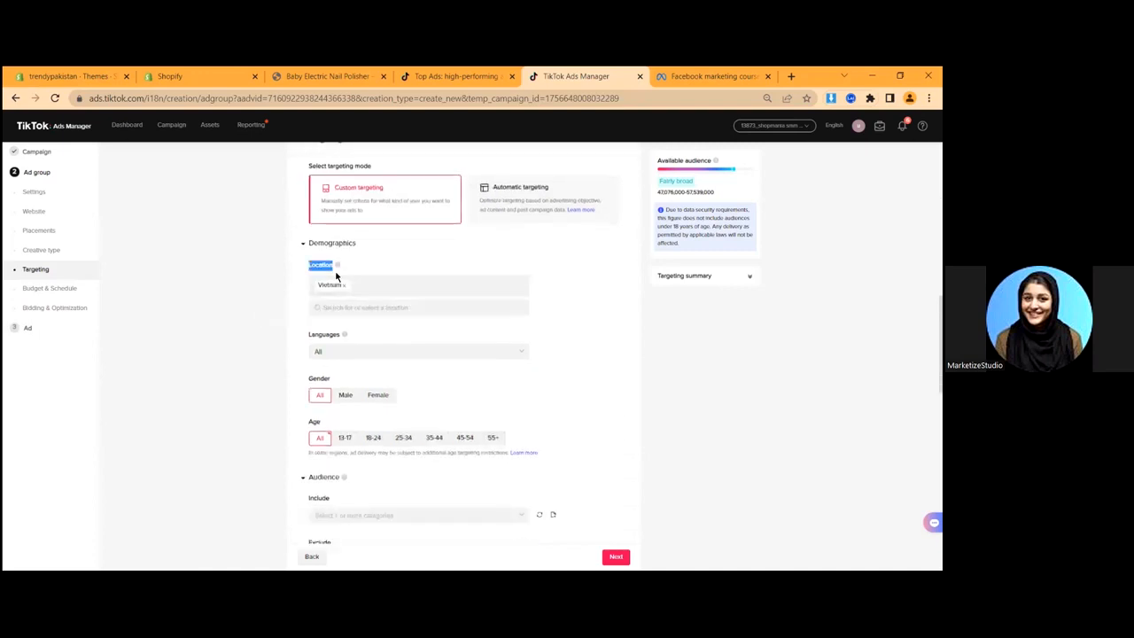
left_click(345, 285)
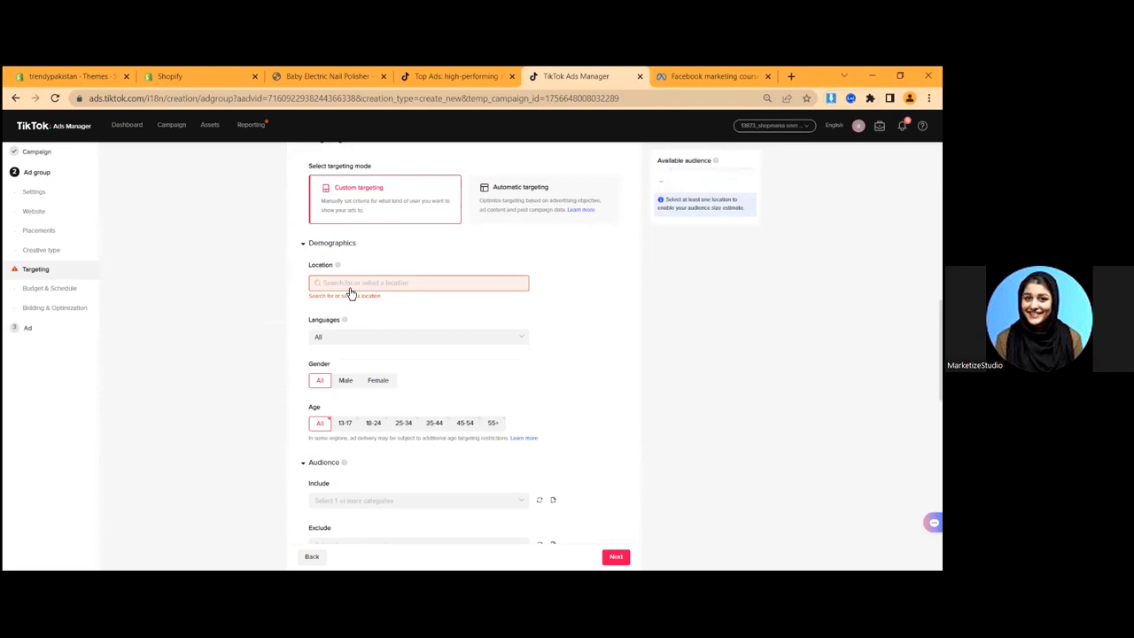
left_click(350, 289)
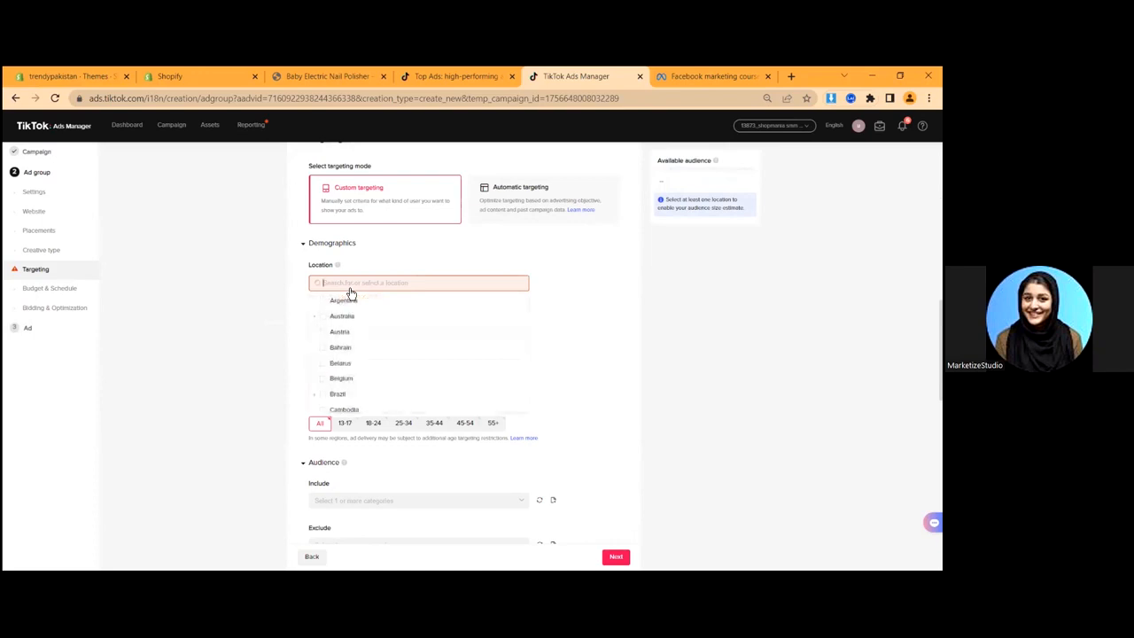
left_click(270, 276)
scroll(335, 384, "down", 2)
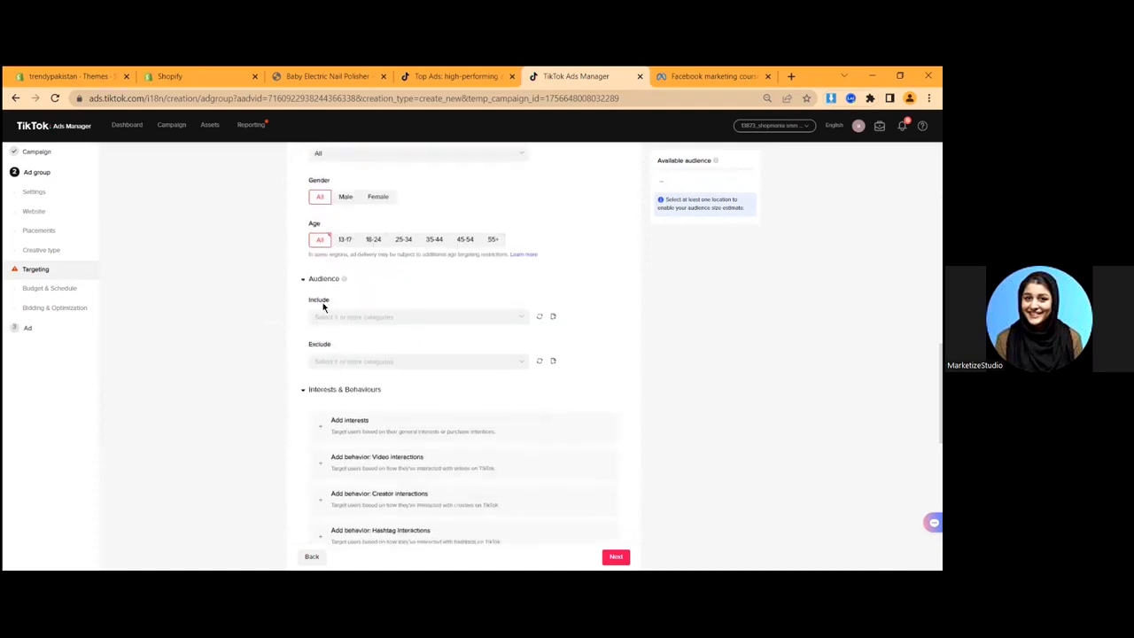
scroll(308, 357, "up", 3)
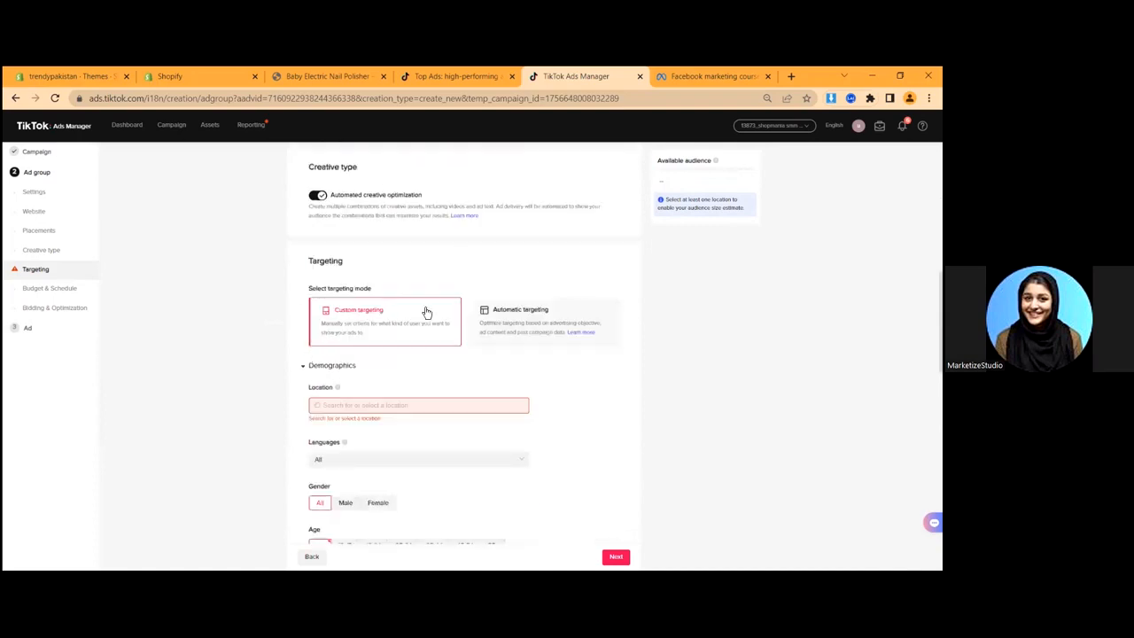
- Try Automatic targeting, then go back to Custom targeting
left_click(491, 326)
scroll(360, 370, "down", 3)
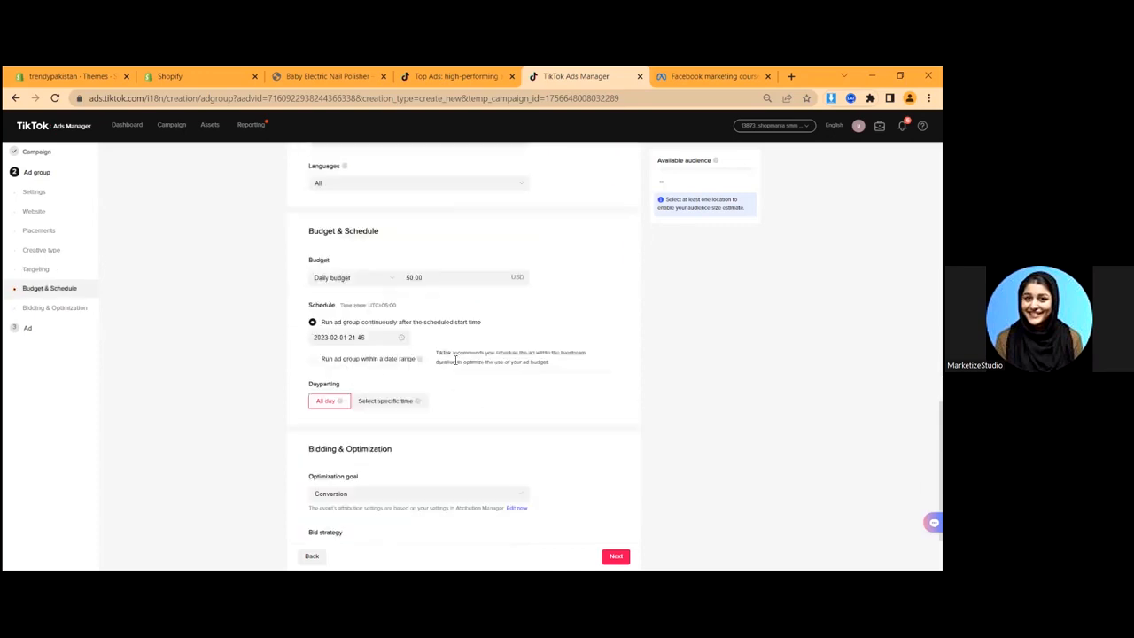
scroll(615, 328, "up", 3)
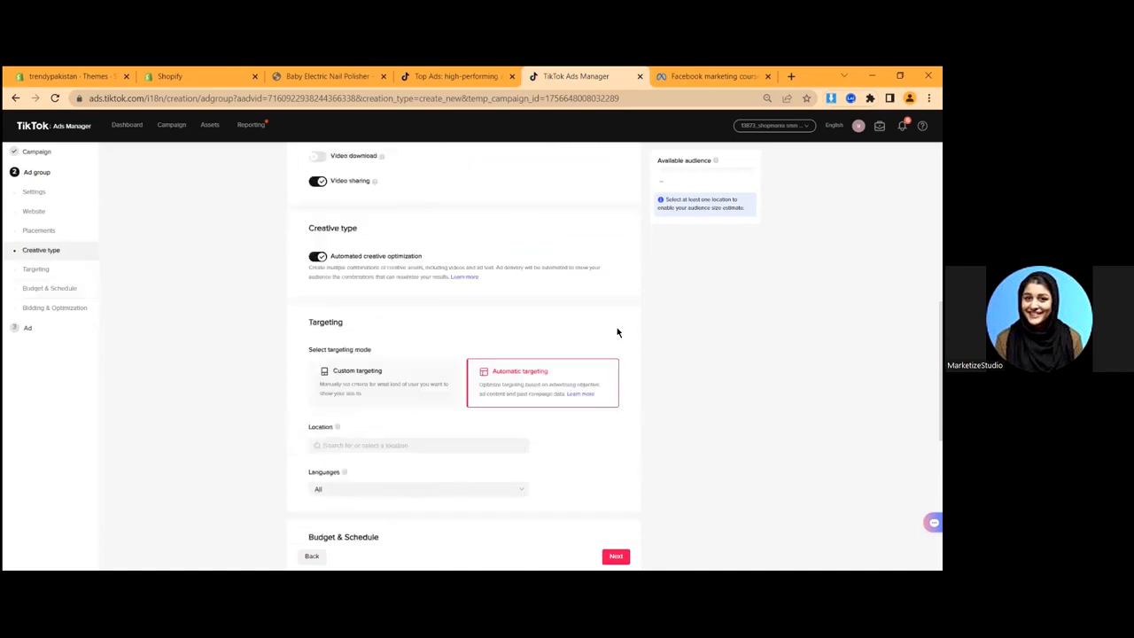
scroll(521, 155, "down", 2)
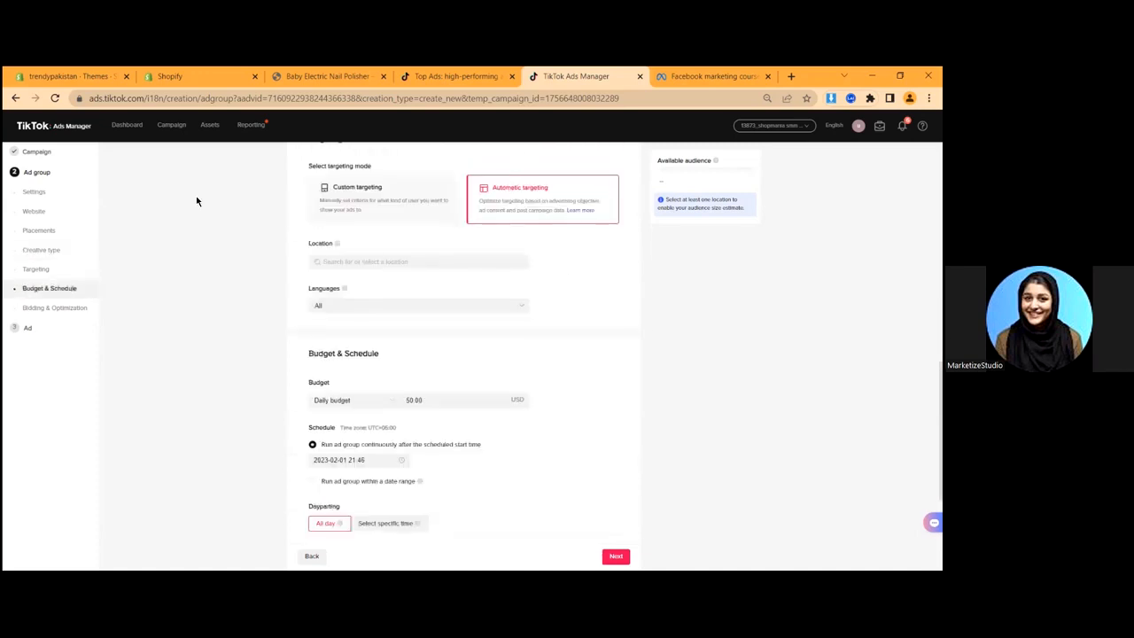
left_click(375, 210)
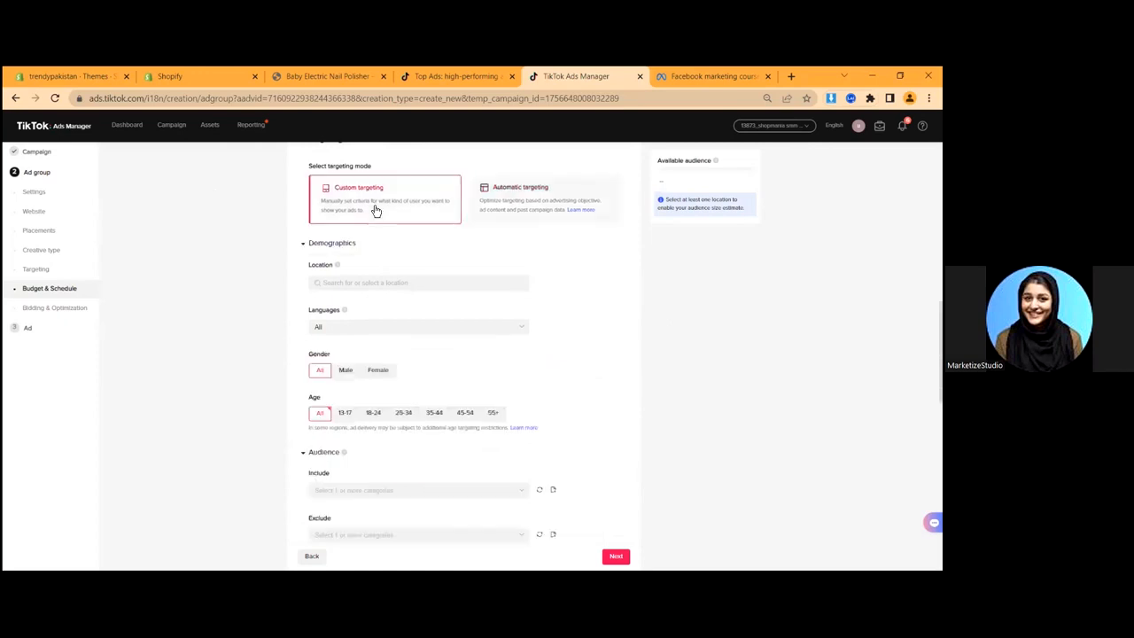
- Target Pakistan's Islamabad, Punjab, Balochistan and Sindh regions as locations
left_click(347, 283)
scroll(381, 359, "down", 5)
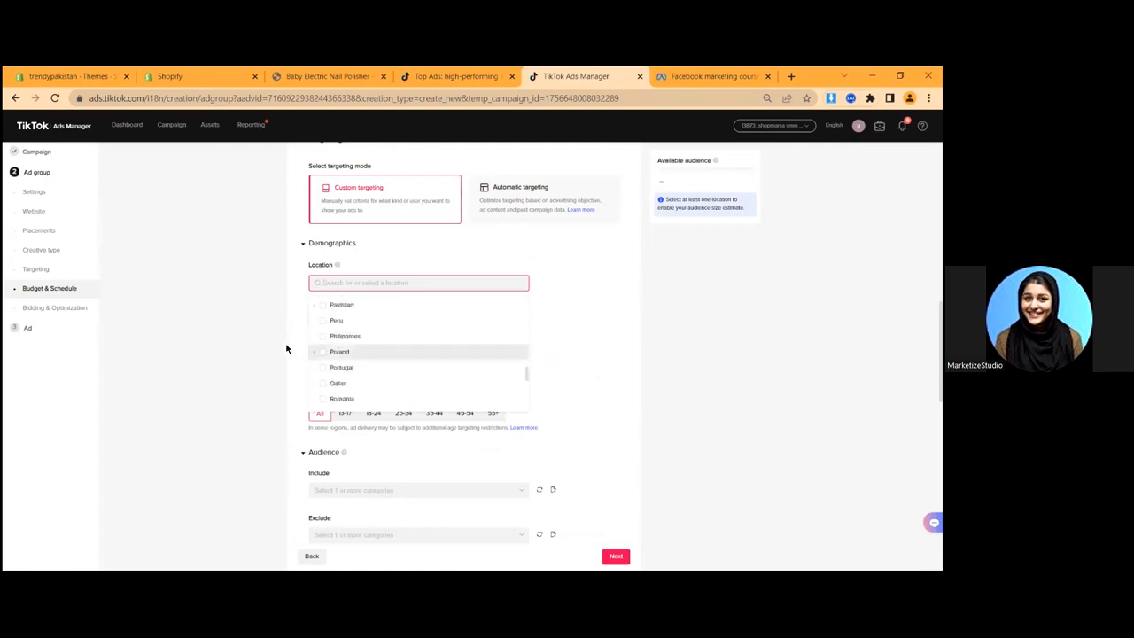
left_click(314, 307)
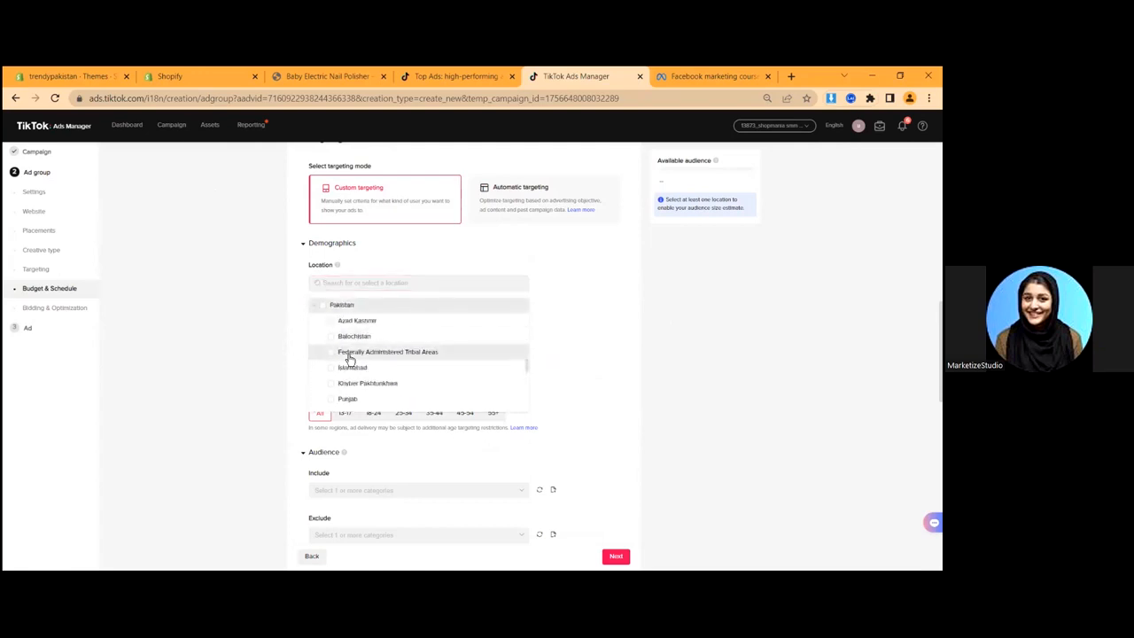
scroll(348, 352, "down", 2)
scroll(351, 349, "up", 1)
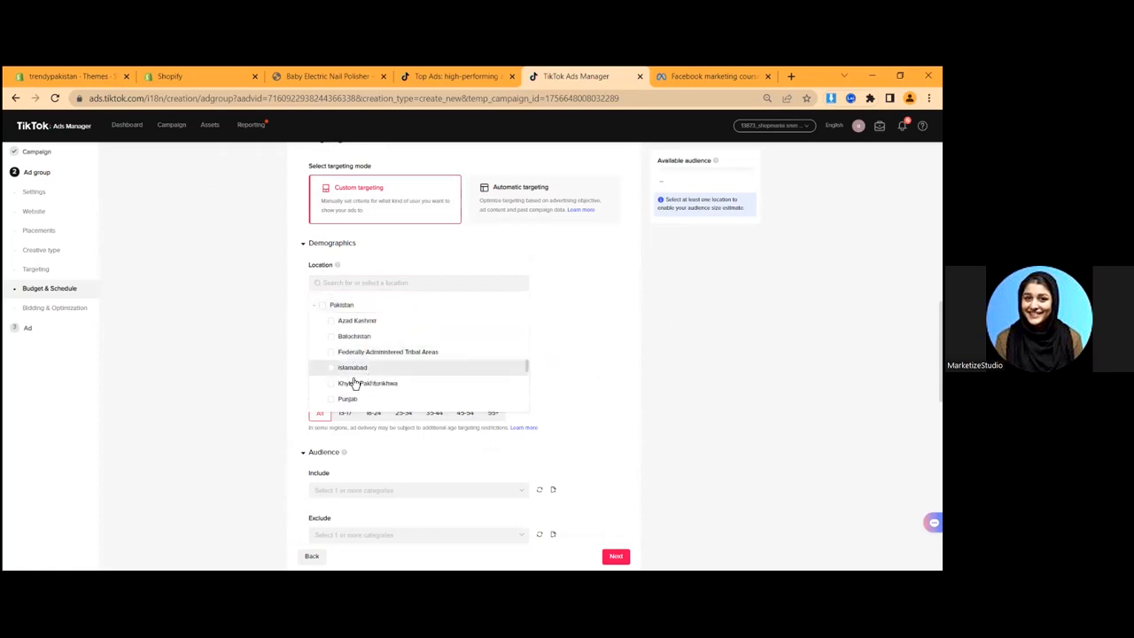
left_click(340, 370)
left_click(346, 425)
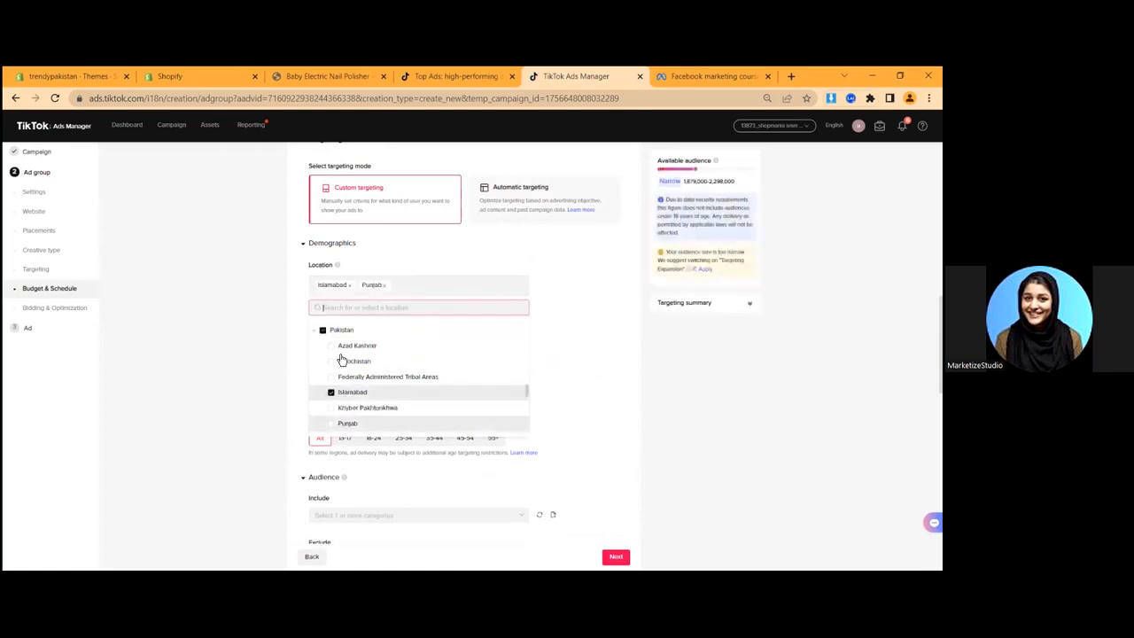
left_click(343, 360)
scroll(403, 389, "down", 3)
scroll(390, 372, "up", 3)
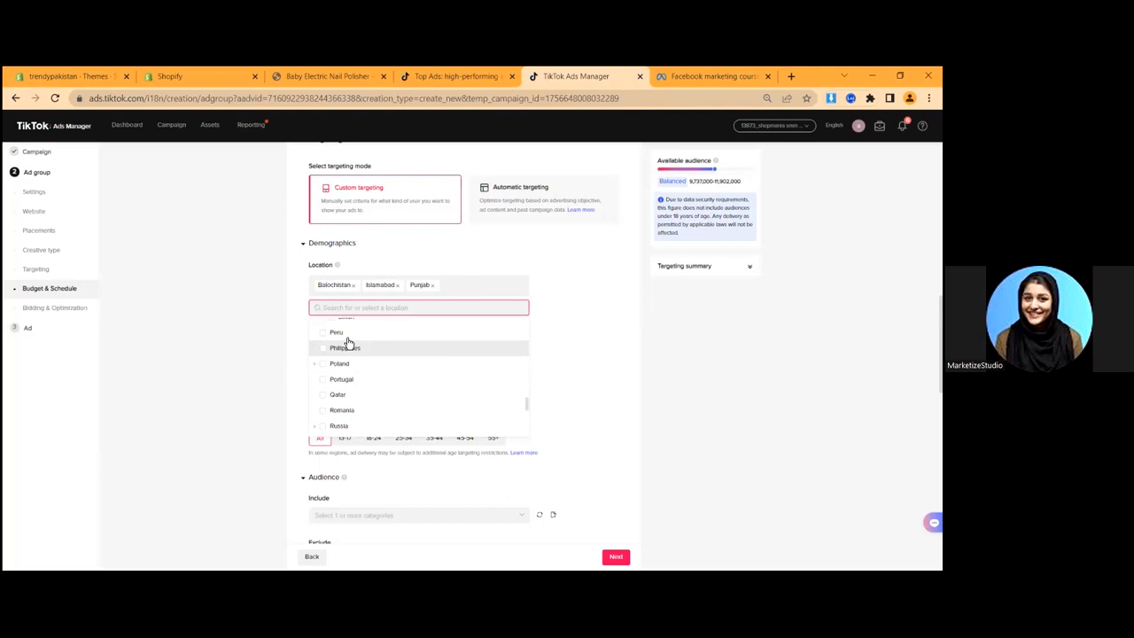
left_click(351, 380)
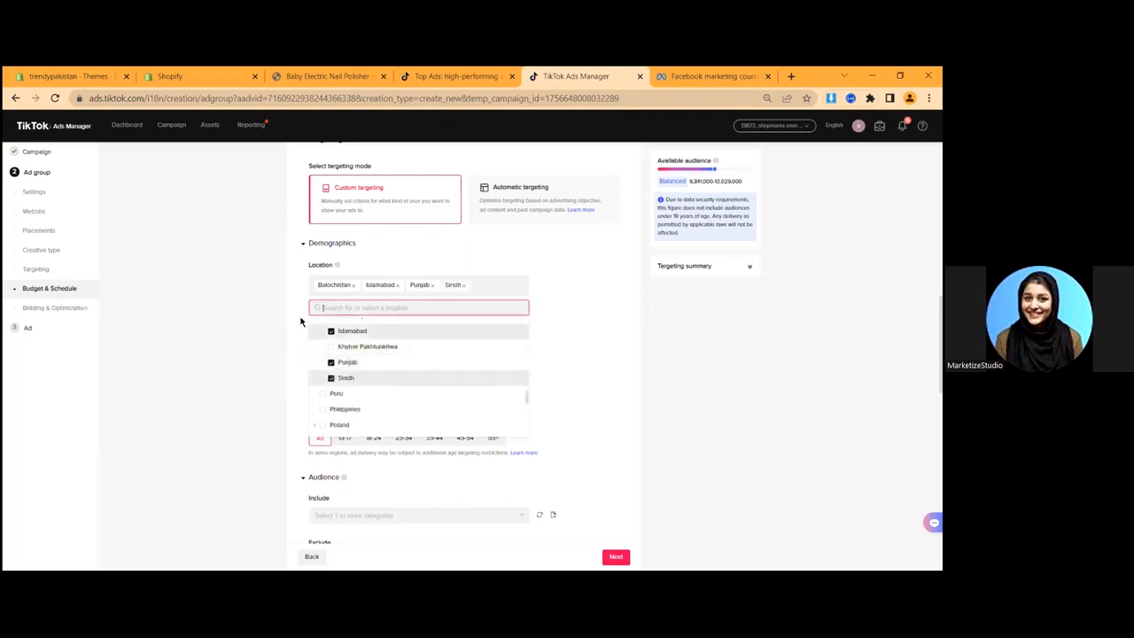
left_click(226, 286)
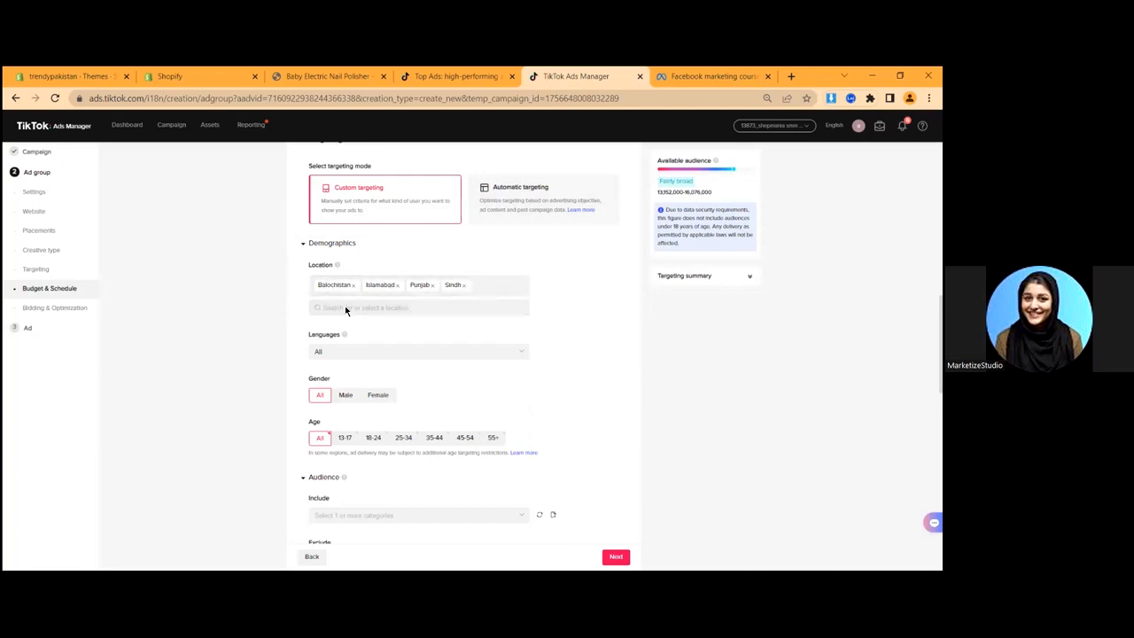
left_click(414, 211)
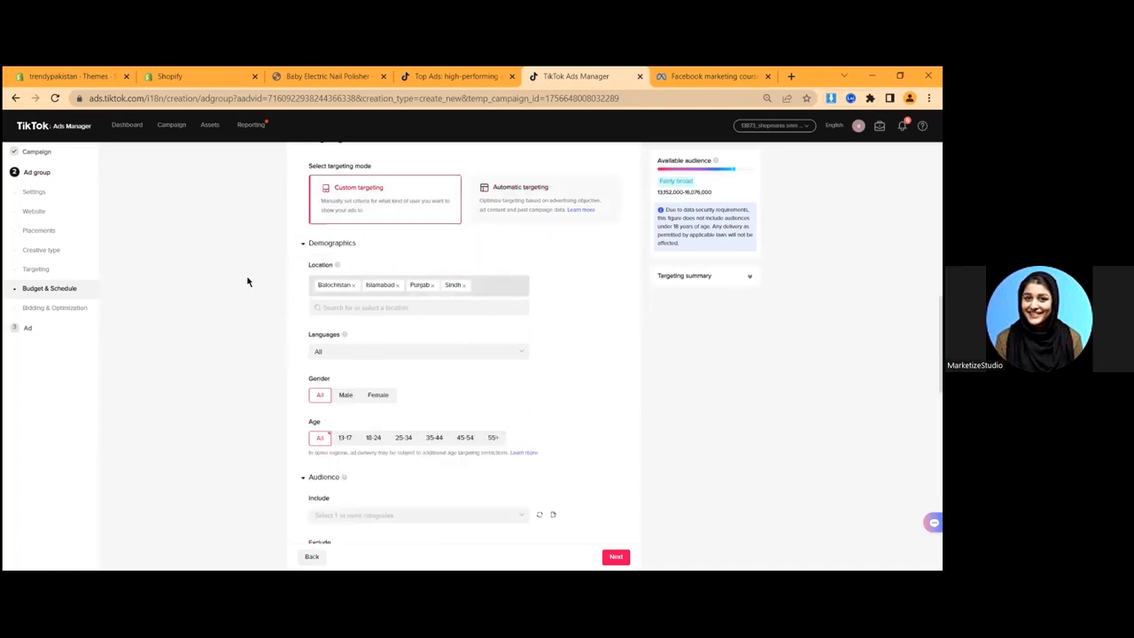
left_click(328, 357)
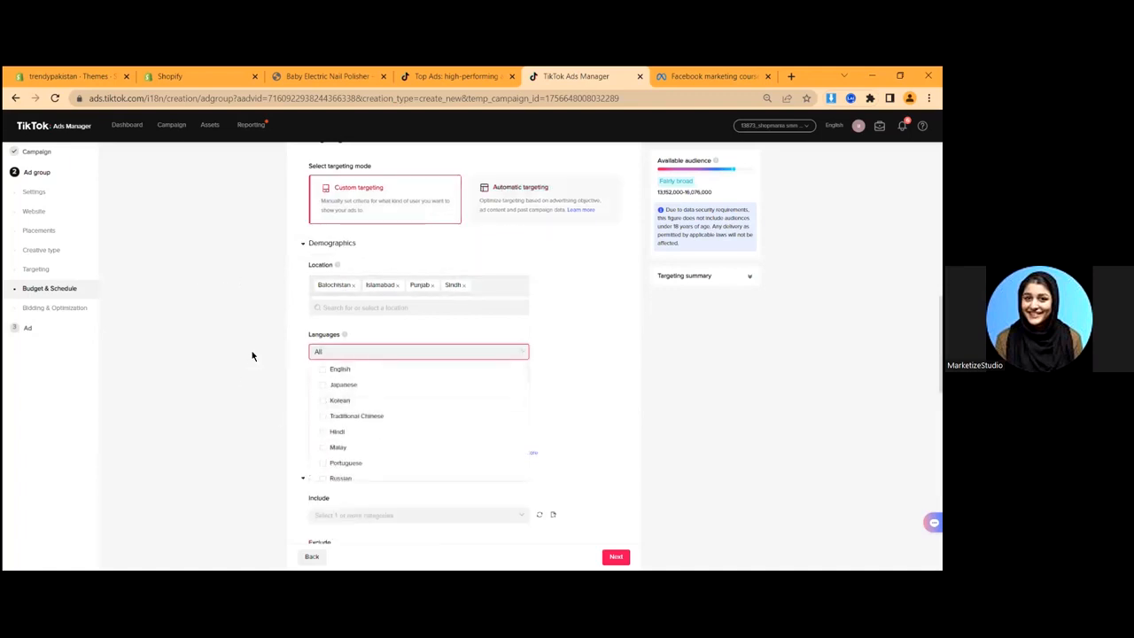
scroll(292, 301, "down", 3)
left_click(346, 272)
left_click(320, 274)
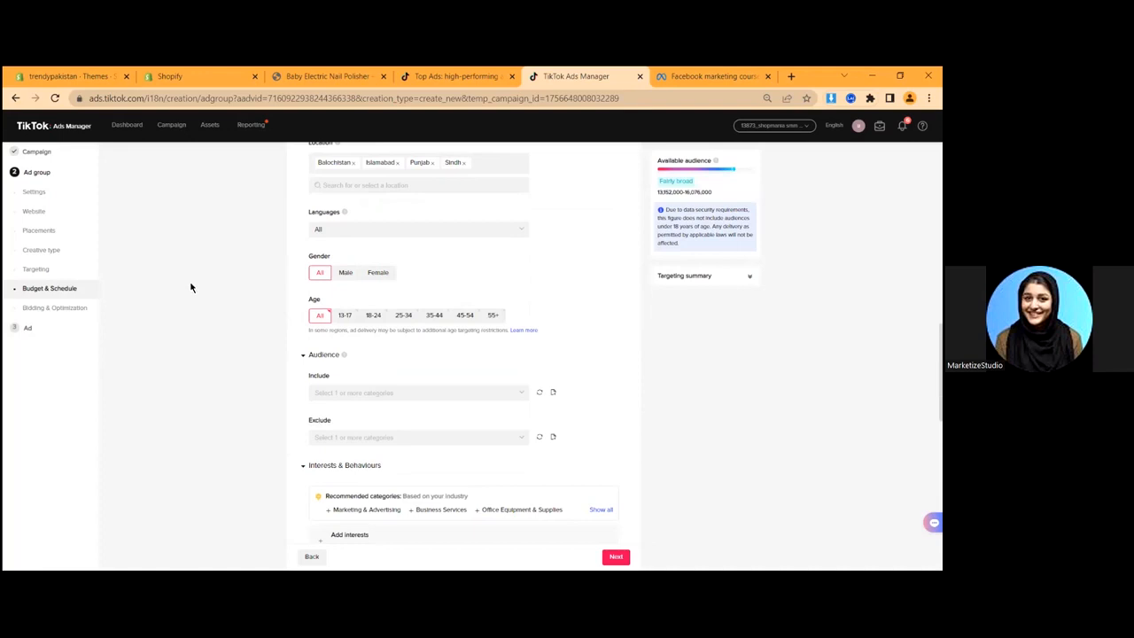
scroll(198, 291, "down", 1)
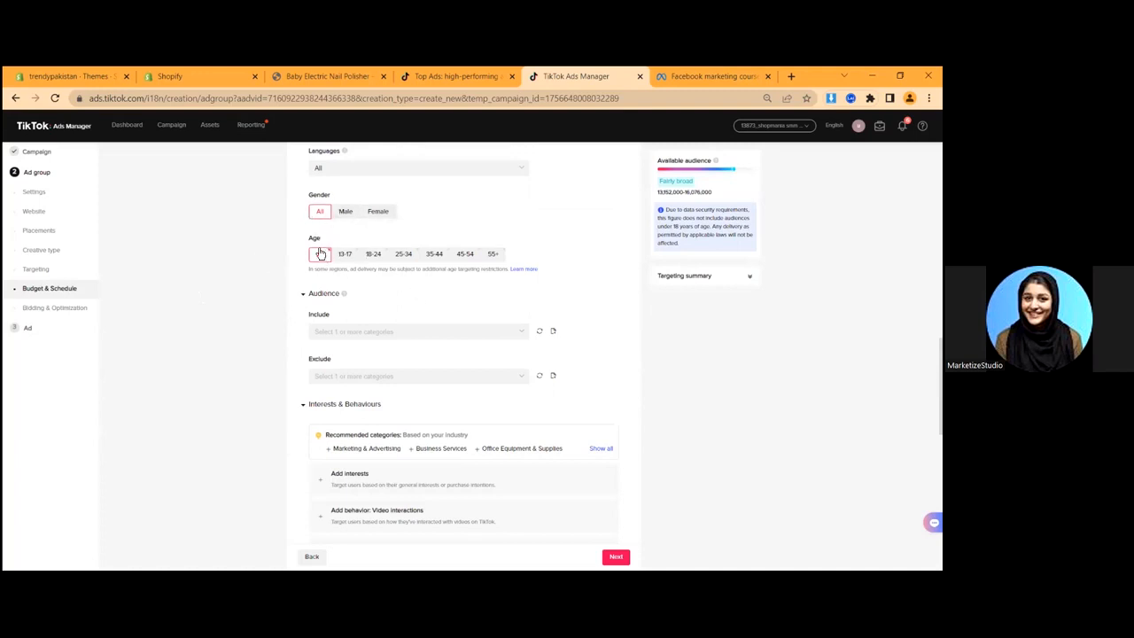
left_click_drag(310, 241, 324, 241)
left_click(374, 254)
left_click(403, 254)
left_click(435, 254)
left_click(467, 255)
left_click(494, 256)
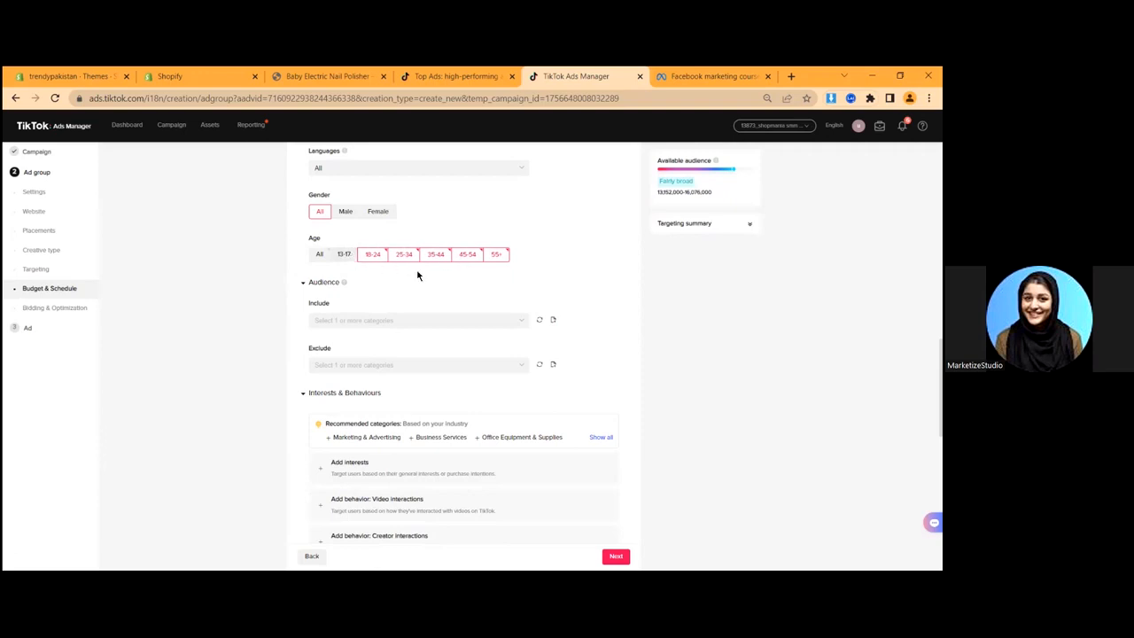
scroll(337, 350, "down", 1)
left_click(352, 258)
left_click(248, 304)
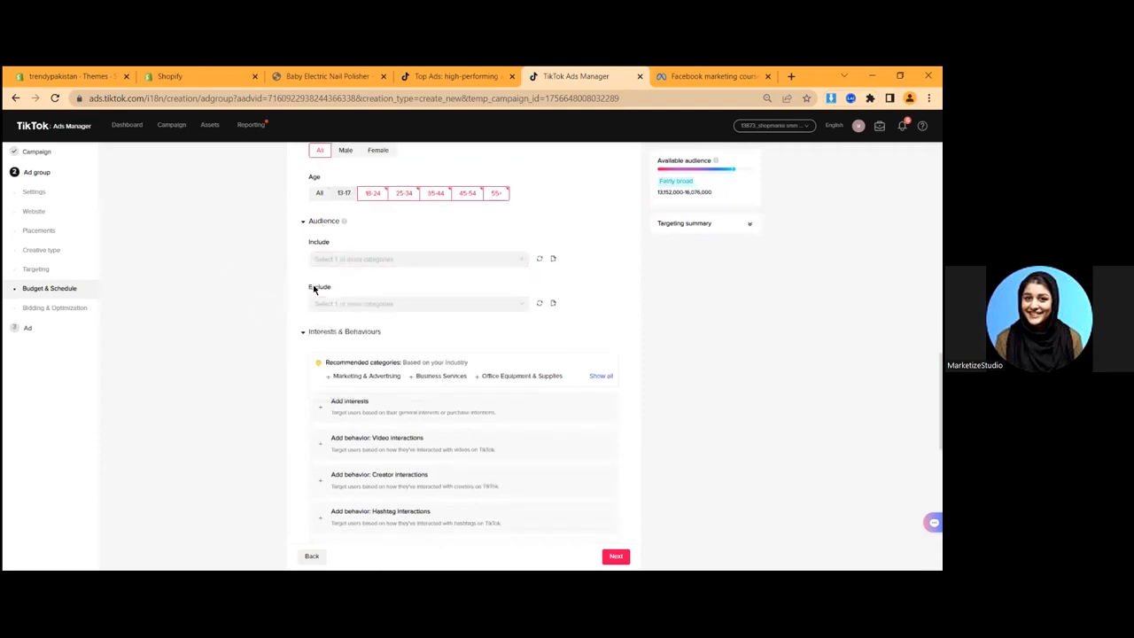
left_click(362, 303)
left_click(479, 344)
left_click(415, 262)
left_click(403, 294)
left_click(469, 295)
left_click(247, 302)
left_click(342, 266)
left_click(407, 296)
left_click(355, 303)
left_click(361, 266)
left_click(416, 298)
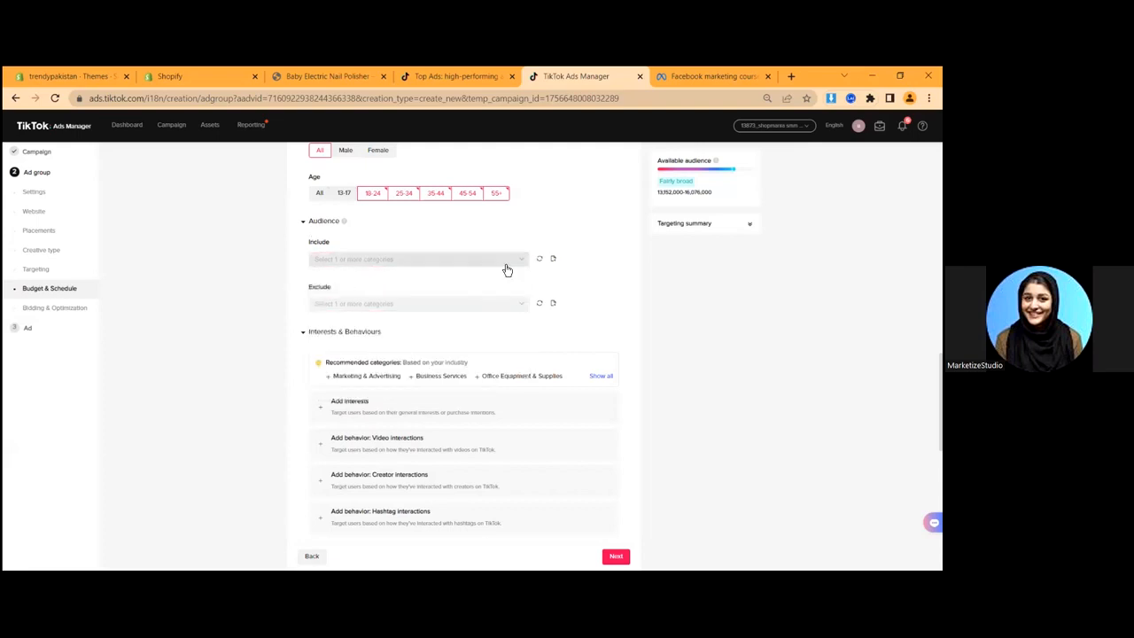
scroll(292, 317, "down", 2)
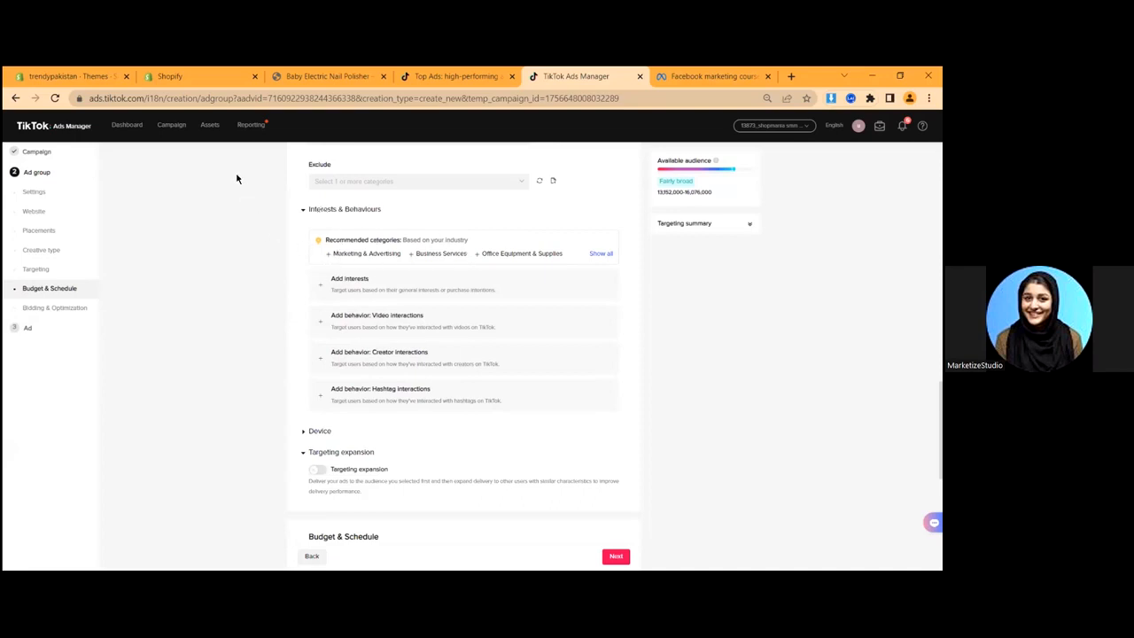
- Add the Baby, Kids & Maternity interest, then delete it, leaving interests empty
left_click(353, 283)
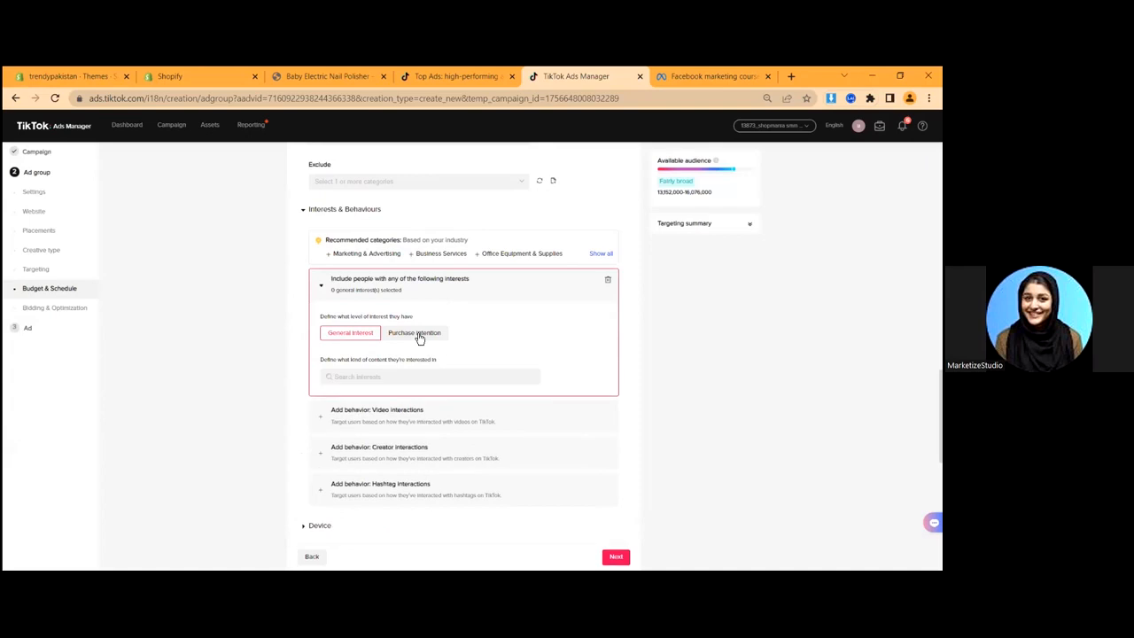
left_click(362, 380)
scroll(363, 443, "down", 3)
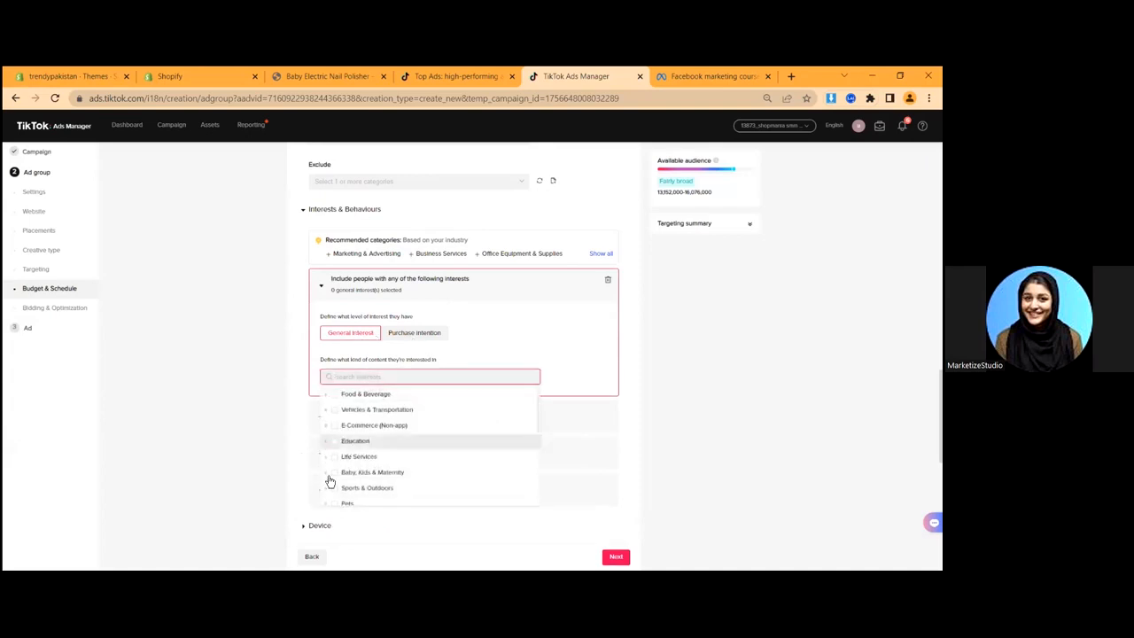
scroll(346, 456, "up", 2)
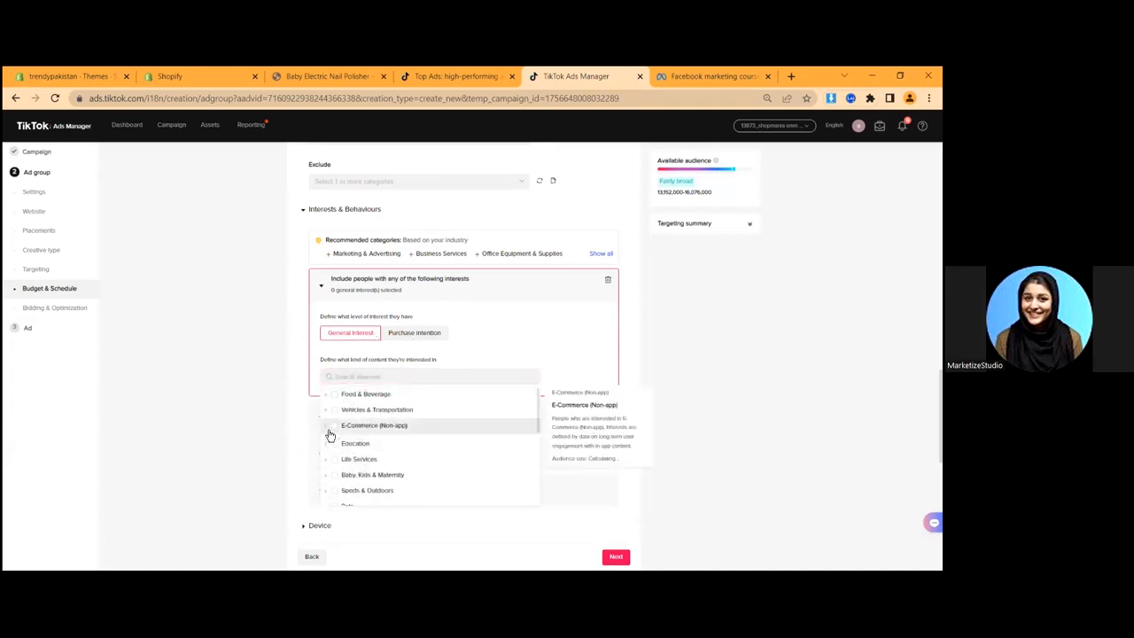
left_click(327, 427)
scroll(390, 454, "down", 2)
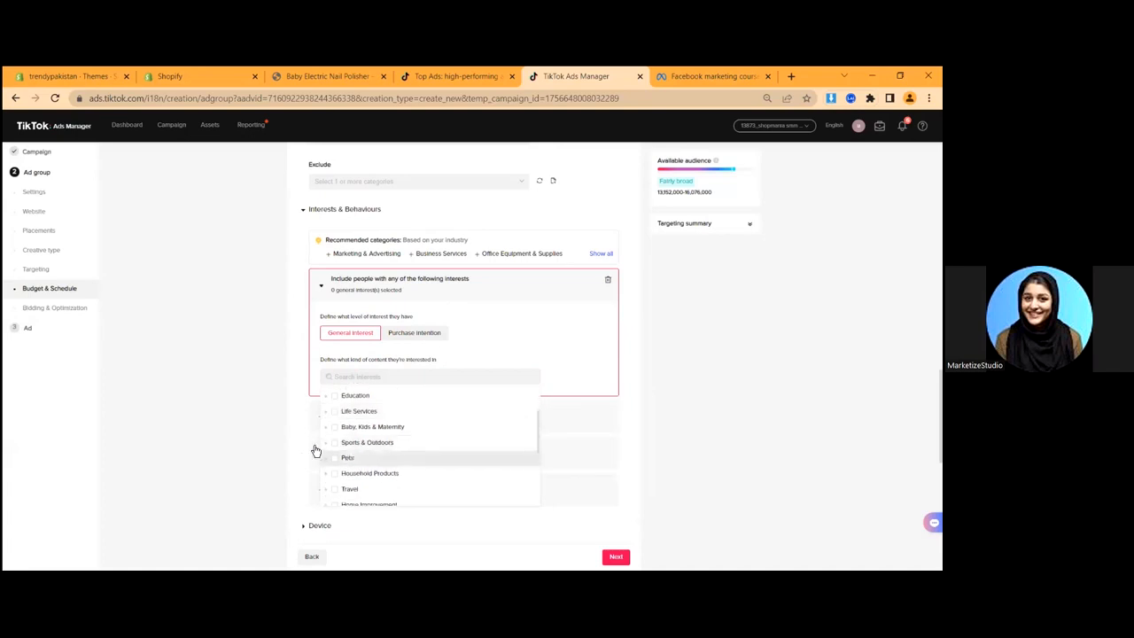
left_click(327, 427)
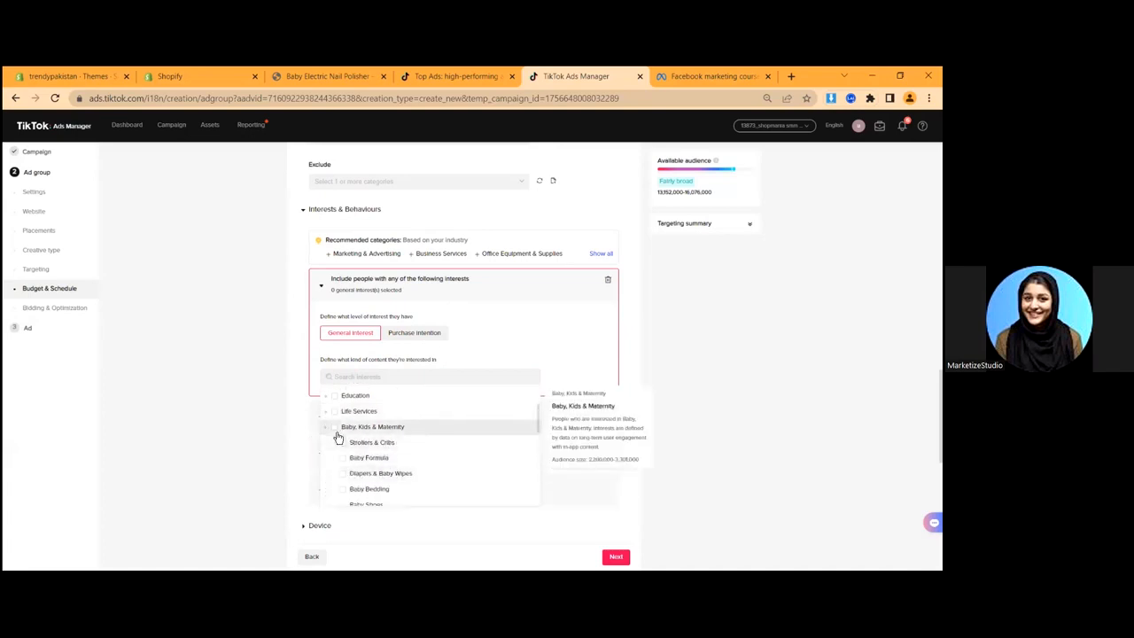
left_click(335, 428)
left_click(238, 417)
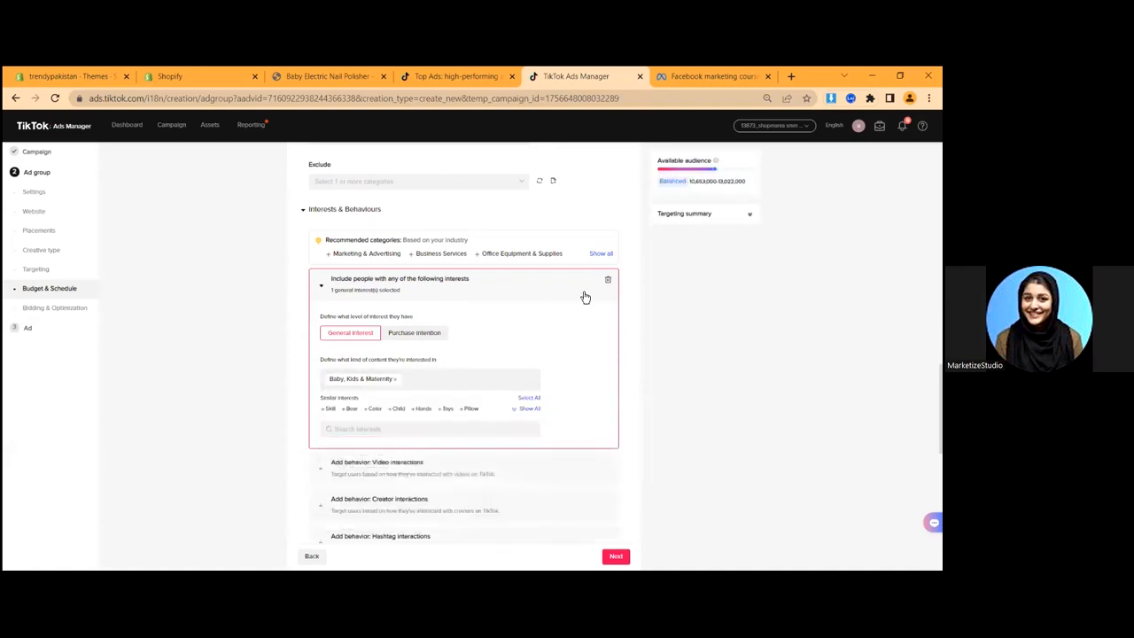
left_click(606, 288)
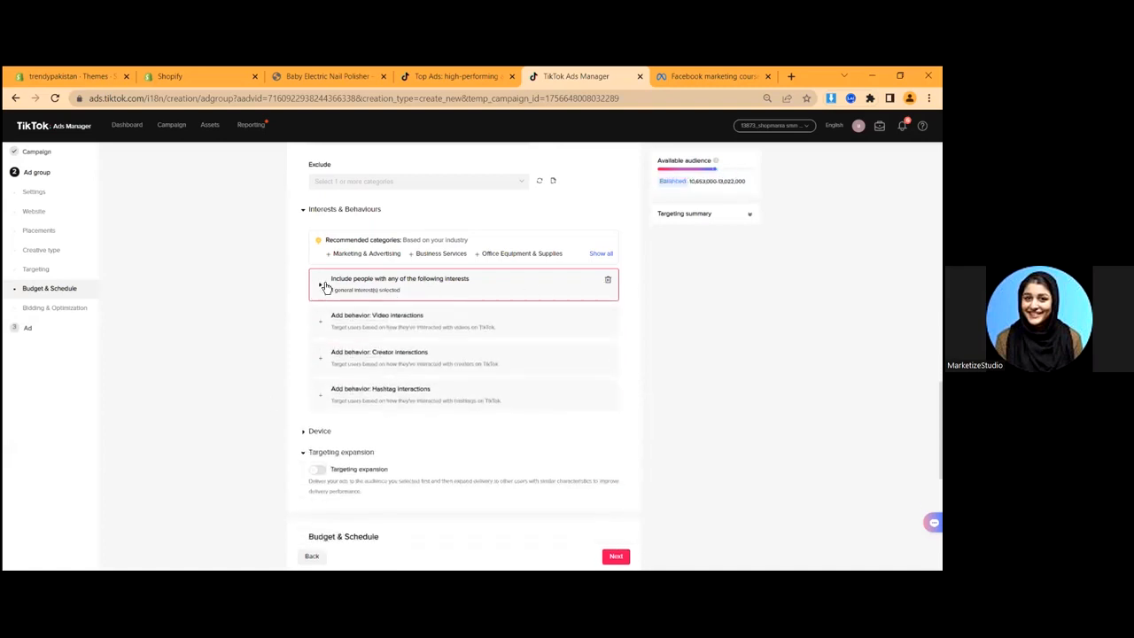
left_click(608, 280)
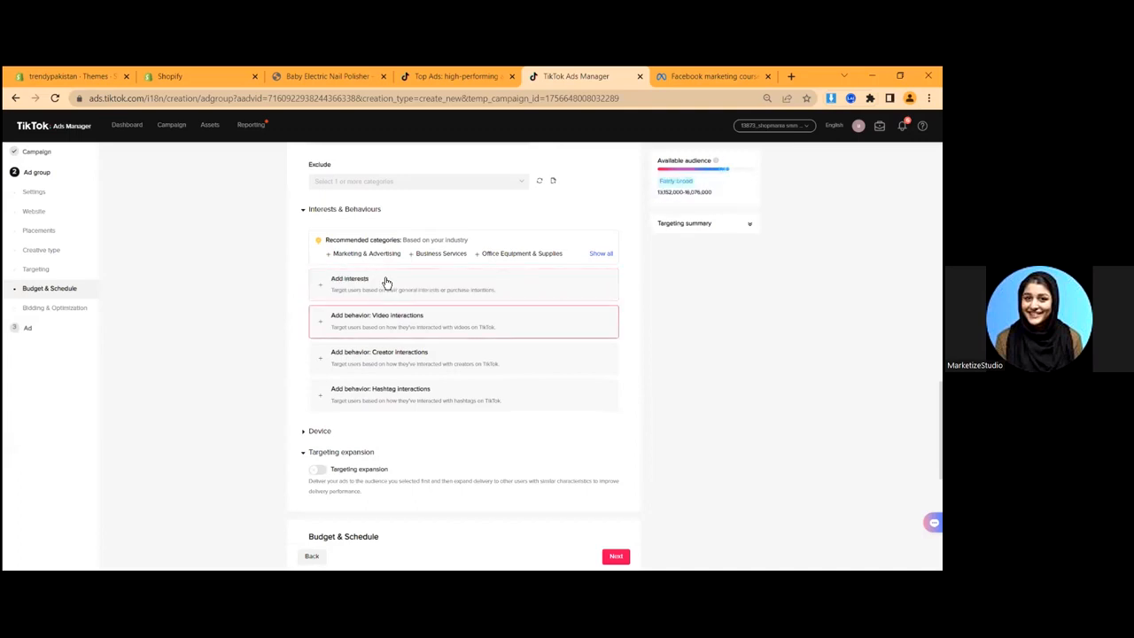
- Add a Video interactions behaviour block
scroll(351, 296, "down", 1)
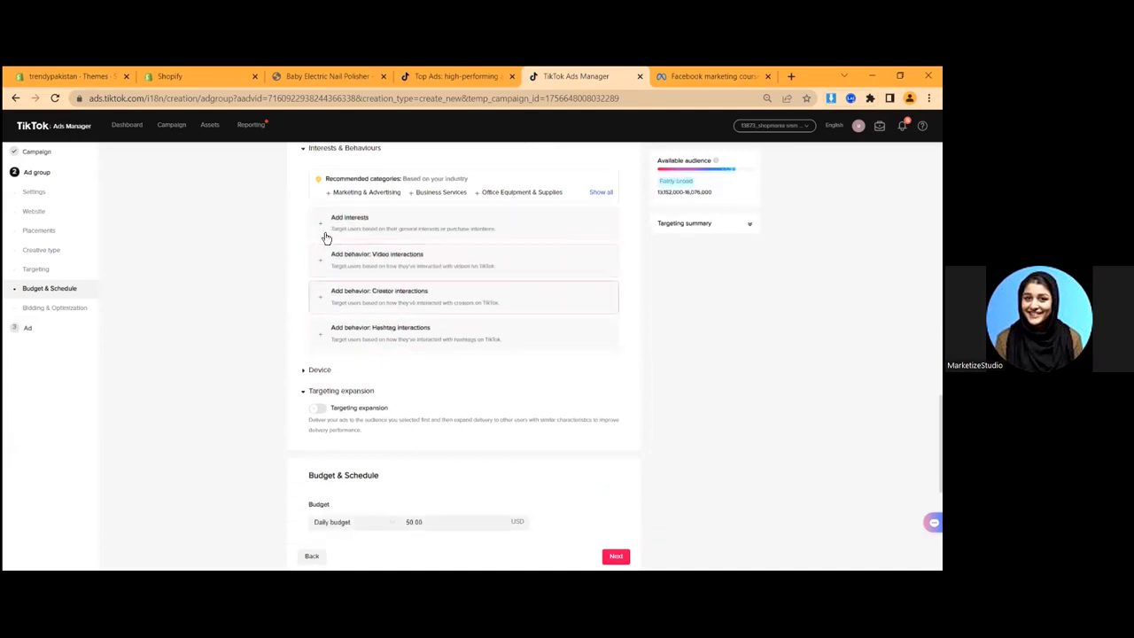
left_click(358, 266)
scroll(372, 348, "down", 1)
- Close Video interactions, then toggle Creator interactions' Followed on and off again
scroll(369, 331, "up", 1)
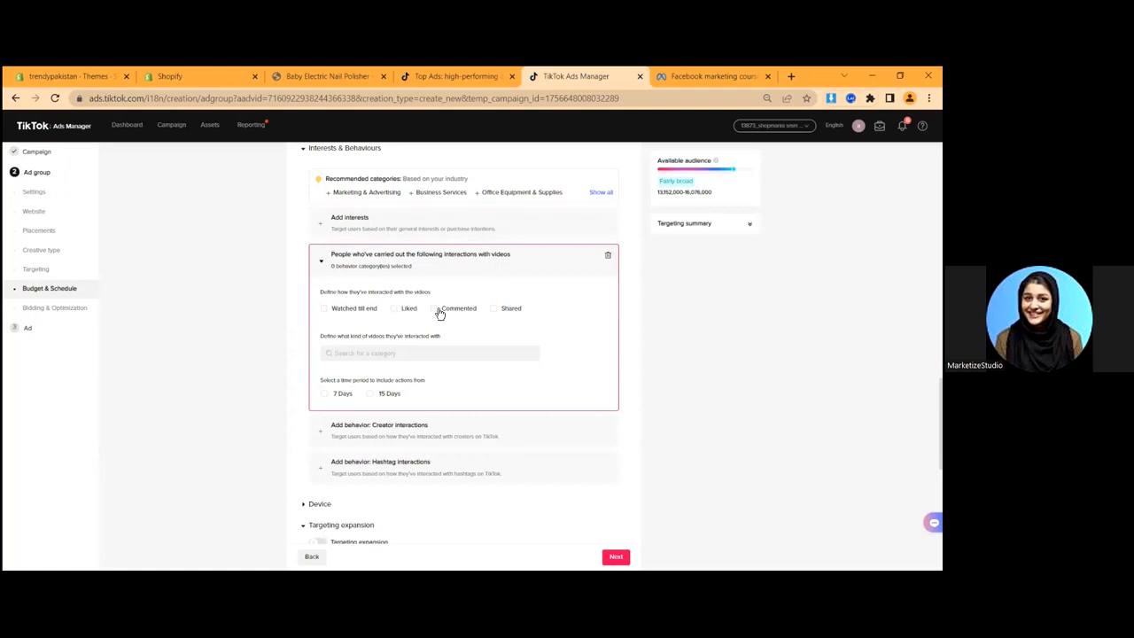
left_click(464, 269)
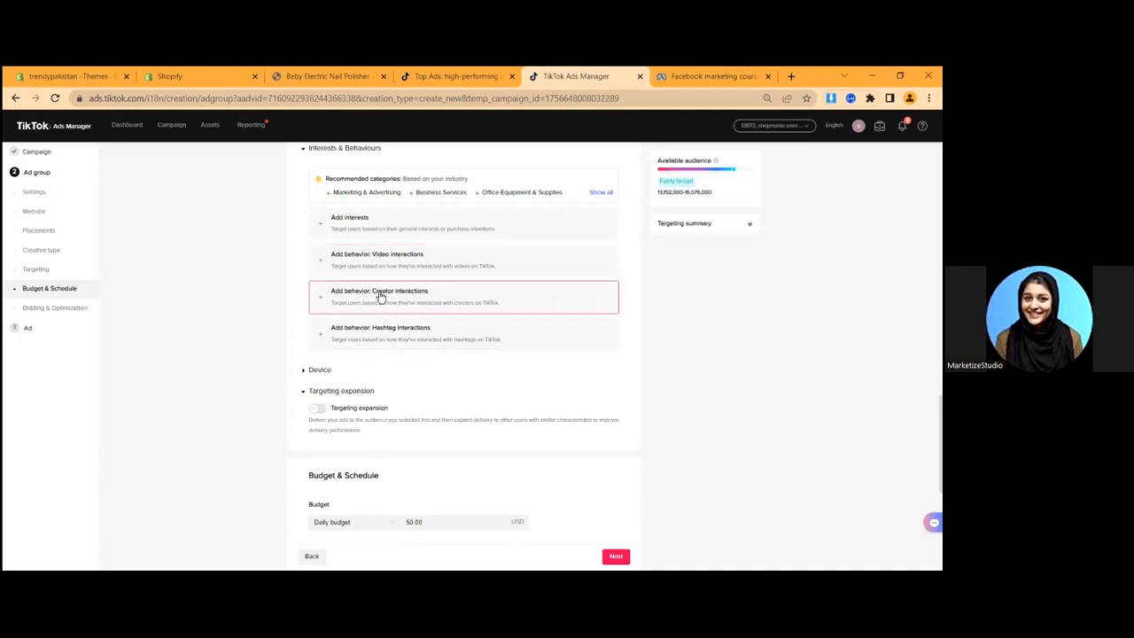
left_click(457, 306)
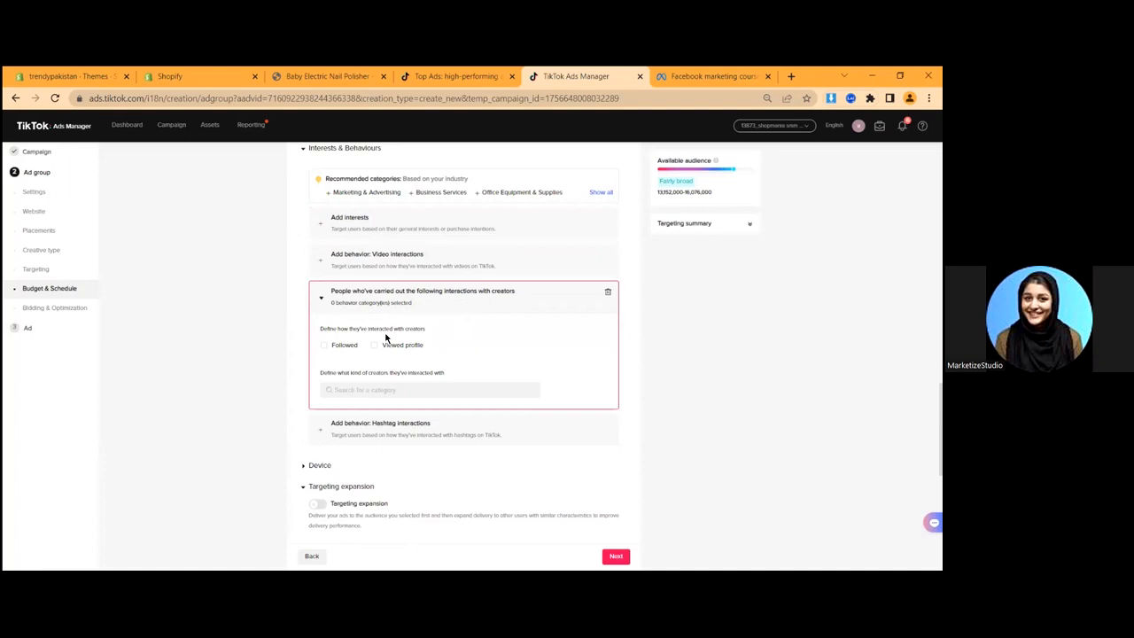
left_click_drag(340, 328, 426, 331)
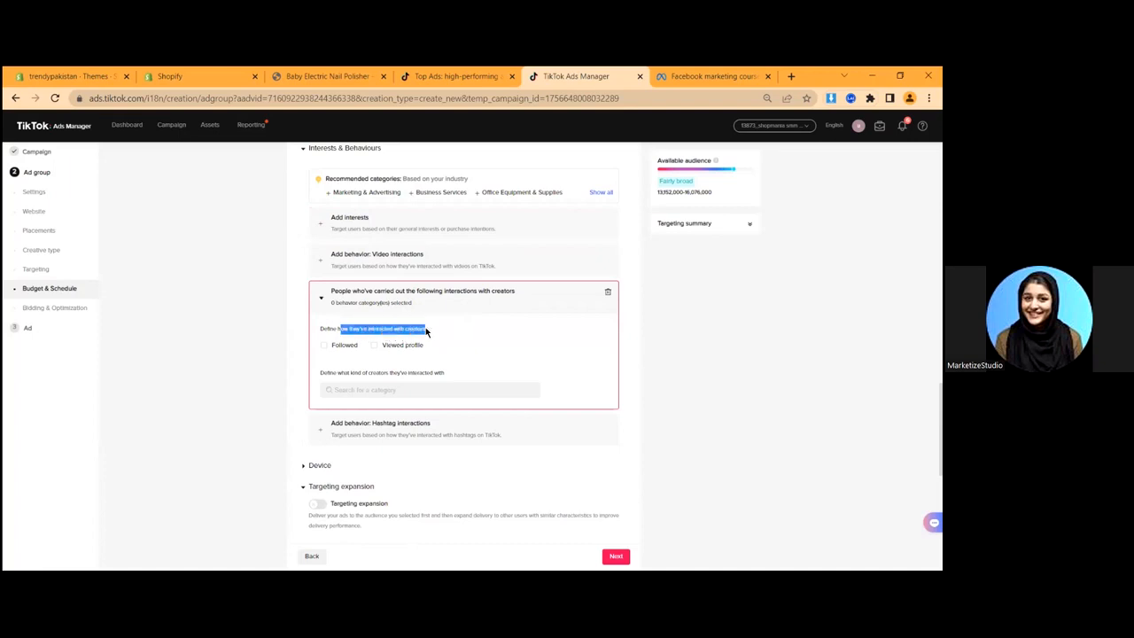
left_click(433, 334)
left_click(323, 345)
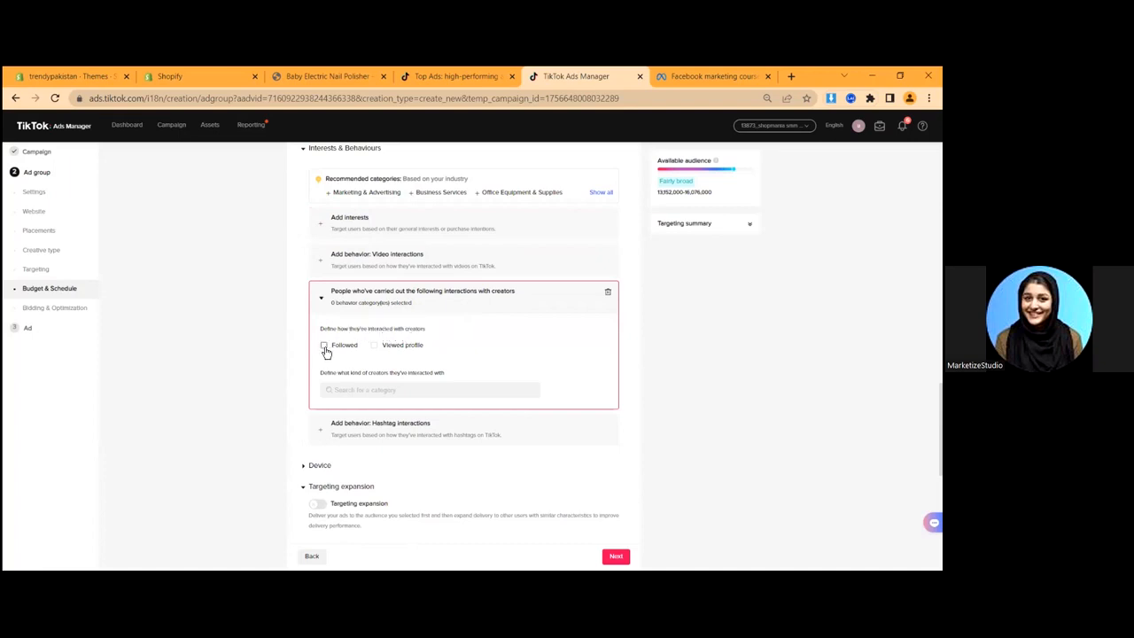
left_click(323, 345)
left_click(512, 300)
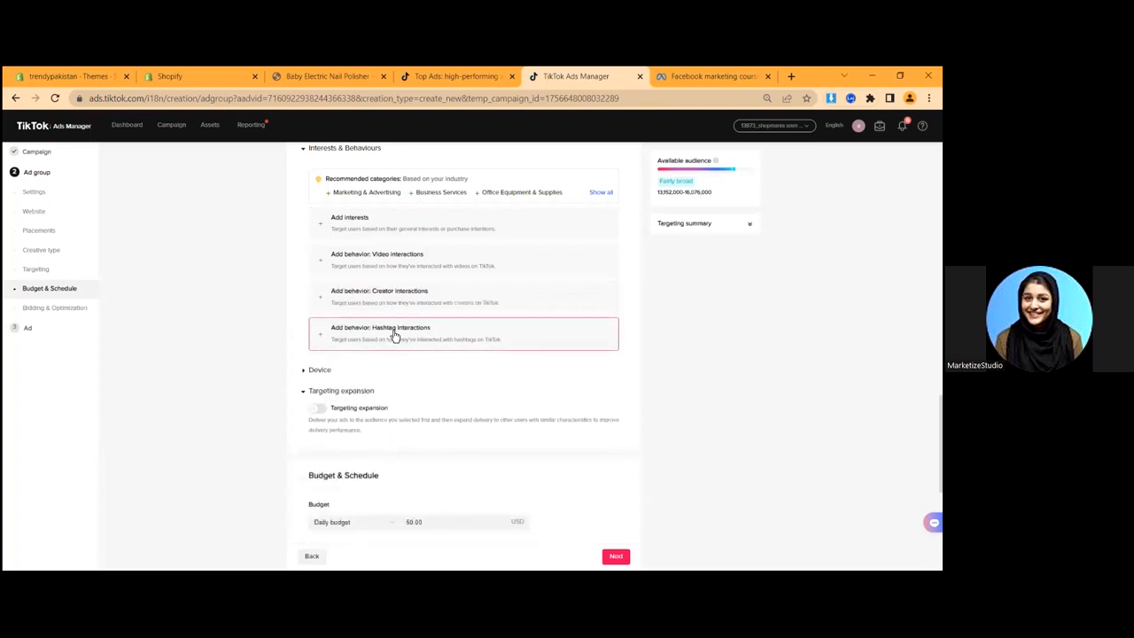
- Open Hashtag interactions, type and clear '#', then close it with nothing targeted
left_click(394, 335)
left_click(367, 371)
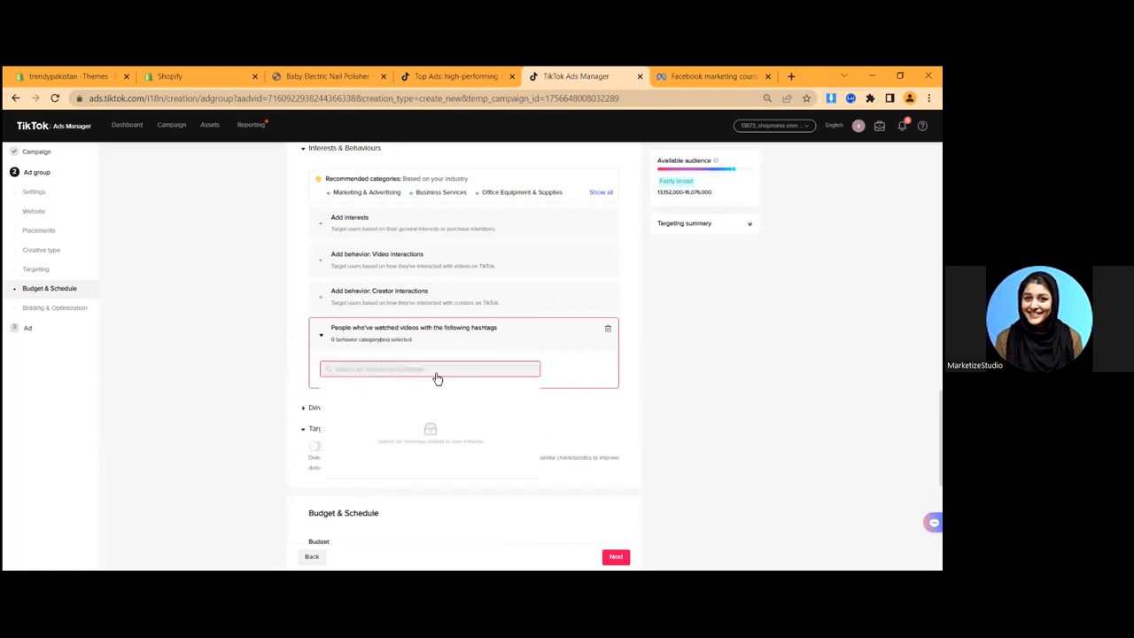
type("#")
key("BackSpace")
left_click(375, 330)
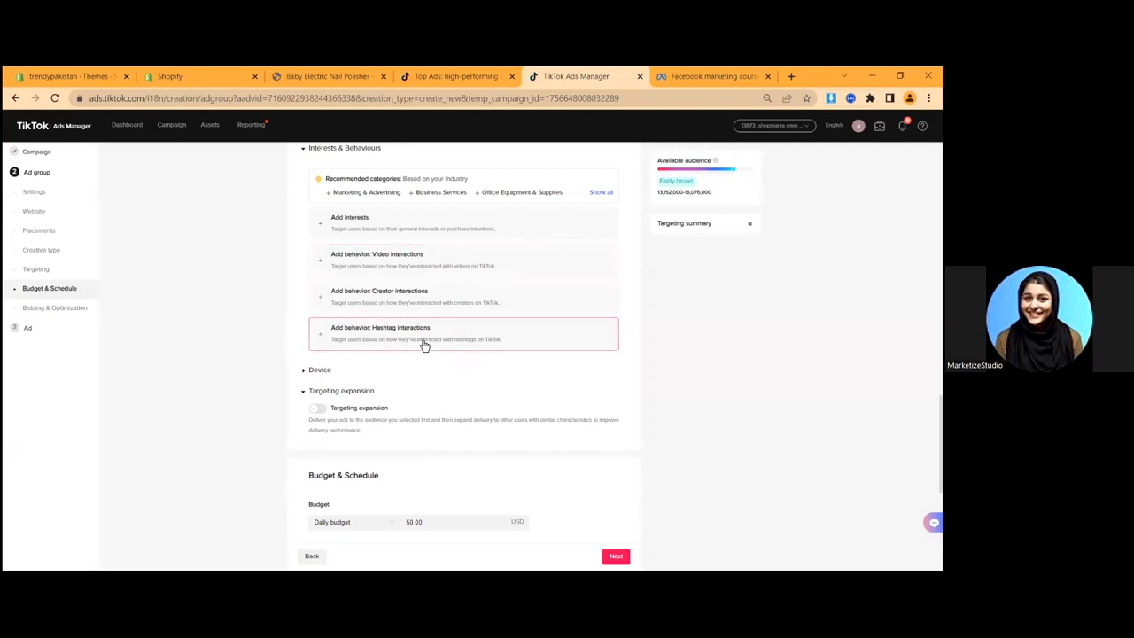
scroll(505, 385, "down", 2)
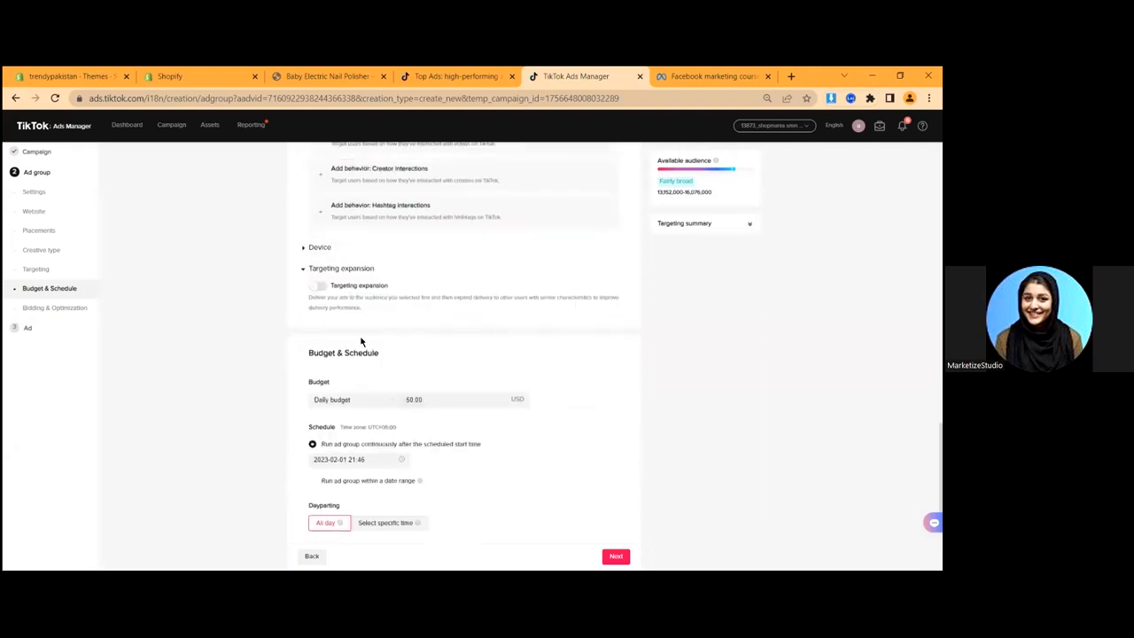
scroll(362, 339, "up", 6)
scroll(421, 343, "down", 6)
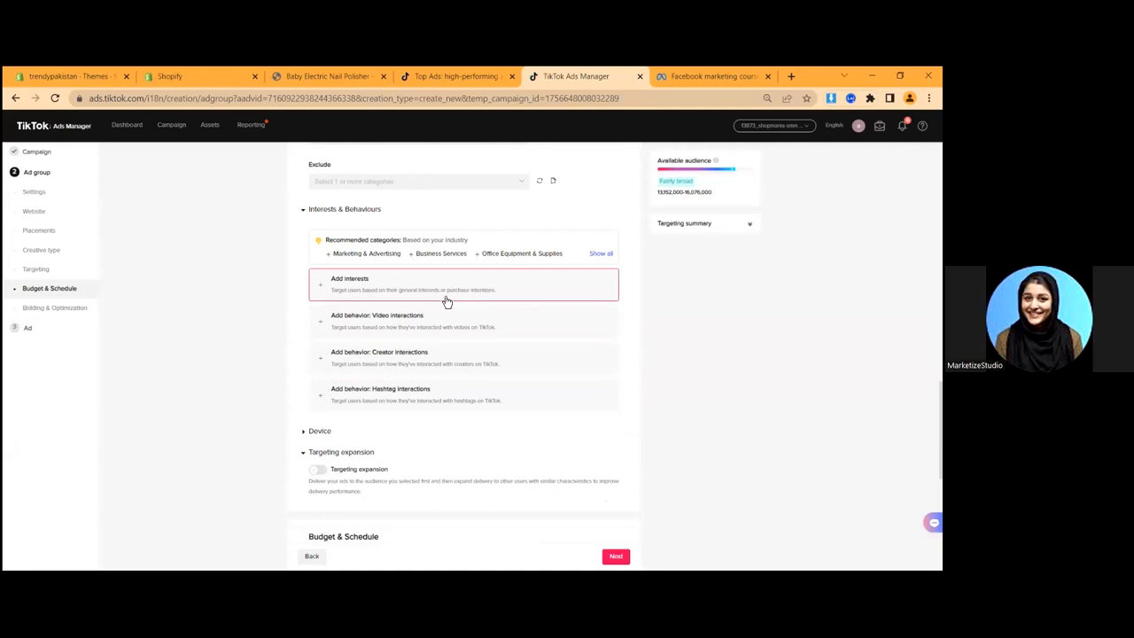
- Expand Device targeting and try the Android and iOS operating system options
scroll(310, 399, "down", 3)
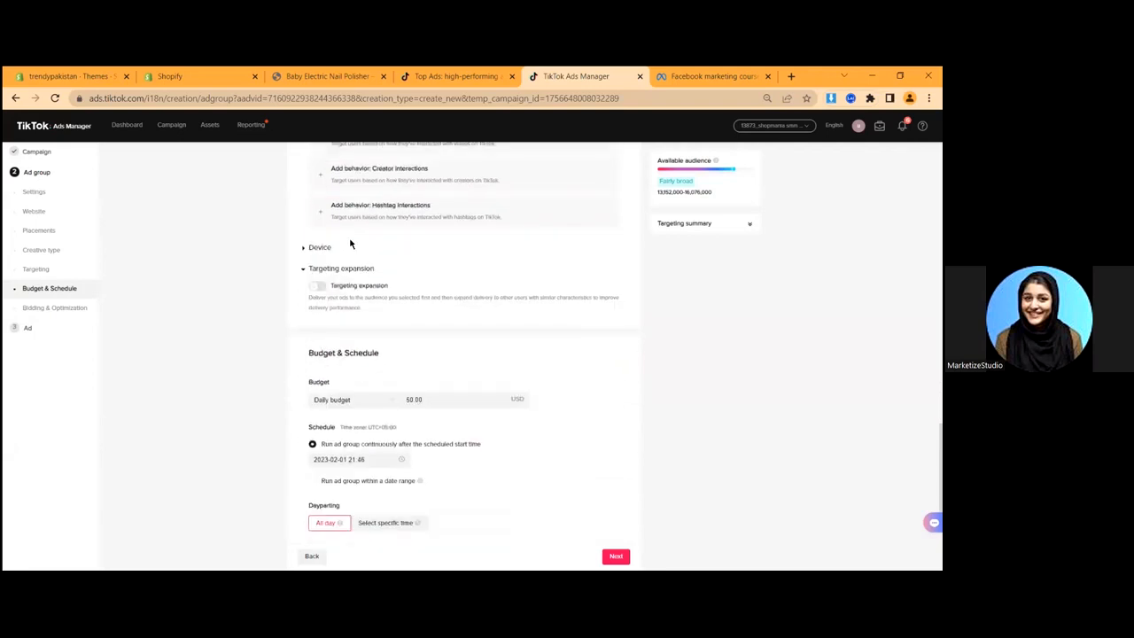
left_click(308, 250)
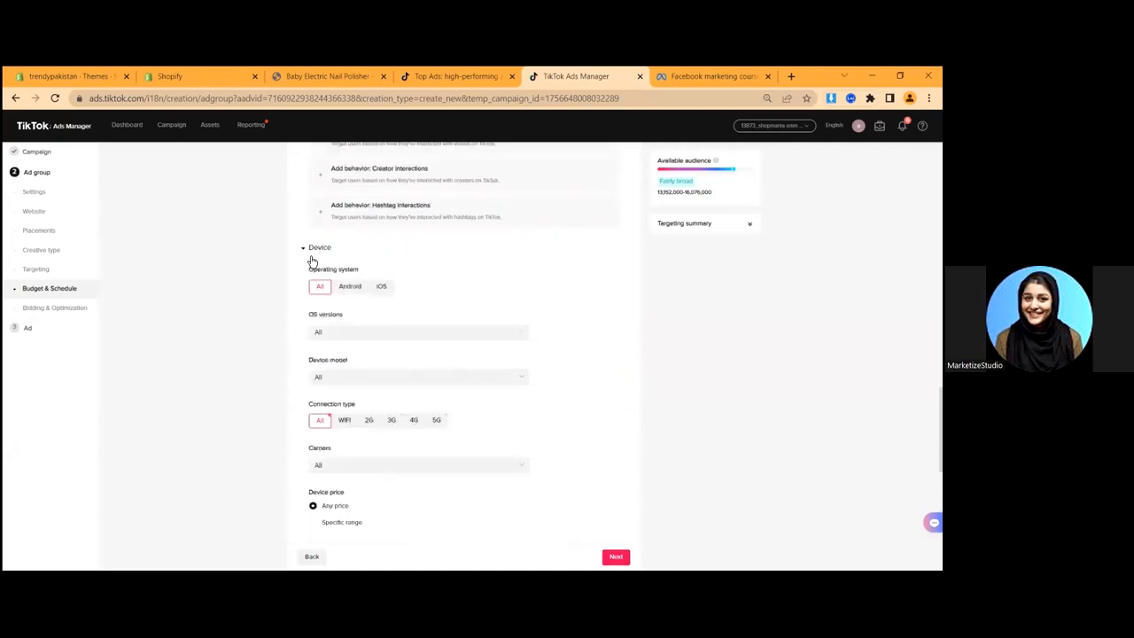
left_click(350, 288)
left_click(380, 289)
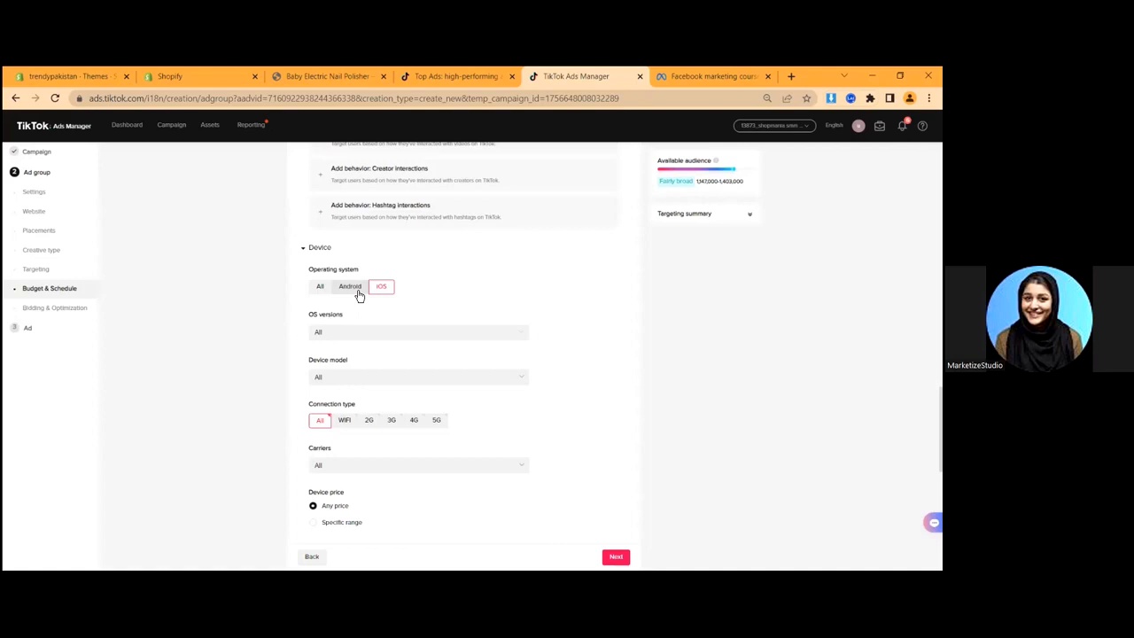
left_click(350, 286)
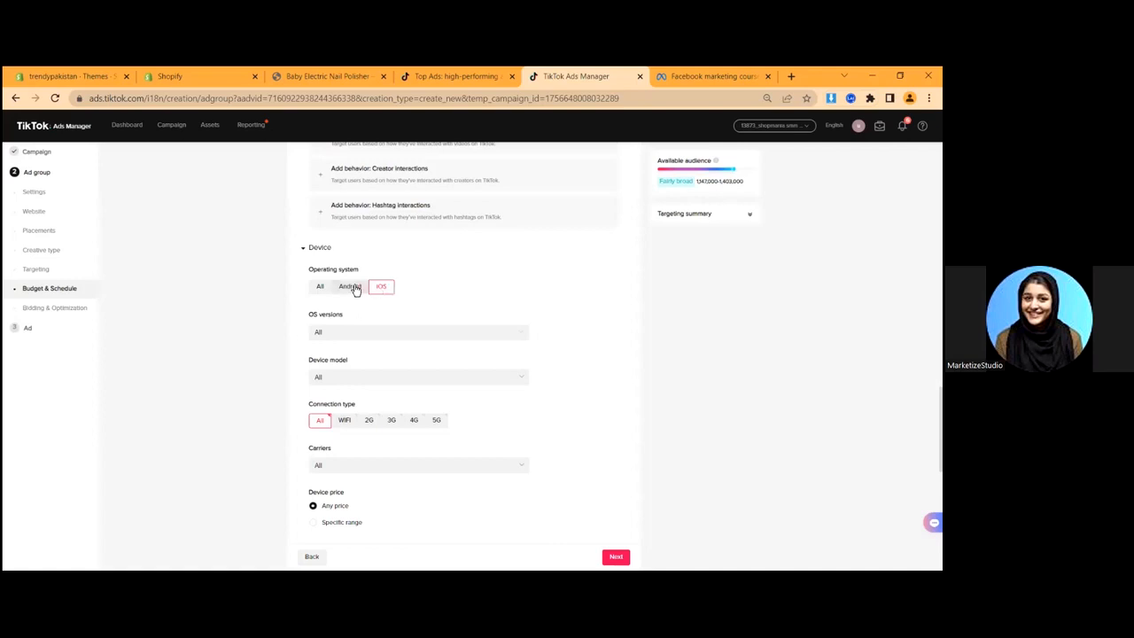
left_click(330, 333)
left_click(228, 347)
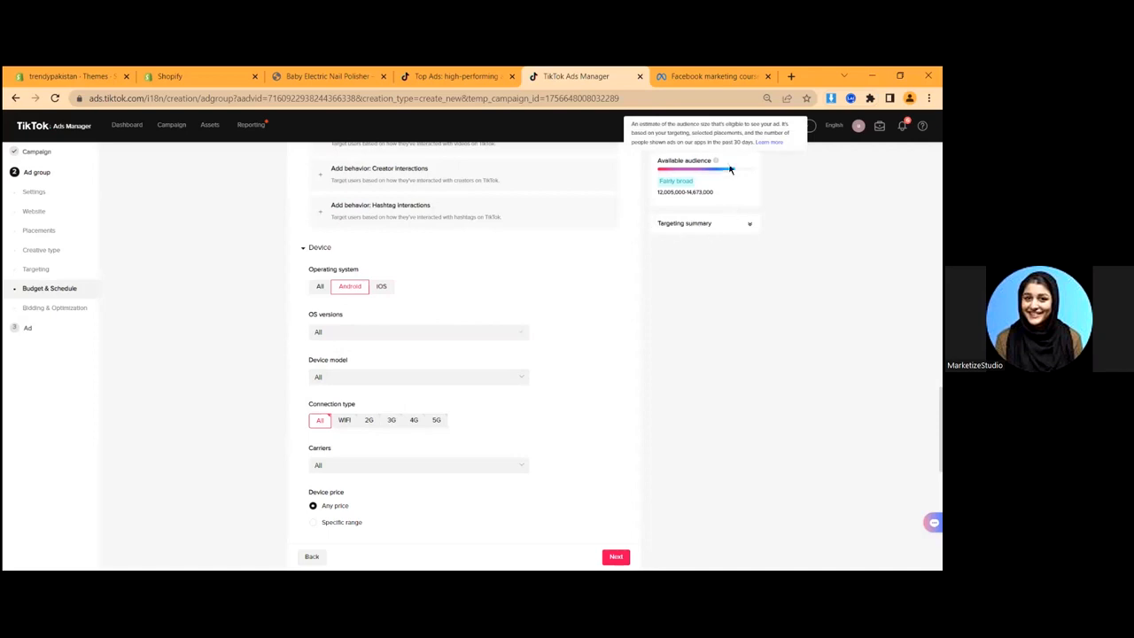
- Set Operating system to All, raising the audience to 13,152,000–16,076,000, and collapse Device
left_click_drag(660, 161, 699, 163)
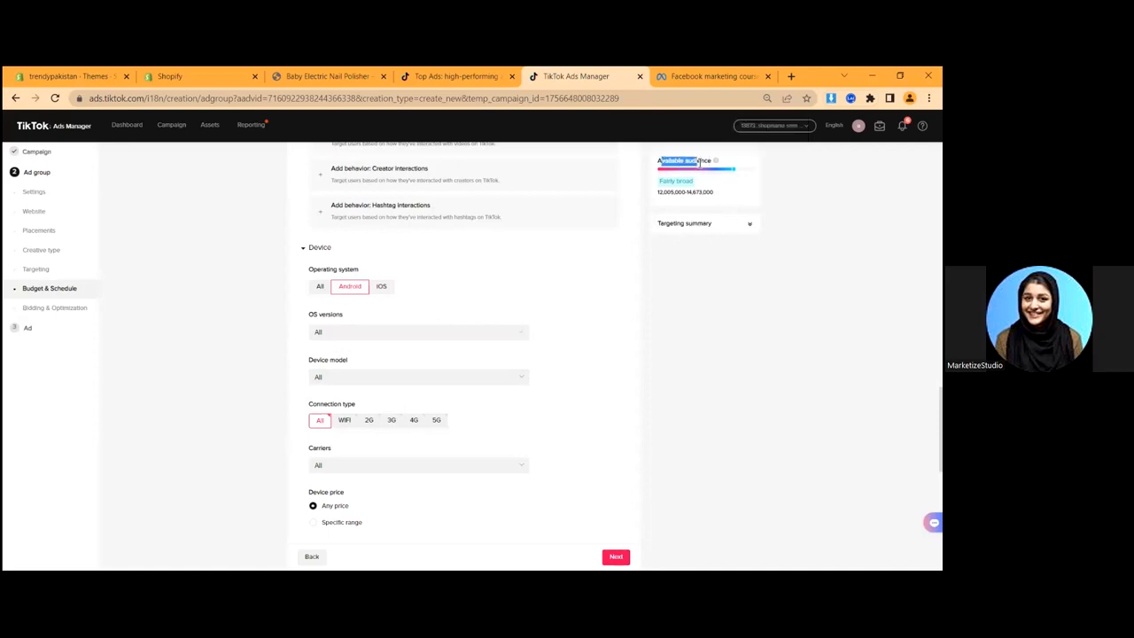
left_click(662, 203)
left_click_drag(654, 193, 727, 195)
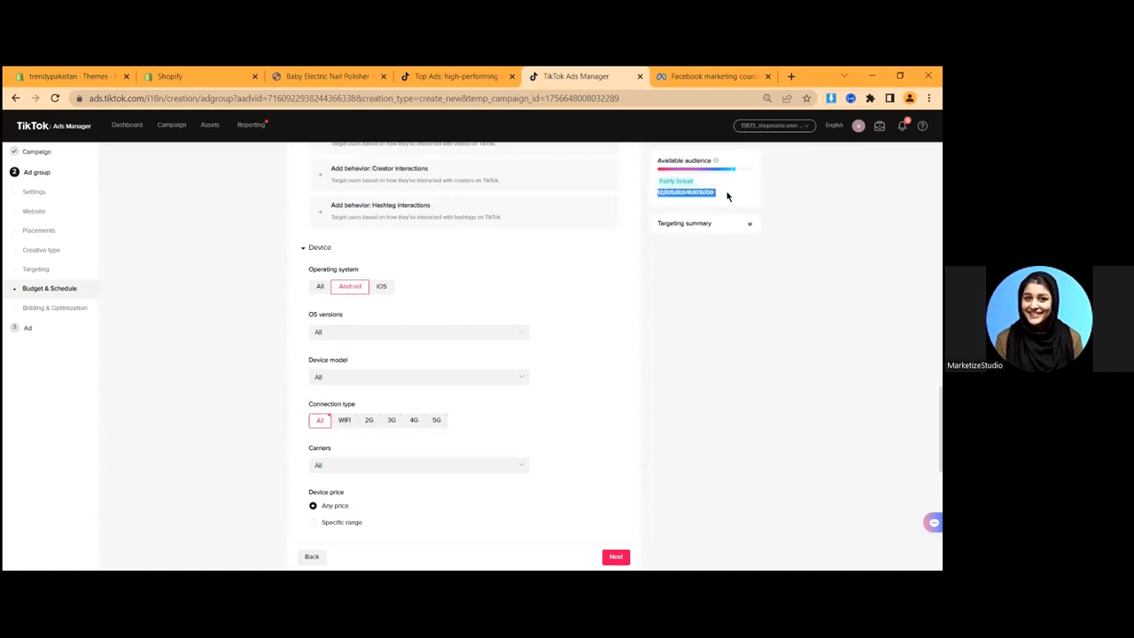
left_click(698, 226)
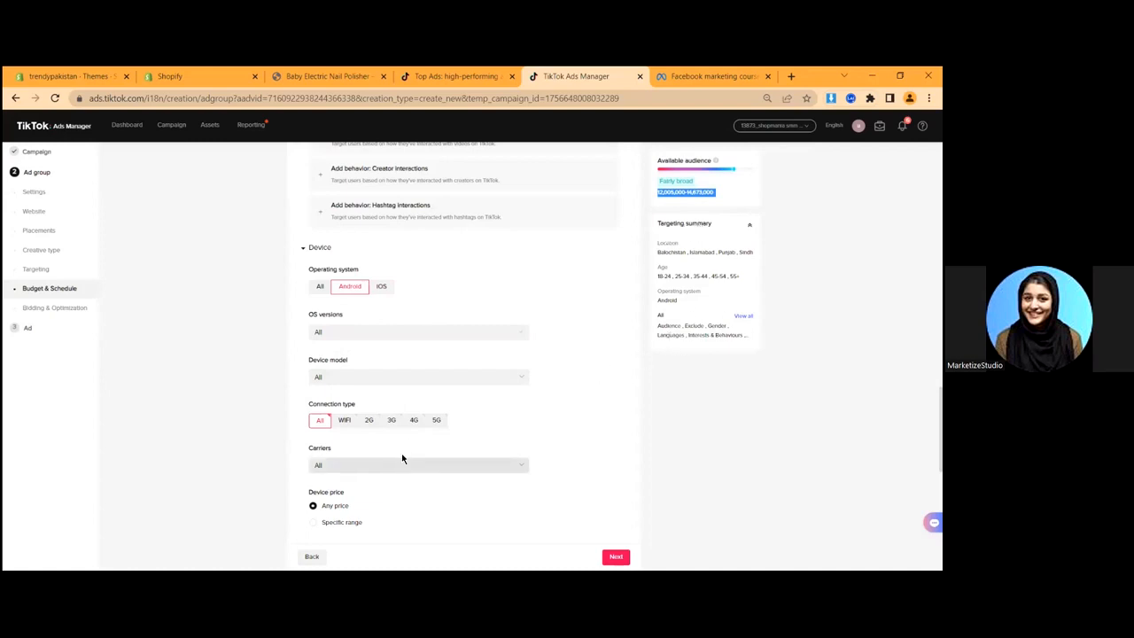
scroll(307, 381, "down", 2)
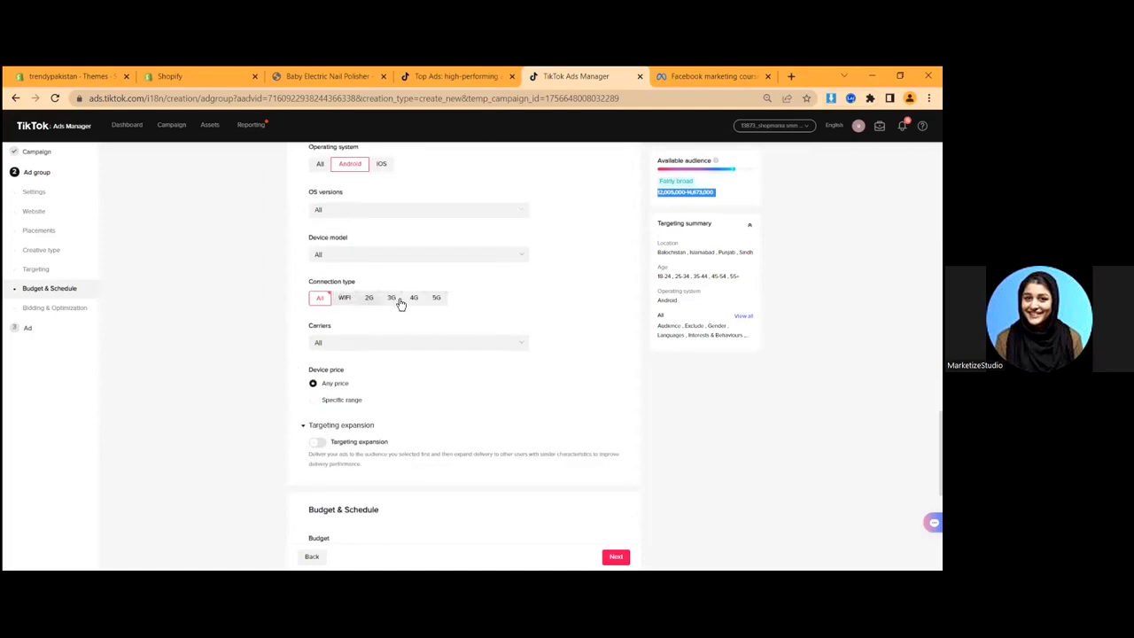
left_click(313, 299)
scroll(283, 300, "up", 1)
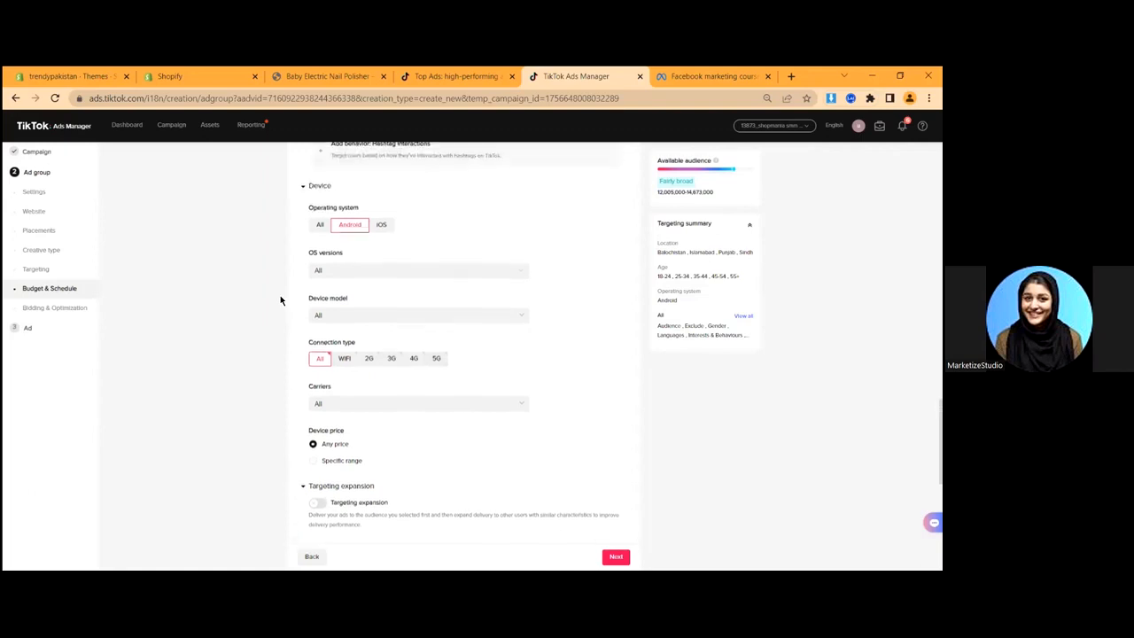
left_click(320, 225)
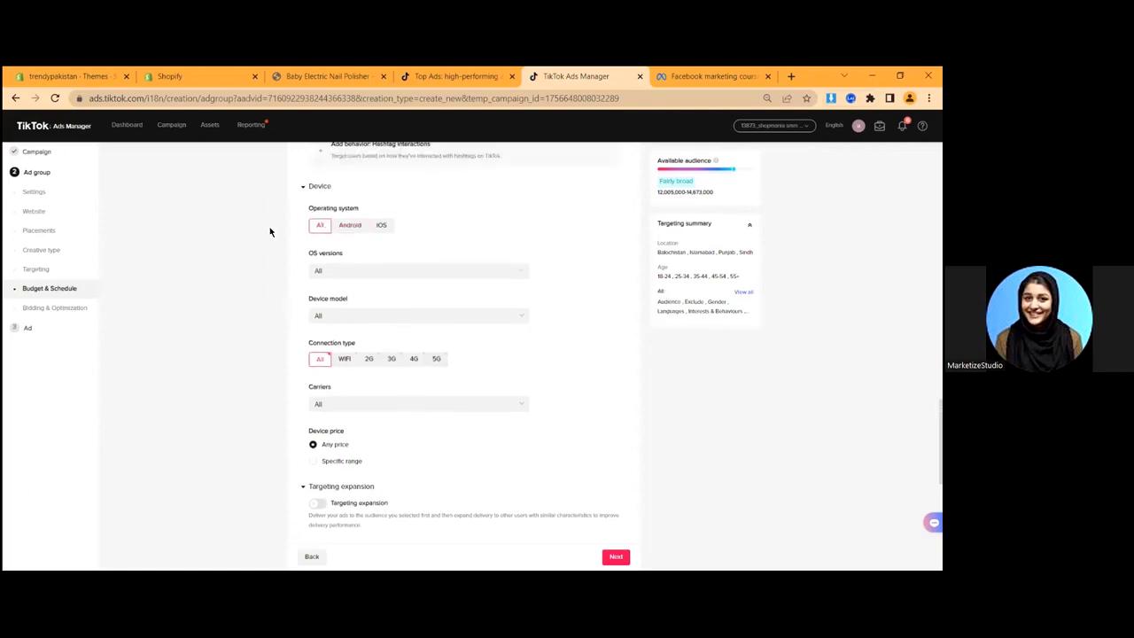
left_click(315, 186)
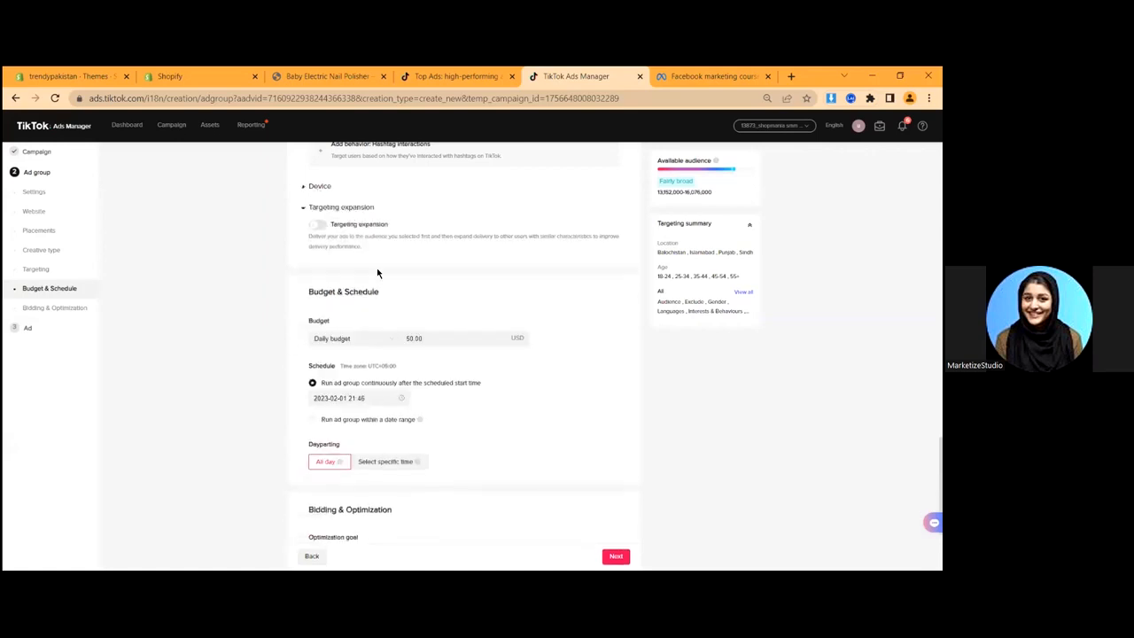
left_click(315, 224)
scroll(251, 357, "up", 10)
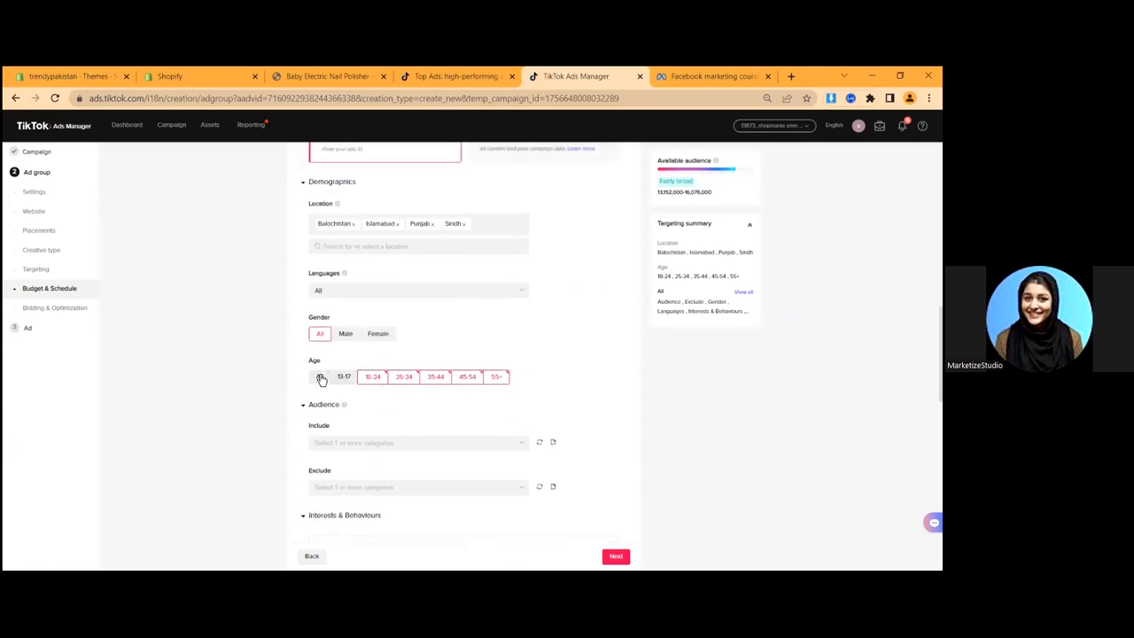
left_click(367, 336)
scroll(366, 340, "down", 10)
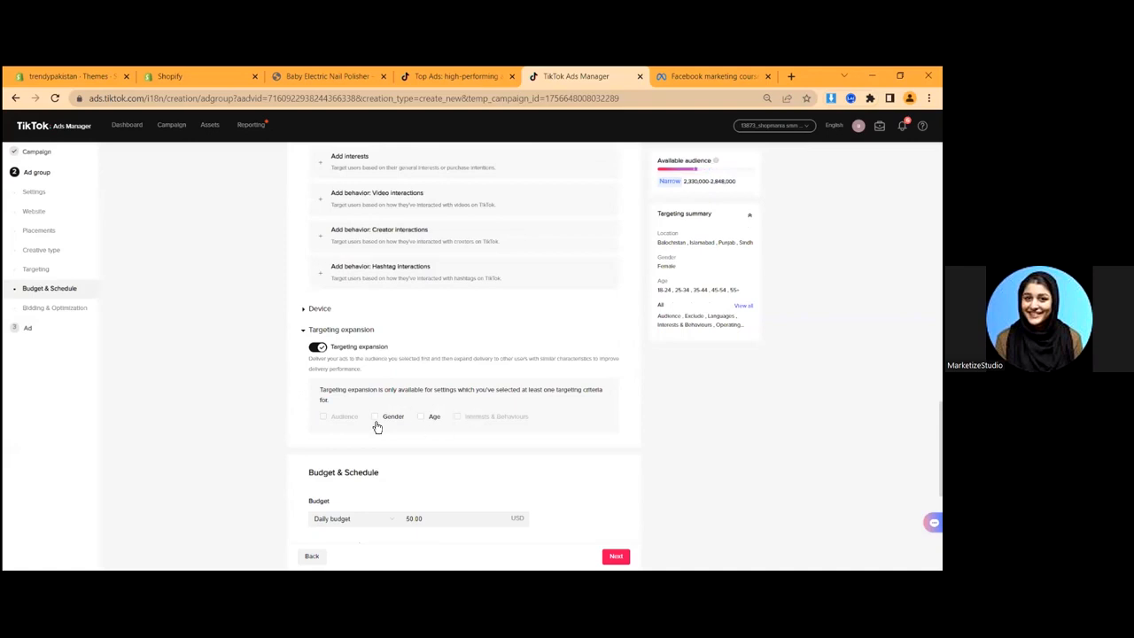
scroll(375, 415, "up", 8)
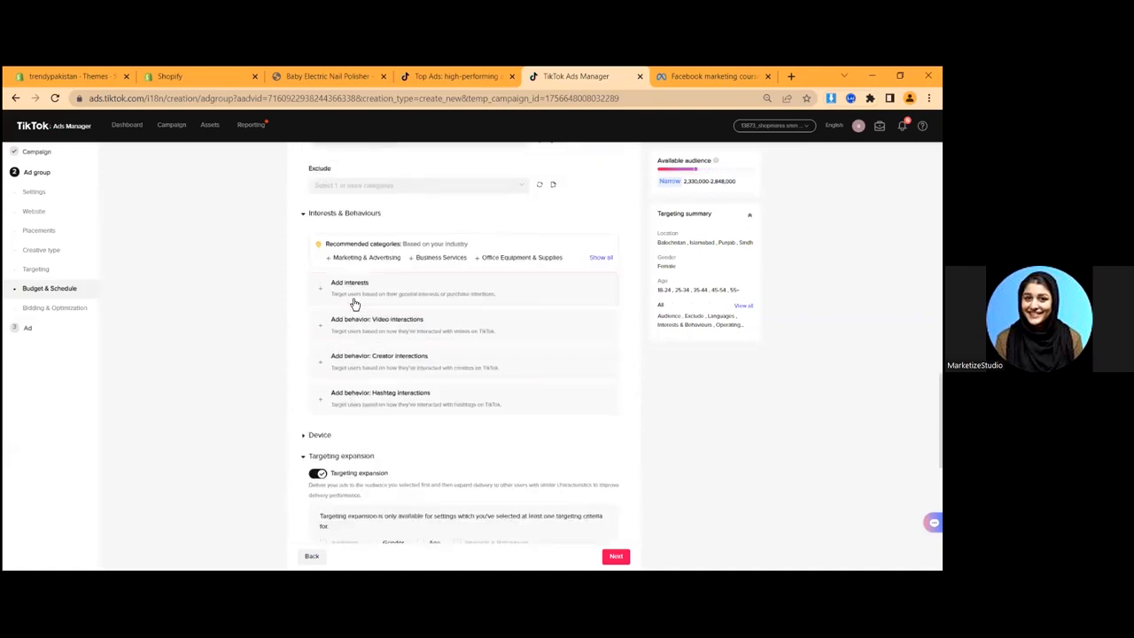
left_click(321, 272)
scroll(330, 429, "down", 1)
scroll(331, 428, "down", 12)
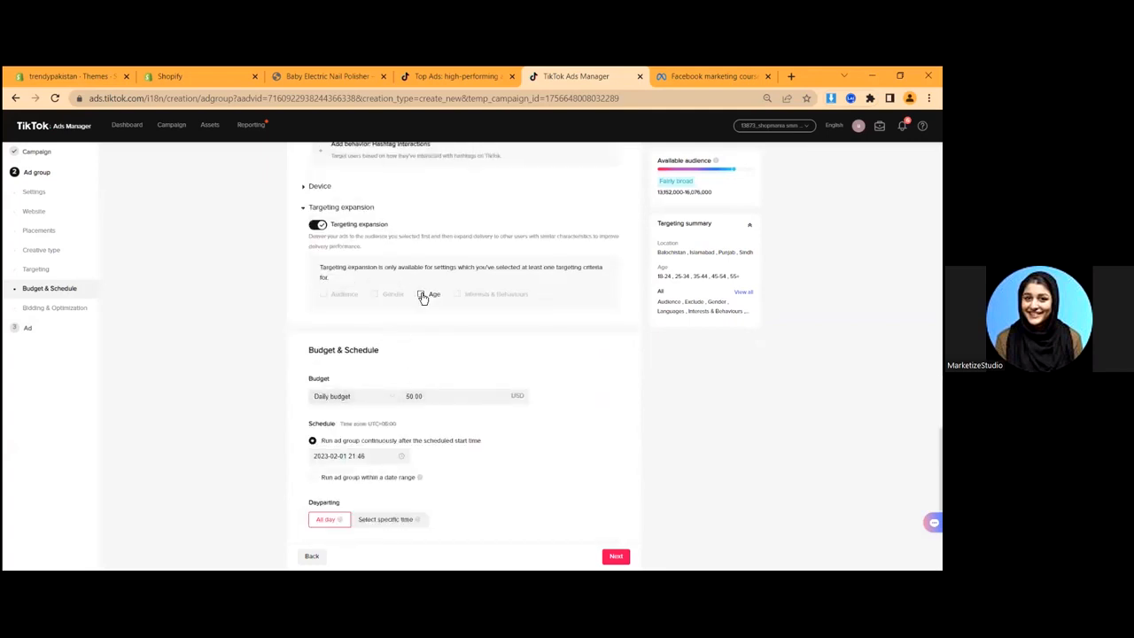
scroll(257, 367, "up", 5)
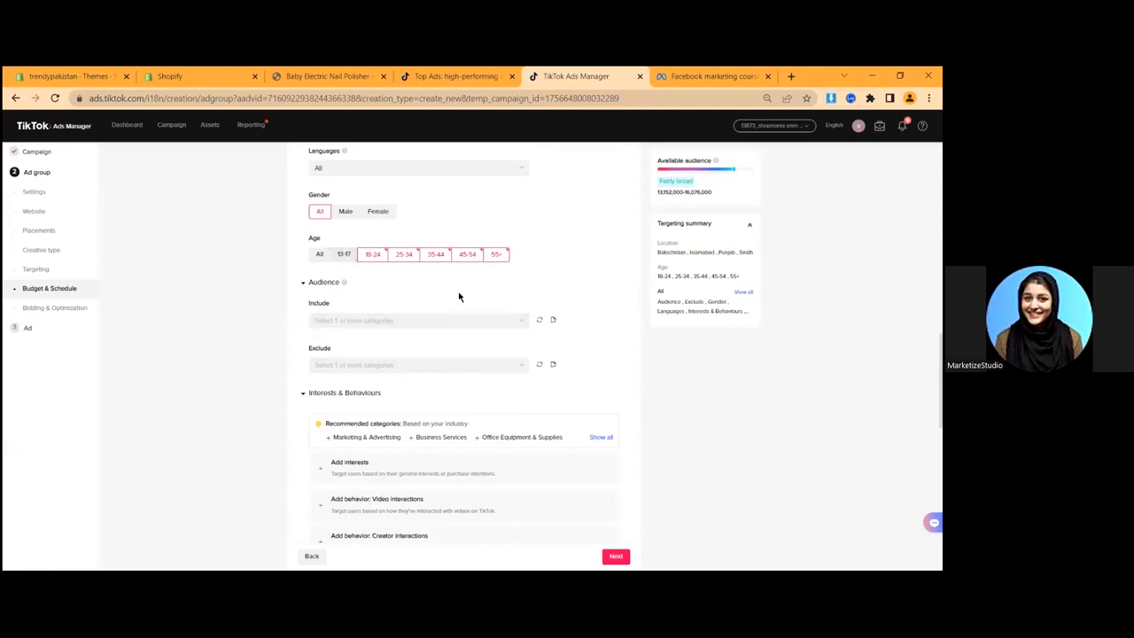
scroll(452, 343, "down", 6)
scroll(441, 307, "up", 1)
left_click(421, 294)
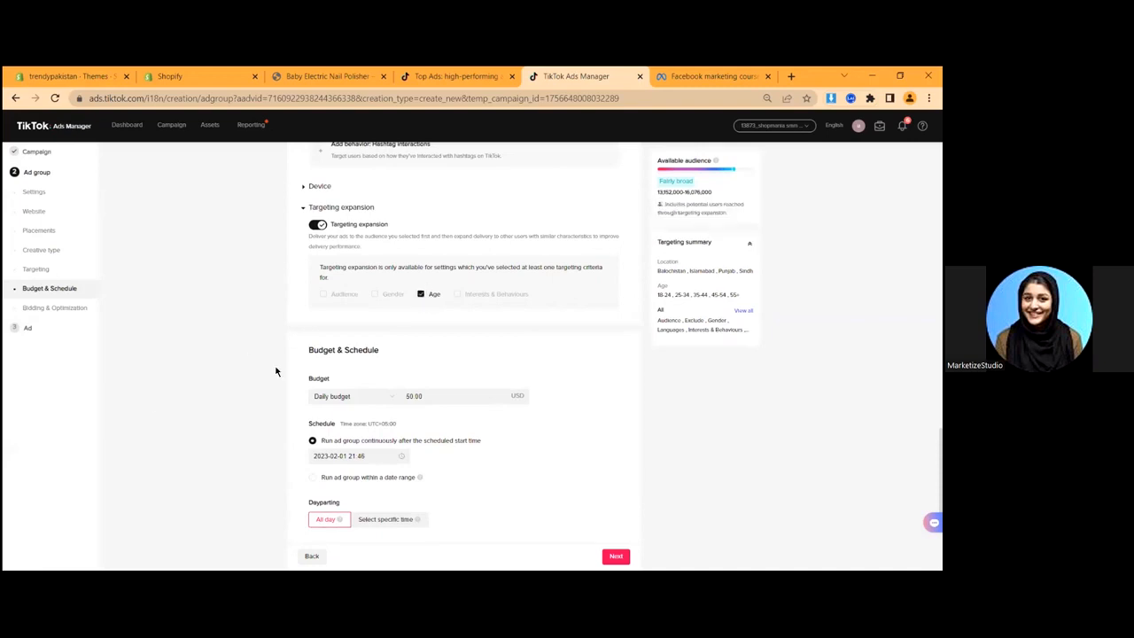
left_click(316, 225)
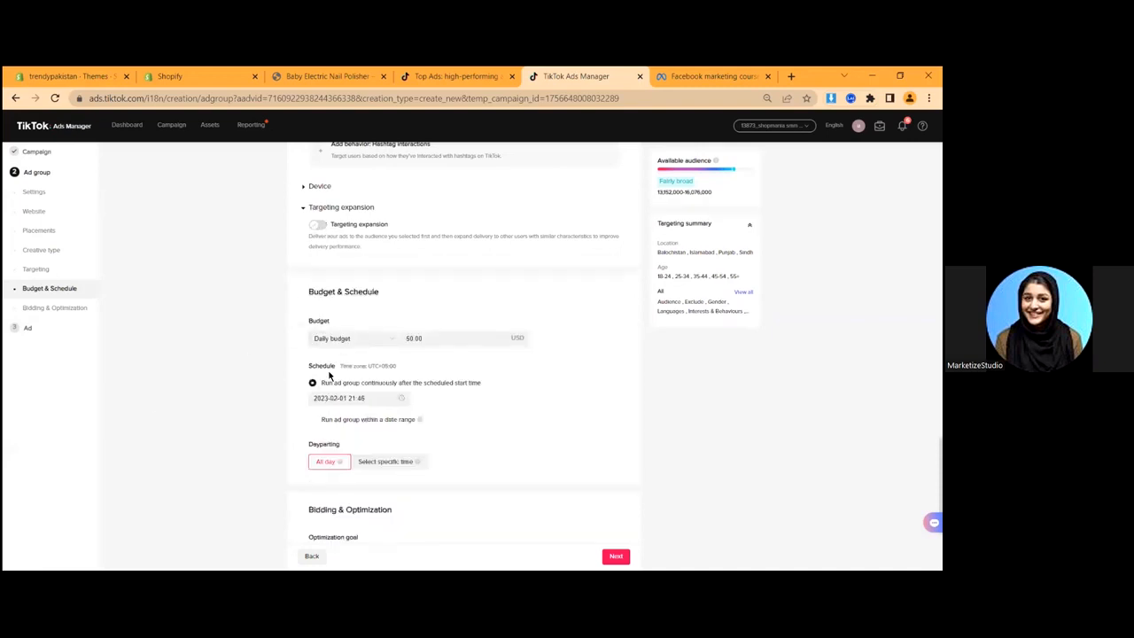
scroll(341, 293, "down", 1)
- Keep the Daily budget type and replace the 50.00 amount with 20.00 USD
left_click_drag(310, 260, 351, 260)
left_click(367, 258)
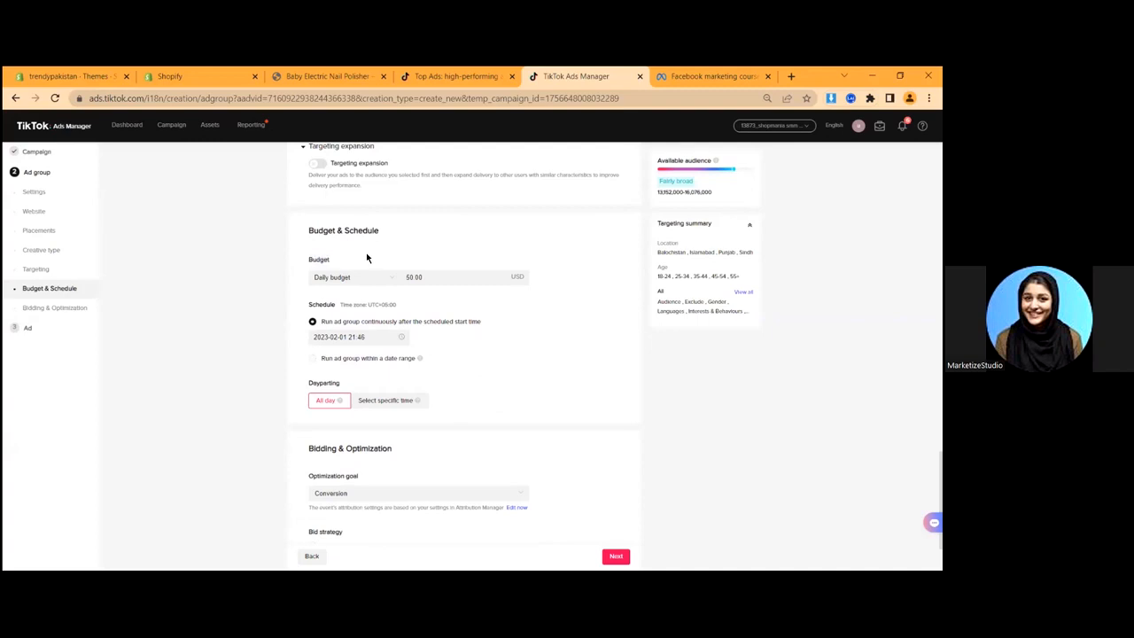
left_click(334, 278)
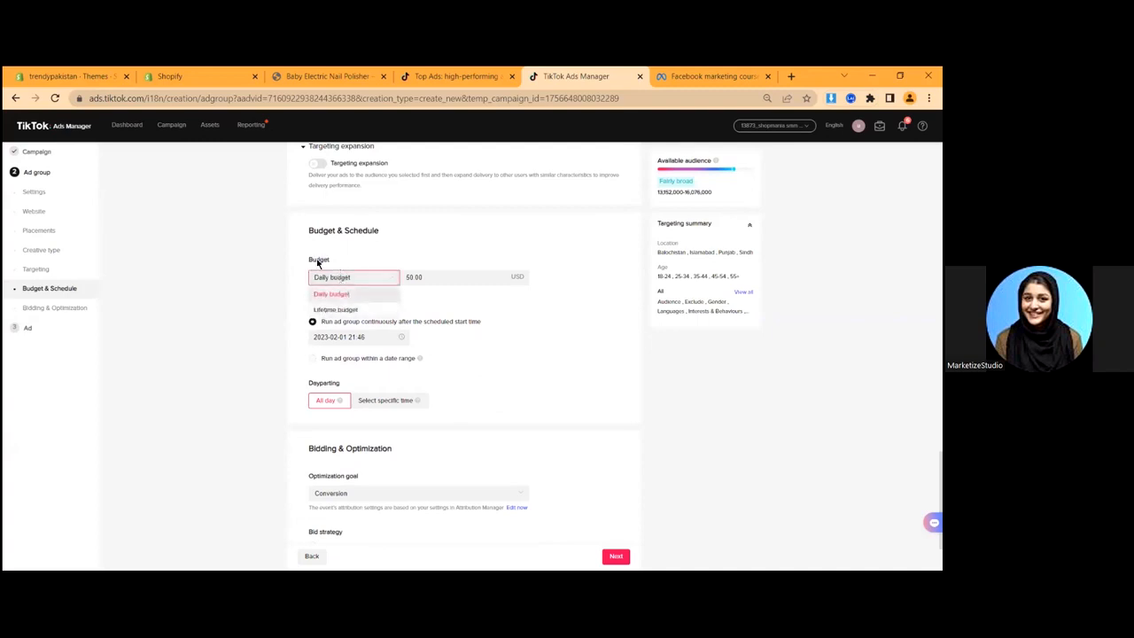
left_click(352, 262)
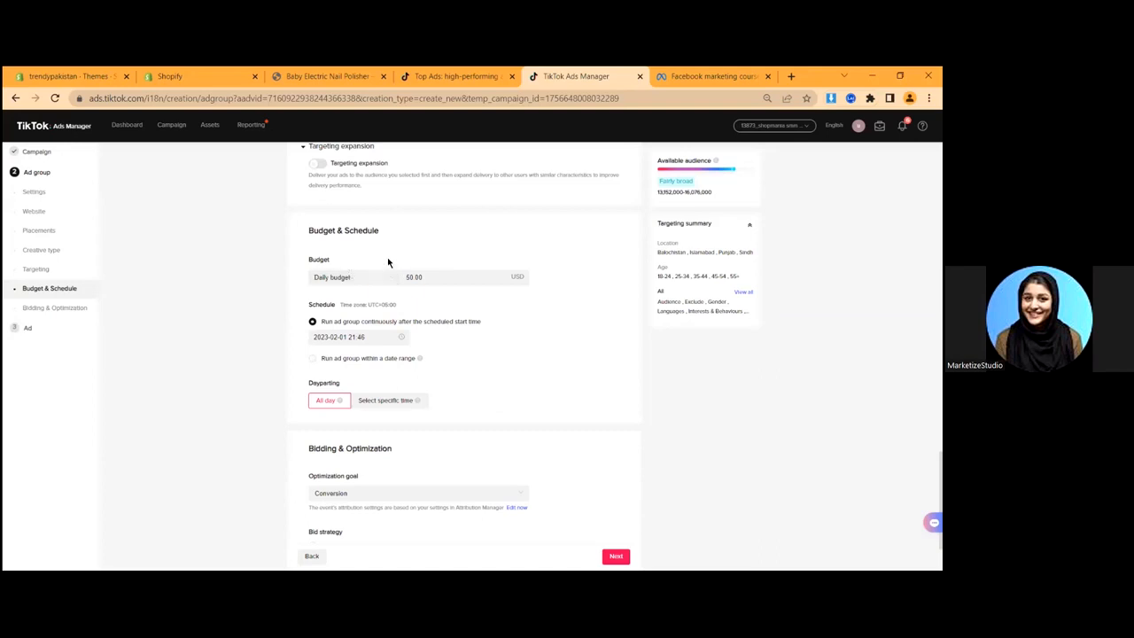
left_click(414, 276)
left_click_drag(436, 276, 380, 275)
key("Left")
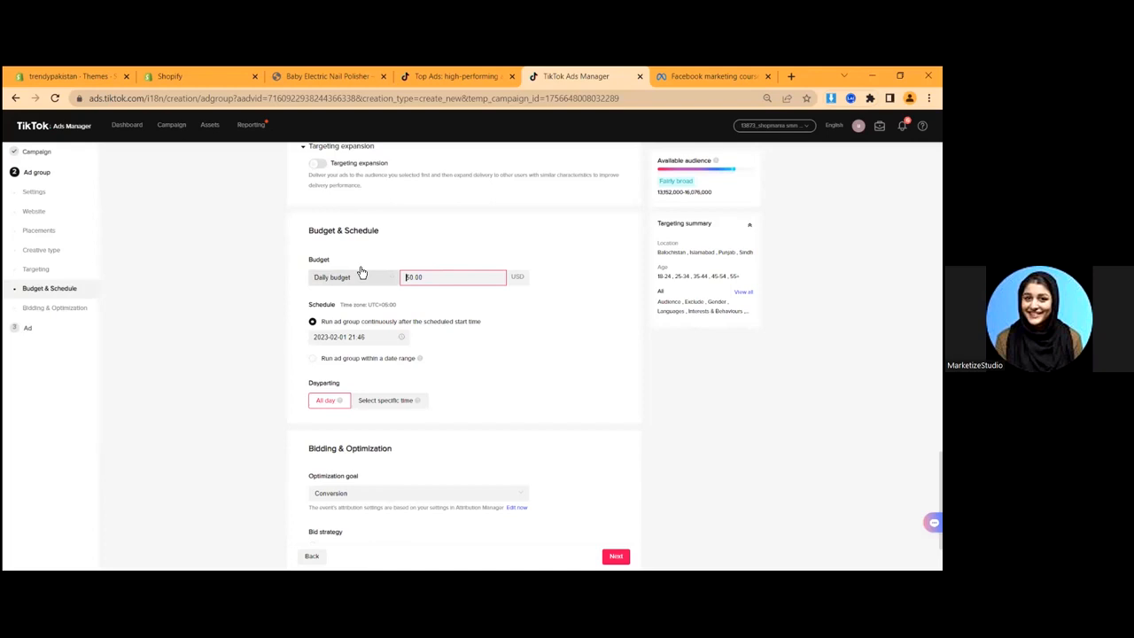
left_click_drag(425, 286, 382, 293)
type("20")
left_click(581, 160)
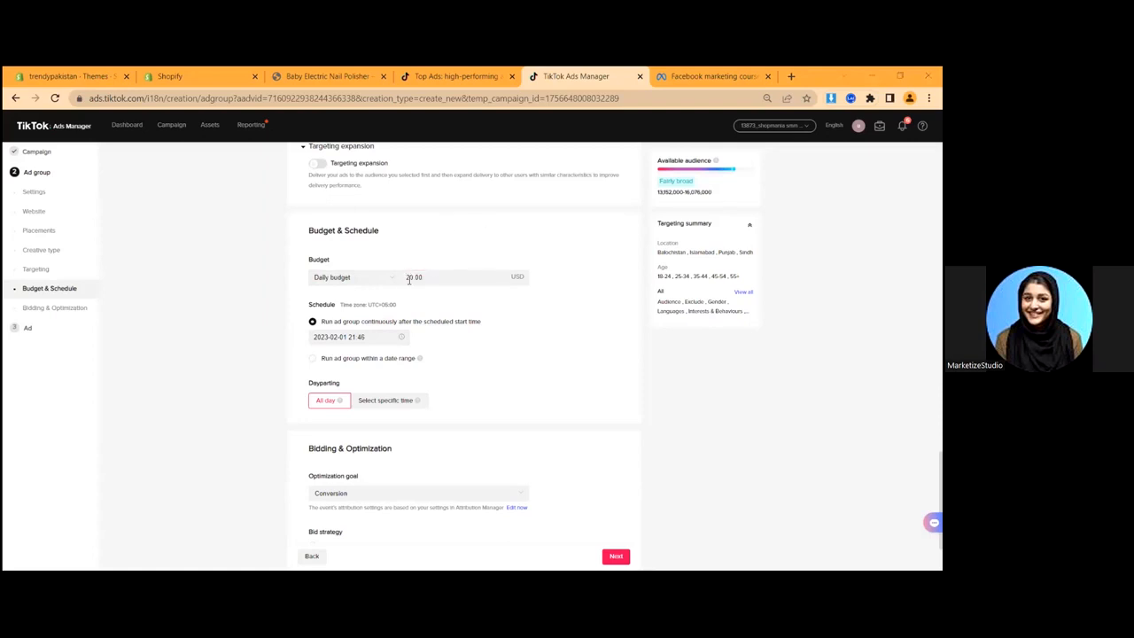
scroll(409, 280, "down", 1)
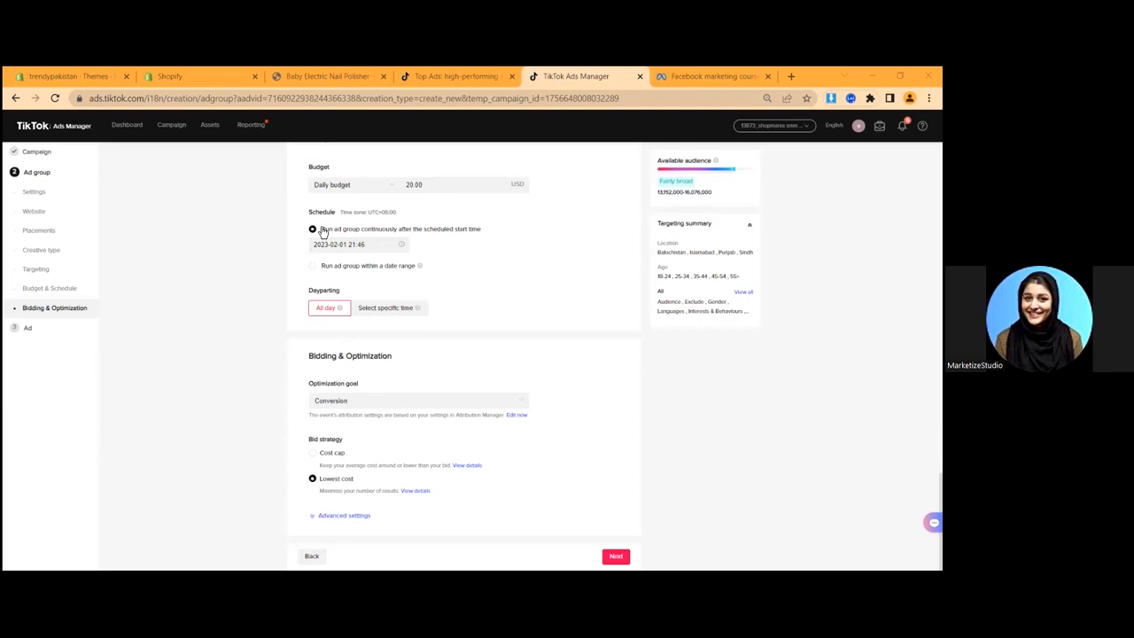
- Run the ad group within a date range starting 2023-02-02 at 00:00
left_click(321, 265)
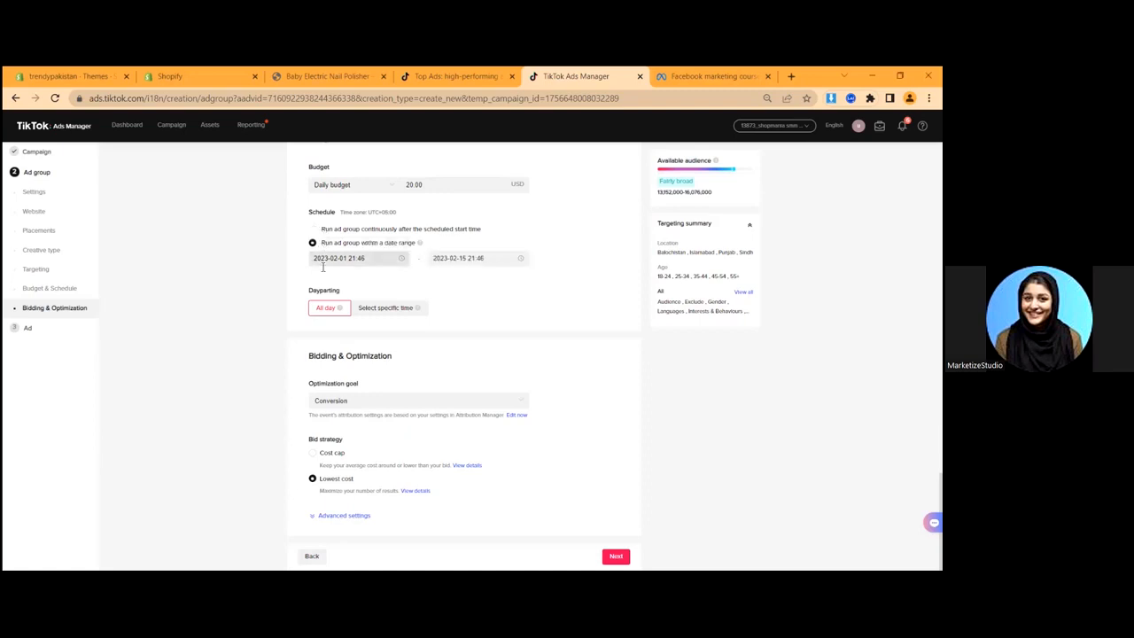
left_click(359, 258)
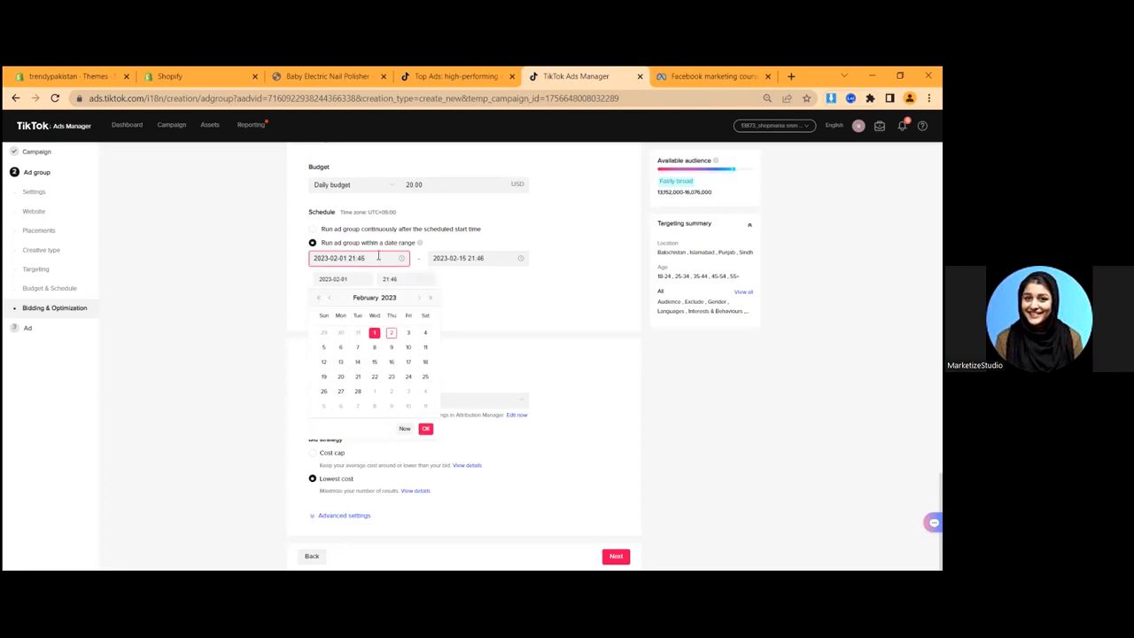
left_click(393, 333)
left_click(392, 279)
scroll(401, 320, "up", 4)
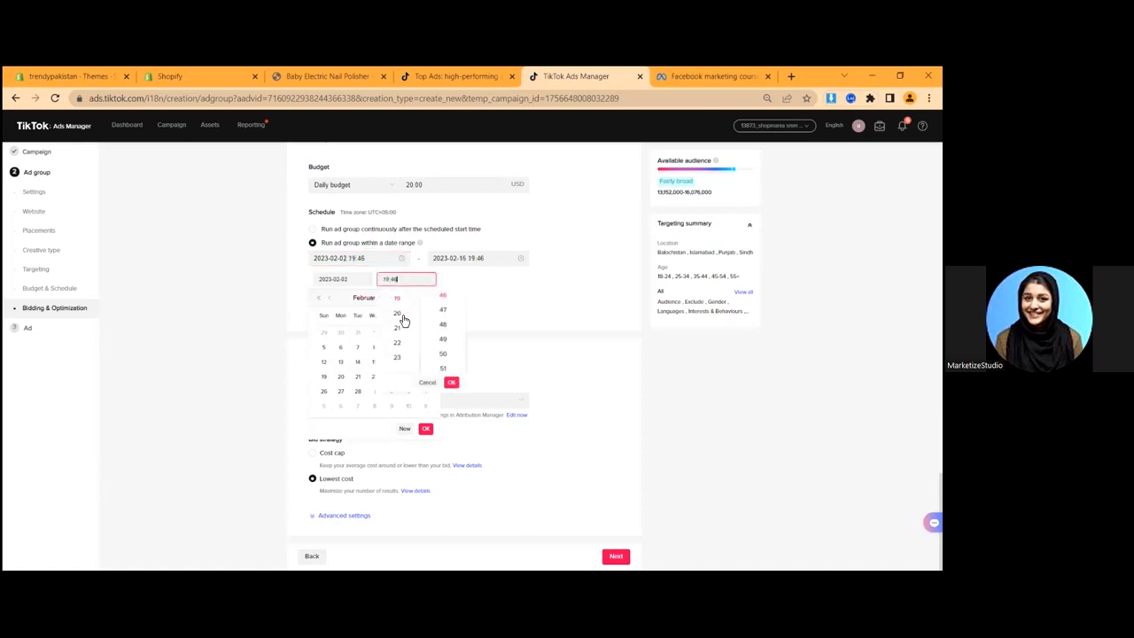
scroll(445, 328, "up", 8)
left_click(451, 381)
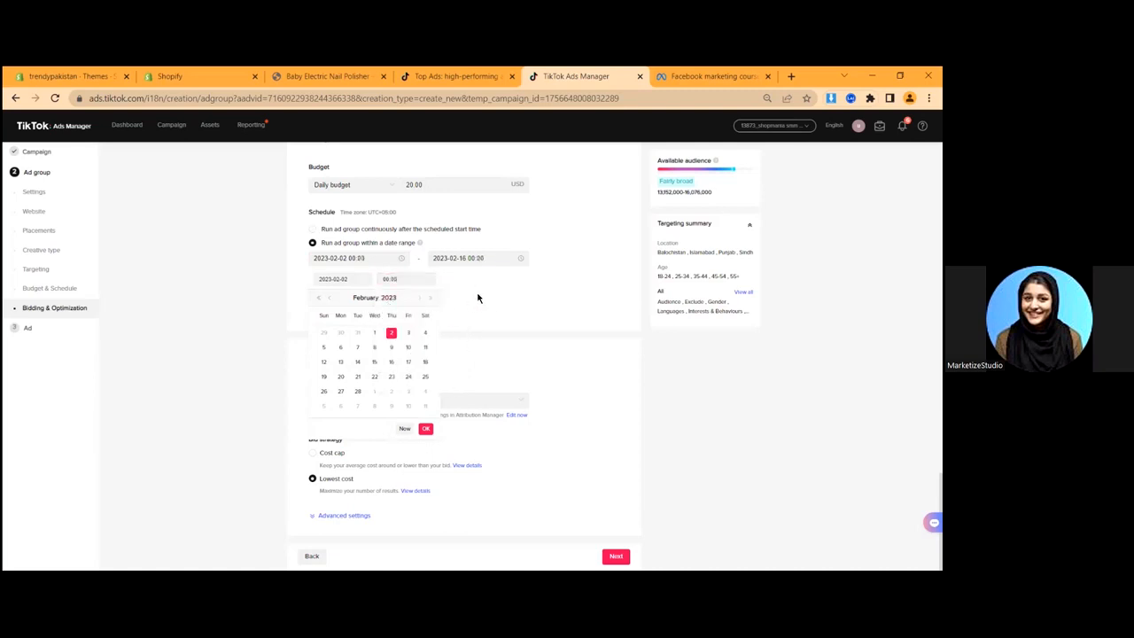
- Set the end date to 2023-02-28 and switch dayparting to specific times
left_click(470, 257)
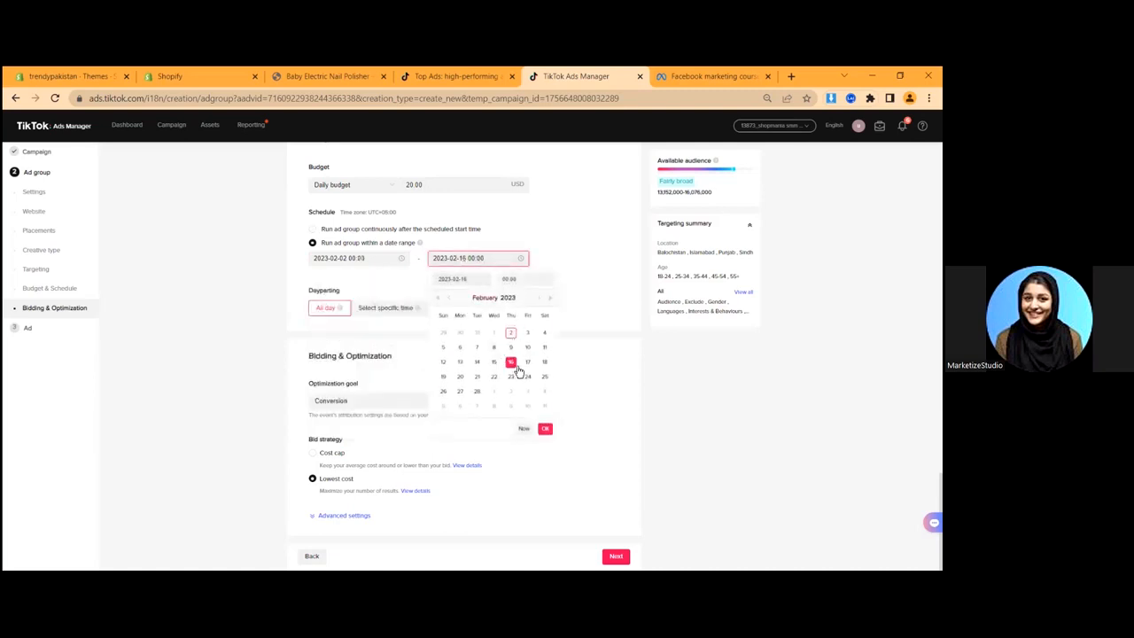
left_click(476, 390)
left_click(276, 329)
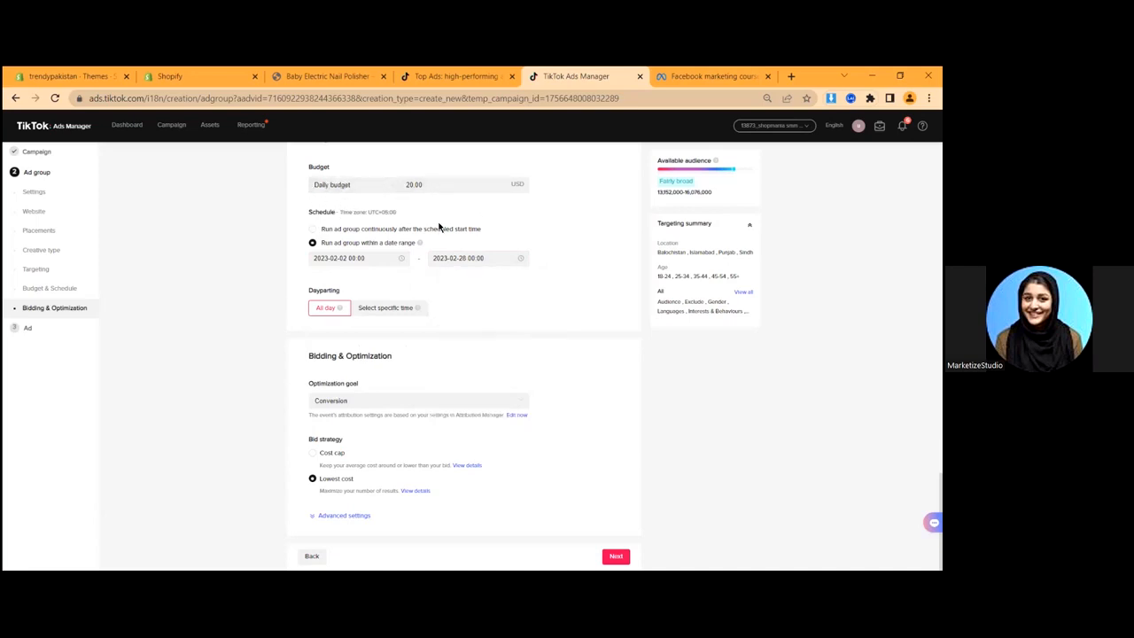
left_click(391, 262)
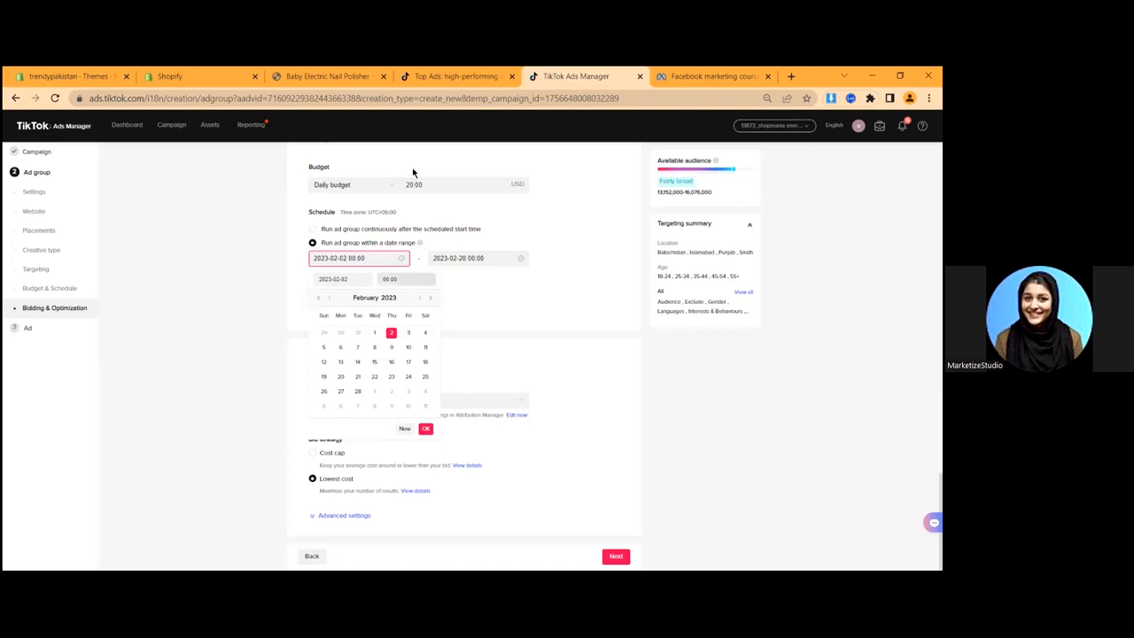
left_click(198, 264)
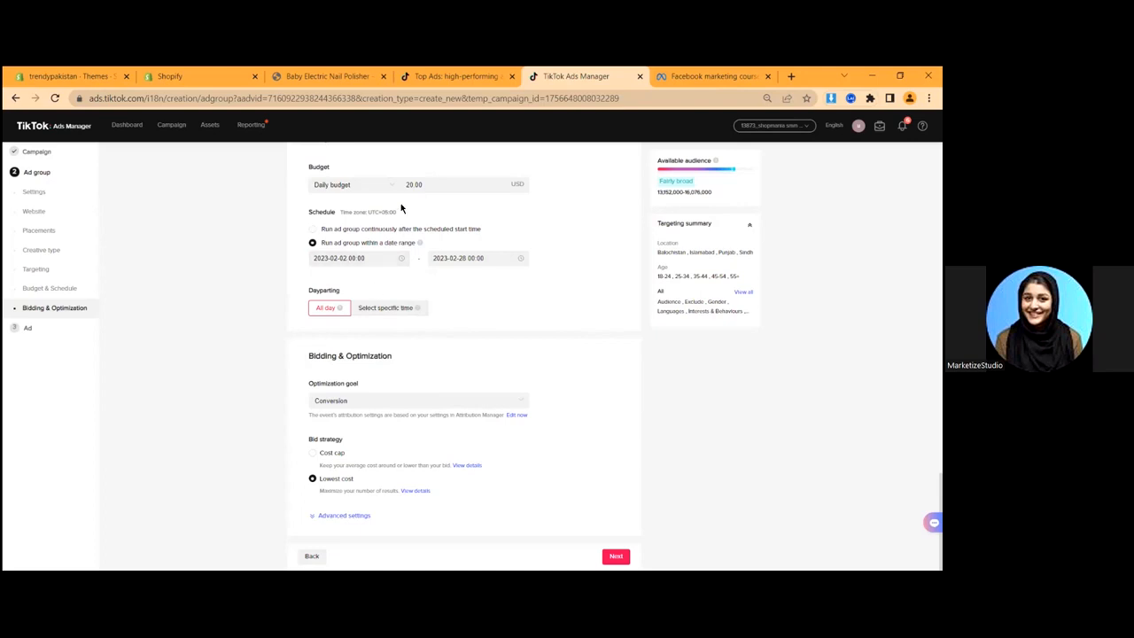
left_click(381, 309)
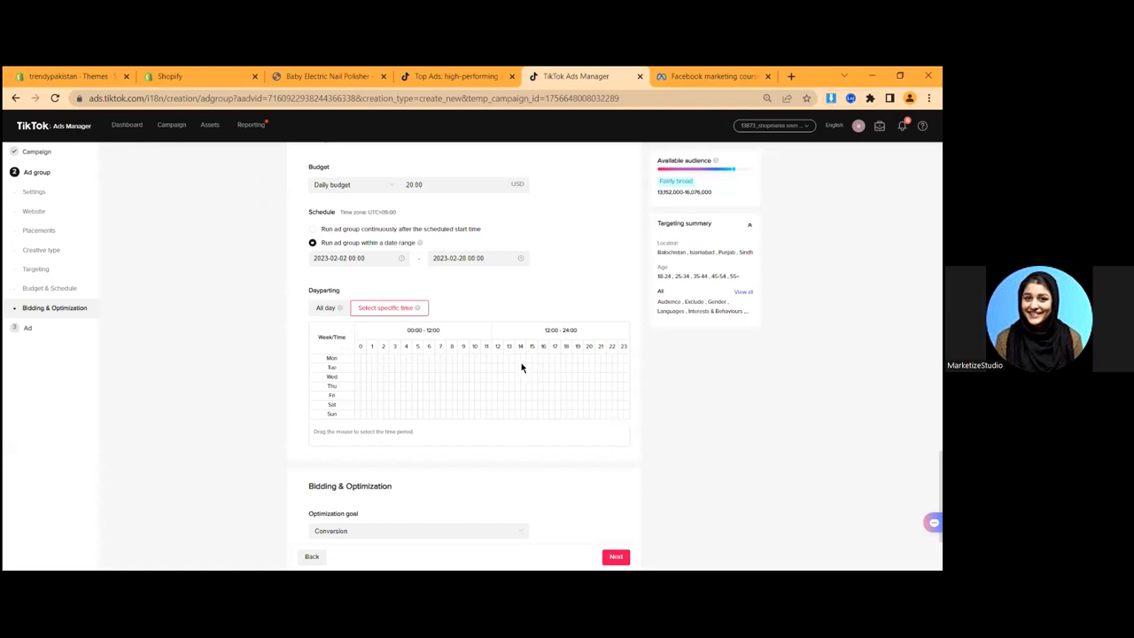
- Mark 14:00–24:00 Monday through Sunday in the dayparting grid, clearing and redoing the selection once
left_click_drag(518, 360, 622, 422)
scroll(526, 388, "down", 1)
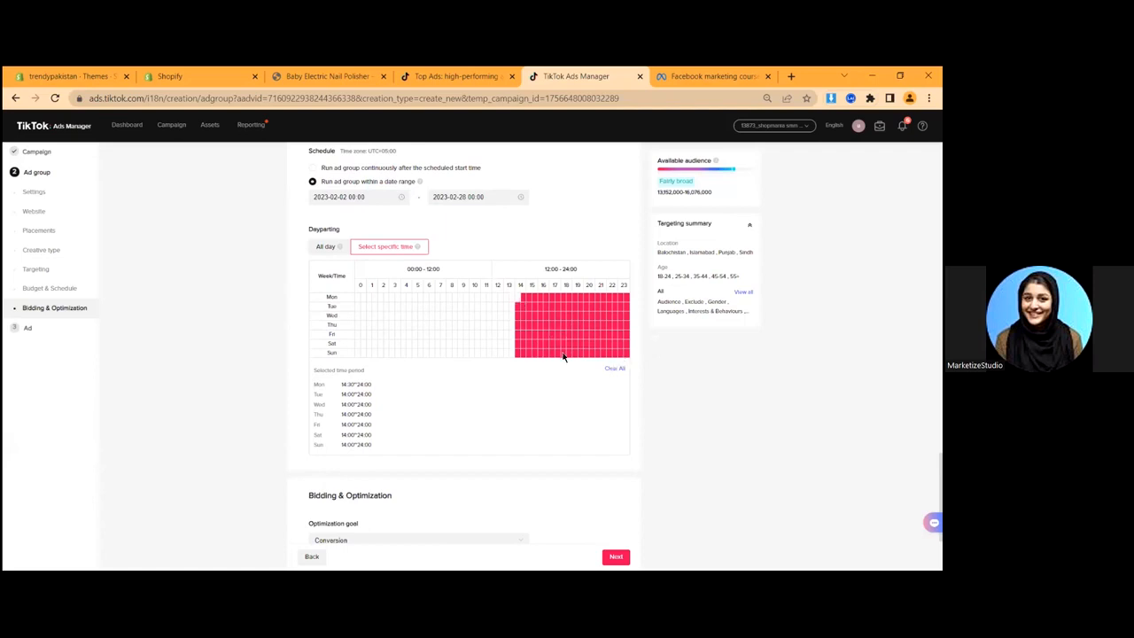
left_click(613, 370)
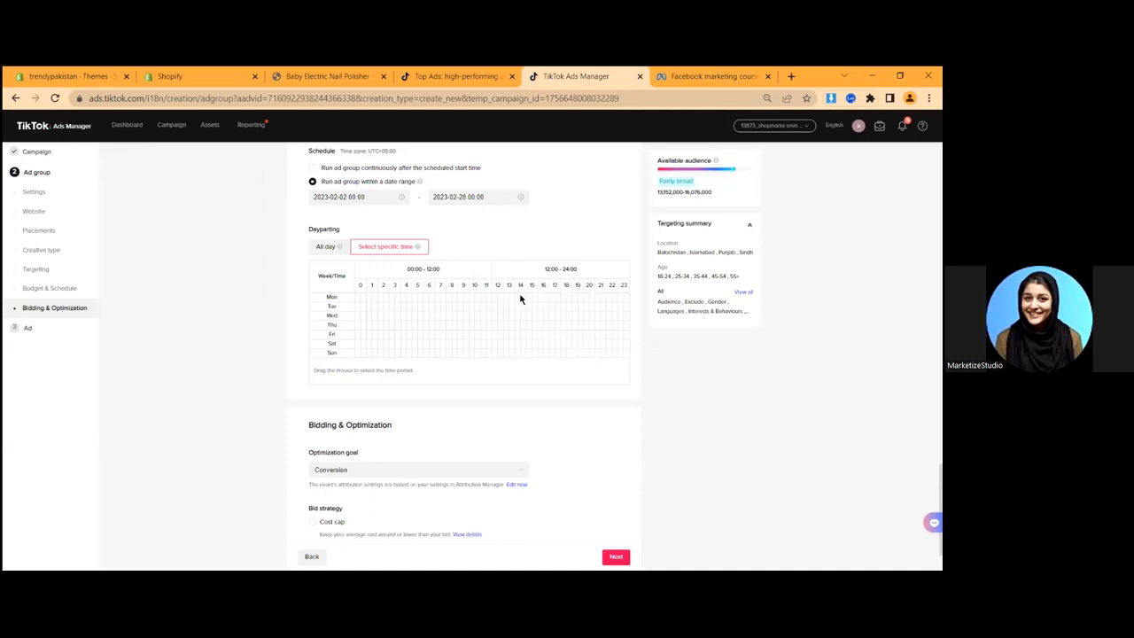
left_click_drag(519, 302, 630, 357)
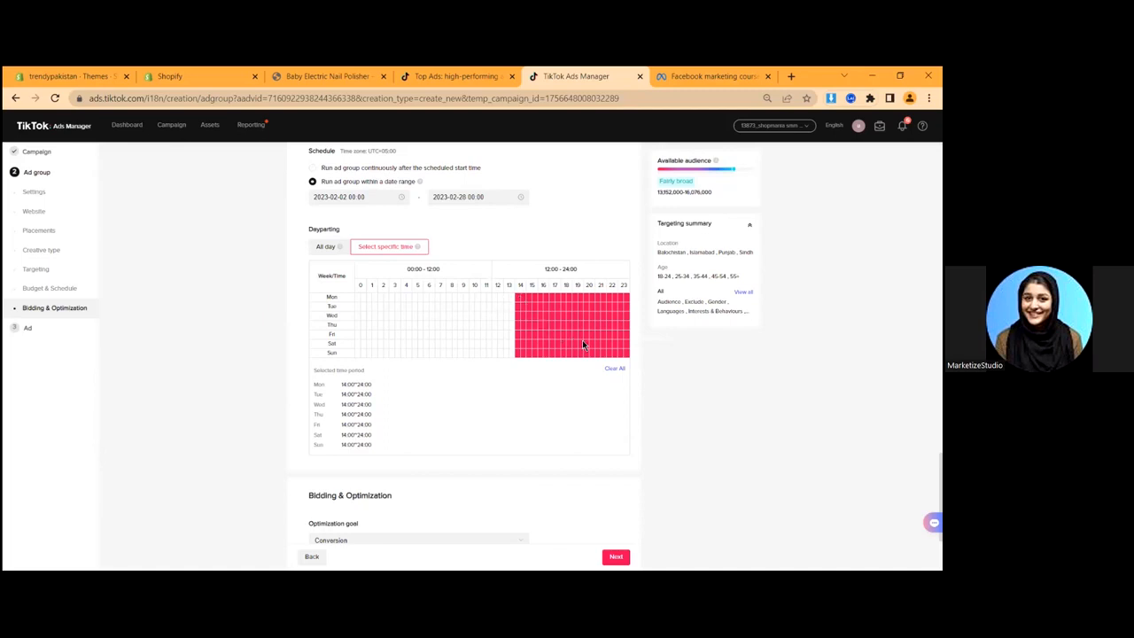
scroll(381, 374, "down", 2)
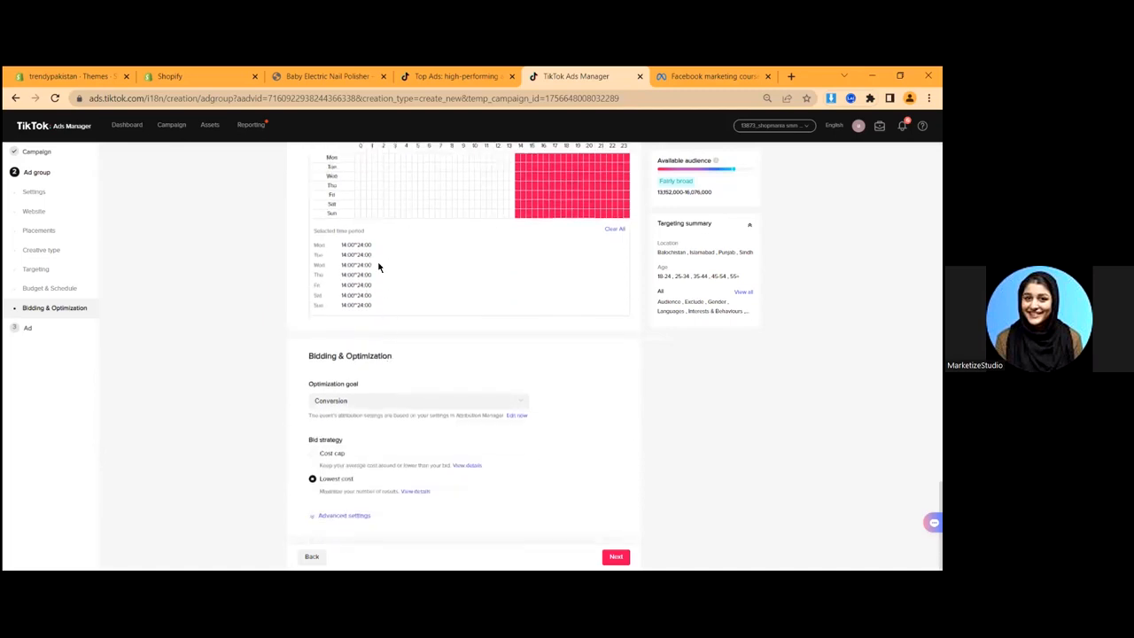
scroll(506, 315, "up", 3)
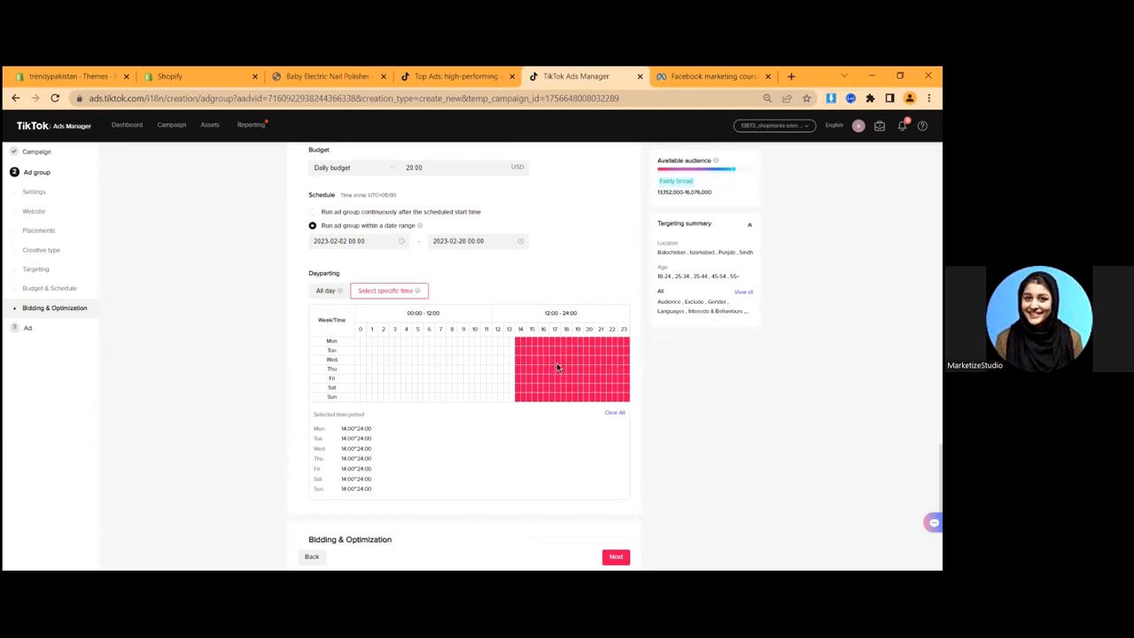
scroll(556, 366, "down", 3)
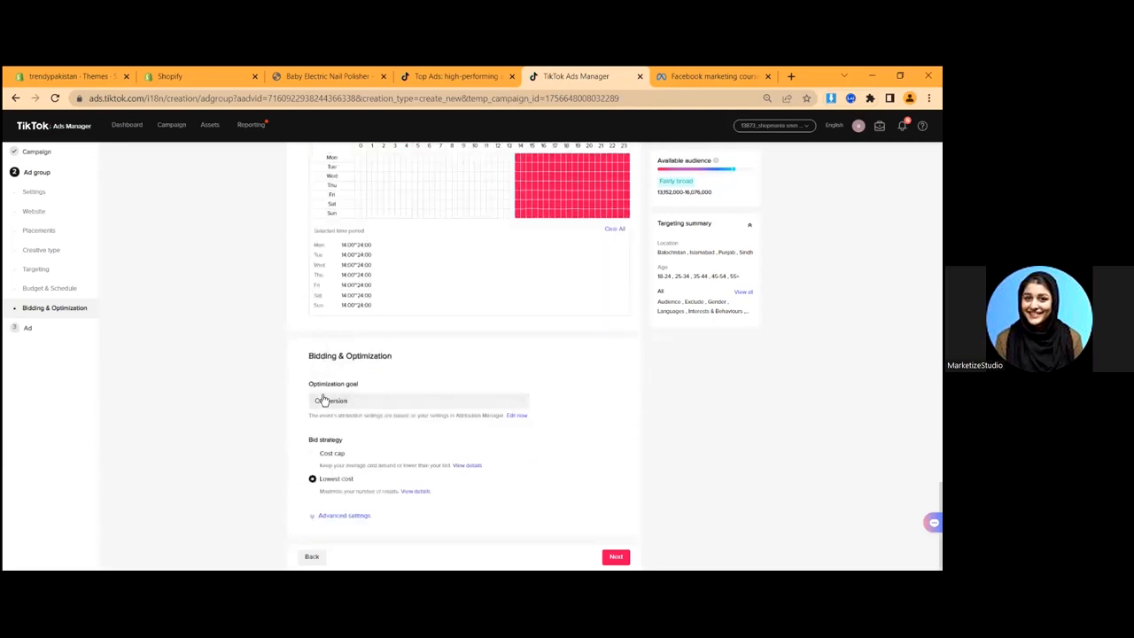
- Keep Conversion as the optimization goal, reveal advanced bidding settings, and continue to the Ad step
left_click_drag(310, 356, 425, 359)
left_click(425, 359)
left_click(358, 404)
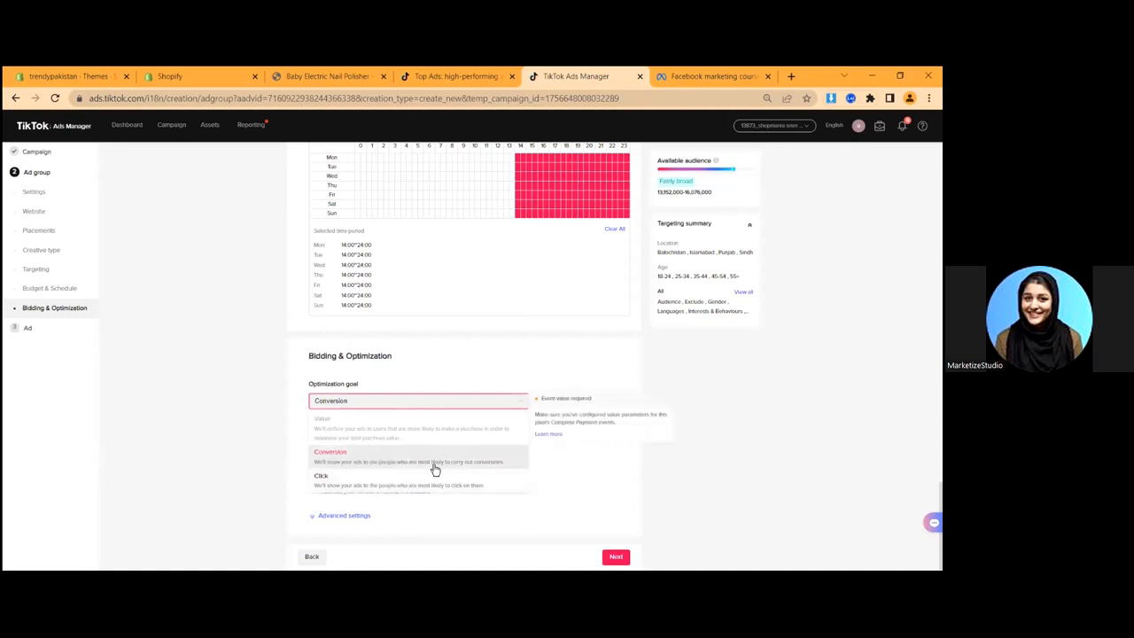
left_click(399, 464)
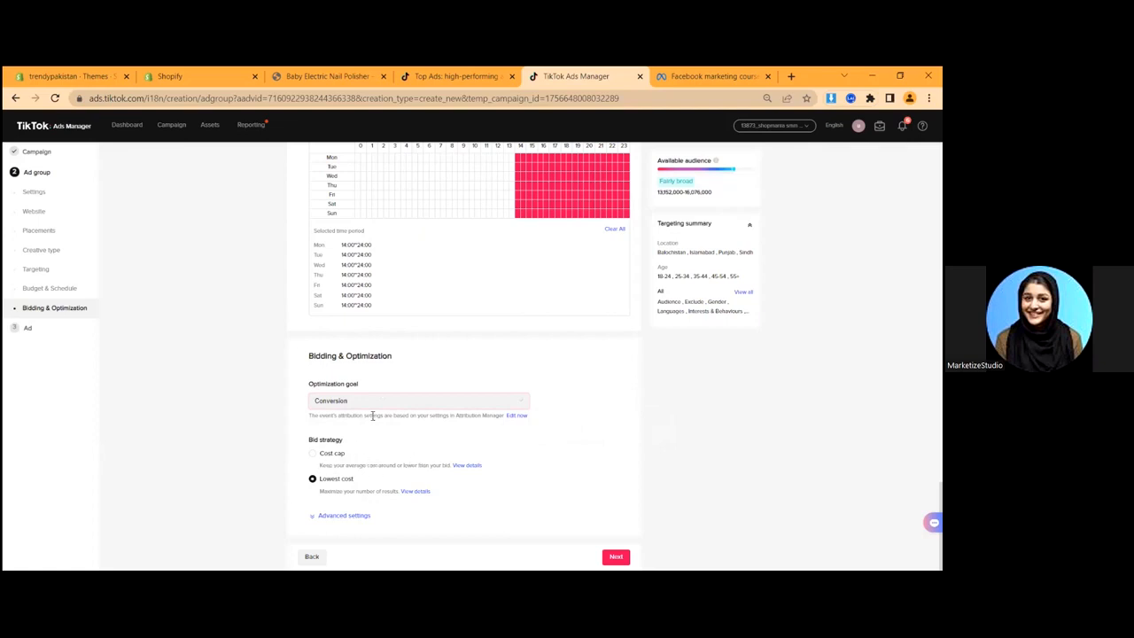
left_click(335, 517)
scroll(359, 407, "down", 1)
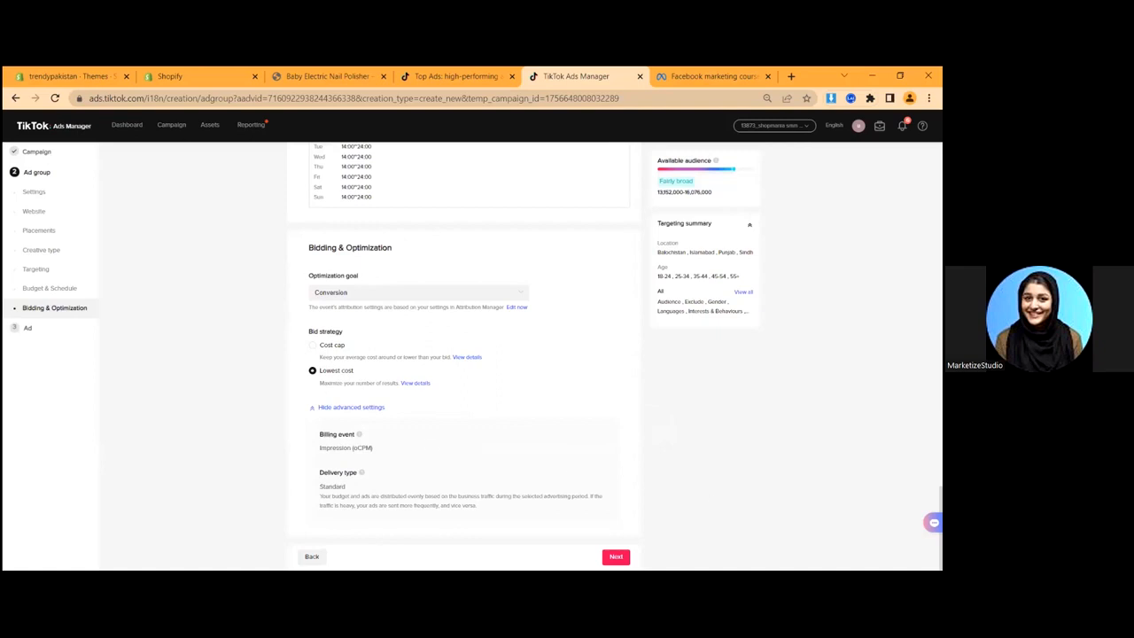
left_click(616, 556)
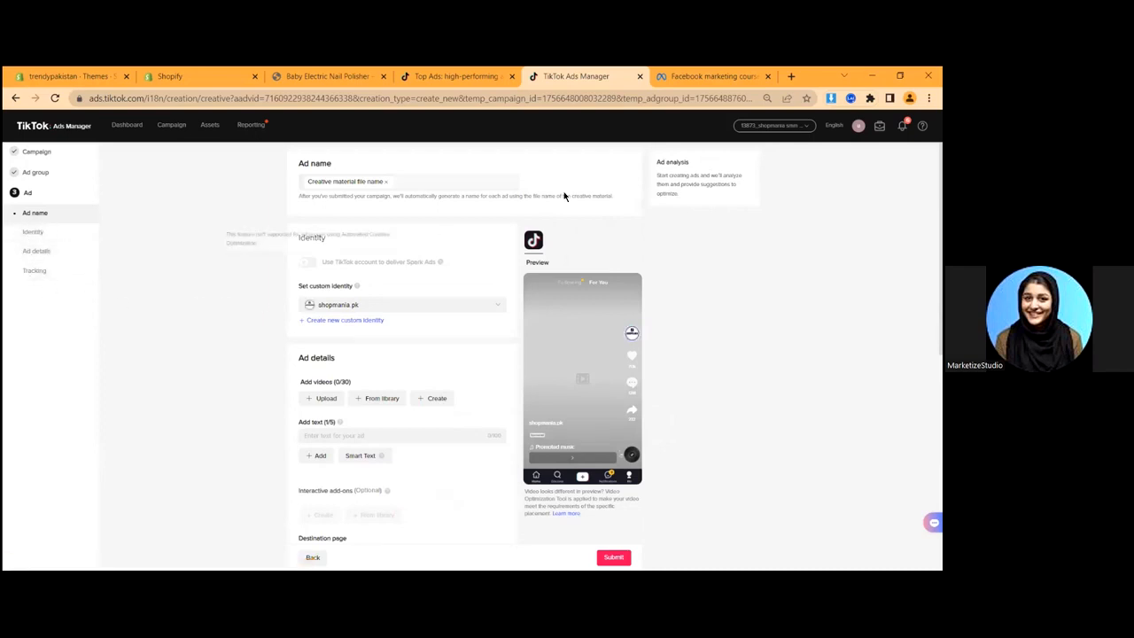
- Rename the ad to 'Video ad 1- Hook 1' and begin a new custom identity
left_click(380, 182)
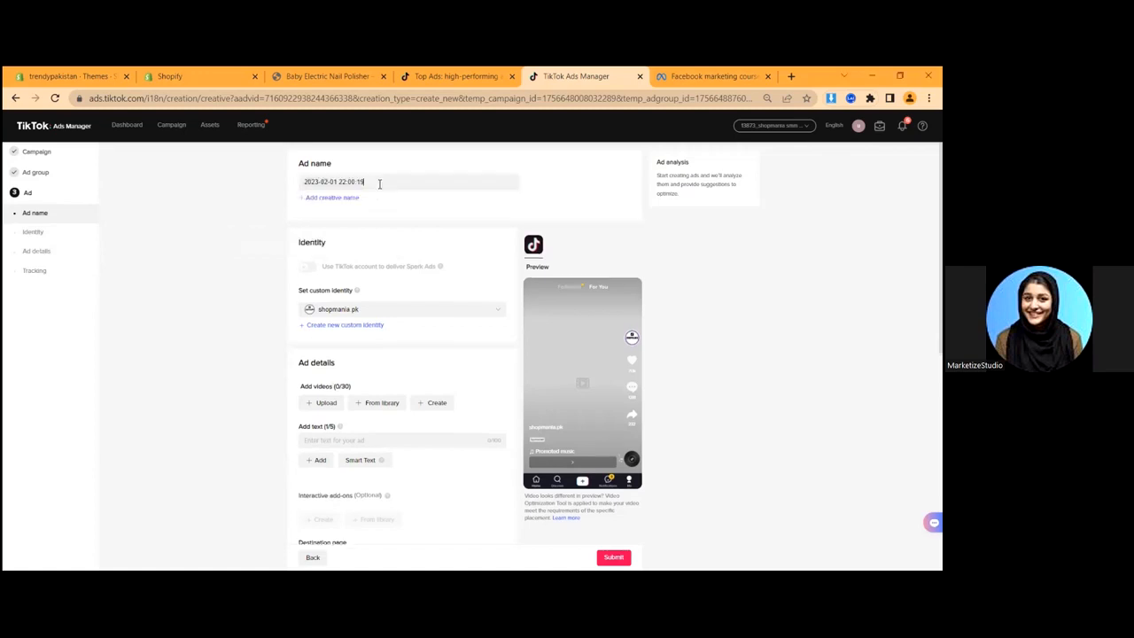
key("ctrl+a")
type("Video")
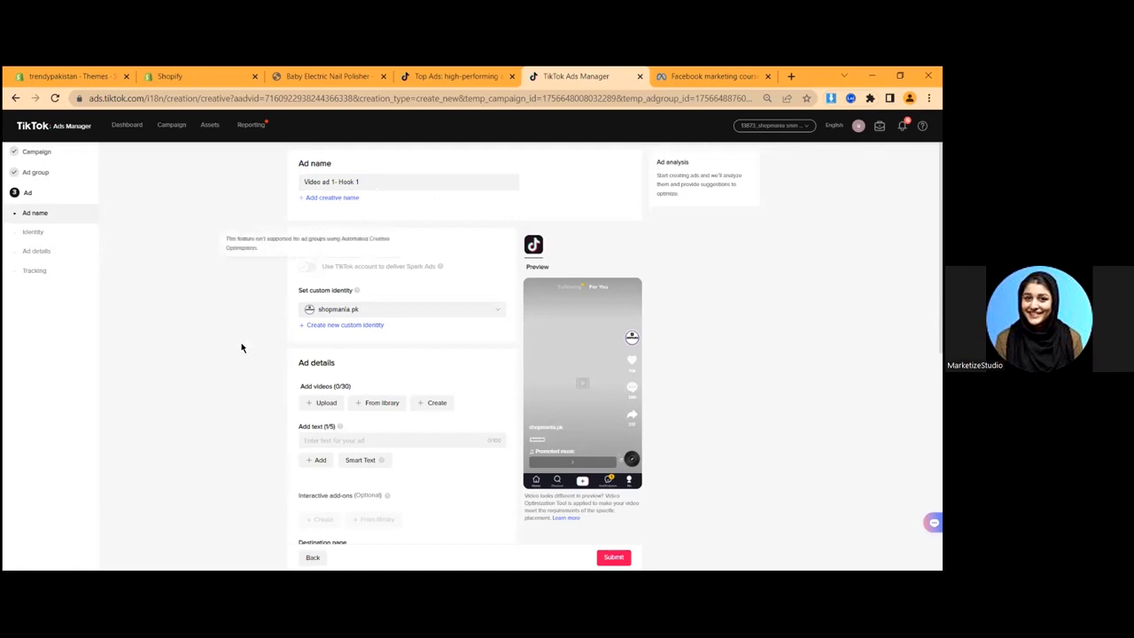
left_click(343, 325)
left_click(429, 218)
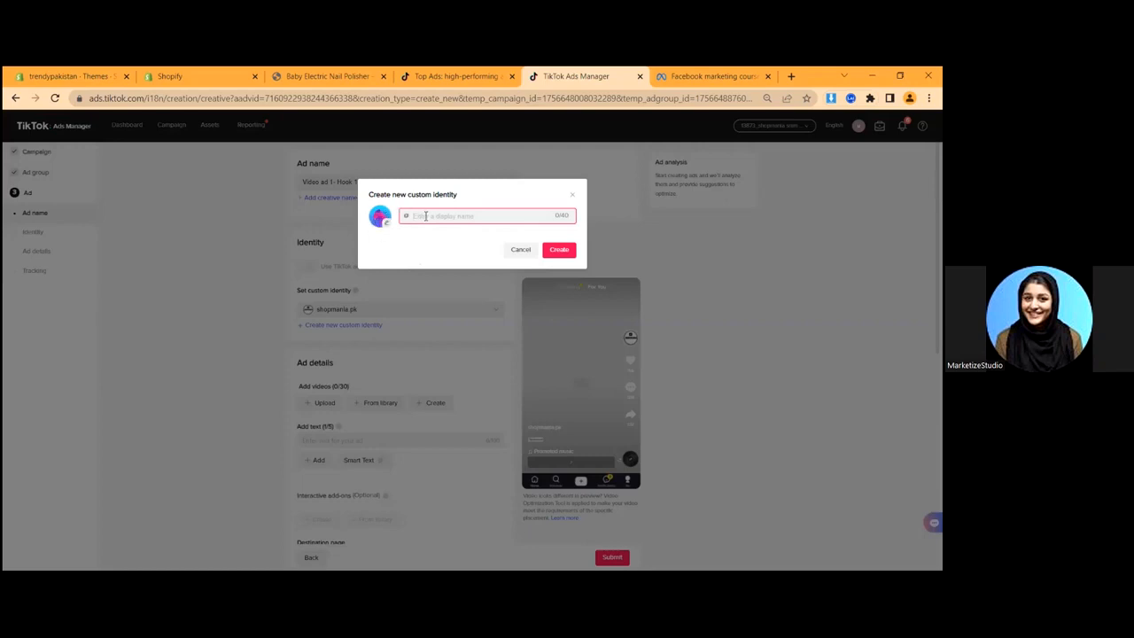
- Create a custom identity with the display name 'TrendyPakistan'
type("TrendyPakistan")
left_click(385, 221)
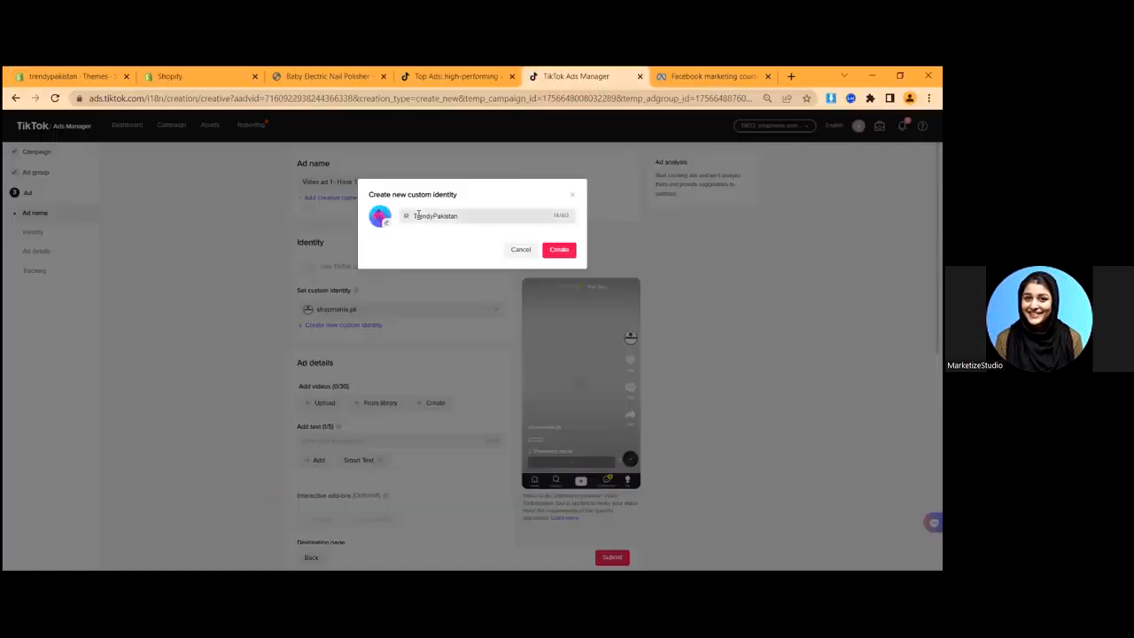
left_click_drag(413, 215, 467, 215)
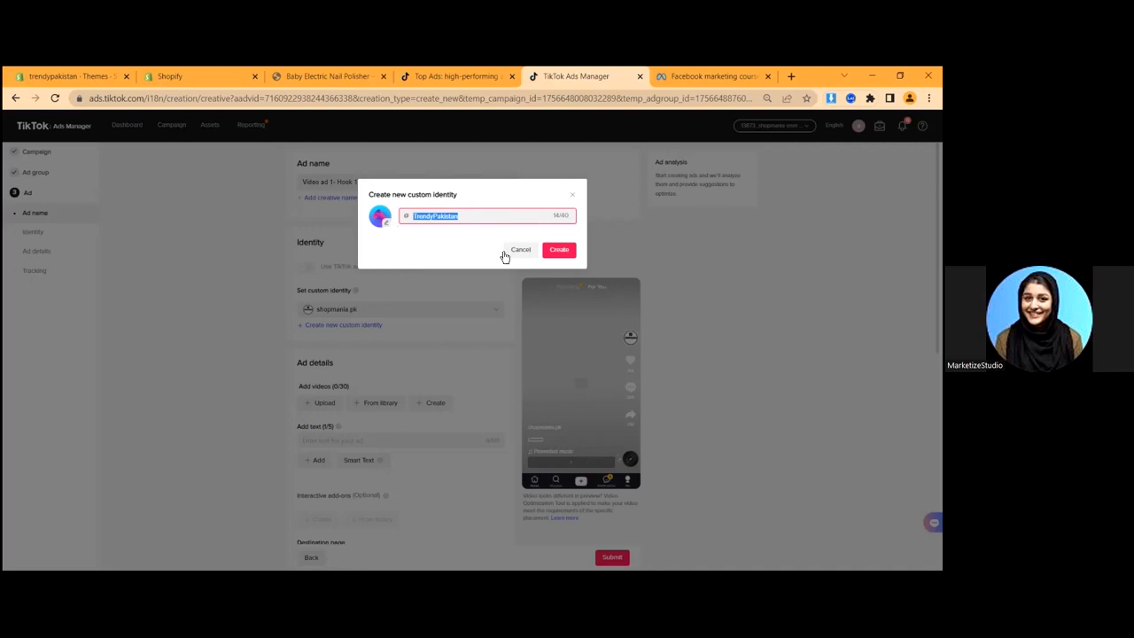
left_click(564, 253)
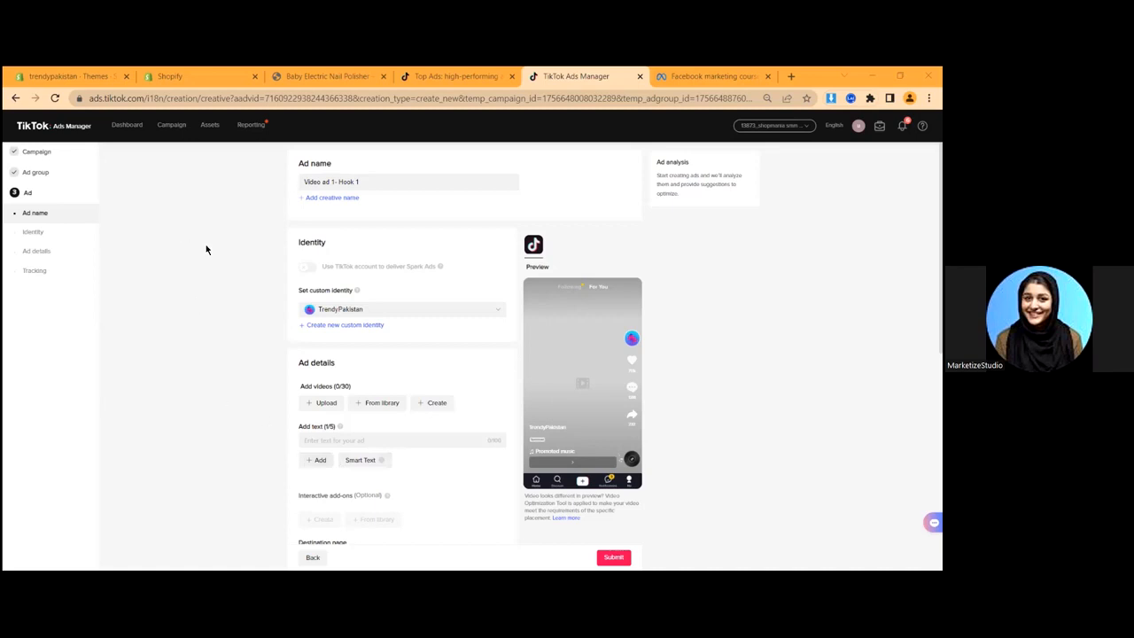
mouse_move(437, 268)
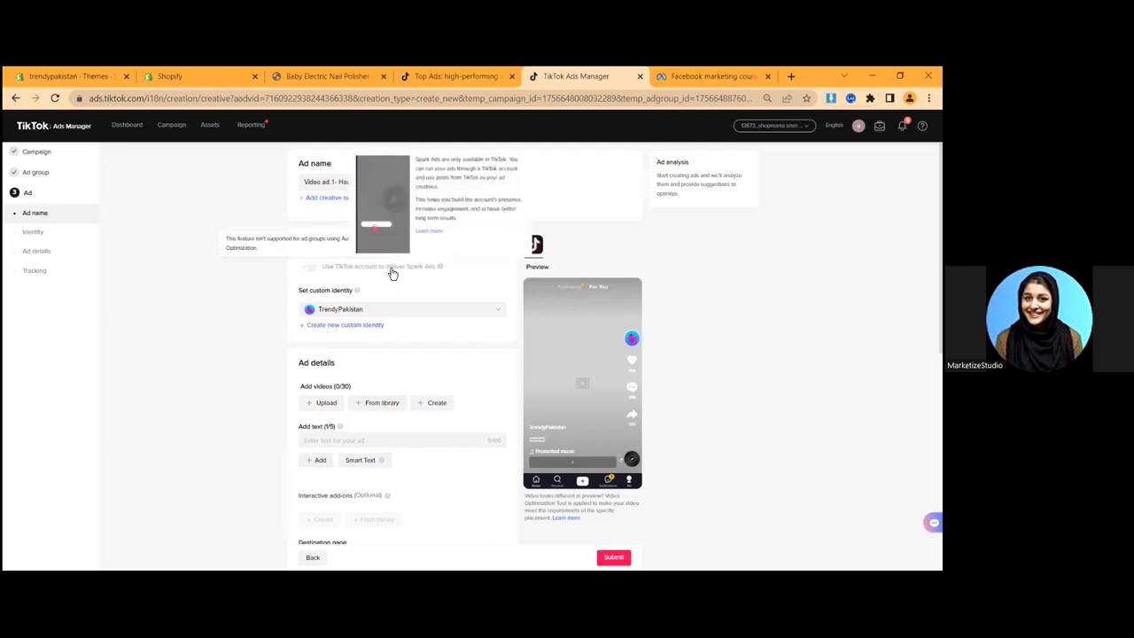
left_click(339, 309)
left_click(254, 301)
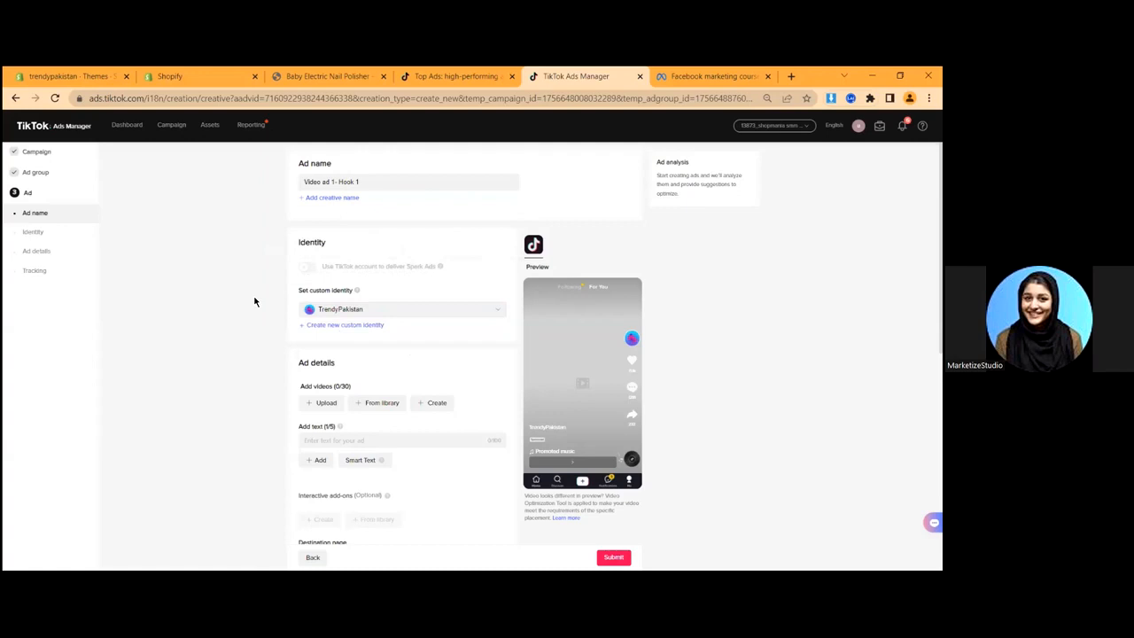
mouse_move(307, 266)
scroll(262, 328, "down", 2)
scroll(263, 299, "up", 2)
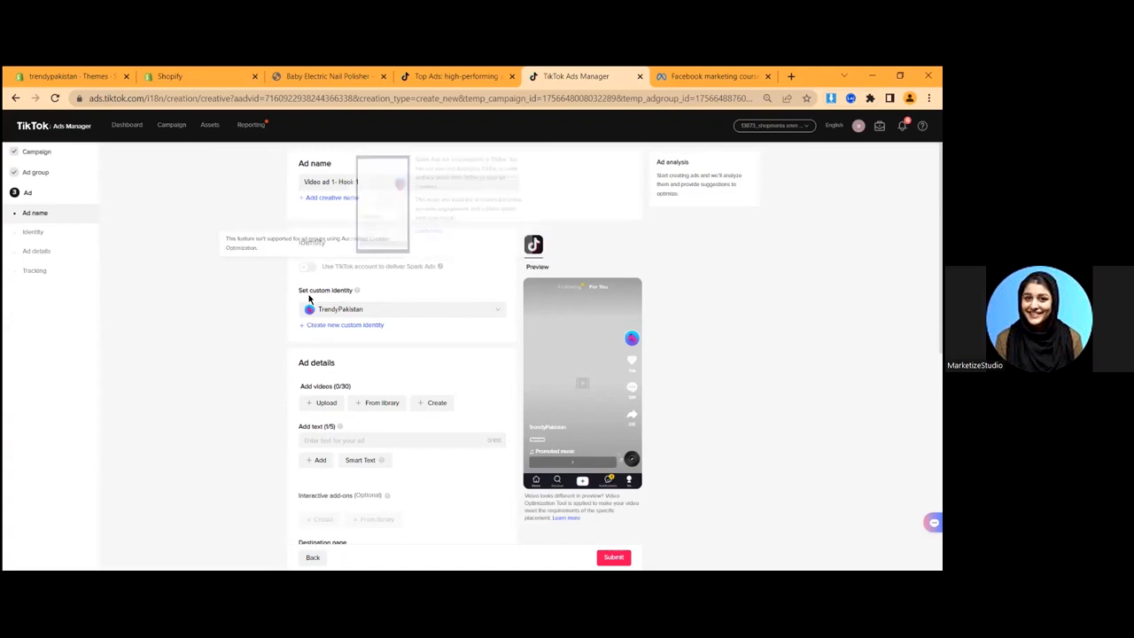
left_click_drag(293, 294, 355, 292)
left_click(373, 293)
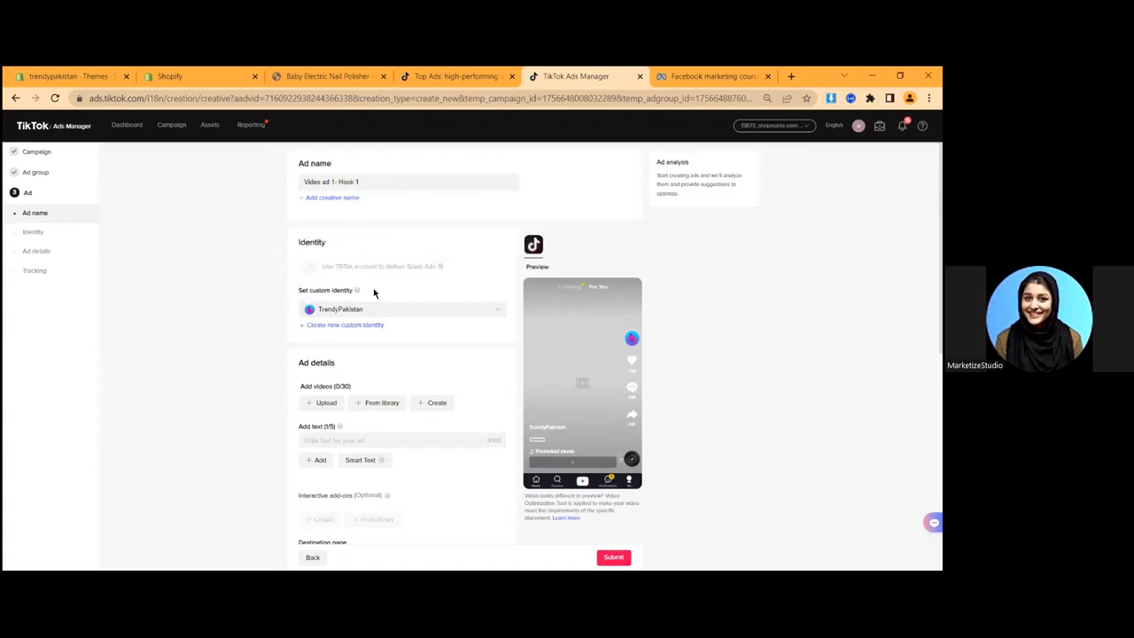
scroll(331, 302, "down", 1)
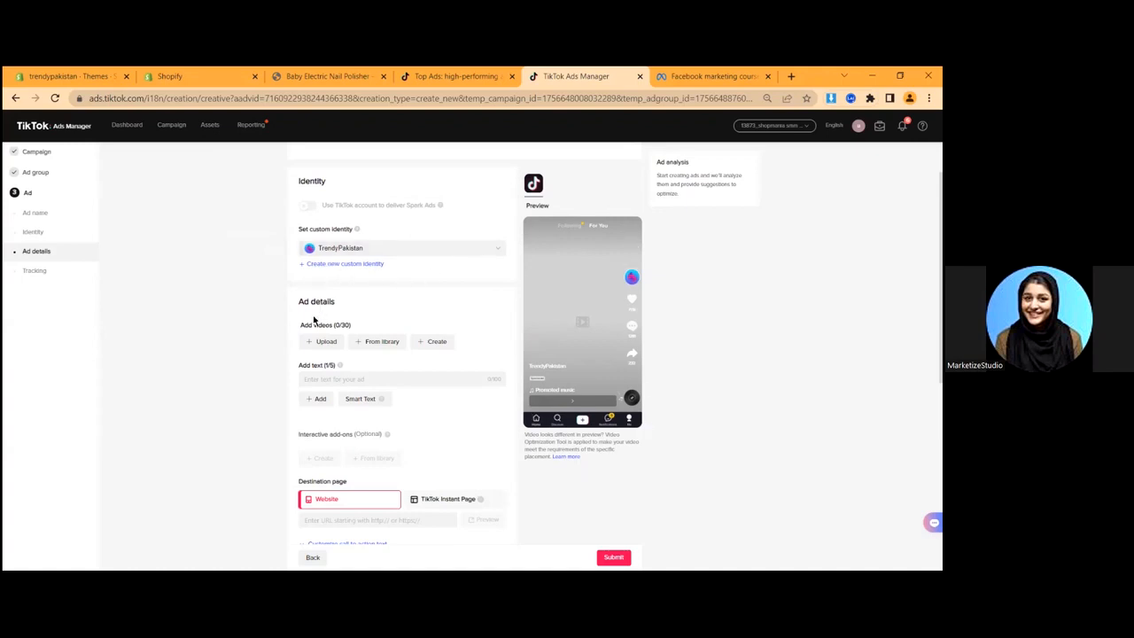
- Add three ad texts offering 50% off and free delivery today only
scroll(314, 320, "down", 2)
triple_click(325, 203)
left_click(321, 220)
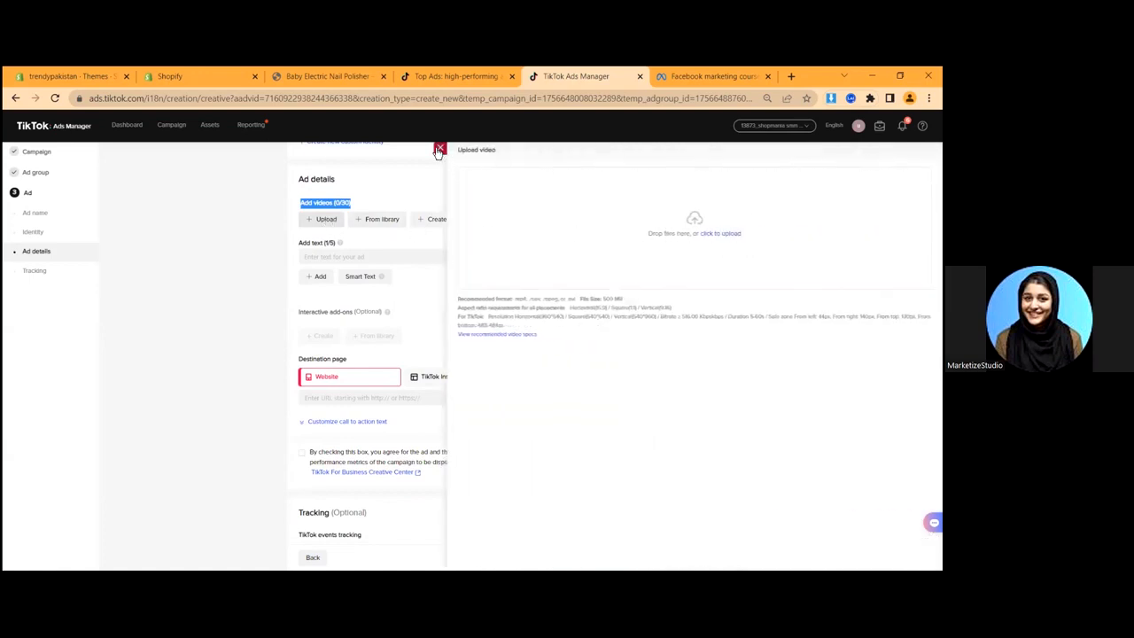
left_click(439, 149)
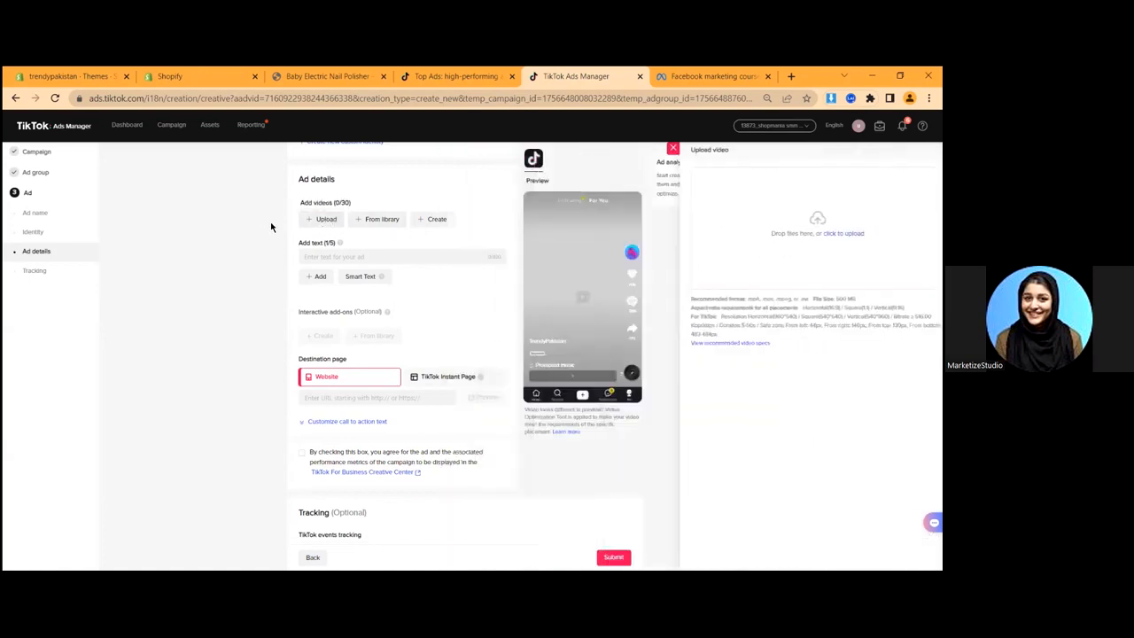
left_click(315, 221)
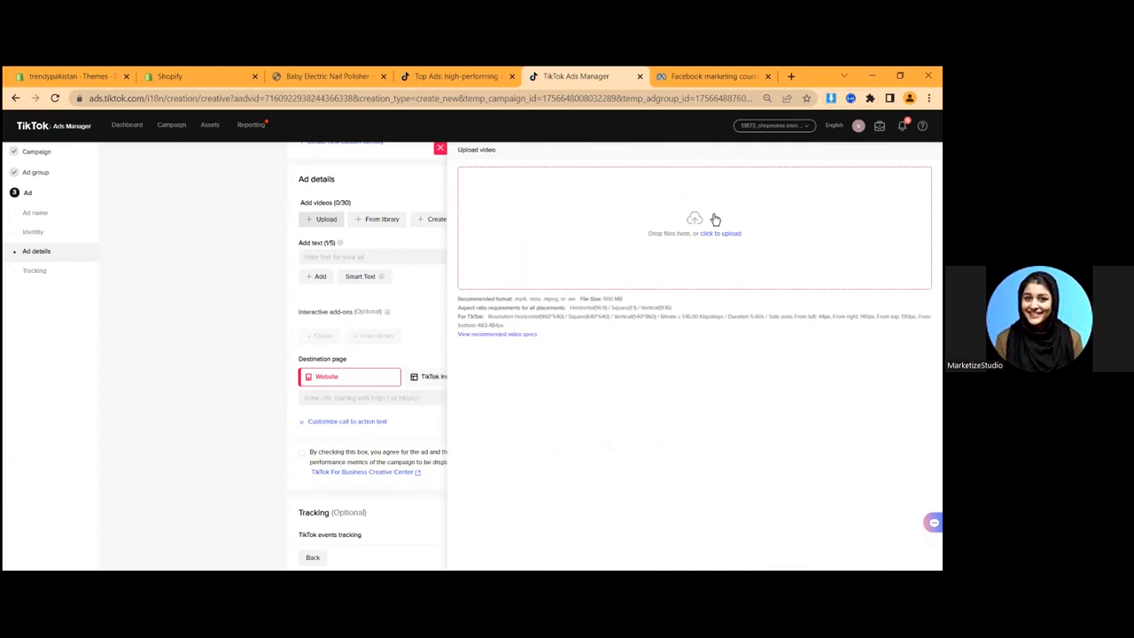
left_click(321, 257)
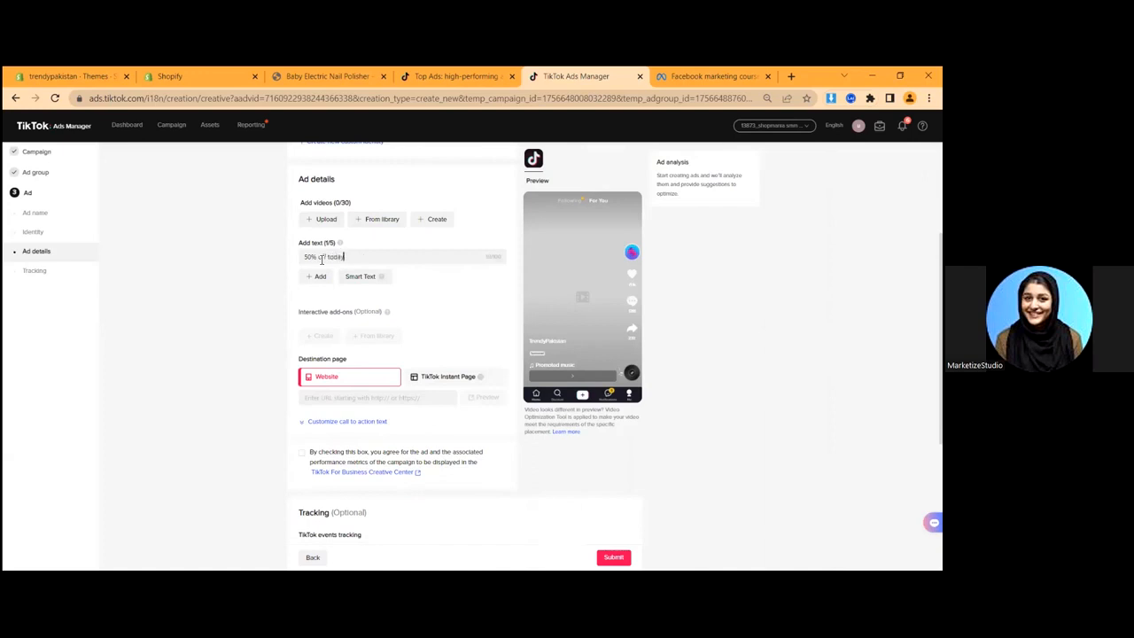
left_click(317, 277)
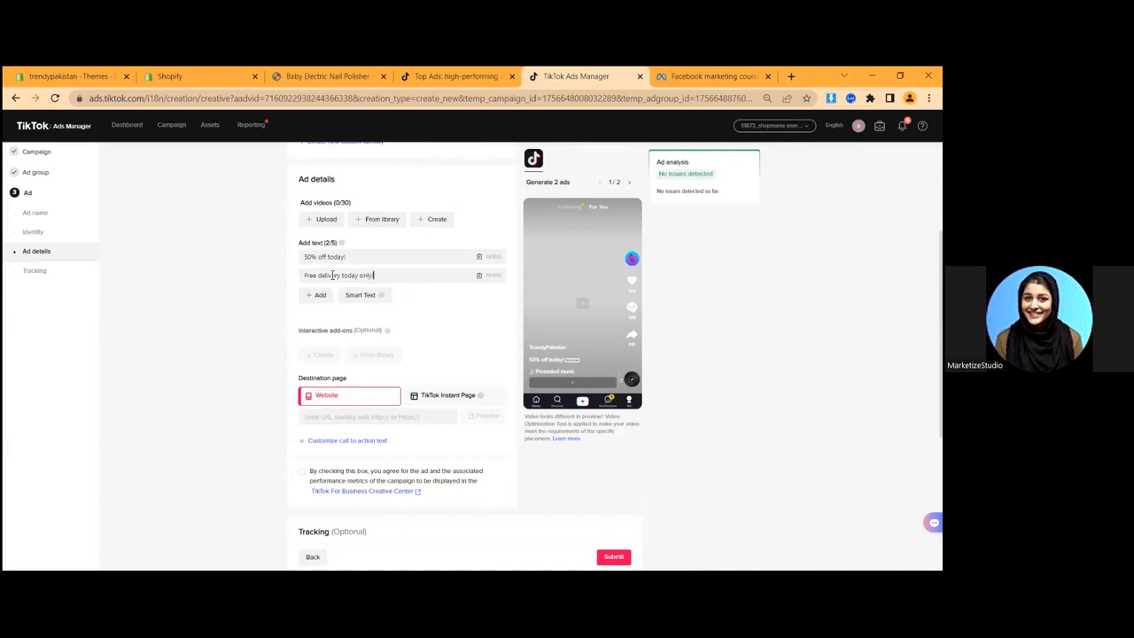
left_click(322, 296)
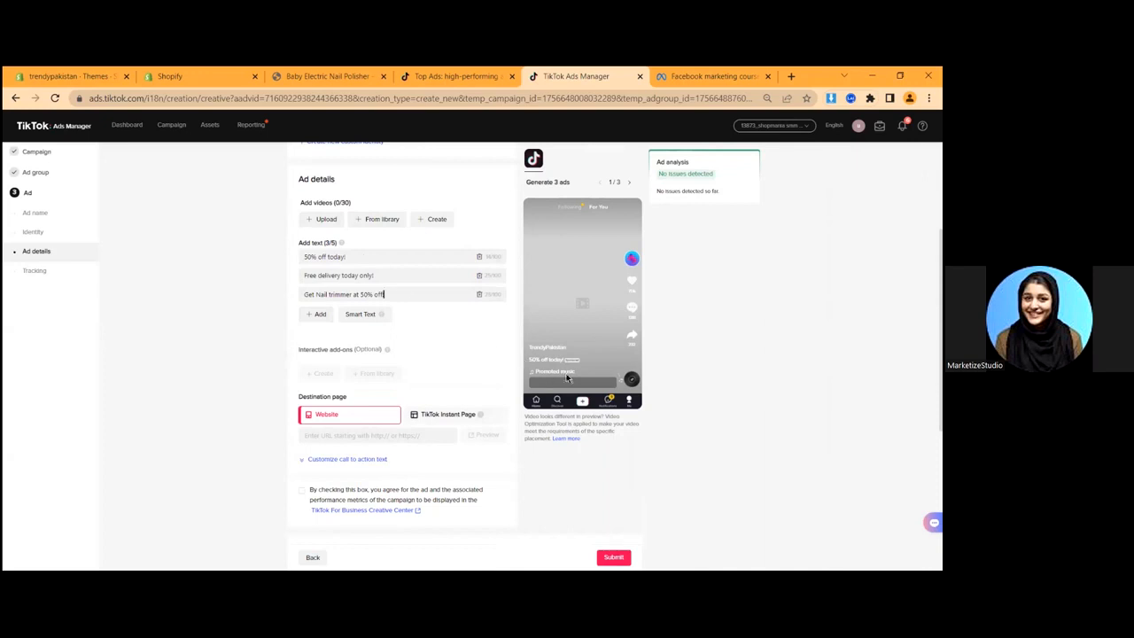
- Step through the ad previews for each text, then open a new browser tab
left_click(628, 182)
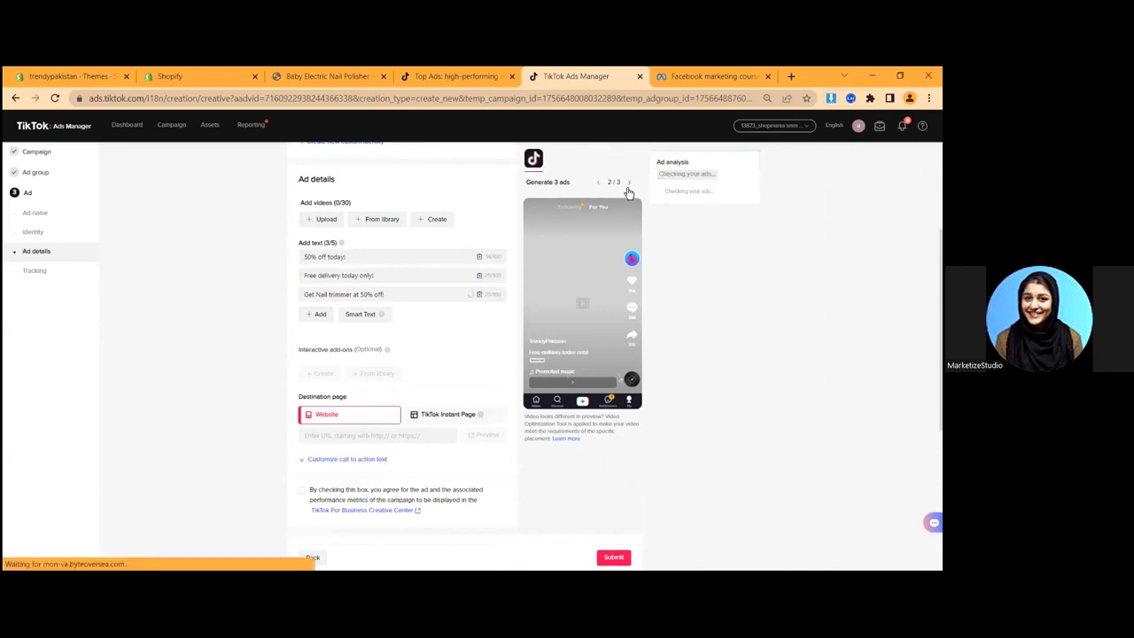
left_click(627, 183)
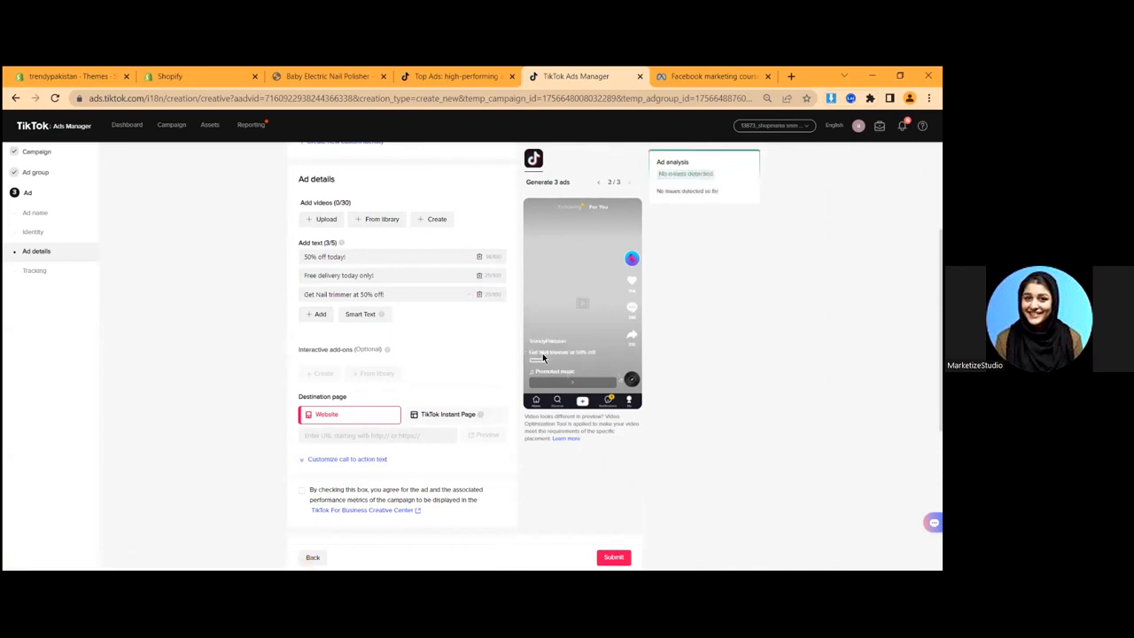
left_click(601, 182)
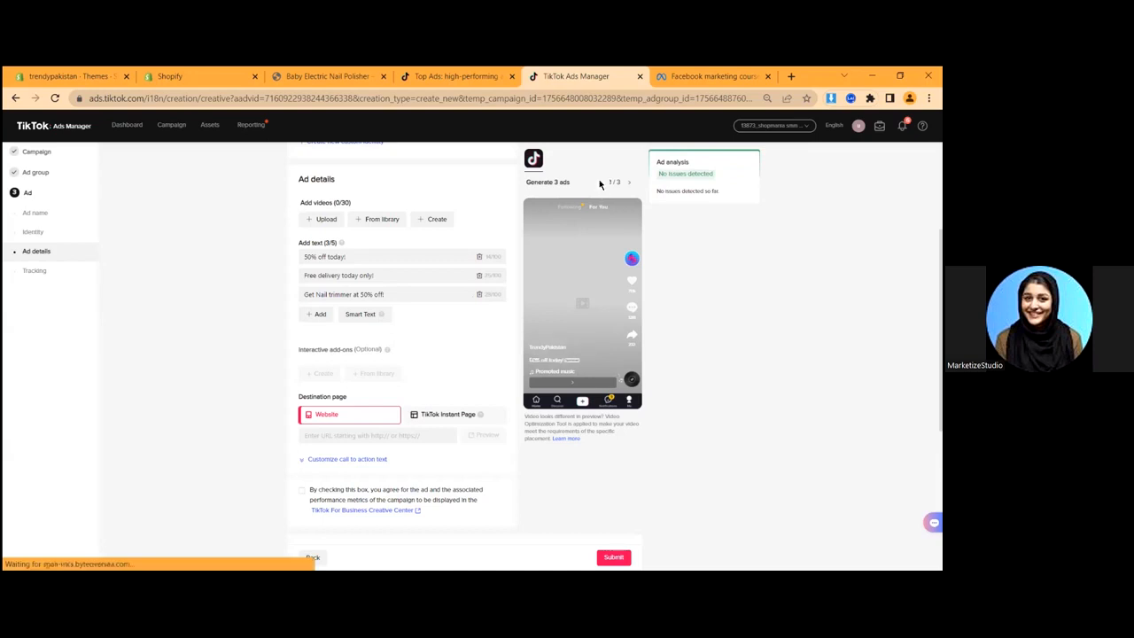
scroll(269, 213, "up", 2)
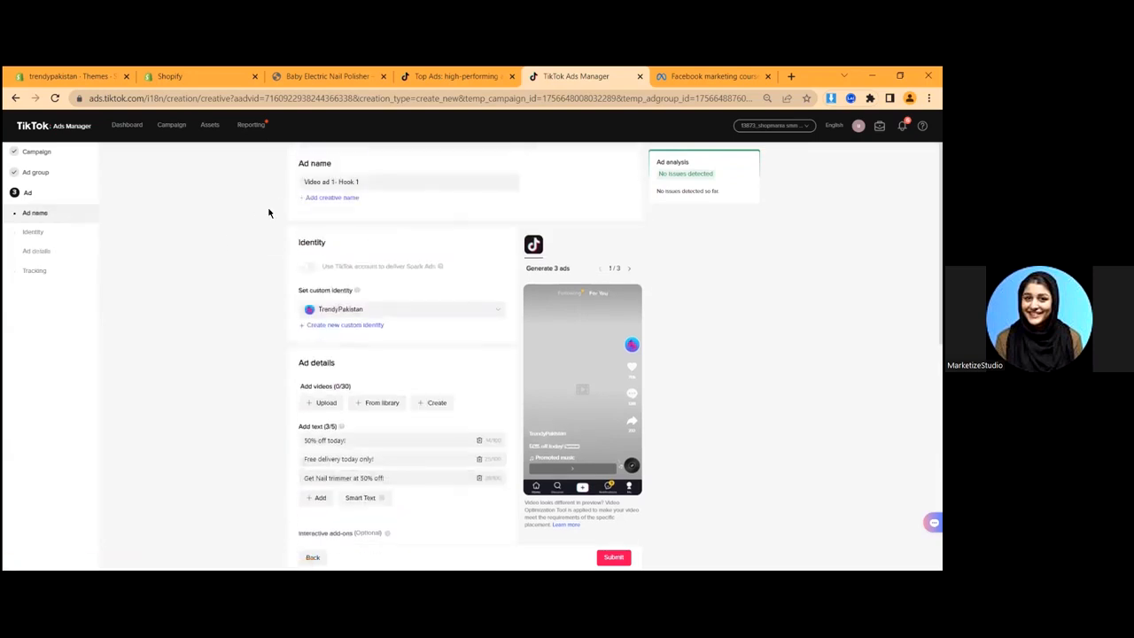
scroll(269, 212, "down", 5)
scroll(371, 402, "up", 2)
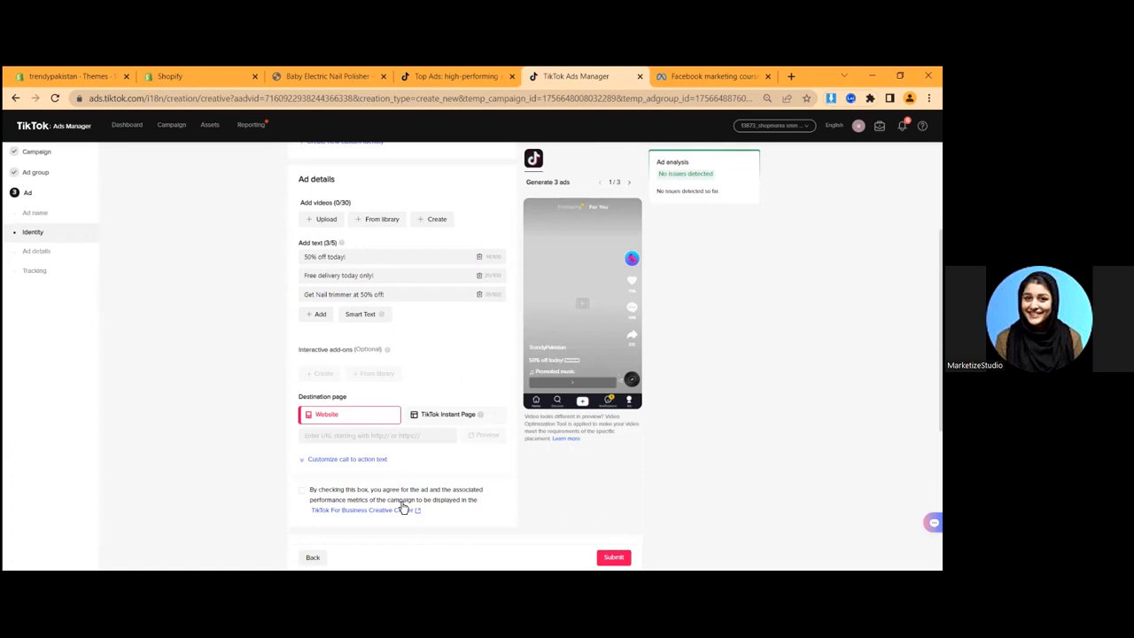
left_click(791, 76)
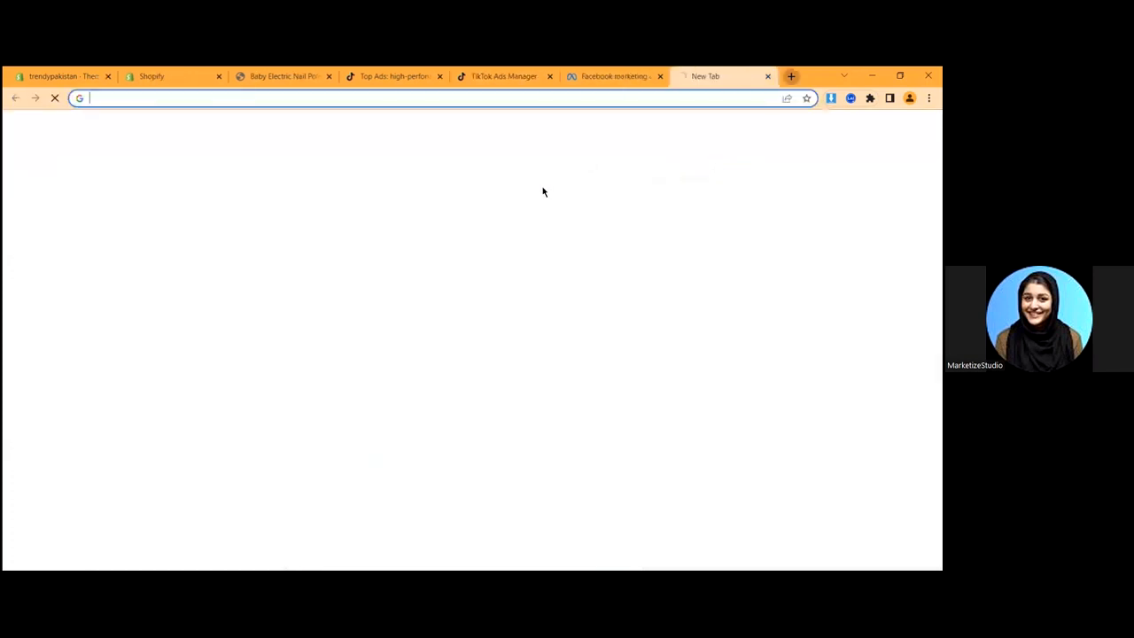
- Open YouTube in one tab and a Google search for Pinterest in another
type("youtu")
key("Return")
key("ctrl+t")
type("pinteresyt")
key("Return")
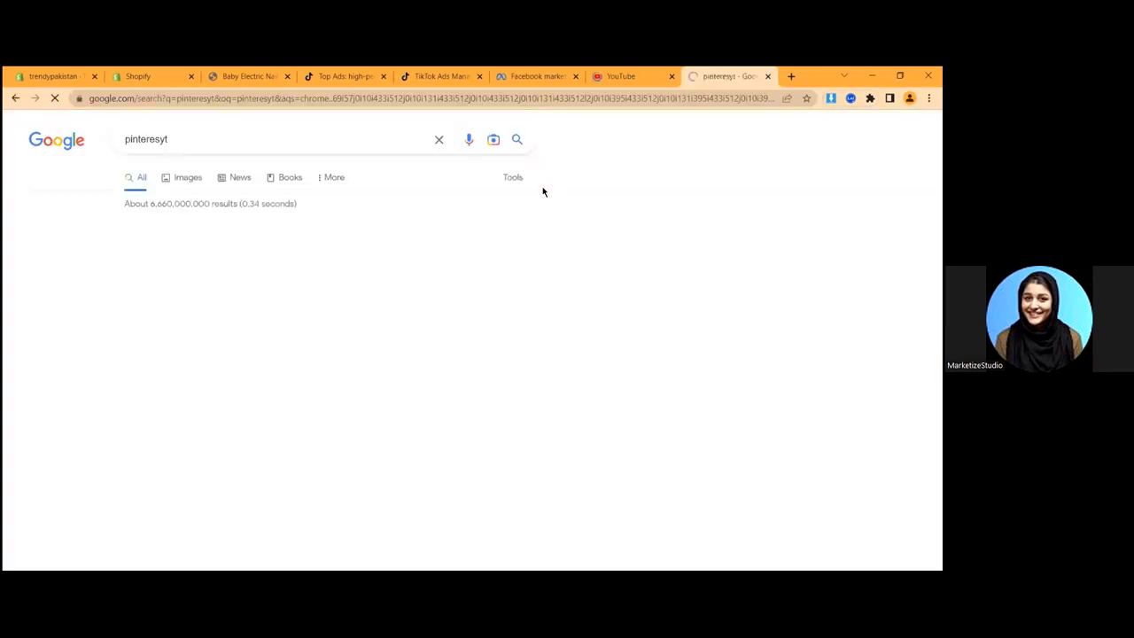
- Search YouTube for 'nail trimmer #shorts' and play a baby nail trimmer Short
left_click(624, 76)
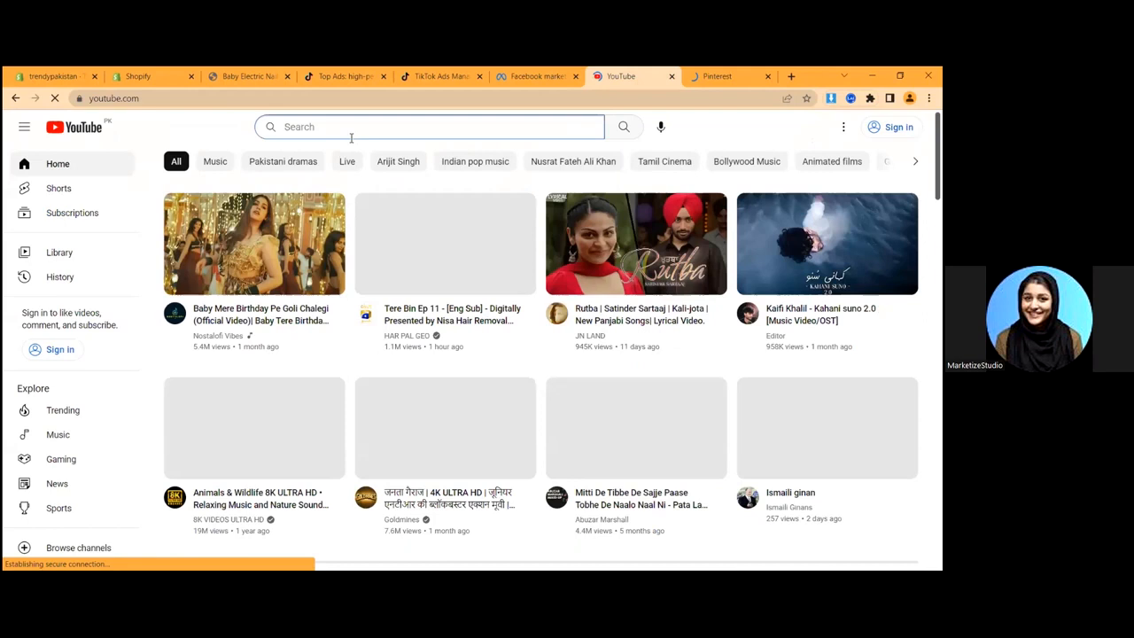
type("nail trimmer #shorts")
key("Return")
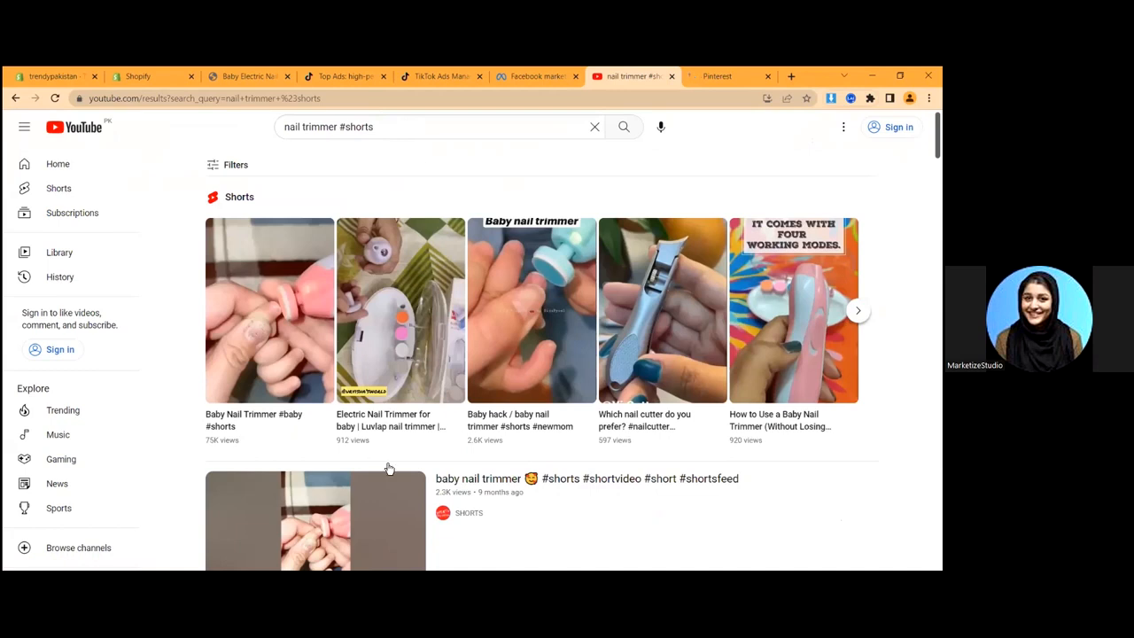
scroll(387, 467, "down", 3)
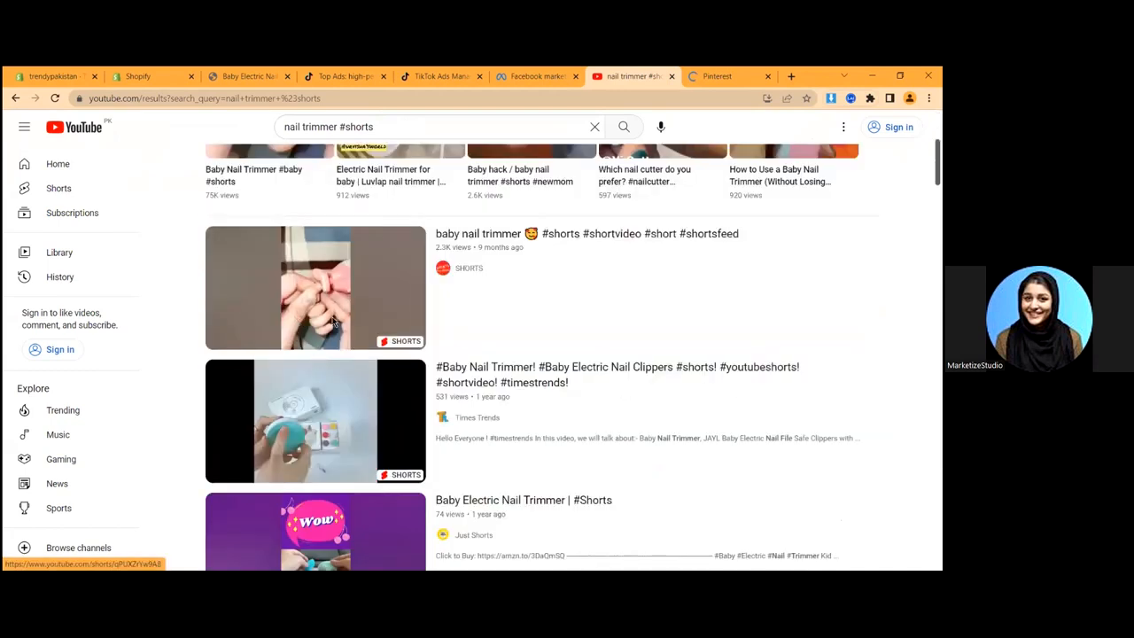
scroll(372, 343, "down", 2)
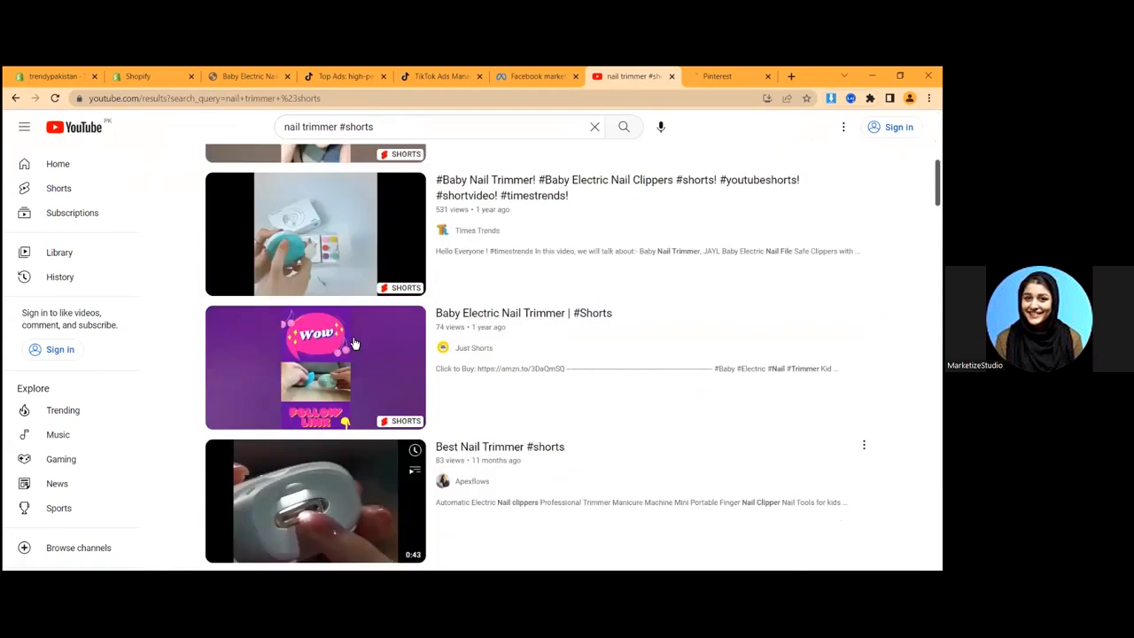
left_click(272, 300)
scroll(560, 438, "down", 1)
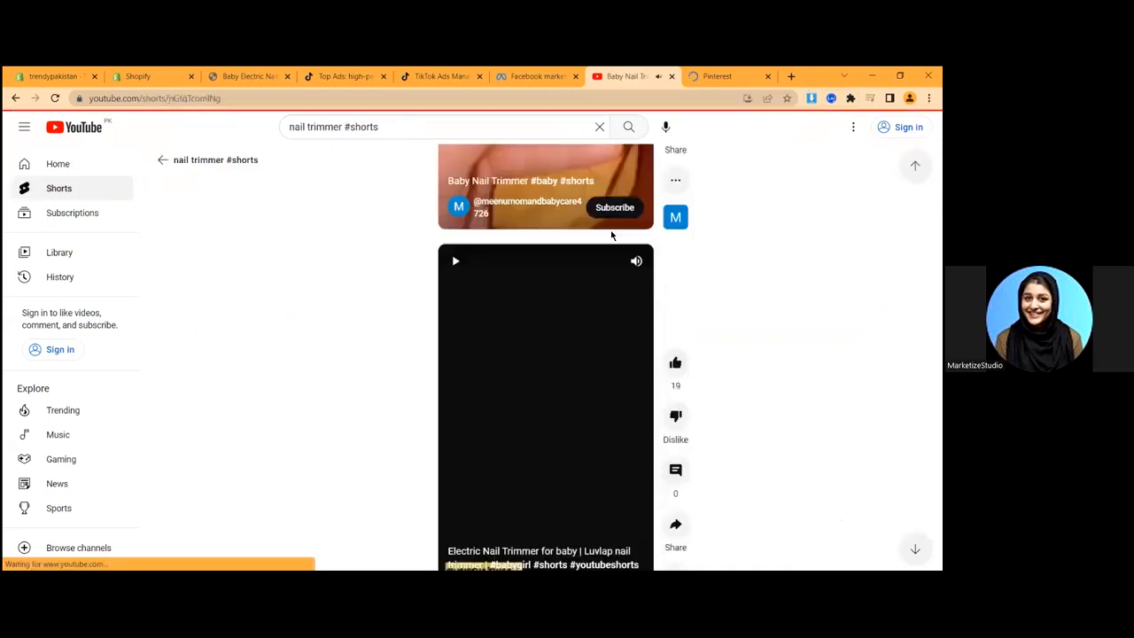
- Open the 'Baby Nail Trimmer #baby #shorts' Short from the results, then switch to Pinterest
right_click(629, 76)
left_click(658, 185)
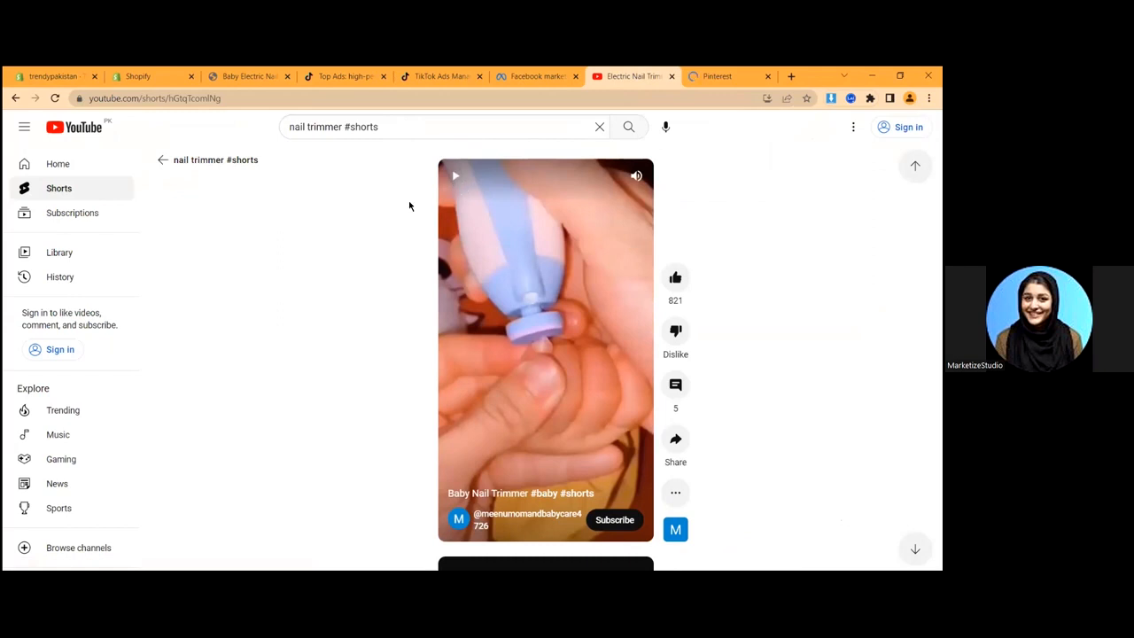
left_click(163, 159)
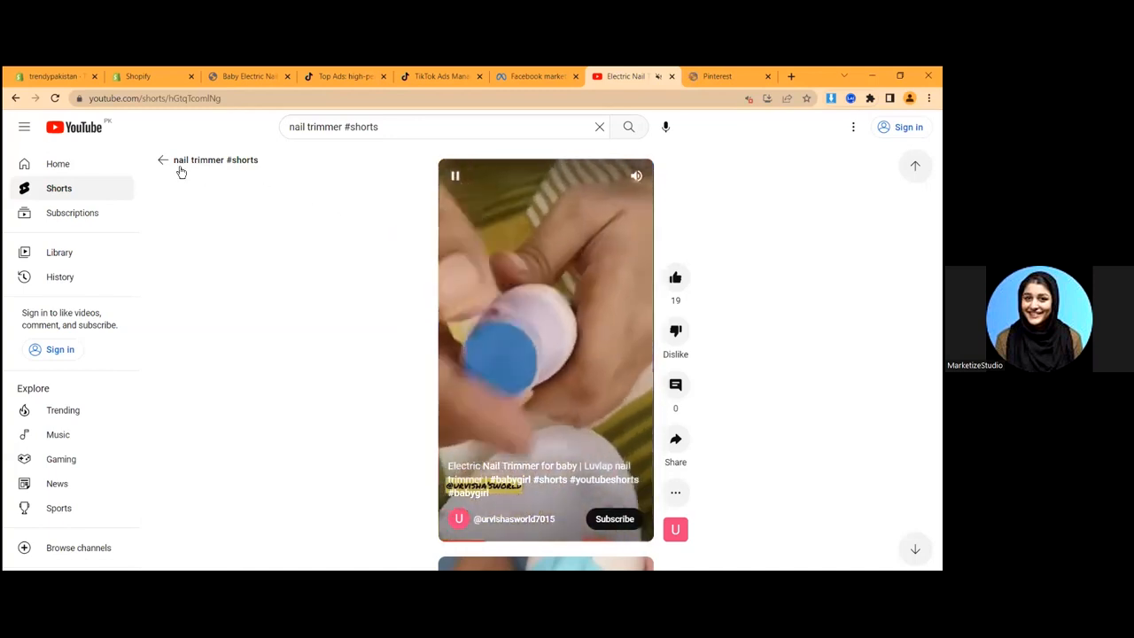
left_click(181, 170)
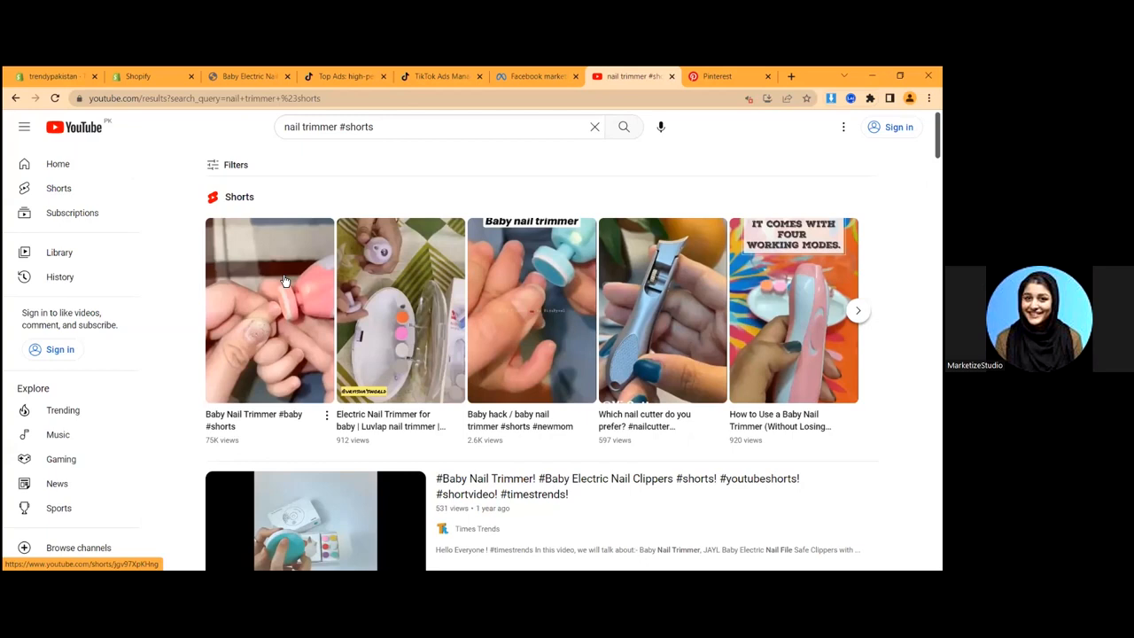
left_click(413, 343)
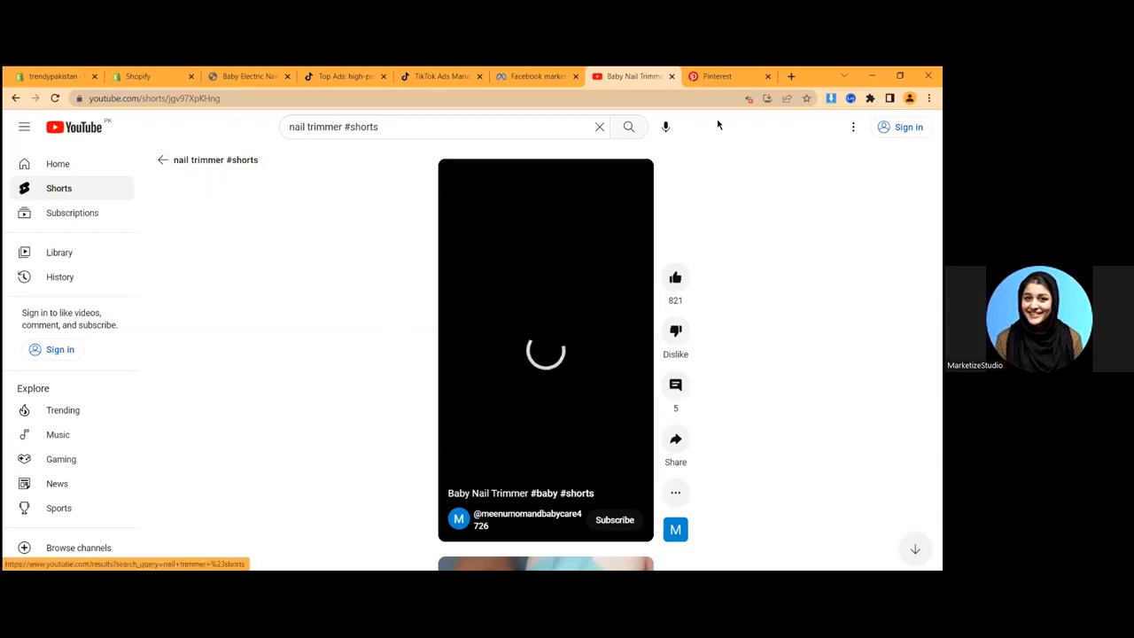
left_click(717, 76)
scroll(754, 274, "down", 1)
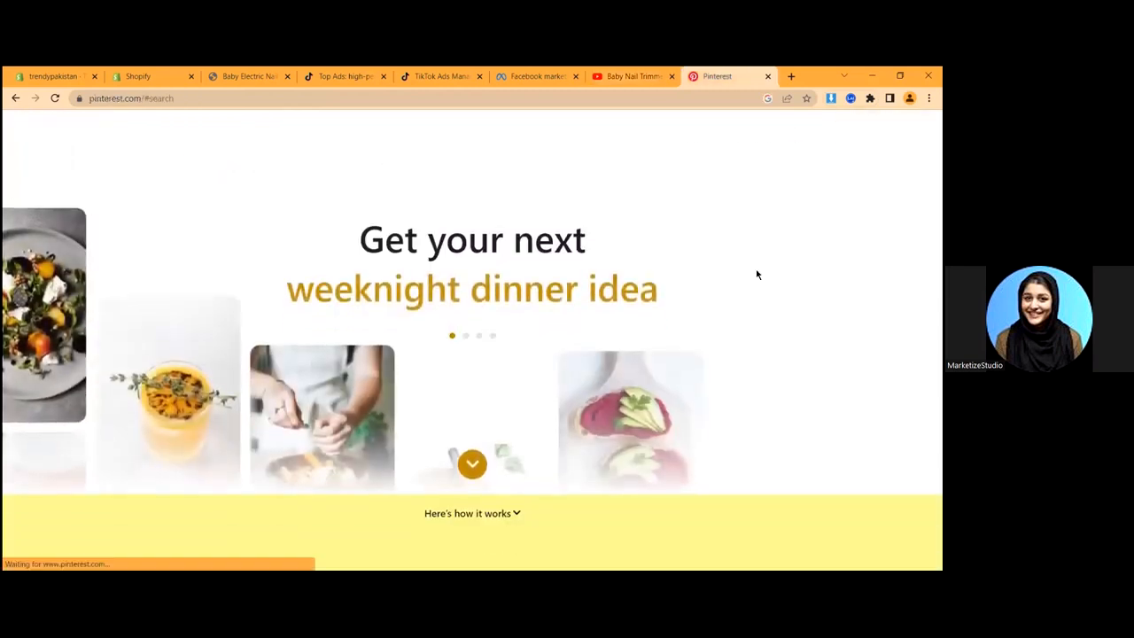
- Scroll the Pinterest homepage, then return to the Baby Nail Trimmer Short on YouTube
scroll(675, 274, "down", 1)
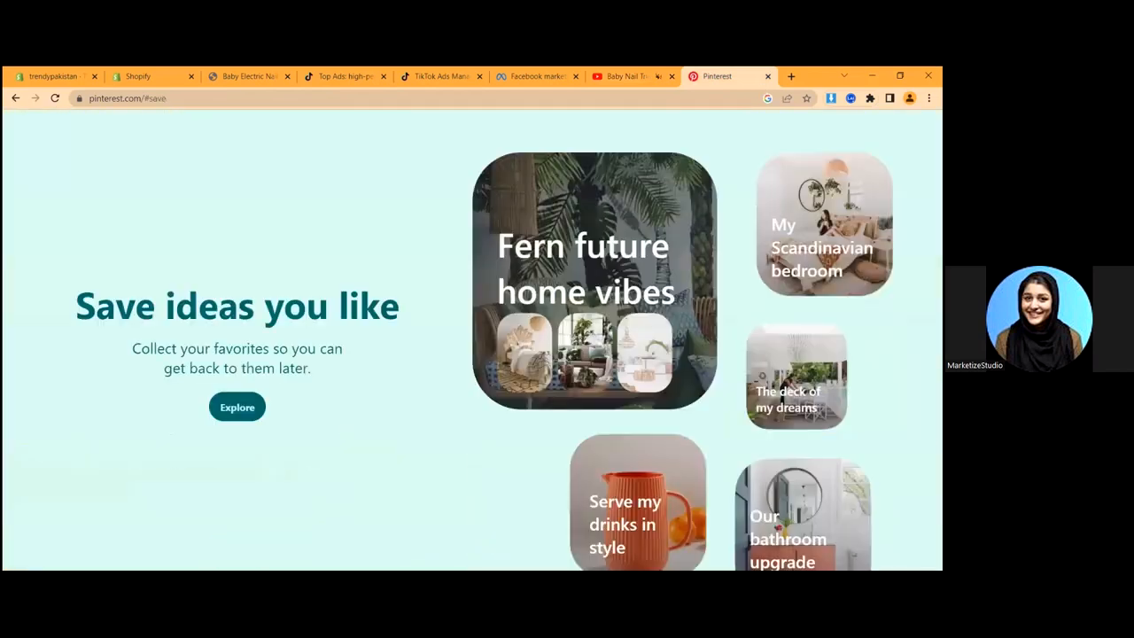
left_click(623, 75)
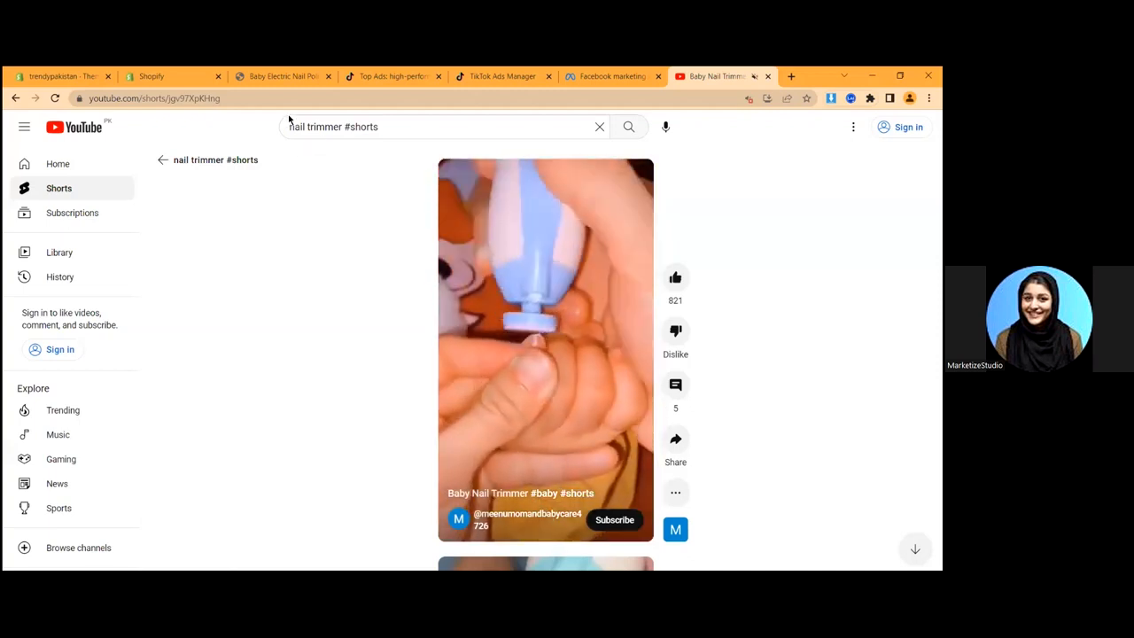
- Copy the Short's URL and type 'youtube video downlaoder' into a new tab's address bar
left_click(385, 126)
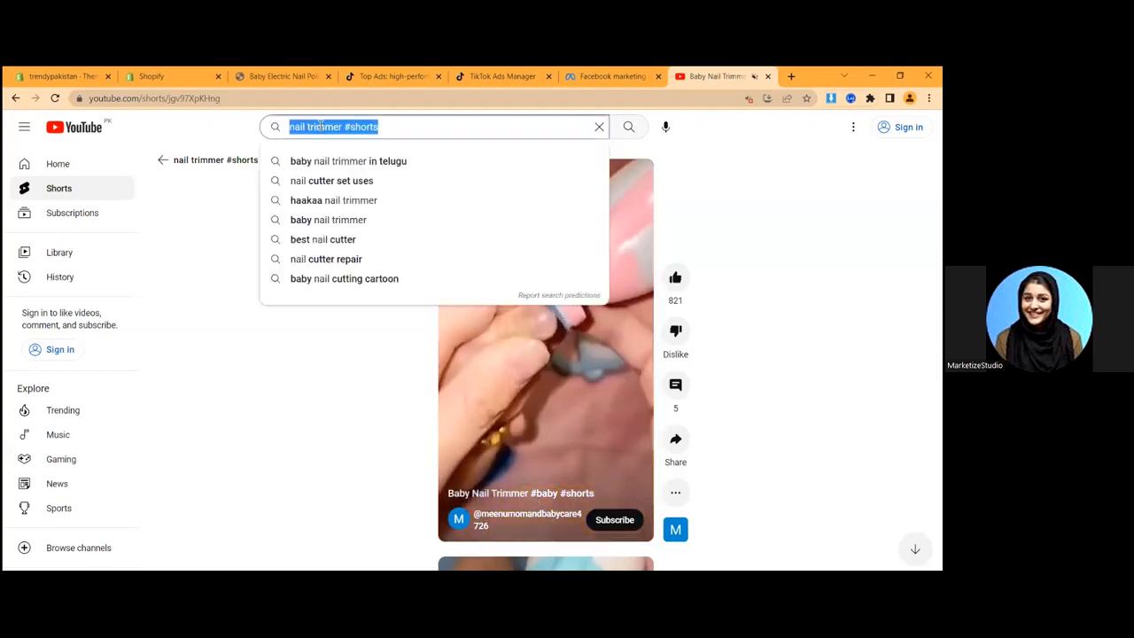
left_click(708, 136)
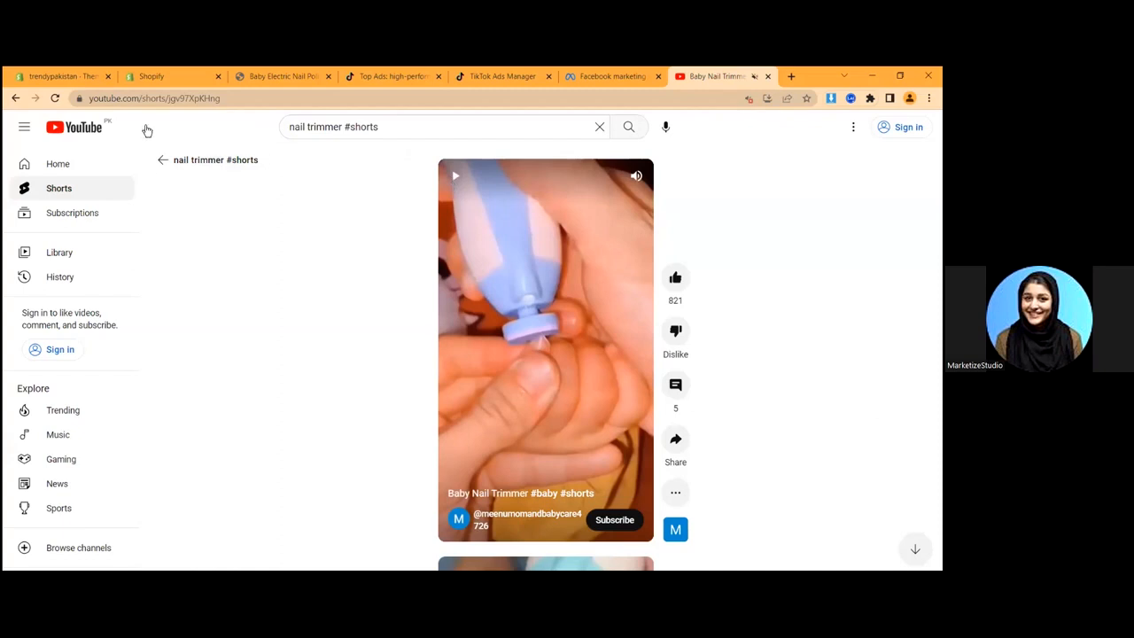
left_click(165, 97)
key("ctrl+c")
key("ctrl+t")
type("youtube video downlaode")
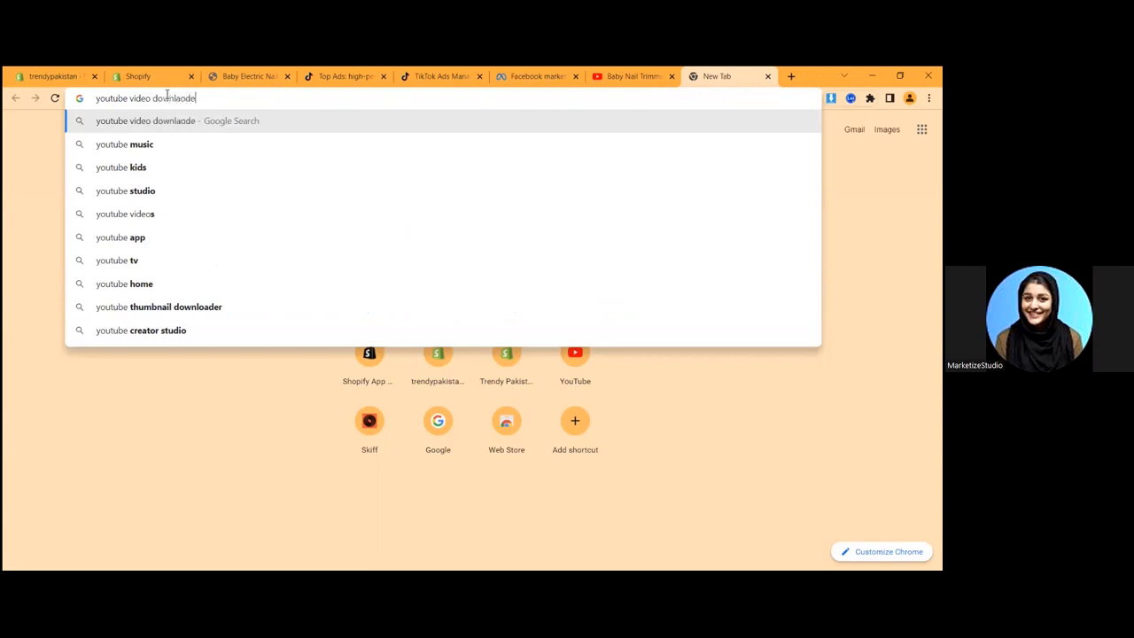
type("r")
- Paste the Short's link into y2mate and download the 480p MP4 version
key("Return")
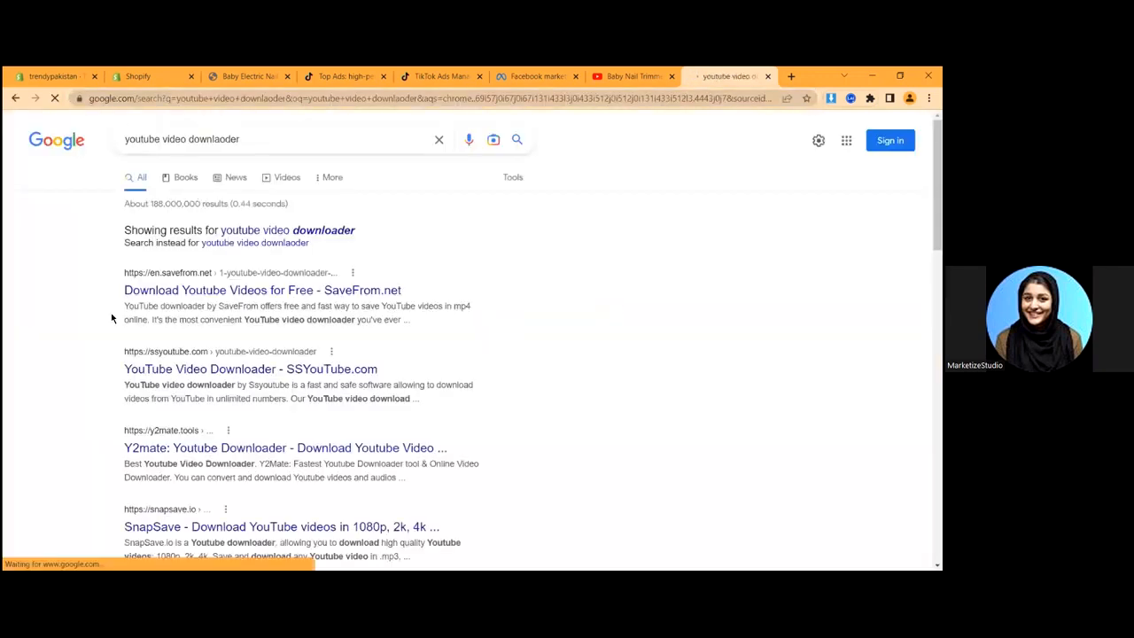
scroll(124, 256, "down", 2)
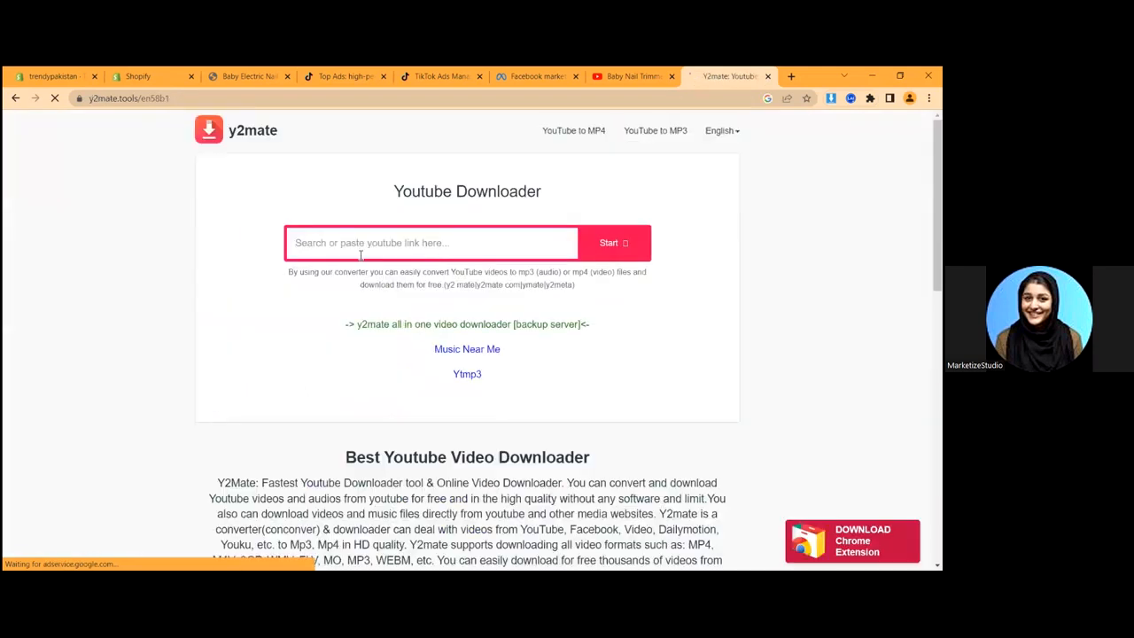
key("ctrl+v")
left_click(586, 258)
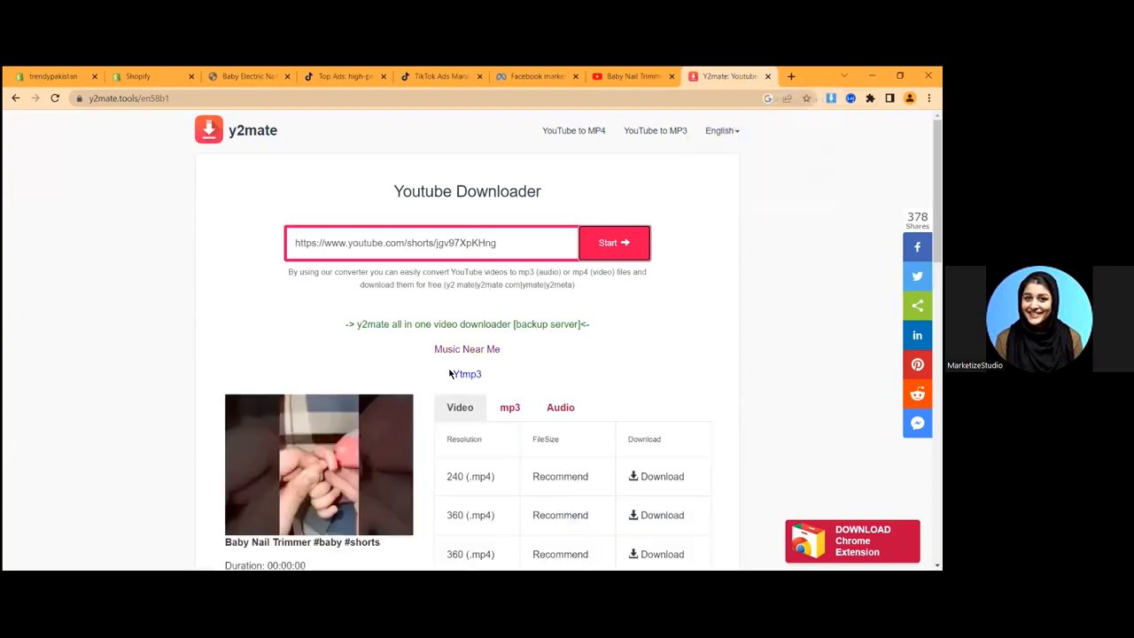
scroll(562, 293, "down", 3)
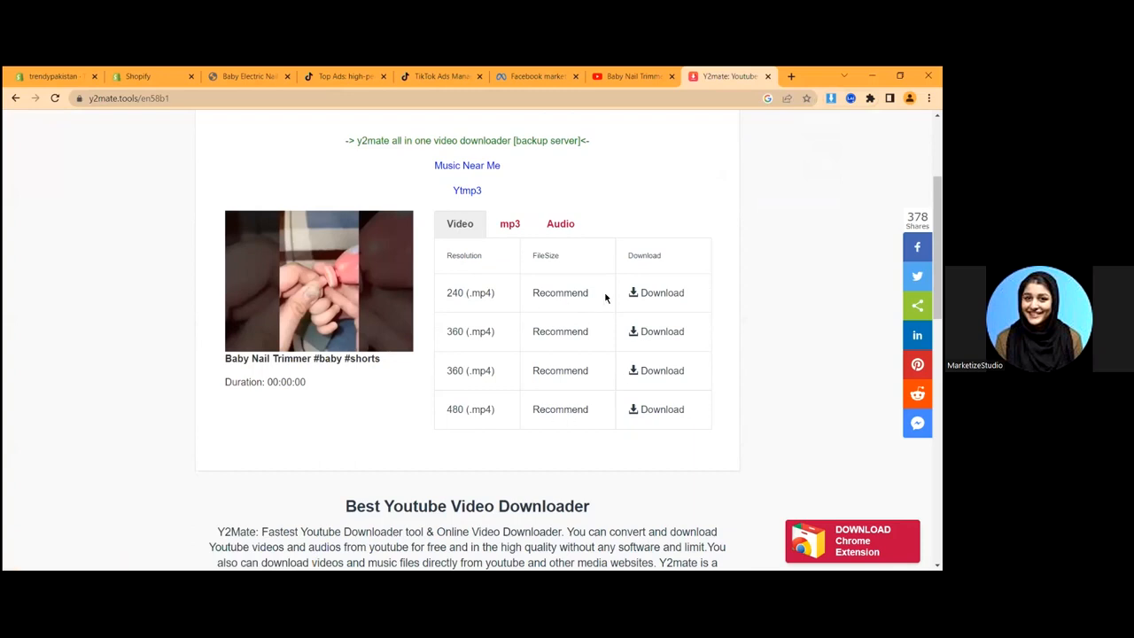
left_click(638, 412)
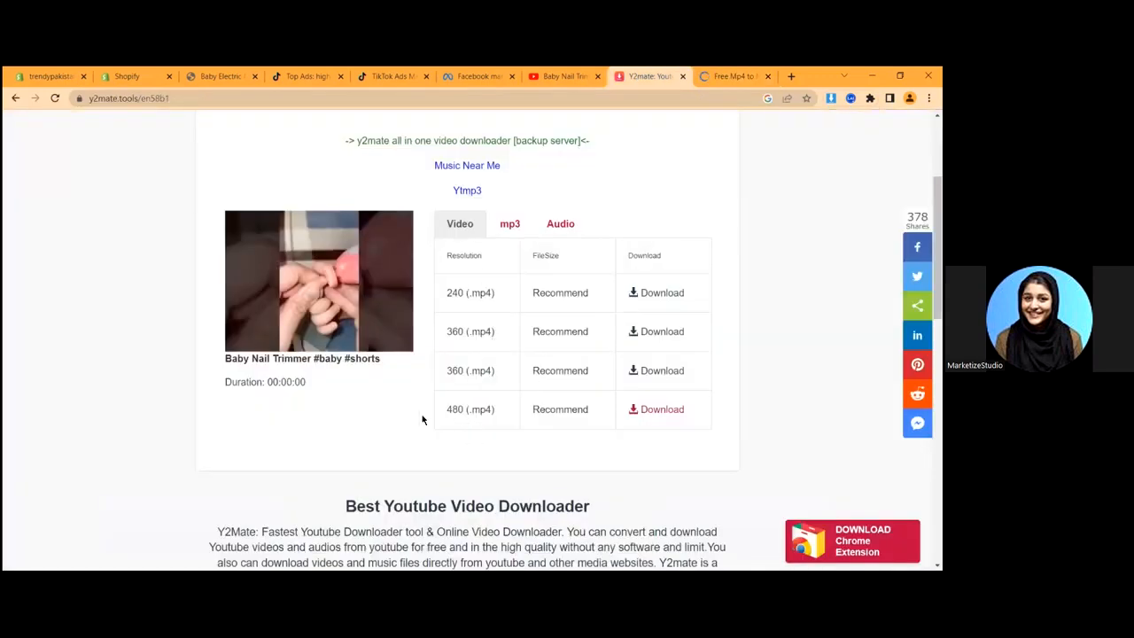
- Save videoplayback.mp4 from the converter's preview player, close that page, and return to the Short
left_click(755, 74)
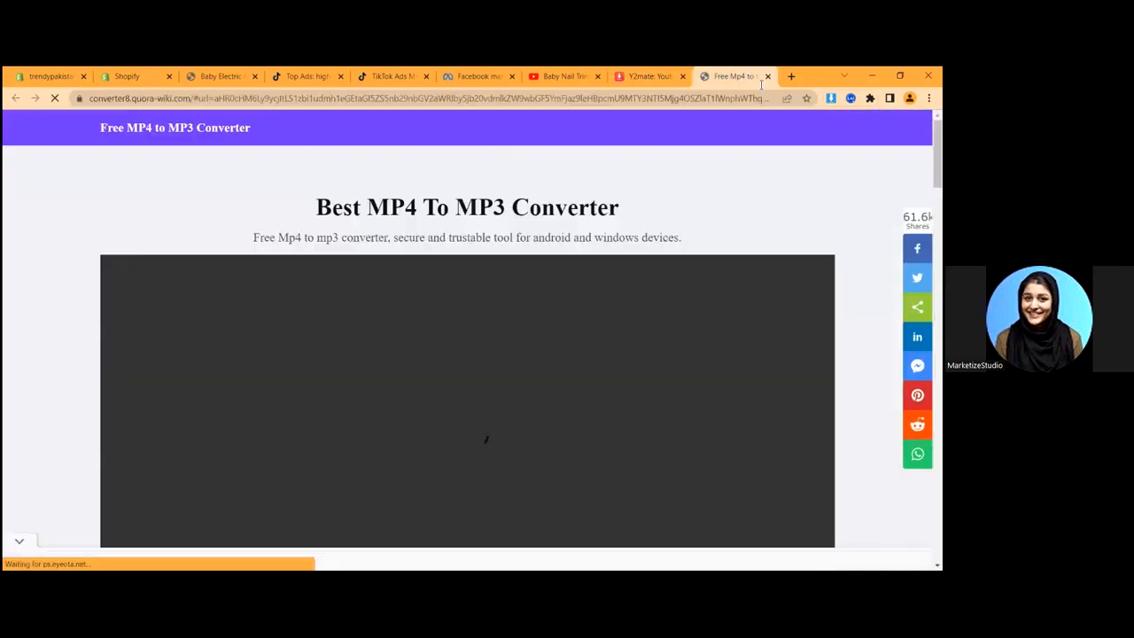
scroll(450, 326, "down", 5)
scroll(507, 358, "down", 2)
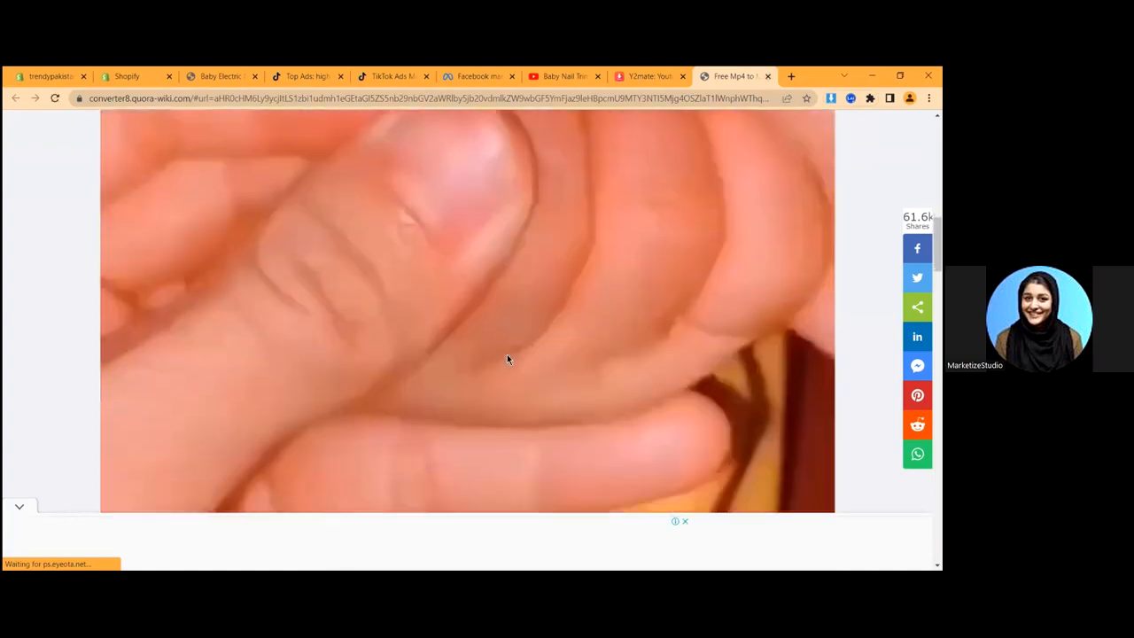
scroll(506, 357, "down", 4)
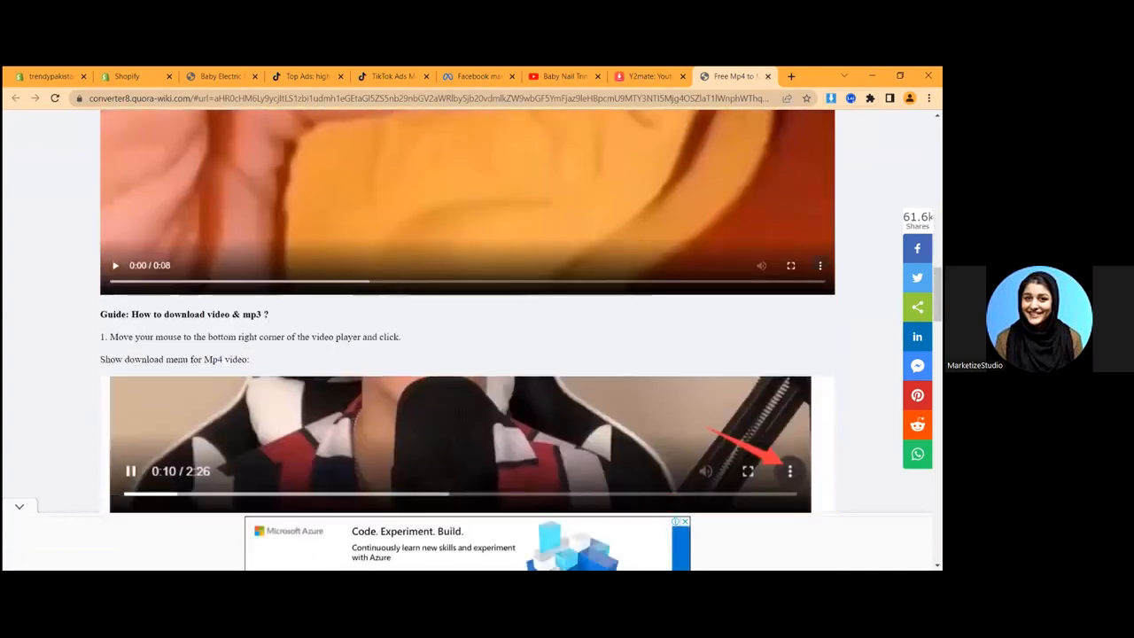
left_click(819, 265)
left_click(740, 209)
key("ctrl+w")
left_click(640, 73)
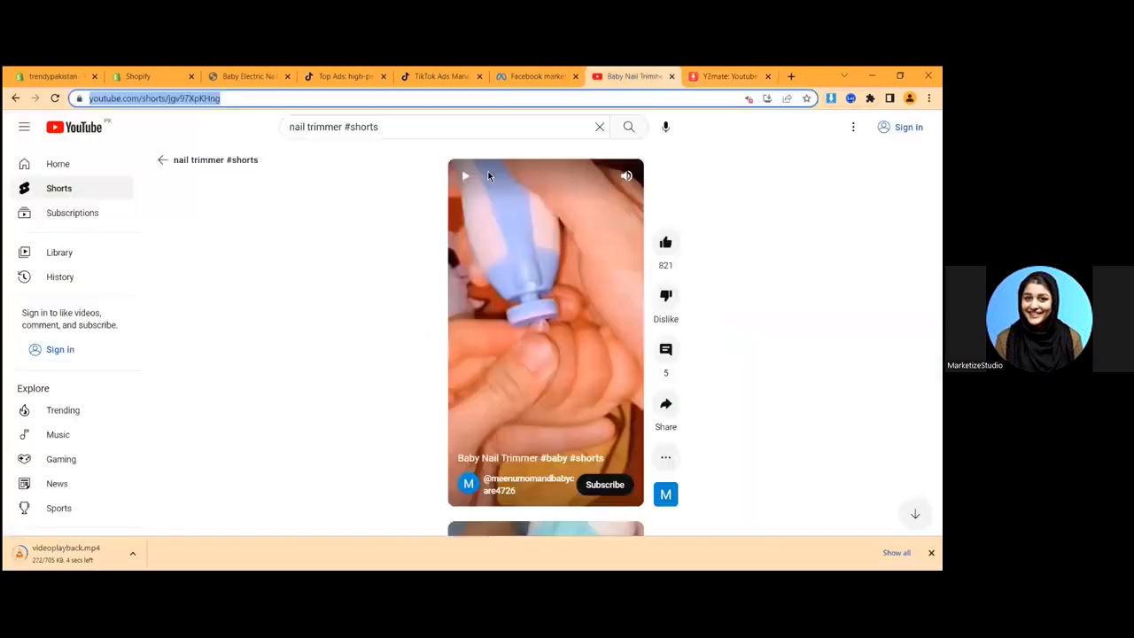
- Return to the nail trimmer #shorts results and open the 'Electric Nail Trimmer For Kids' Short
left_click(185, 163)
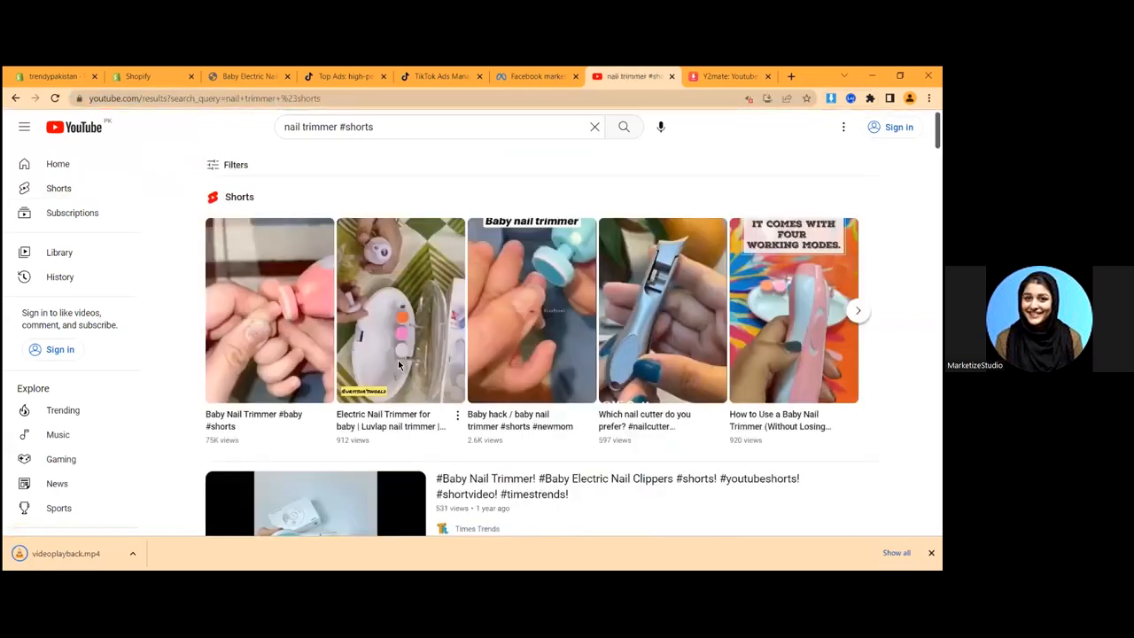
scroll(382, 380, "down", 1)
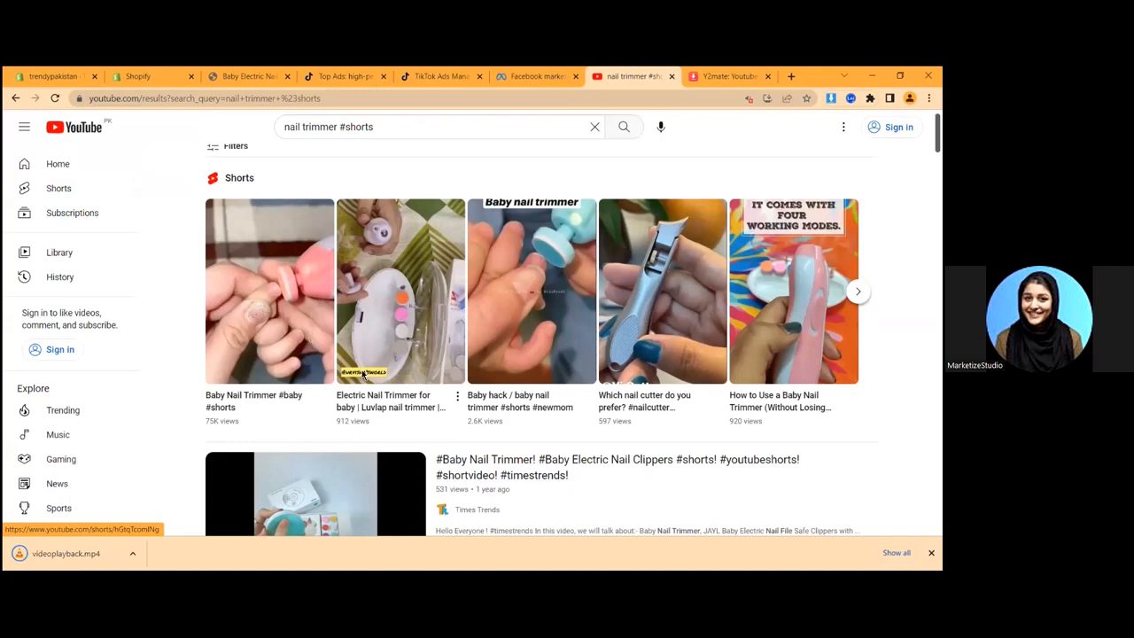
scroll(362, 375, "down", 5)
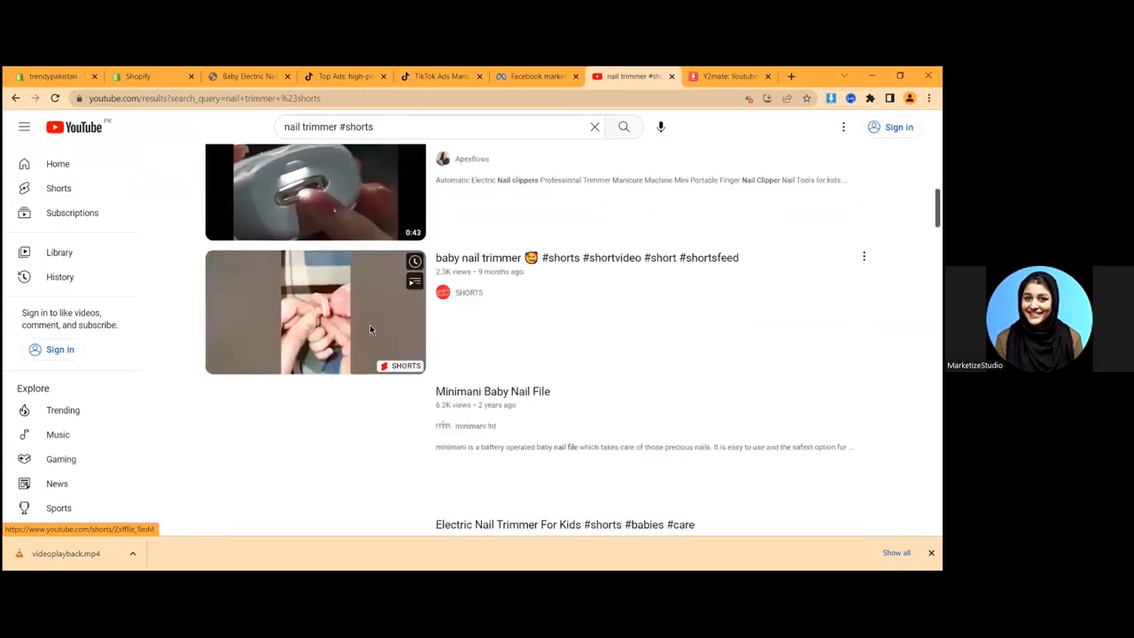
scroll(369, 330, "down", 3)
left_click(285, 347)
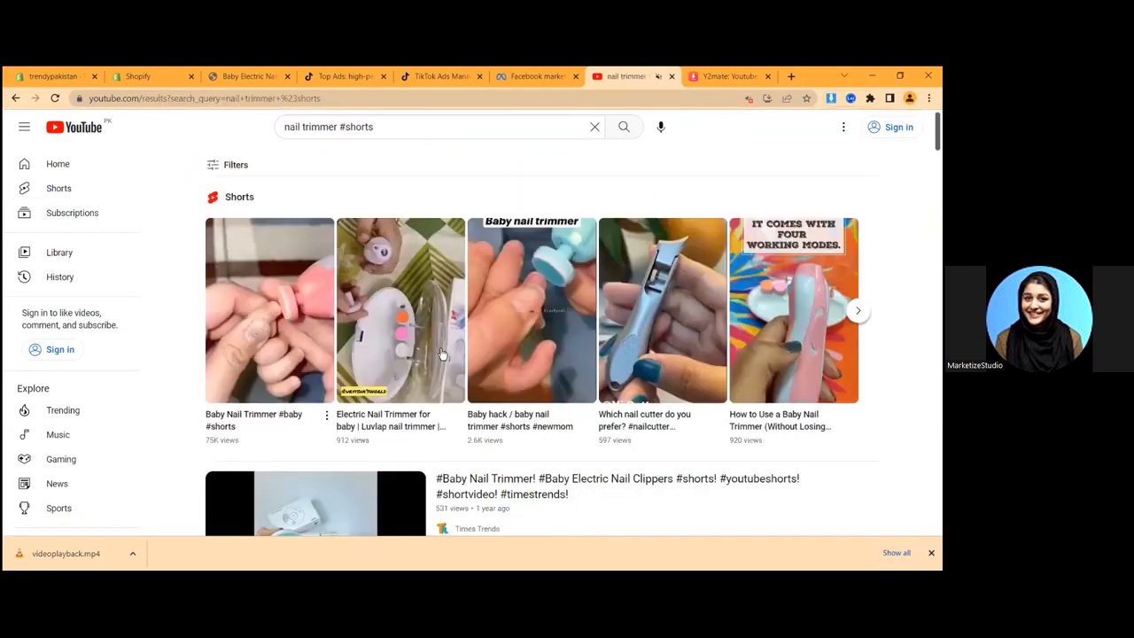
- Browse more nail trimmer videos in the results, then open a new browser tab
scroll(289, 308, "down", 5)
scroll(290, 350, "down", 4)
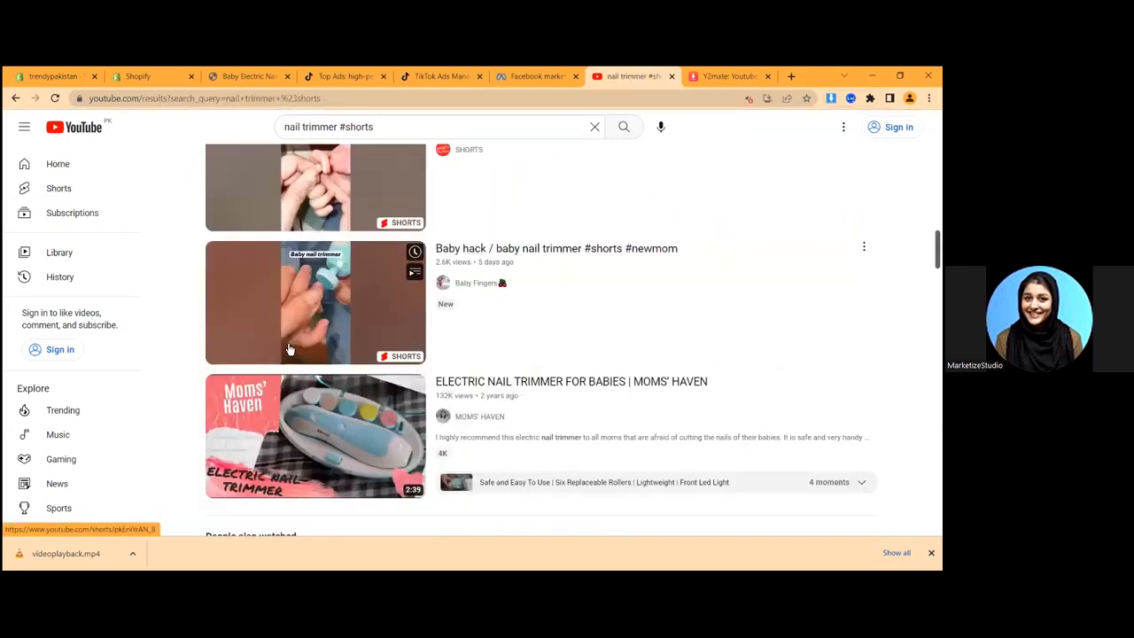
scroll(532, 301, "down", 1)
scroll(560, 271, "up", 8)
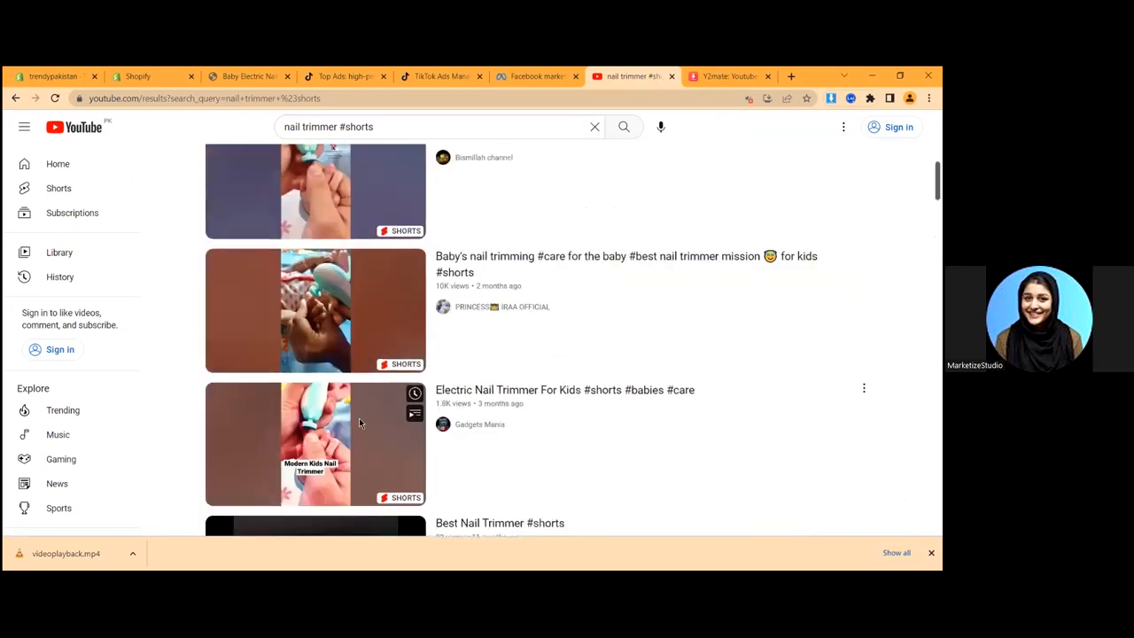
scroll(477, 206, "up", 5)
key("ctrl+t")
- Search Google for 'capcut for windows' and open the CapCut website result
type("capc")
type("for wi")
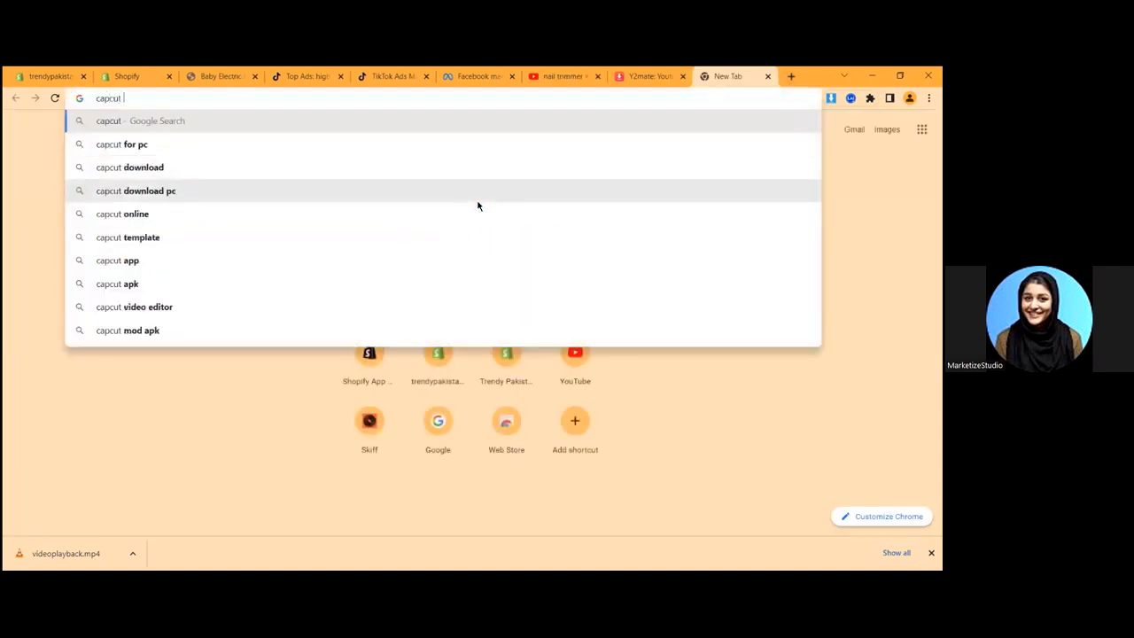
type("ndows")
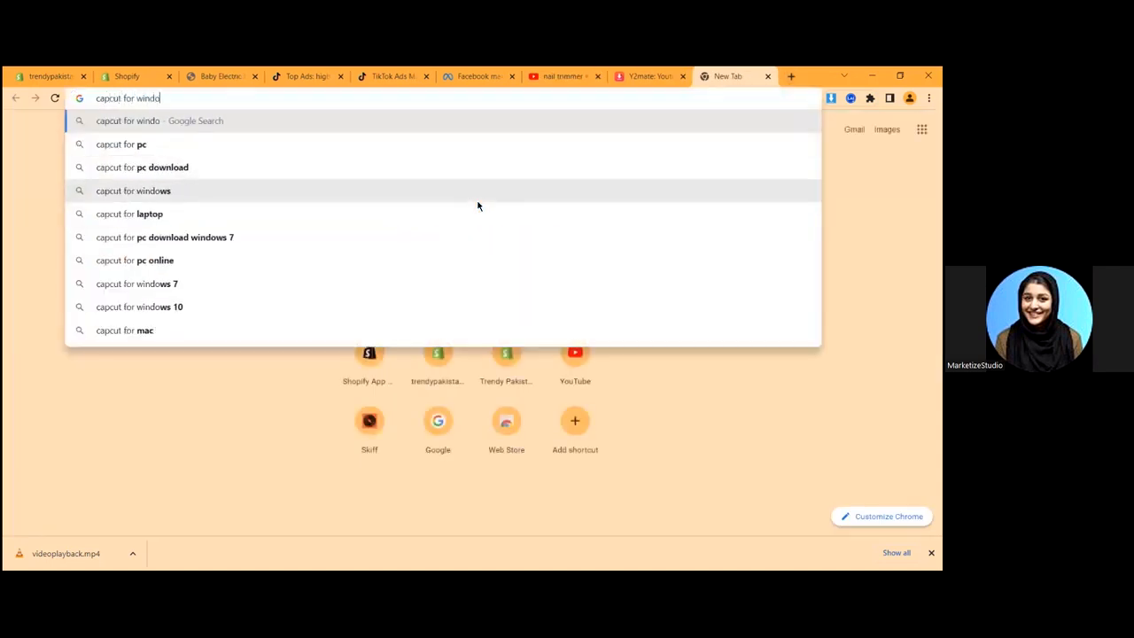
key("Return")
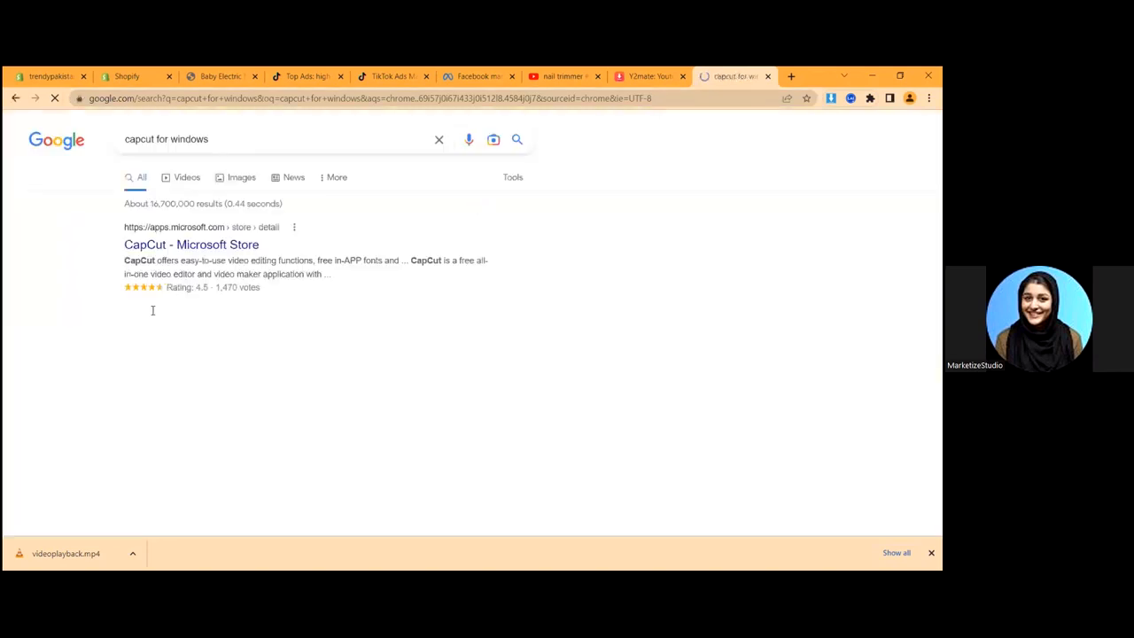
left_click(157, 319)
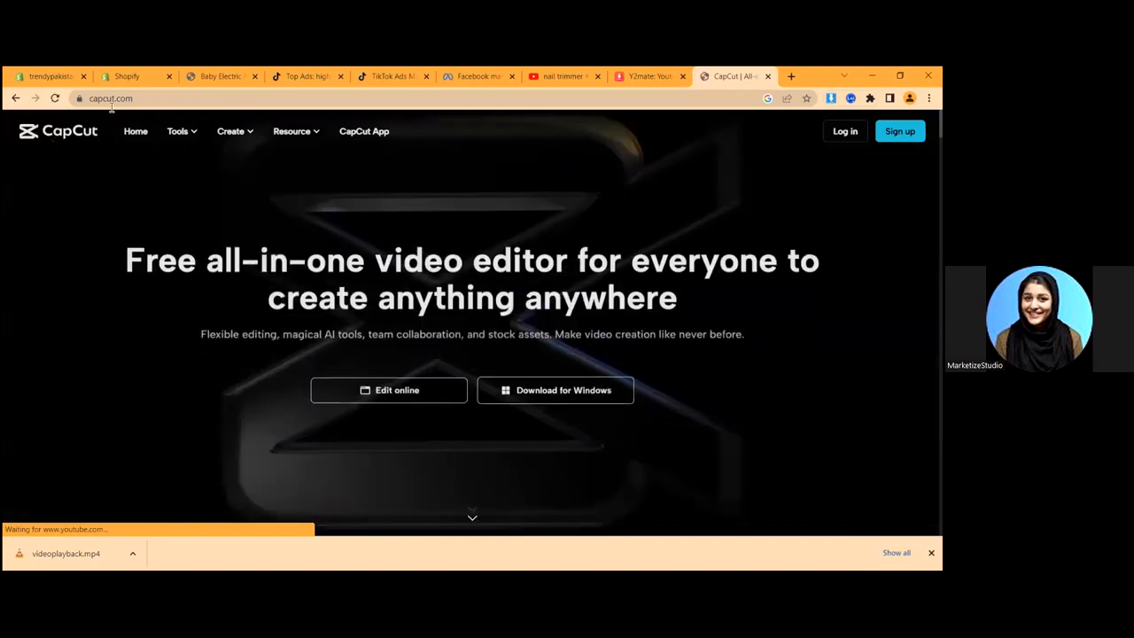
- Select the capcut.com web address in the address bar
left_click(109, 100)
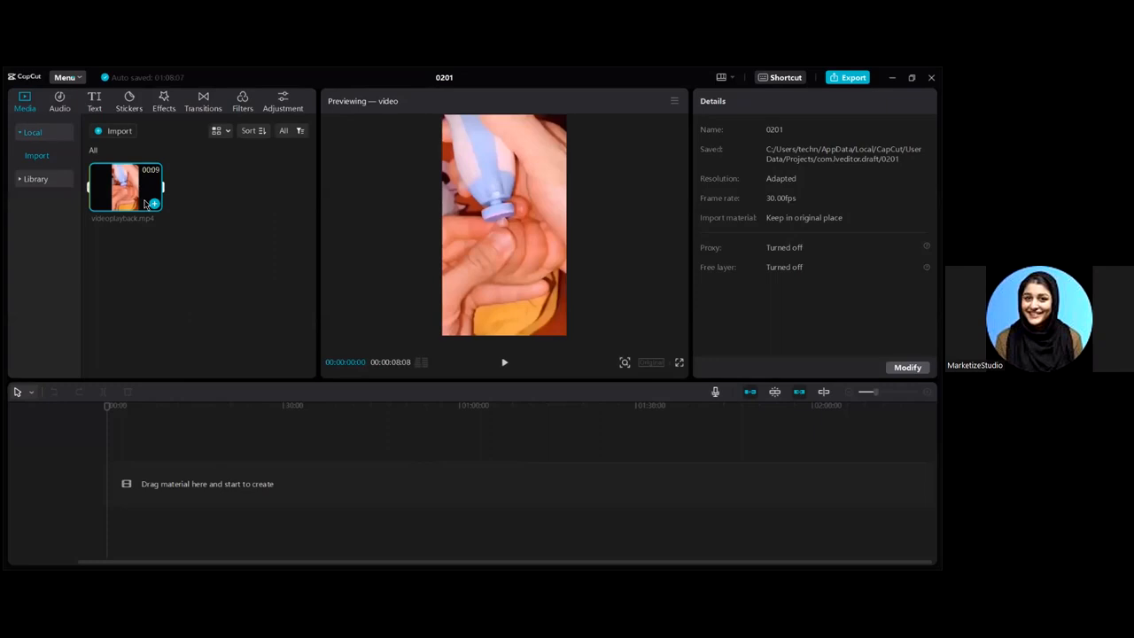
- Add videoplayback.mp4 to the timeline and scrub through the clip to its end
left_click(153, 204)
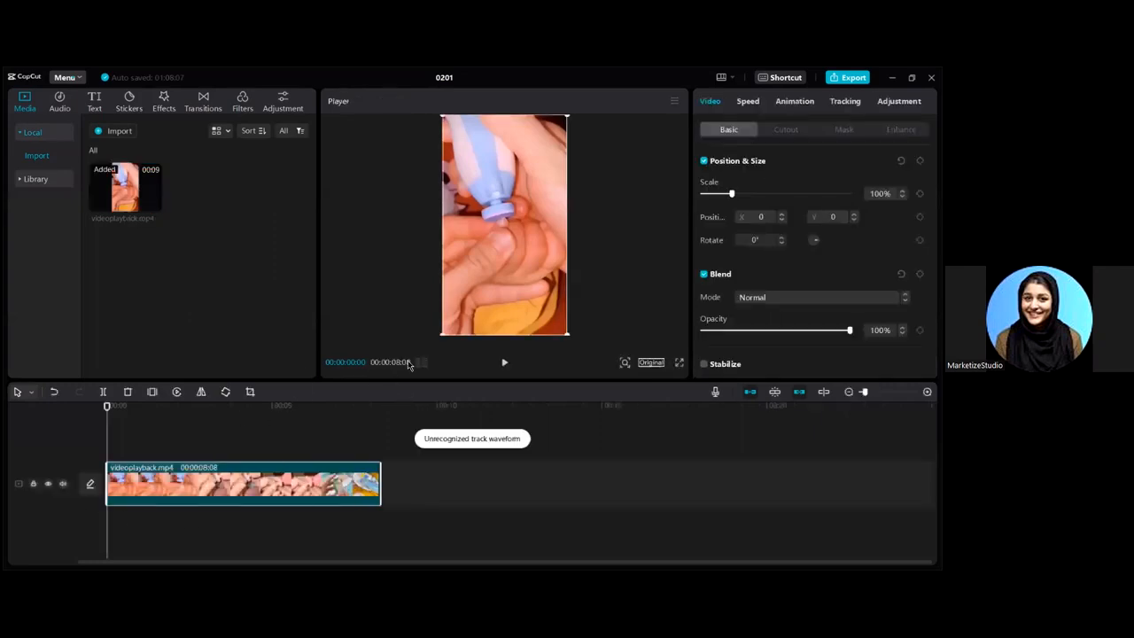
mouse_move(108, 390)
left_mouse_down()
mouse_move(405, 399)
mouse_move(81, 398)
mouse_move(121, 399)
left_mouse_up()
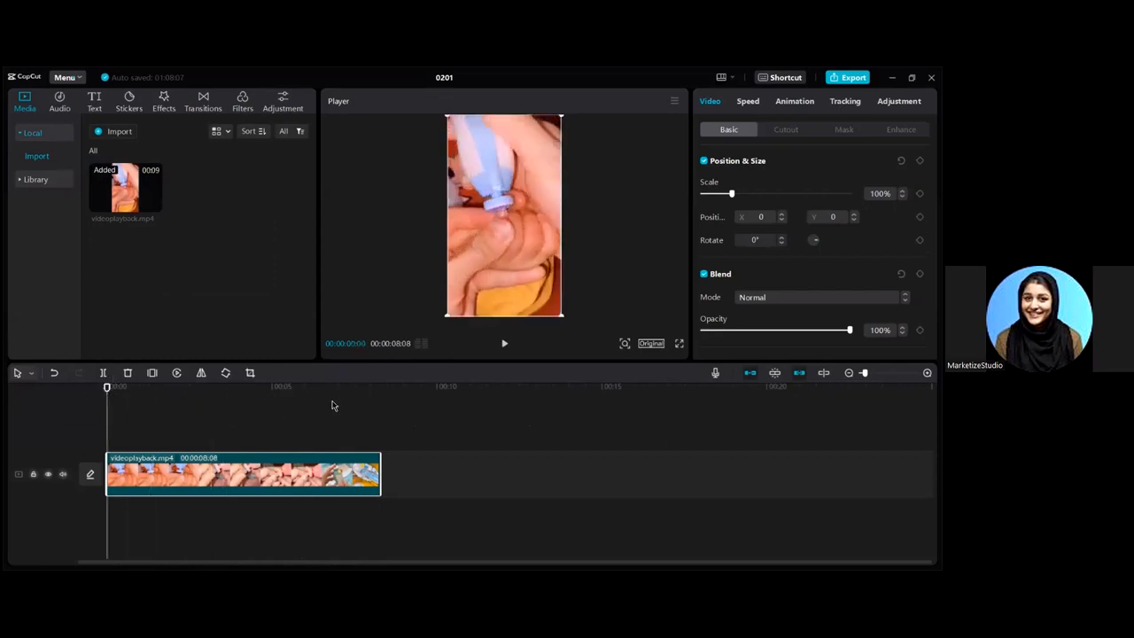
left_click_drag(111, 395, 395, 396)
- Set the frame ratio to 9:16, preview the playback, and rewind to the start
left_click(652, 345)
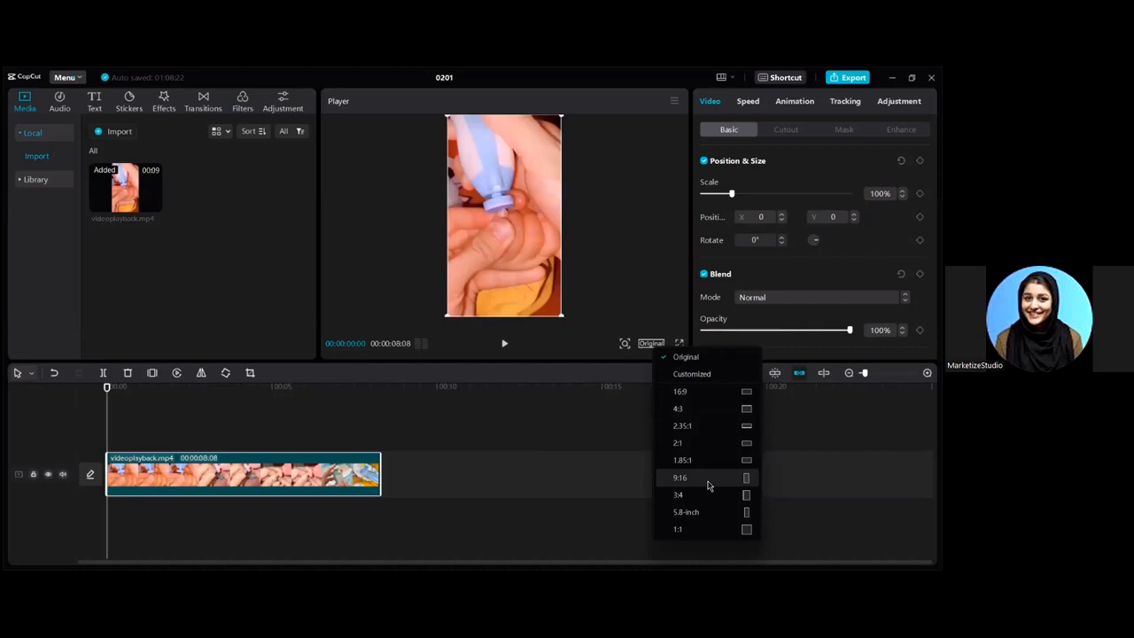
left_click(707, 480)
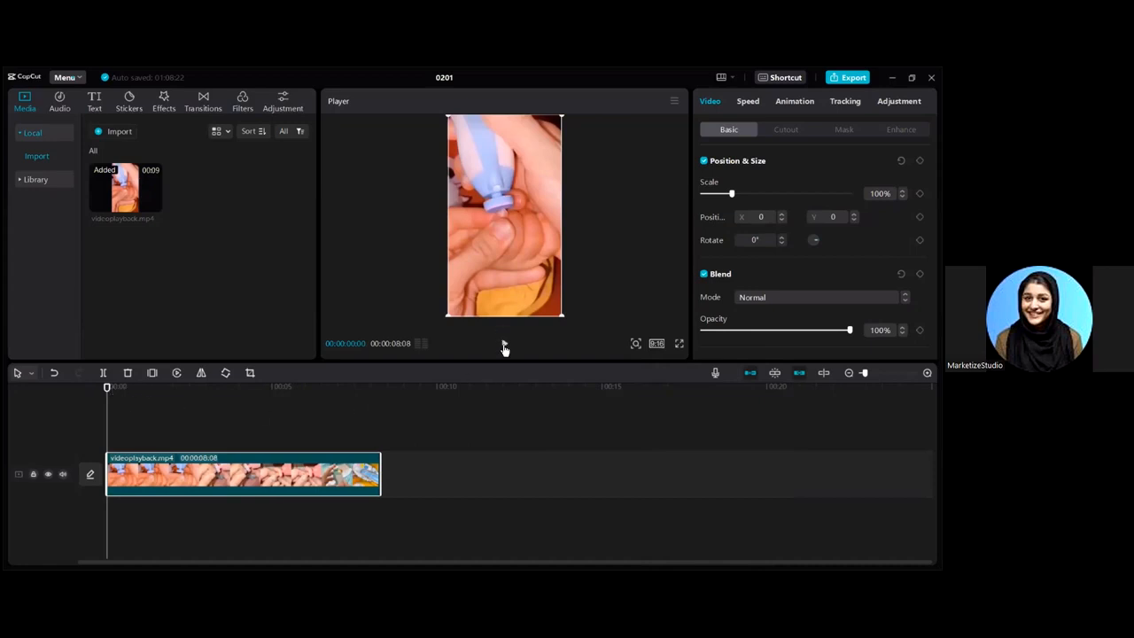
left_click(504, 345)
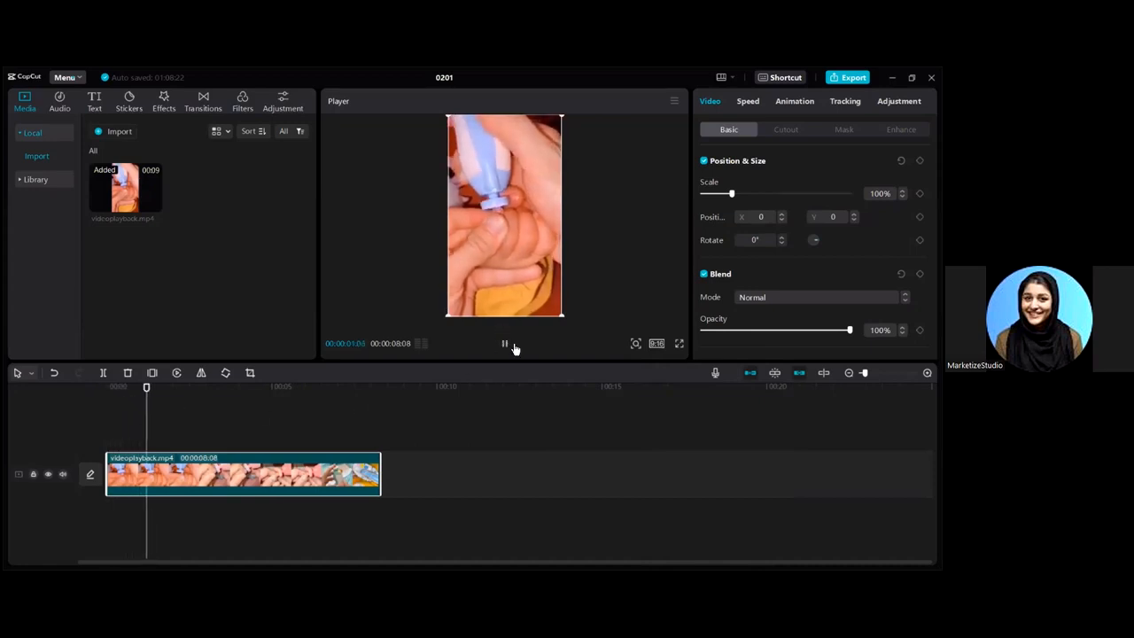
key("space")
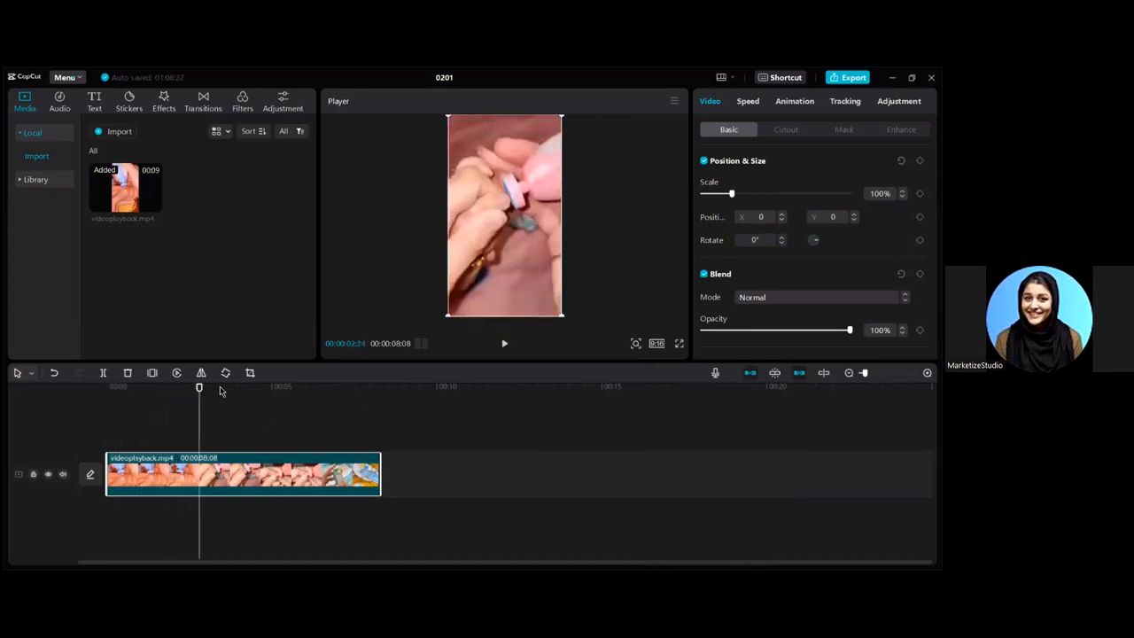
left_click_drag(201, 390, 106, 388)
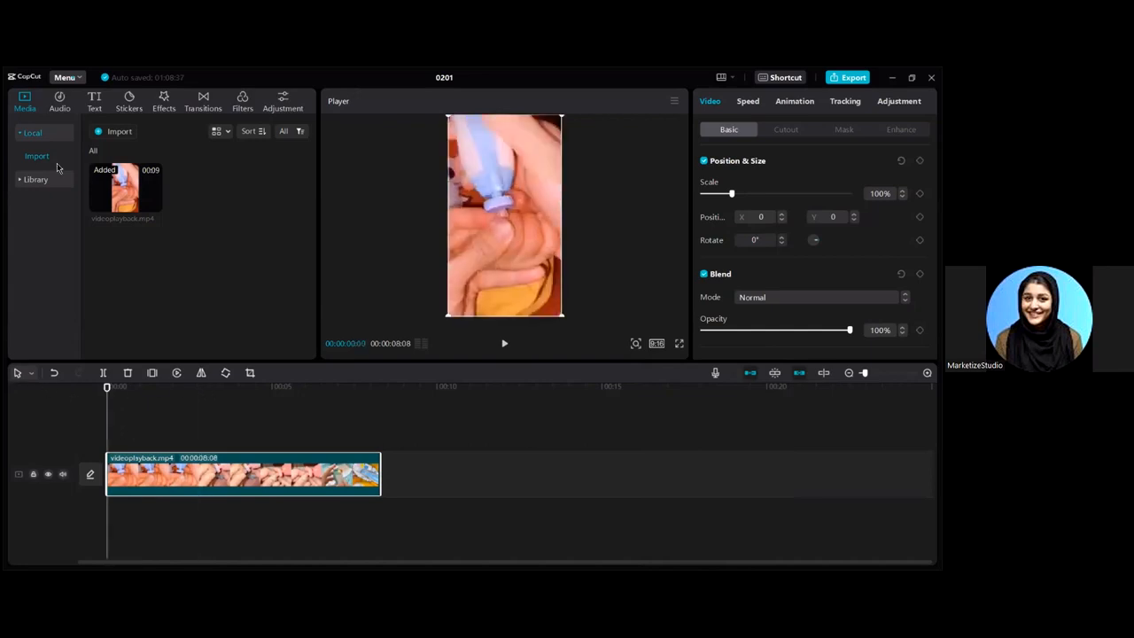
left_click(61, 98)
- Add the Lazy Sunday track from the audio library to the timeline
left_click(43, 102)
left_click(62, 99)
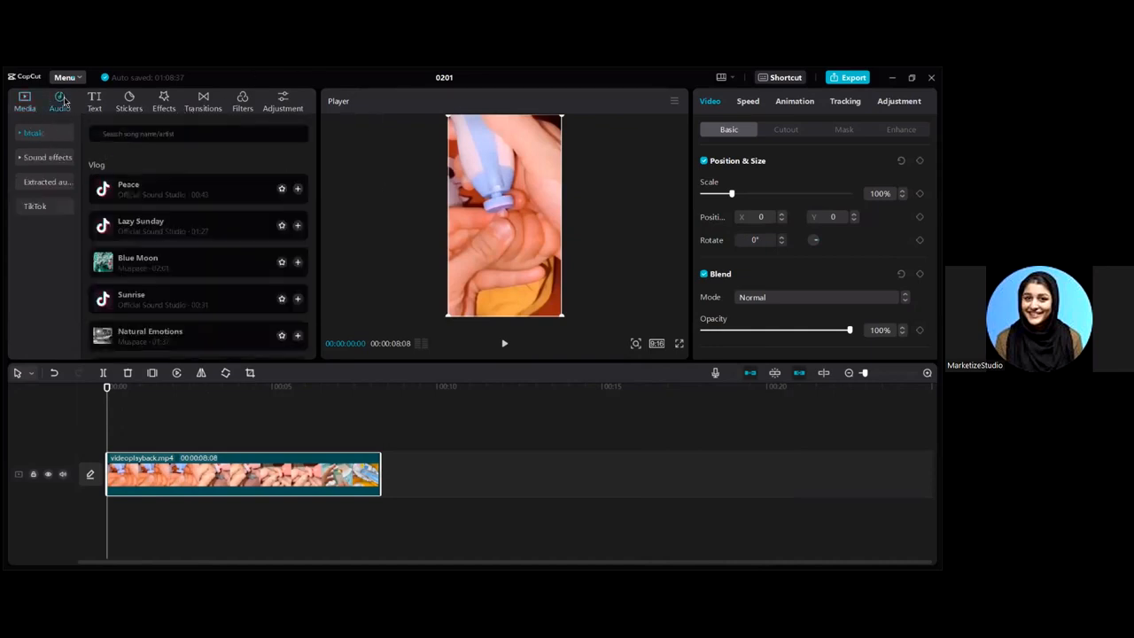
scroll(182, 265, "down", 3)
scroll(142, 222, "up", 3)
left_click(297, 226)
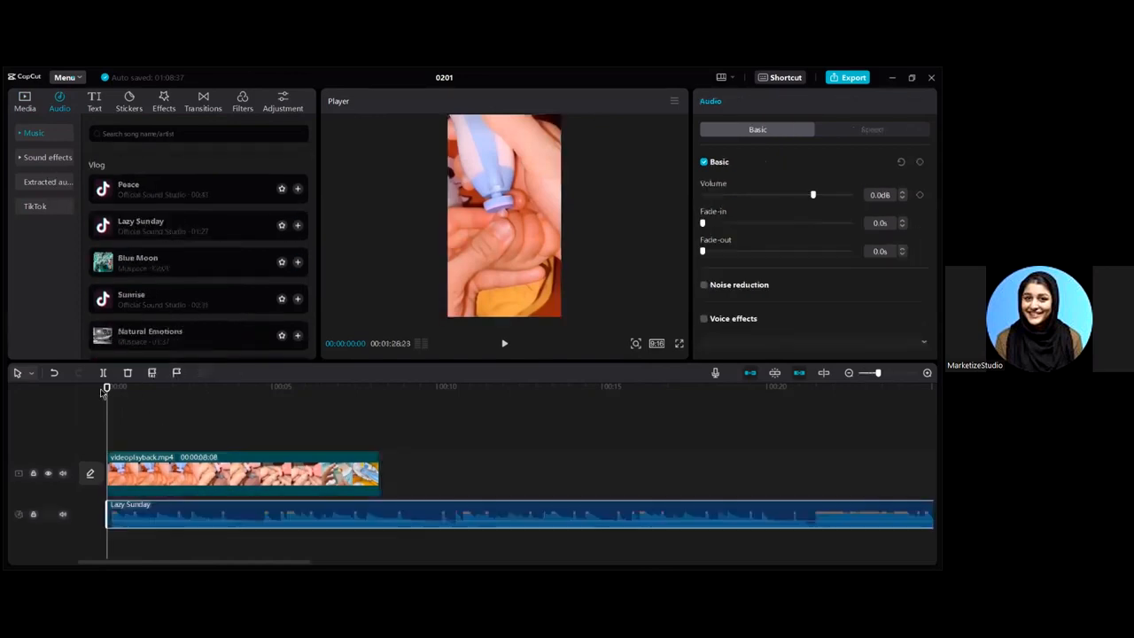
- Split the music at the video's end and delete the leftover part
left_click(378, 412)
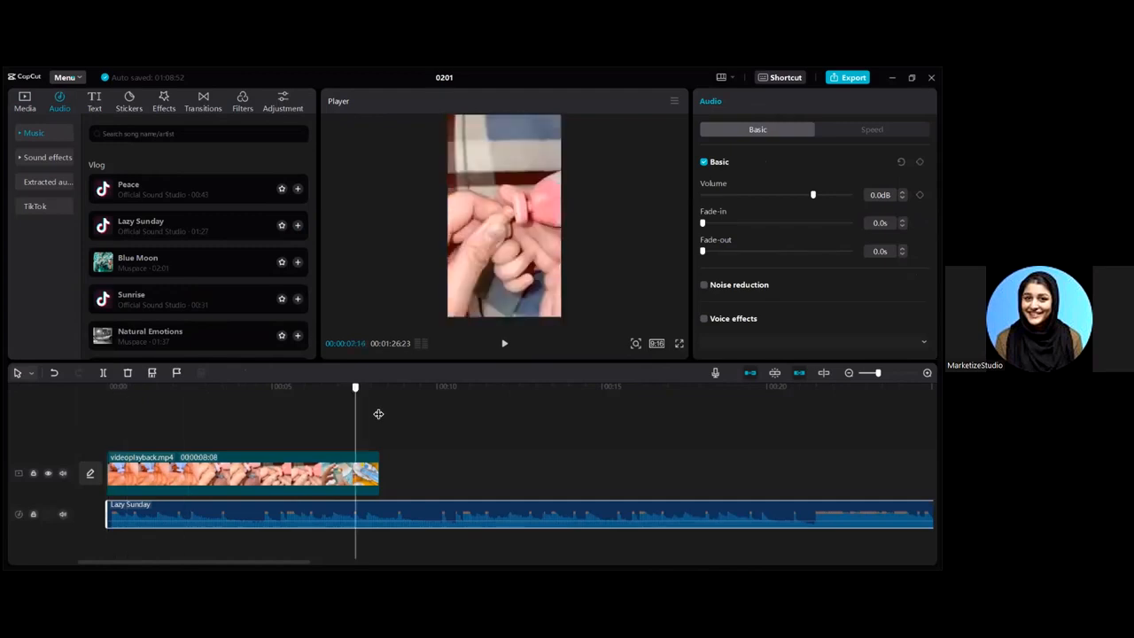
left_click(378, 414)
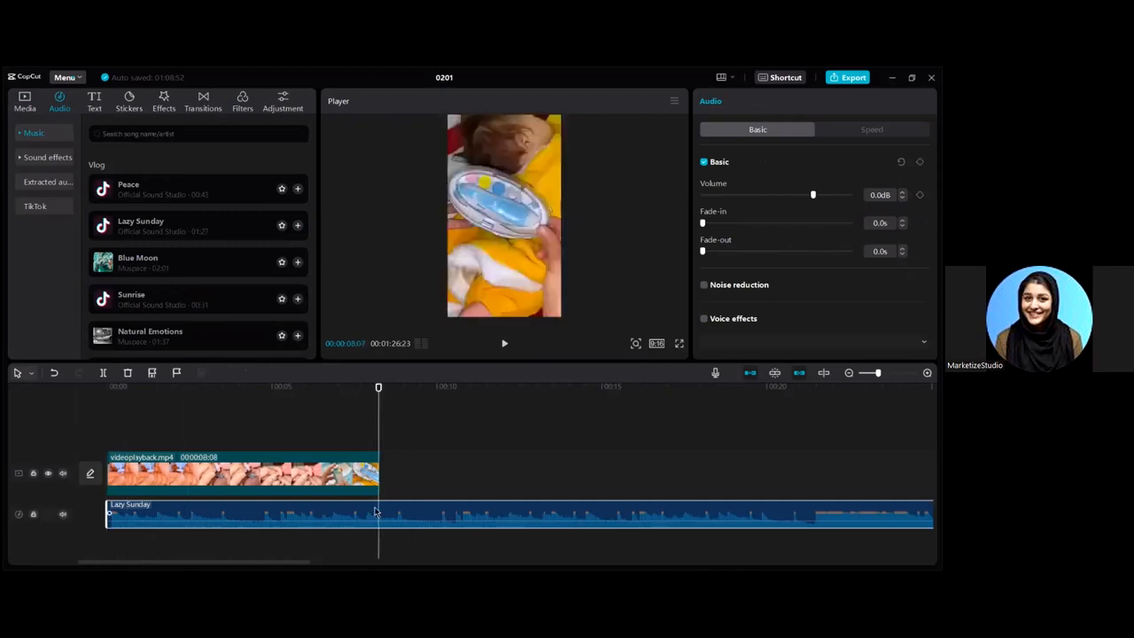
key("ctrl+b")
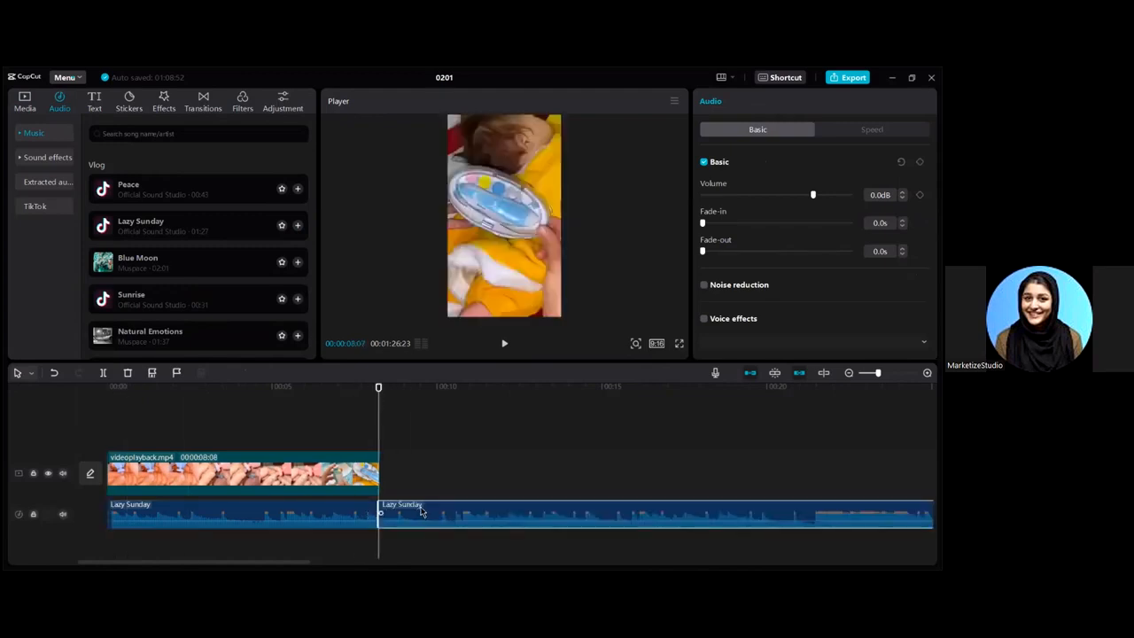
key("Delete")
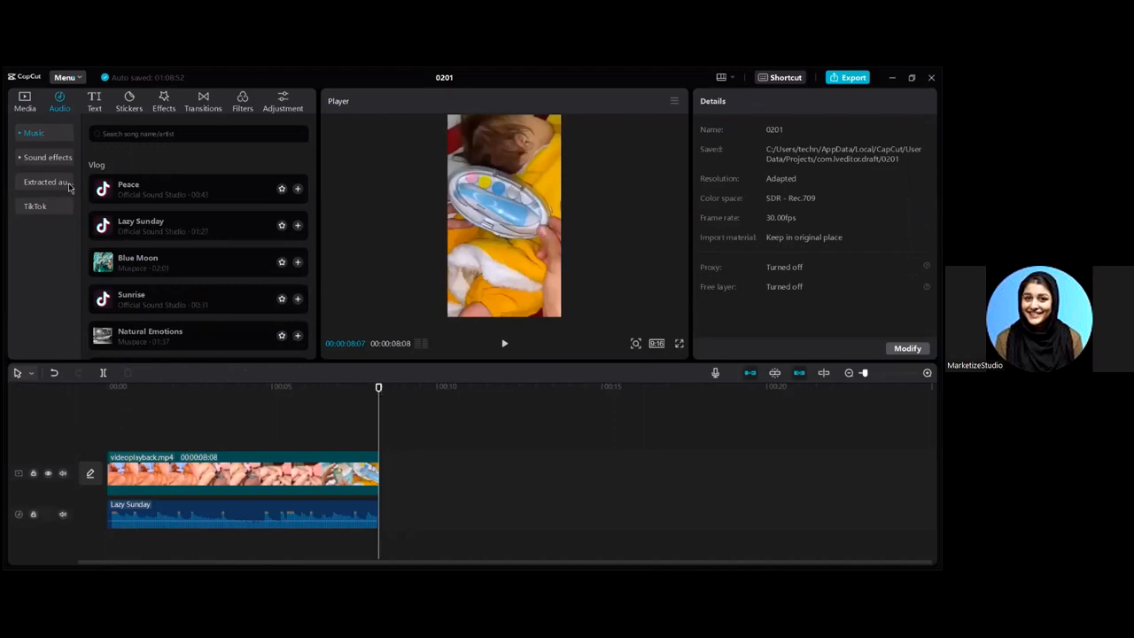
key("space")
- Add a default text clip with the white outlined style, moved toward the top
left_click(93, 102)
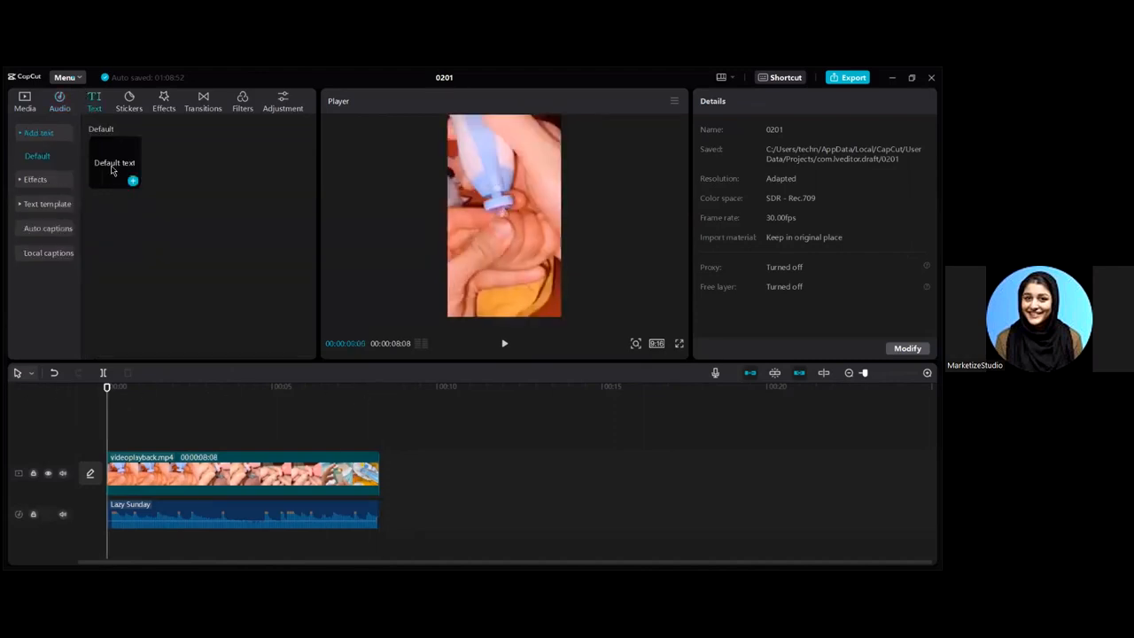
left_click(134, 183)
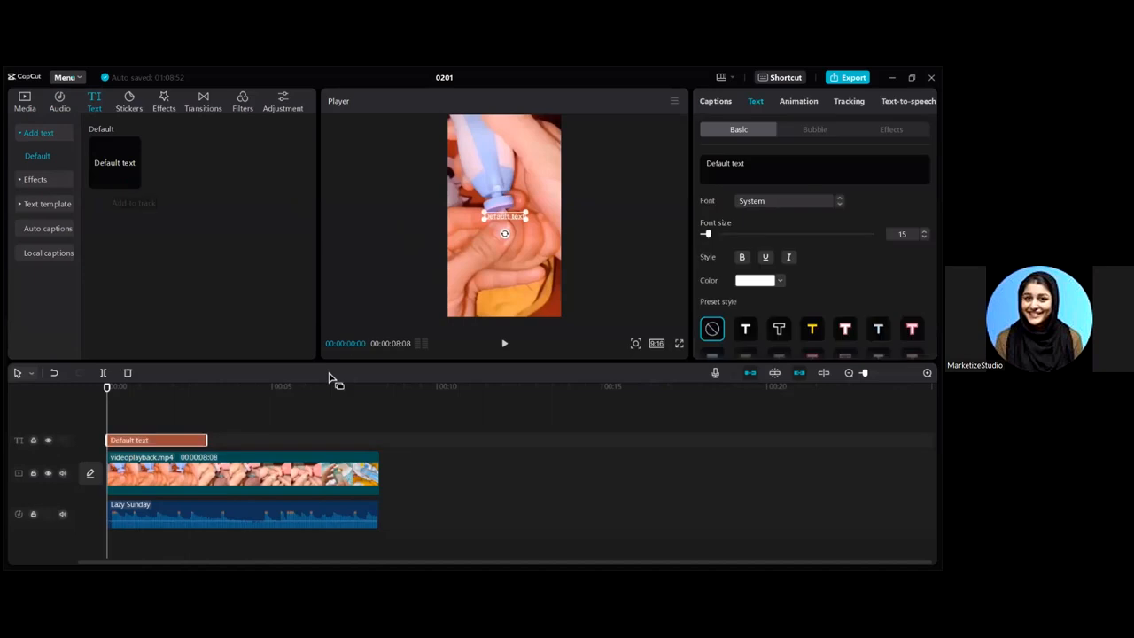
left_click(745, 330)
left_click_drag(514, 213, 536, 146)
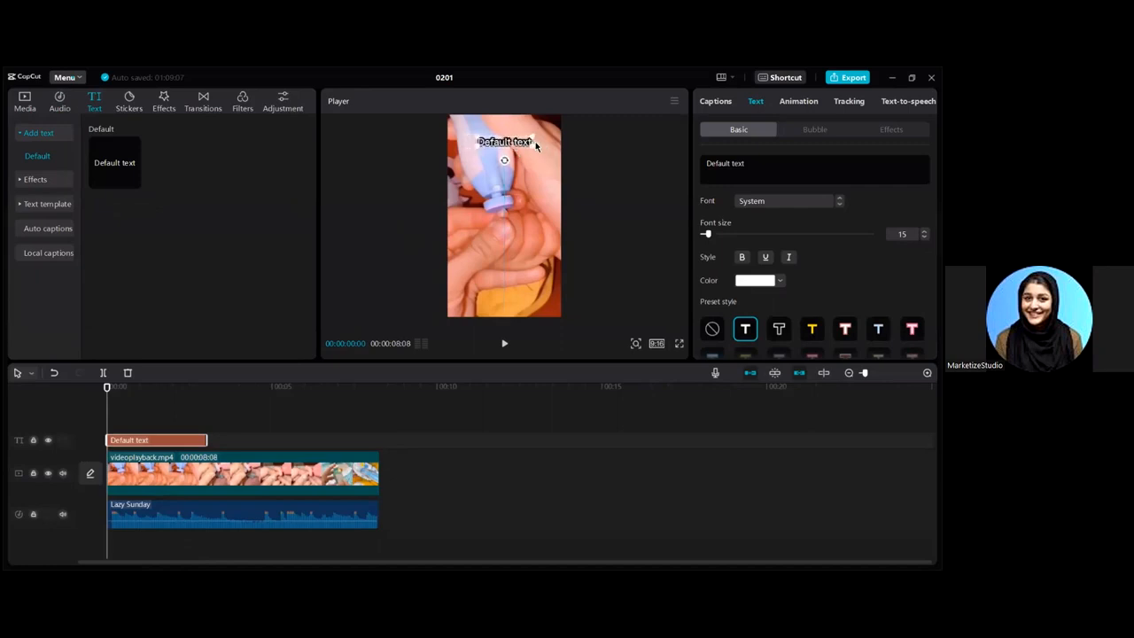
- Replace the placeholder with the title 'Baby Nailt Trimmer'
triple_click(722, 161)
type("Ba")
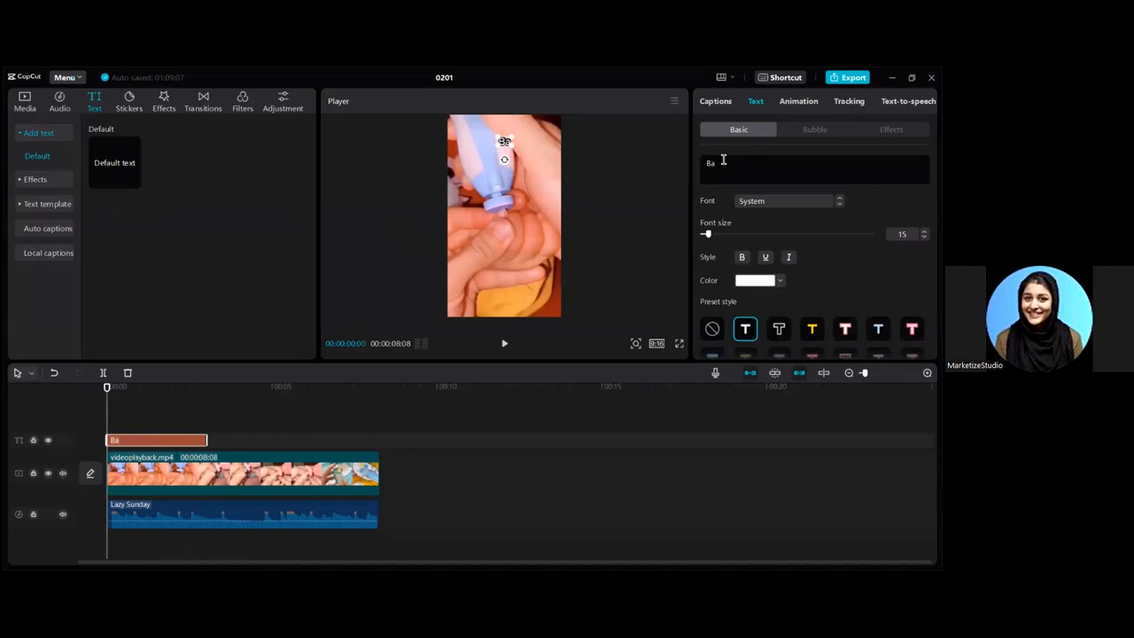
type("by Nailt rimmer")
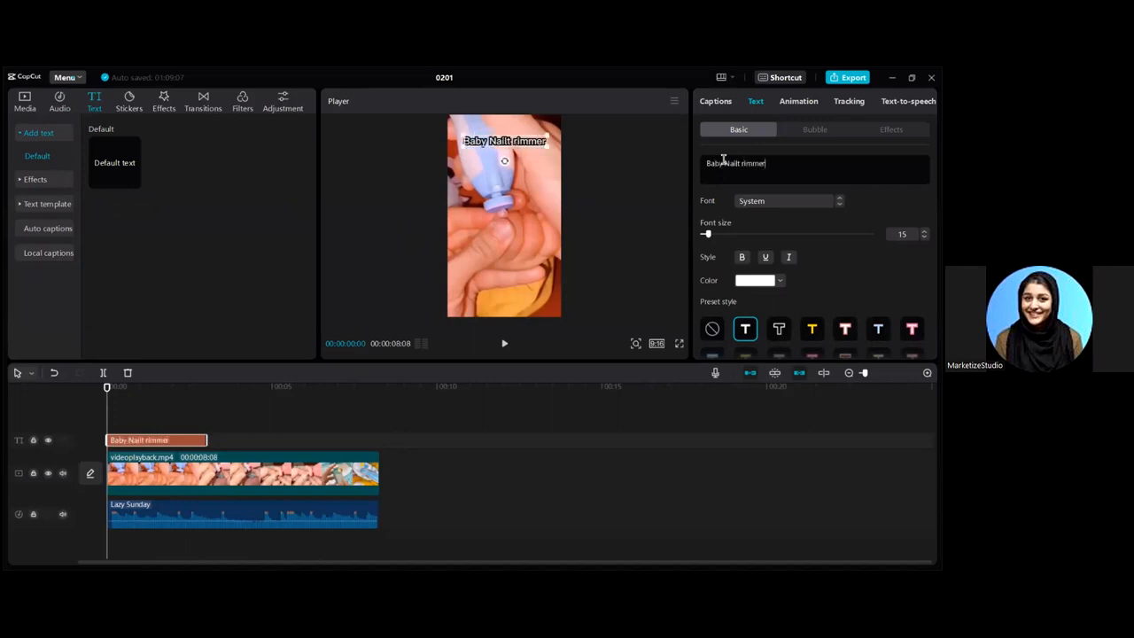
key("BackSpace")
key("BackSpace")
key("BackSpace")
key("BackSpace")
key("BackSpace")
key("BackSpace")
key("BackSpace")
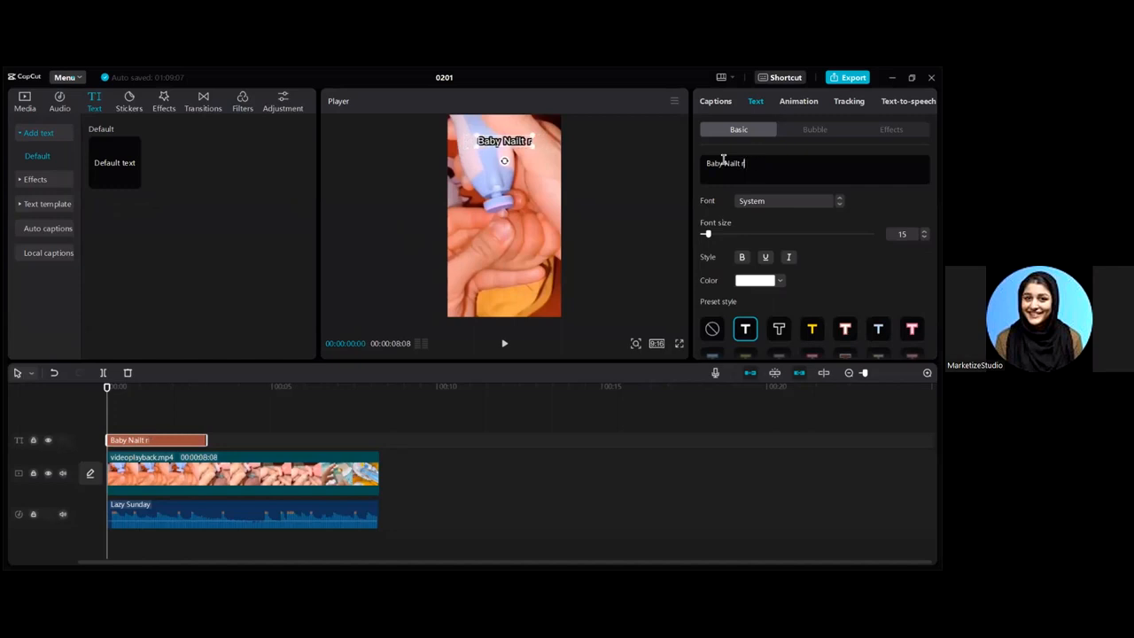
type("Trimmer")
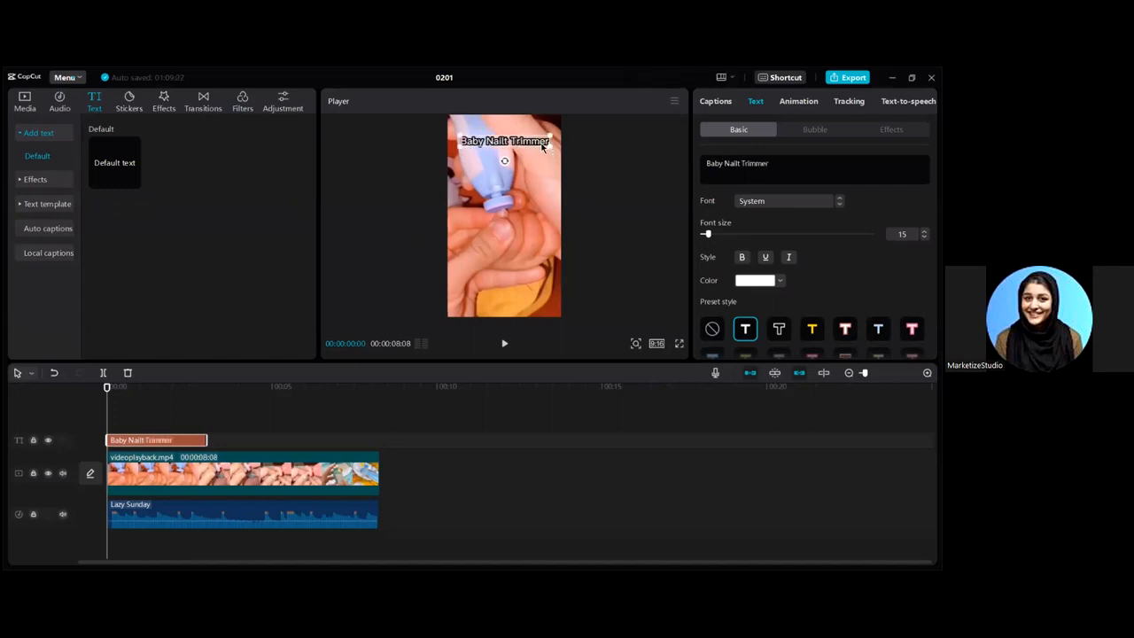
- Shrink the title, centre it near the top, and trim it to the opening seconds
left_click_drag(542, 146, 512, 182)
left_click_drag(518, 224, 518, 253)
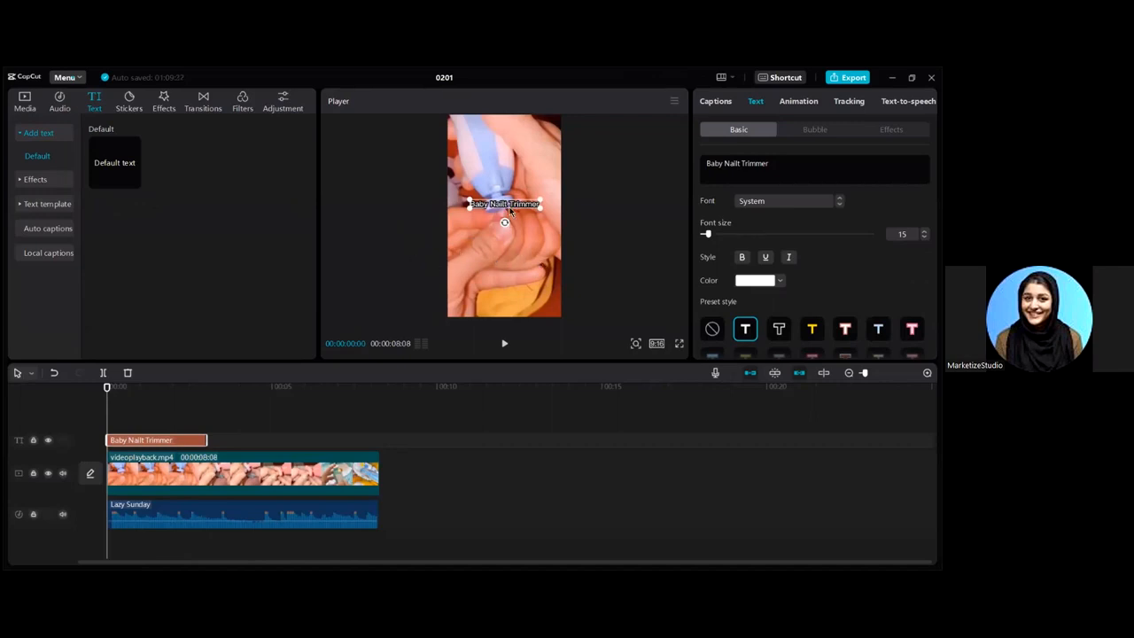
left_click_drag(515, 207, 518, 151)
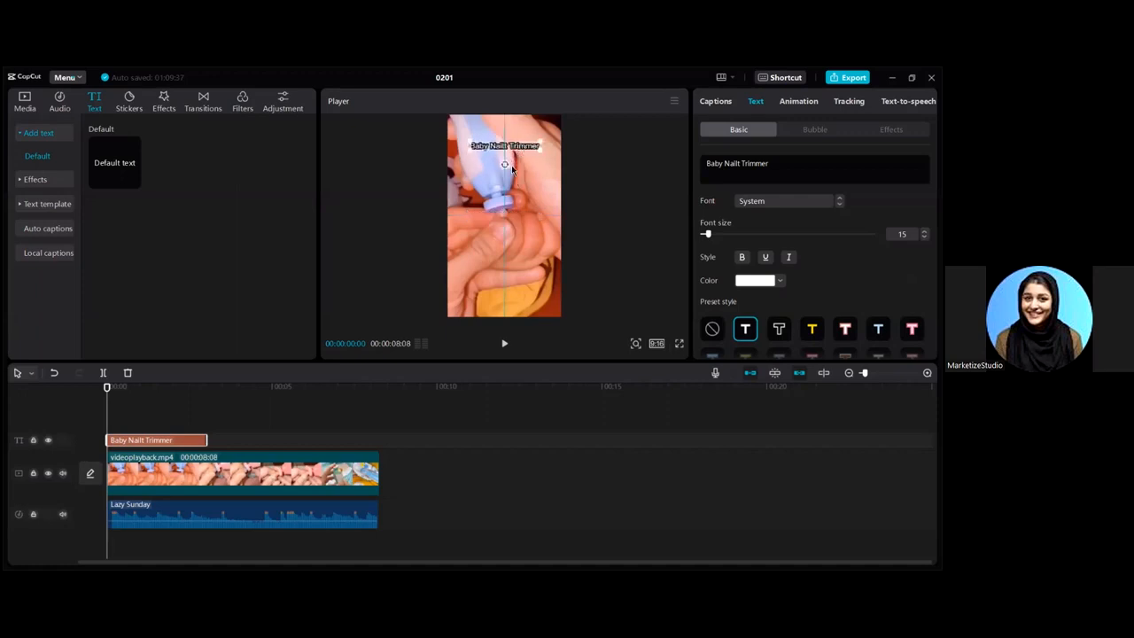
left_click_drag(207, 439, 169, 440)
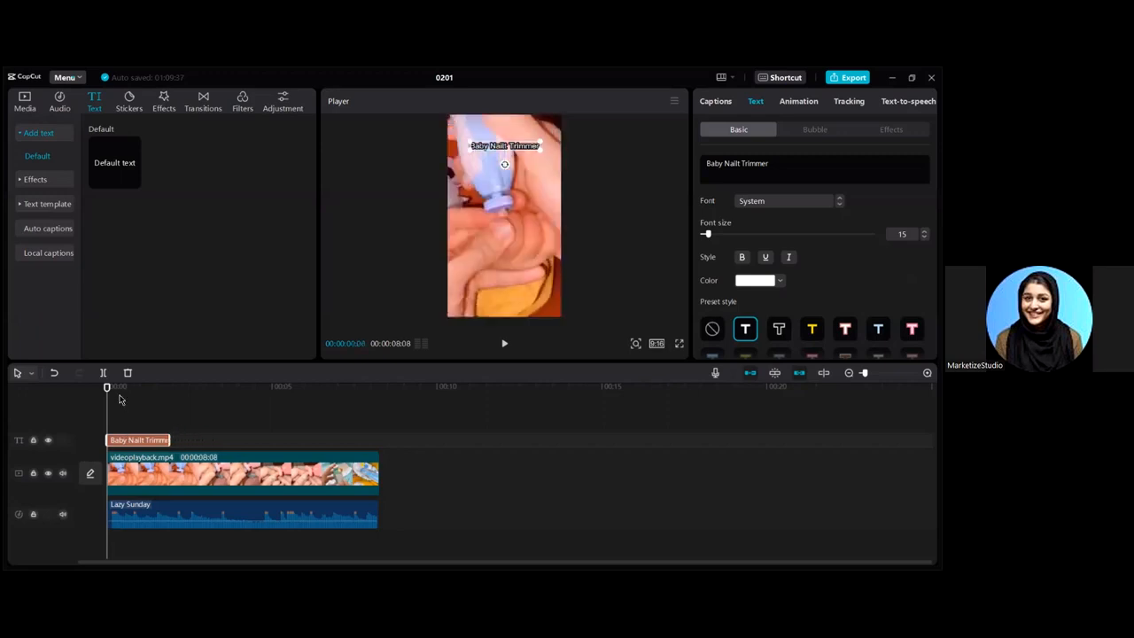
- Duplicate the title caption twice, placing copies at about three seconds and at the end
key("ctrl+c")
key("ctrl+v")
key("ctrl+v")
left_click_drag(128, 428, 337, 443)
left_click_drag(161, 434, 251, 443)
left_click_drag(107, 390, 213, 396)
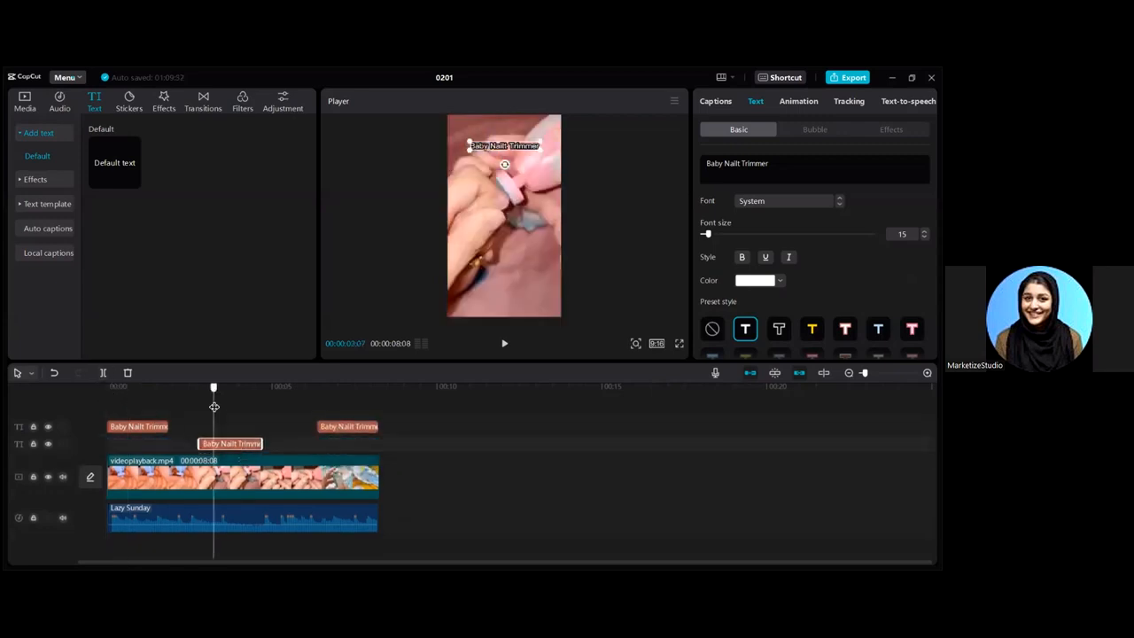
left_click_drag(223, 443, 195, 395)
left_click_drag(203, 440, 200, 441)
- Change the middle caption to 'Trim your baby nail with ease' on two lines, top centre
triple_click(714, 173)
type("Get")
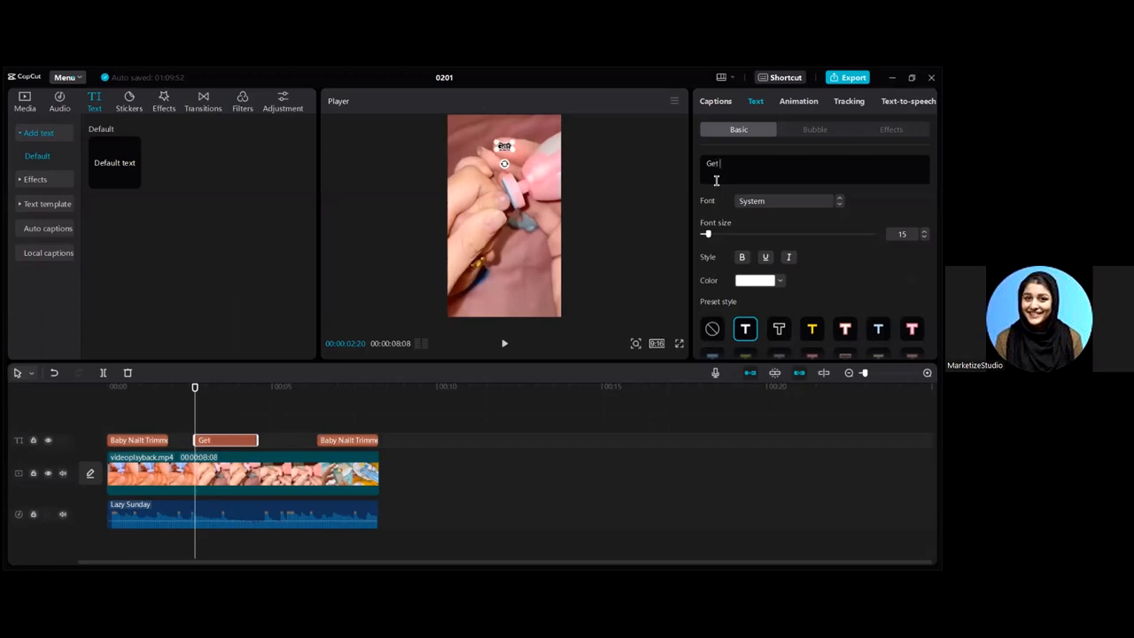
type(" your")
key("BackSpace")
key("ctrl+a")
key("BackSpace")
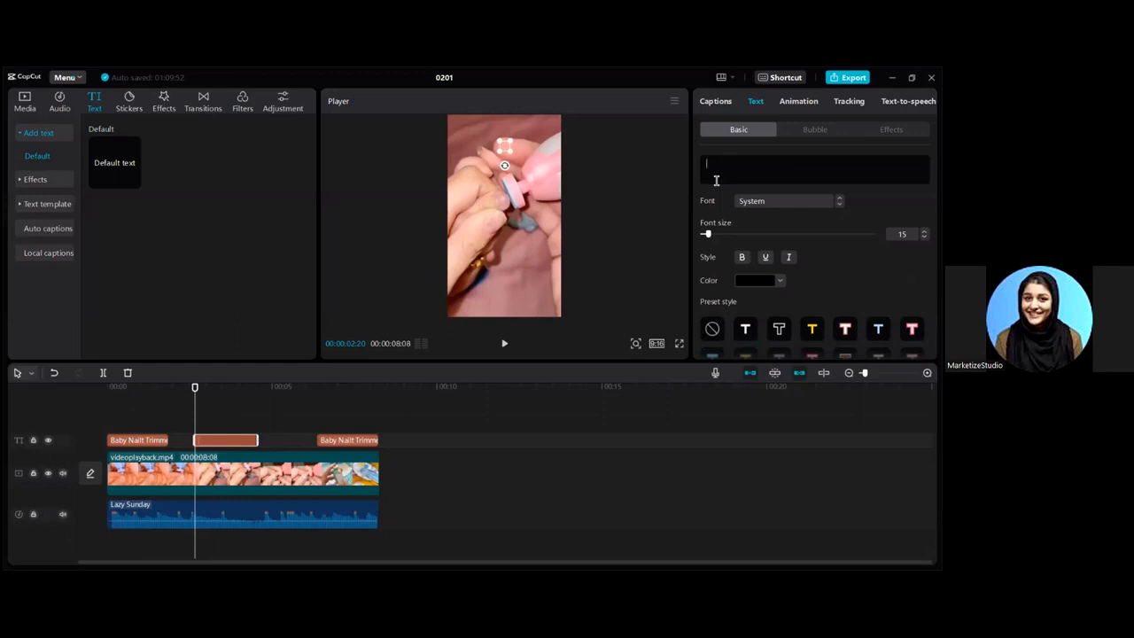
type("Trim your t")
type("aby nail with ease")
left_click(759, 170)
key("Return")
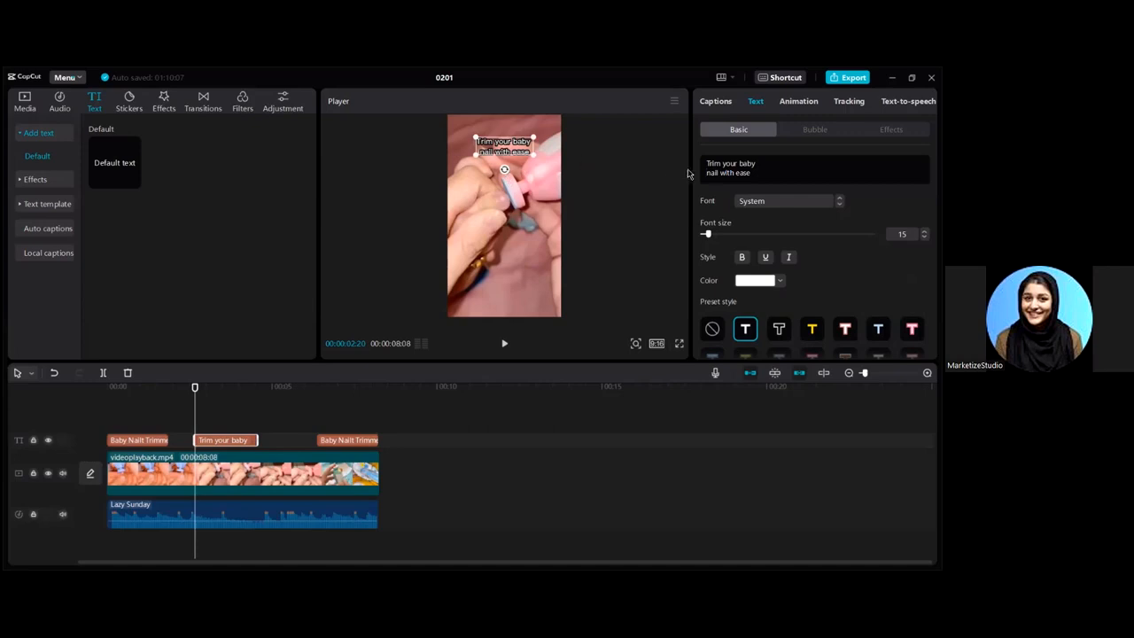
left_click_drag(765, 179, 676, 155)
left_click_drag(517, 143, 536, 166)
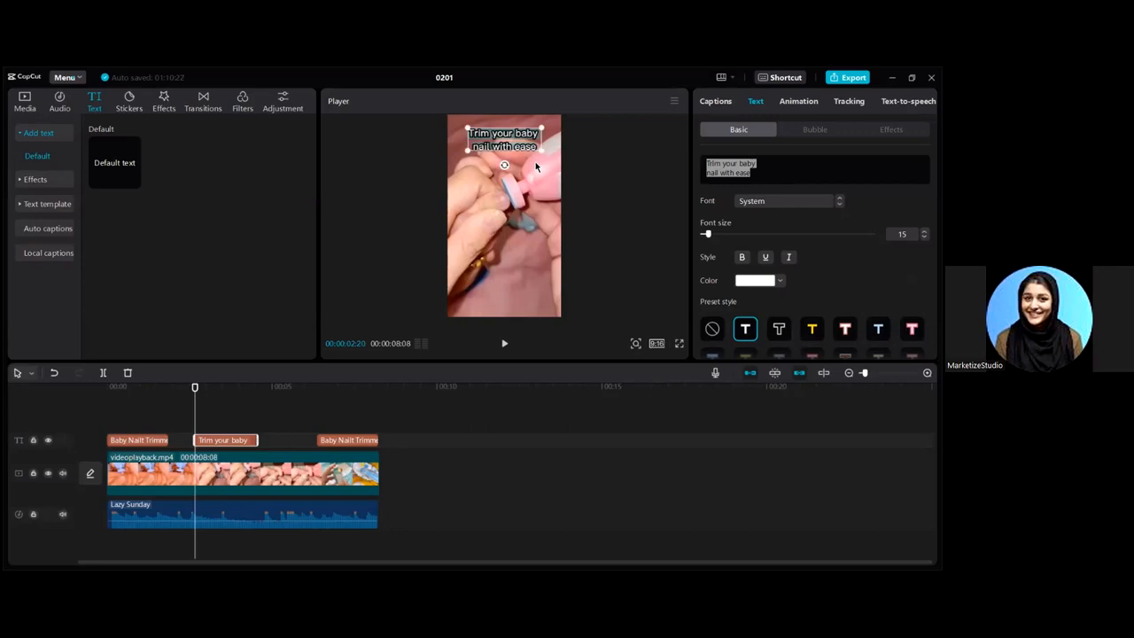
- Check the captions in playback and change the last caption to 'Click Shop Now!'
left_click(91, 390)
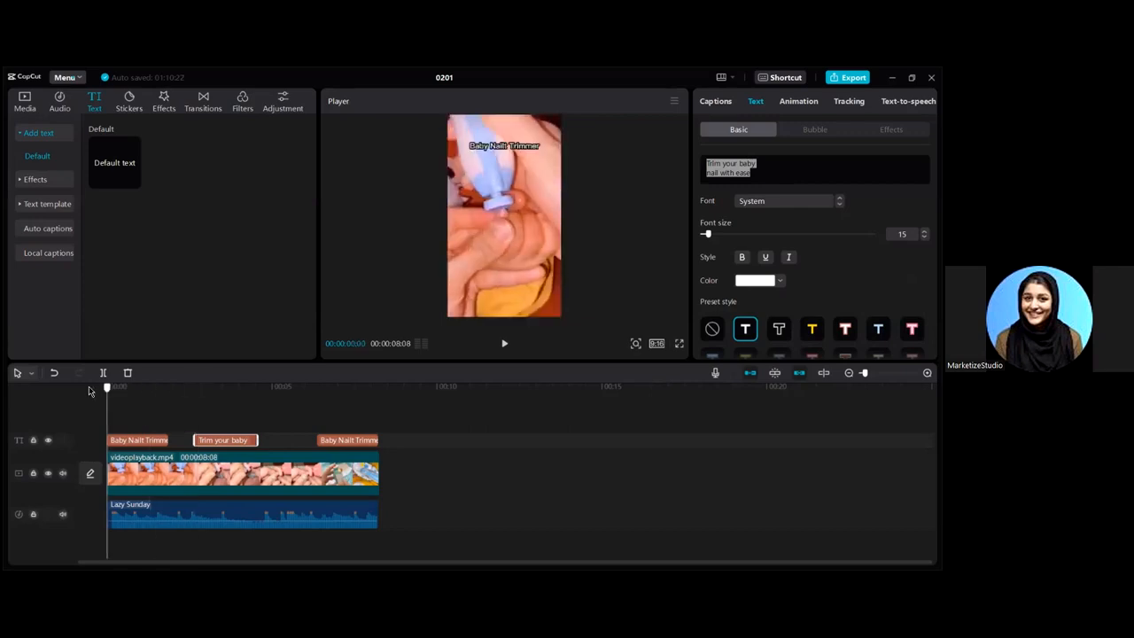
mouse_move(106, 390)
left_mouse_down()
mouse_move(254, 392)
mouse_move(352, 417)
left_mouse_up()
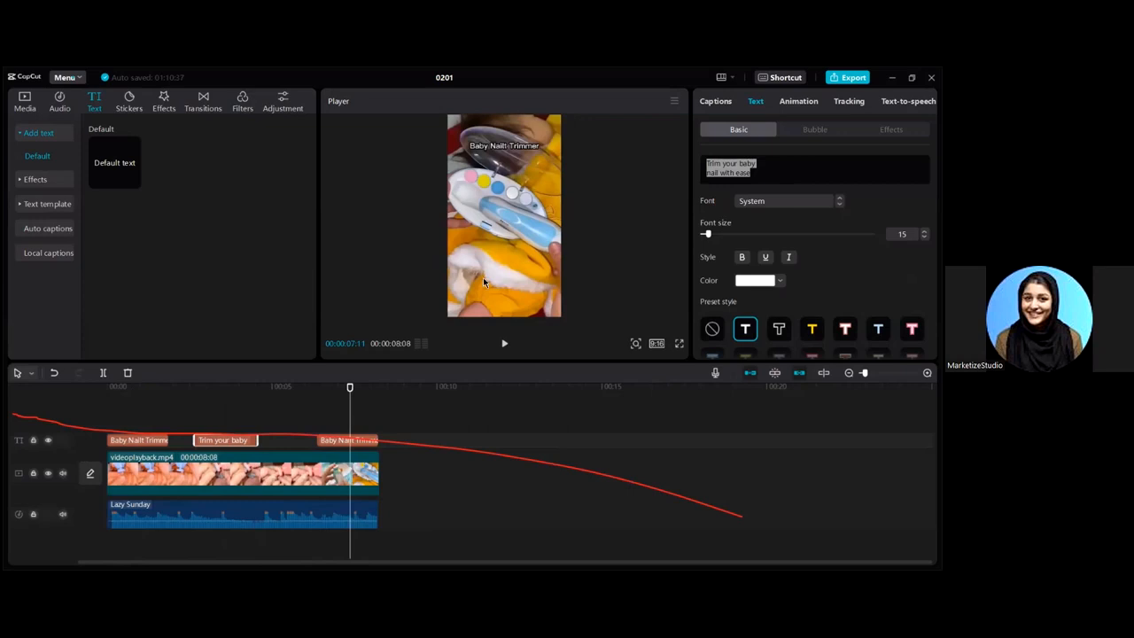
left_click_drag(352, 391, 317, 390)
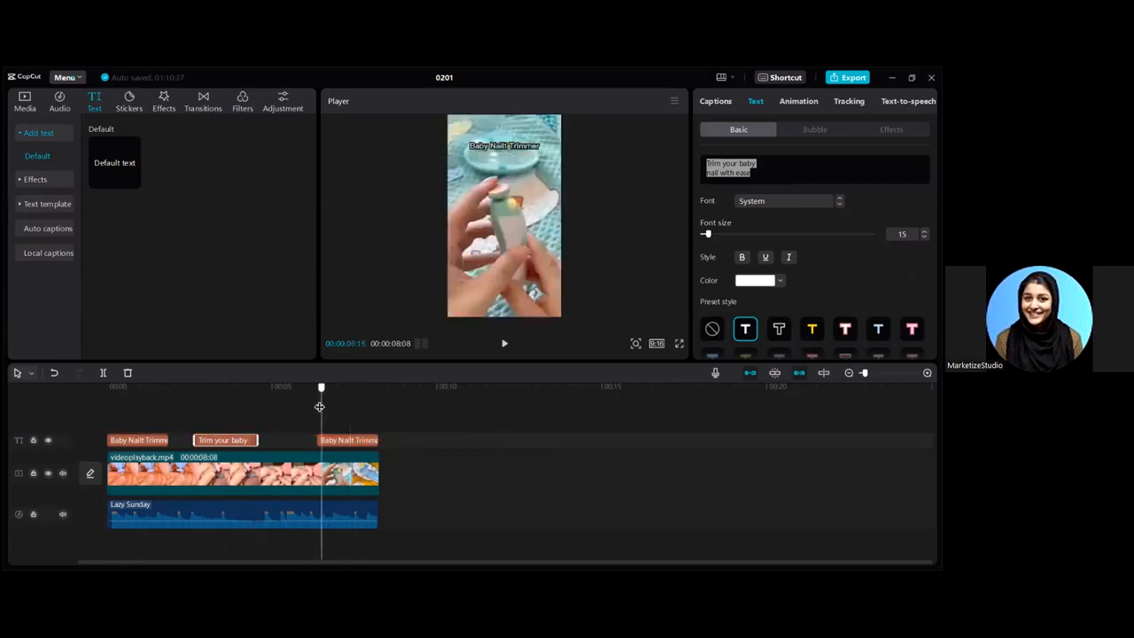
left_click(347, 438)
left_click(735, 185)
key("ctrl+a")
type("Click Shop Now")
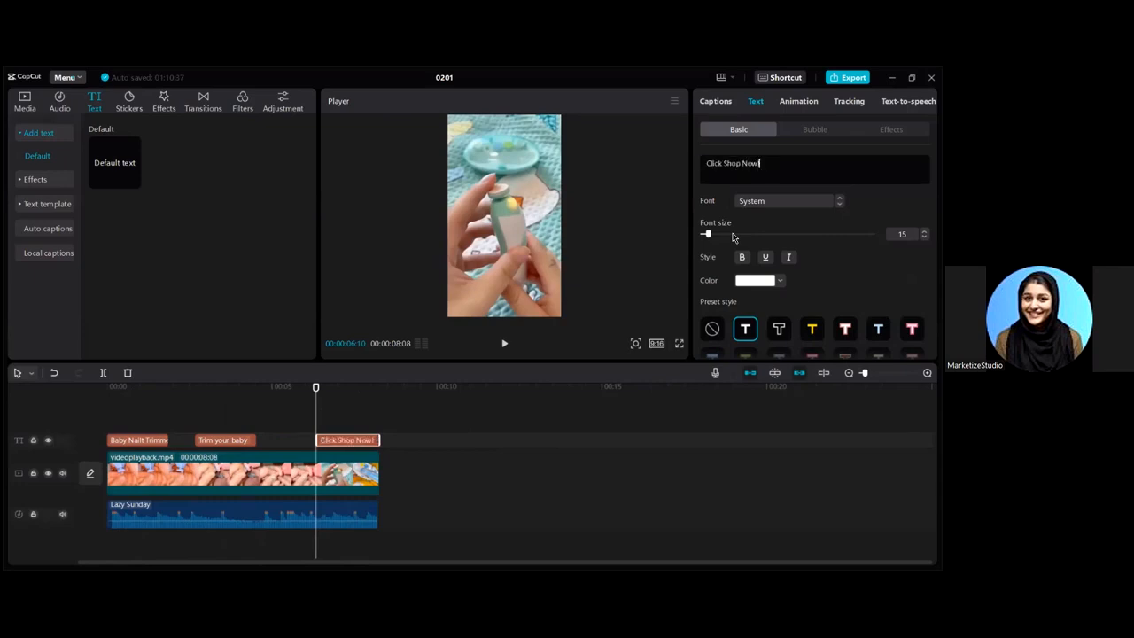
left_click_drag(315, 389, 369, 396)
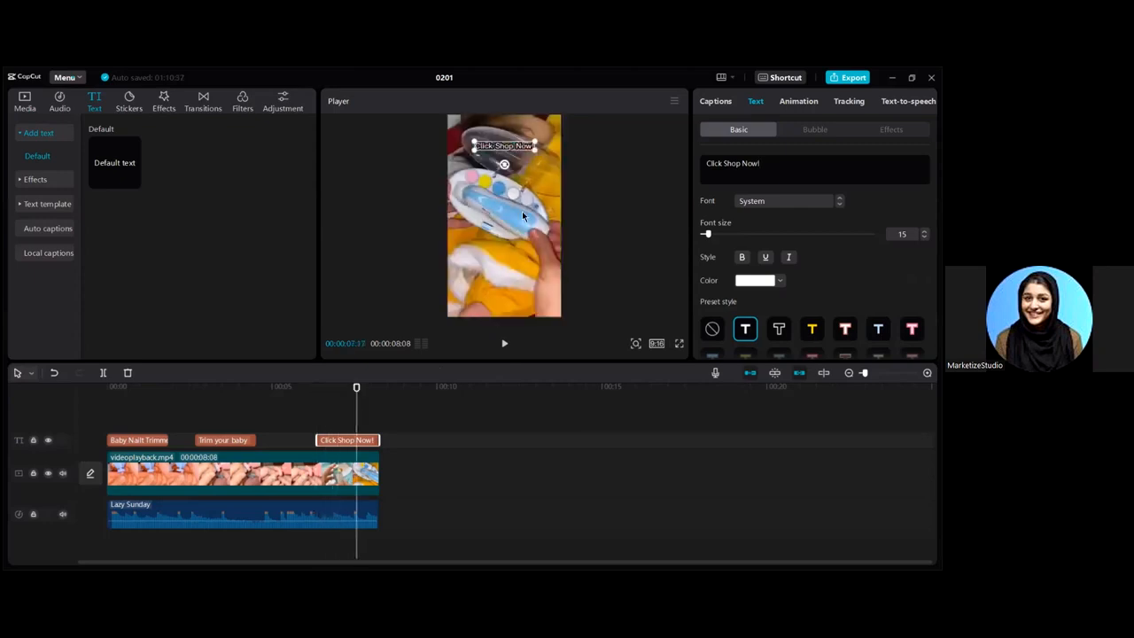
- Add the red arrow sticker at the video's end and enlarge it to 127%
left_click(129, 101)
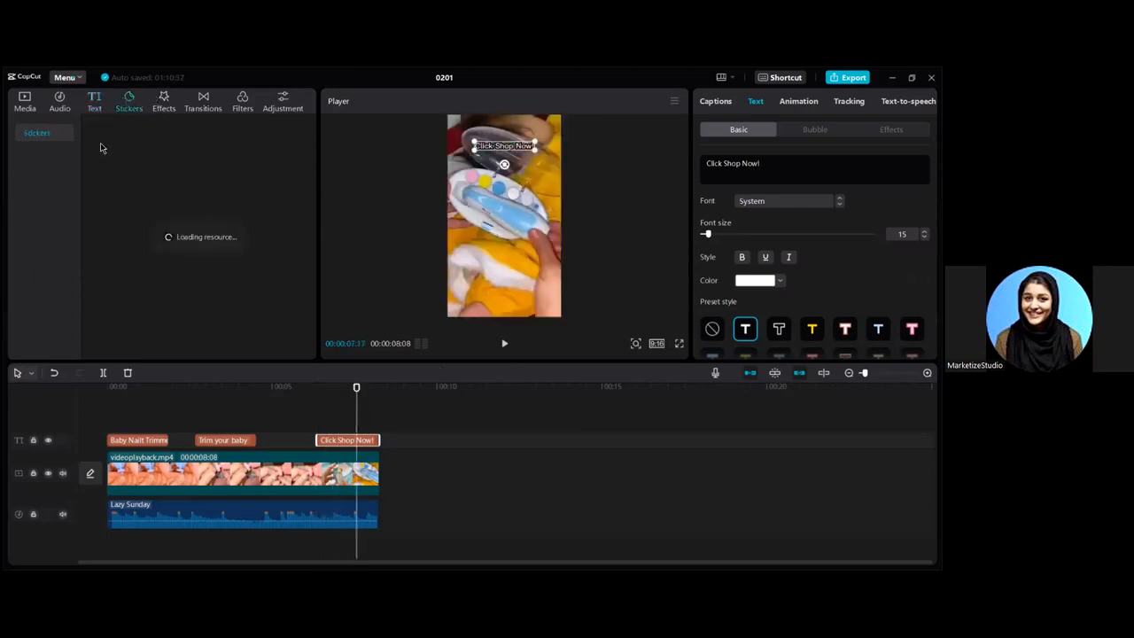
scroll(178, 230, "down", 3)
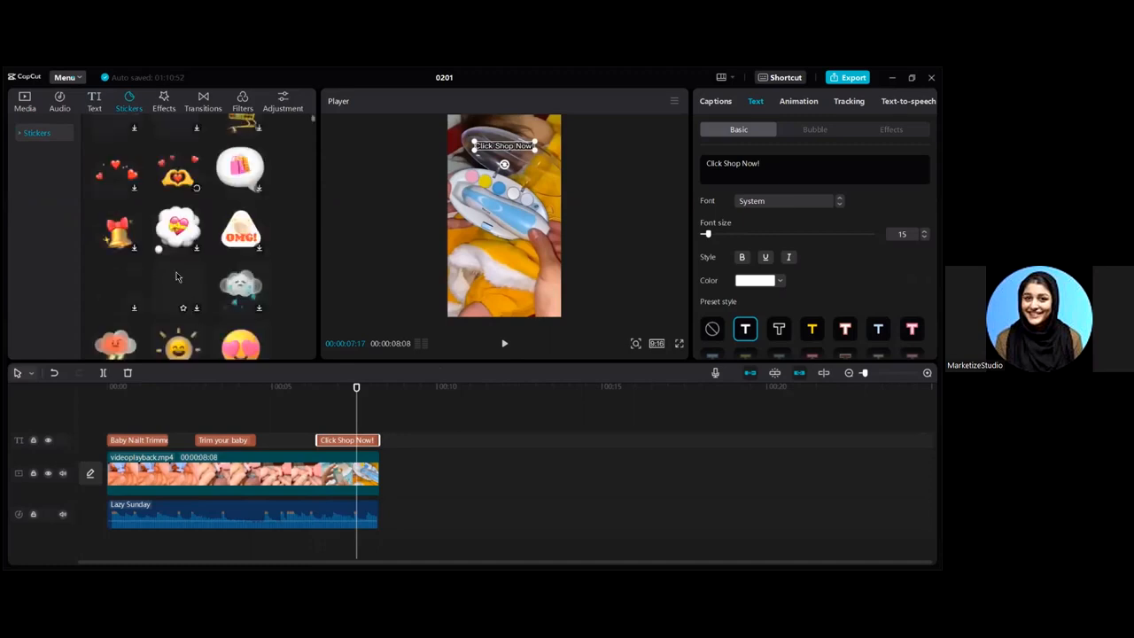
scroll(181, 213, "up", 3)
scroll(187, 199, "down", 3)
scroll(187, 198, "down", 5)
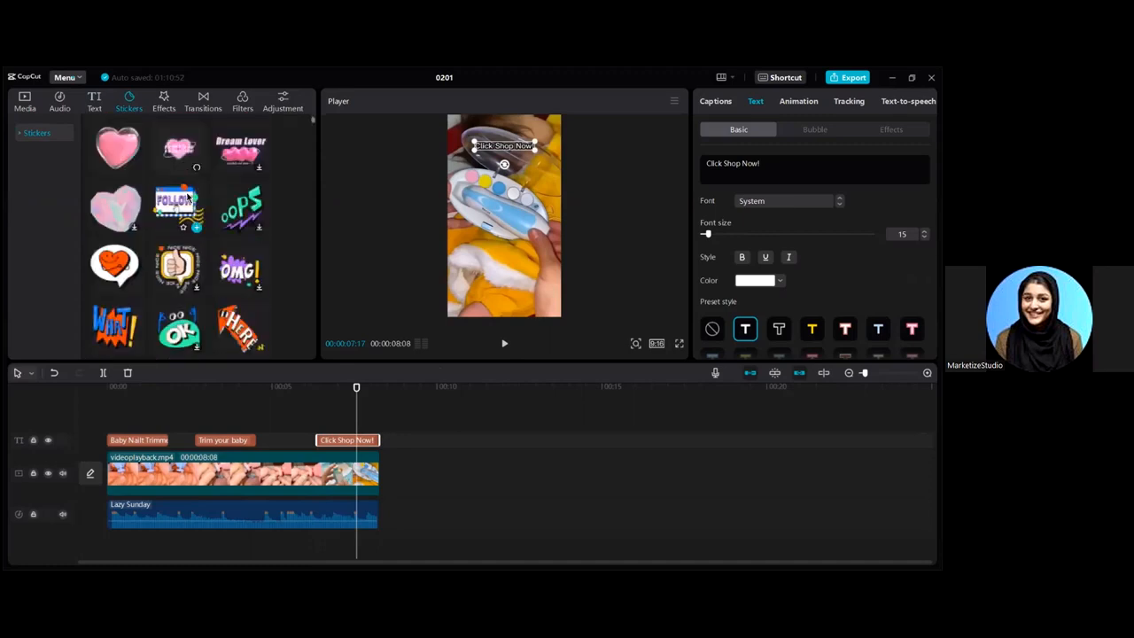
scroll(115, 292, "up", 2)
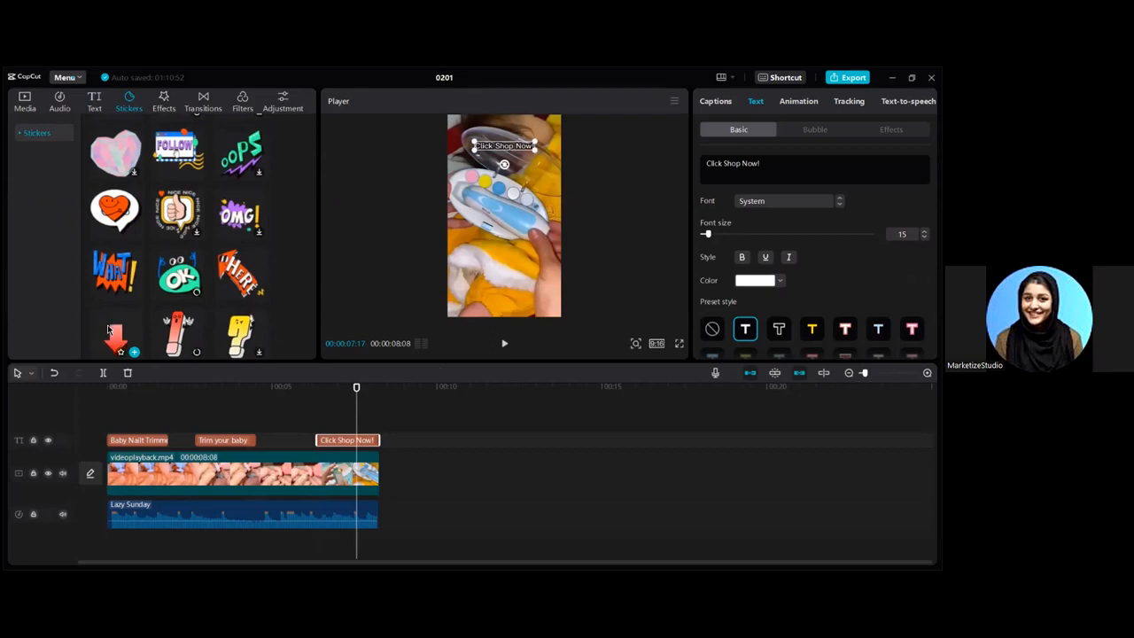
left_click(116, 338)
left_click(134, 352)
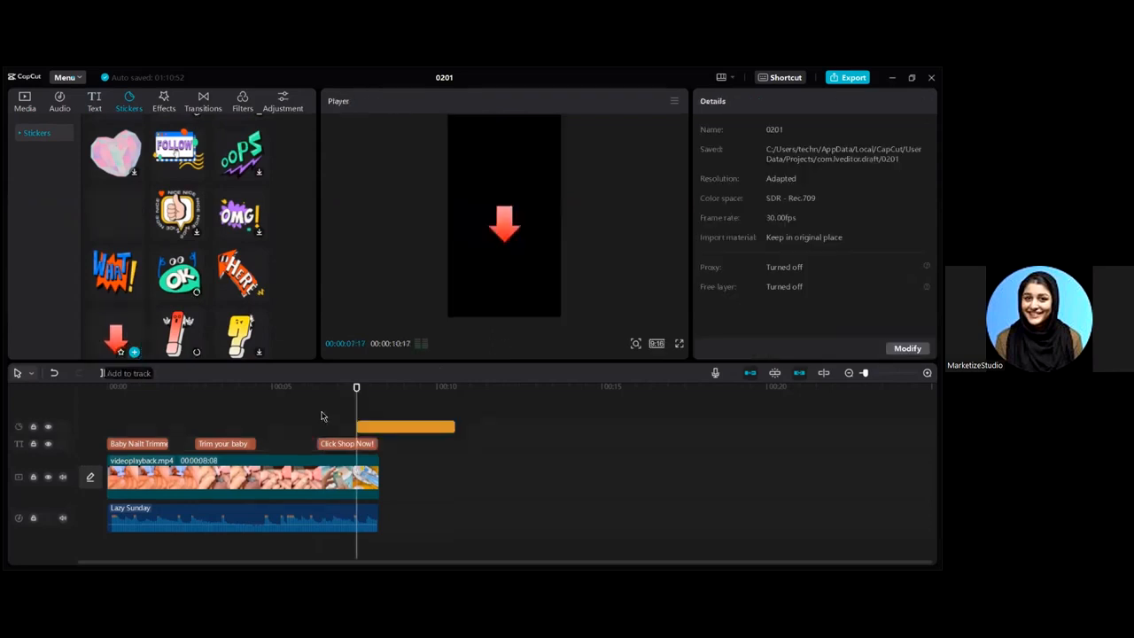
mouse_move(380, 426)
left_mouse_down()
mouse_move(348, 436)
mouse_move(379, 425)
left_mouse_up()
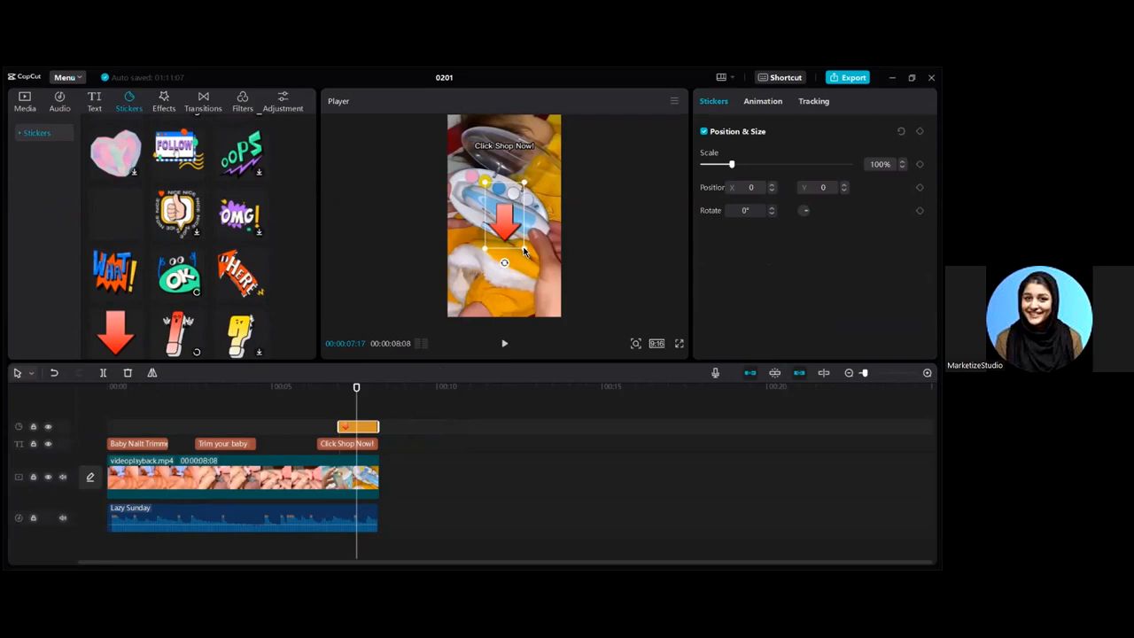
left_click_drag(523, 252, 529, 259)
- Split the video at 06:28 and set the final section's opacity to 45%
left_click_drag(358, 389, 334, 389)
left_click(352, 475)
key("ctrl+b")
scroll(737, 325, "down", 2)
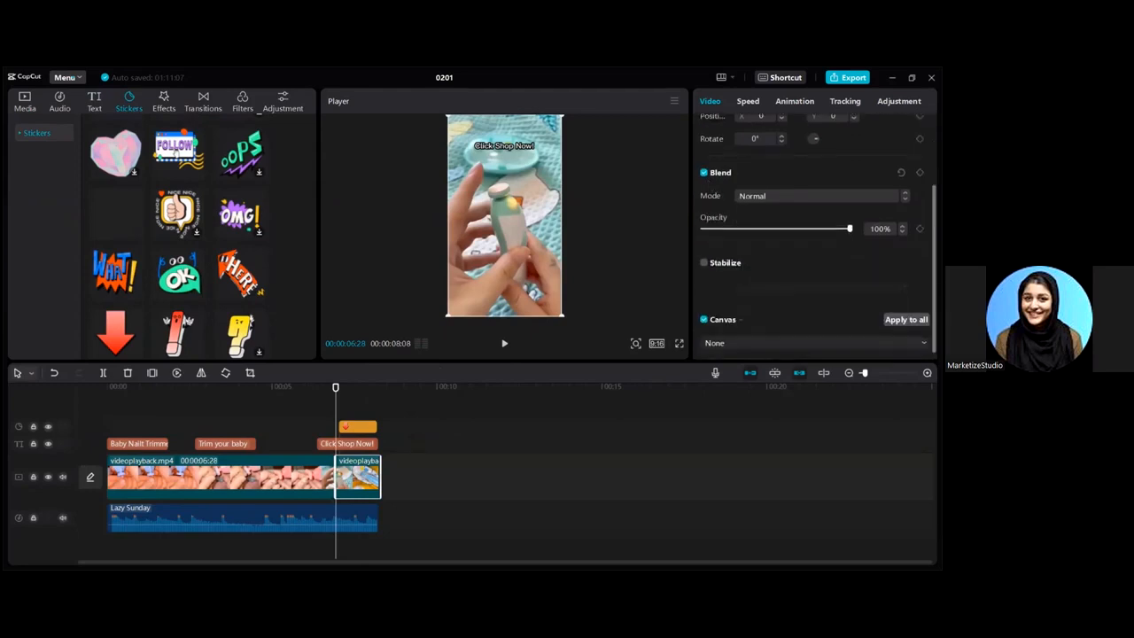
left_click_drag(848, 221, 768, 220)
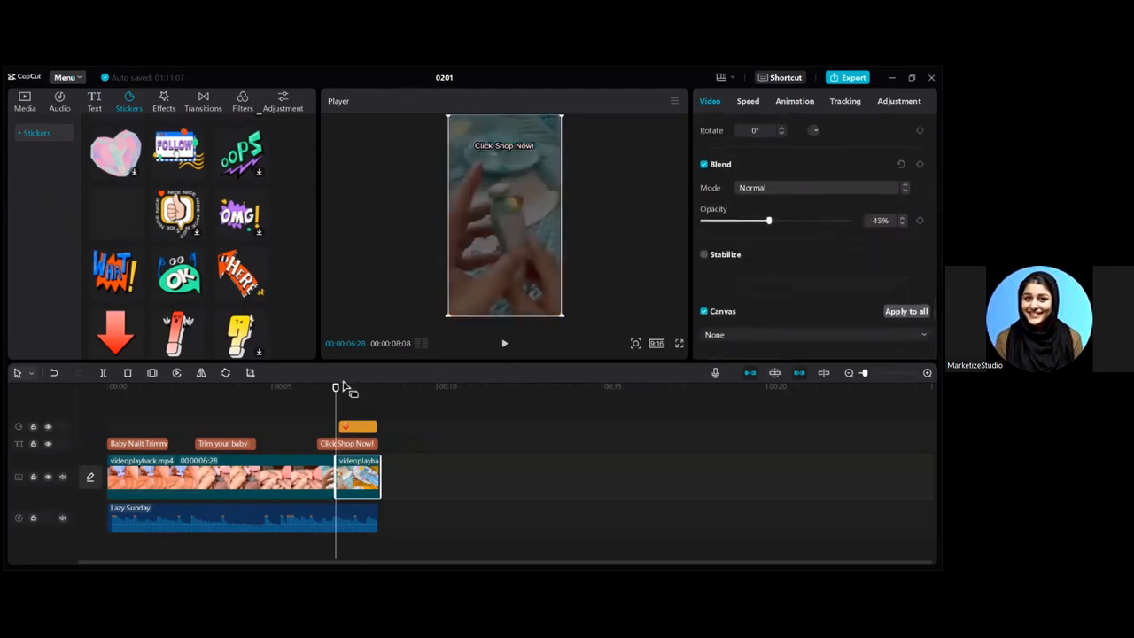
left_click_drag(336, 386, 355, 386)
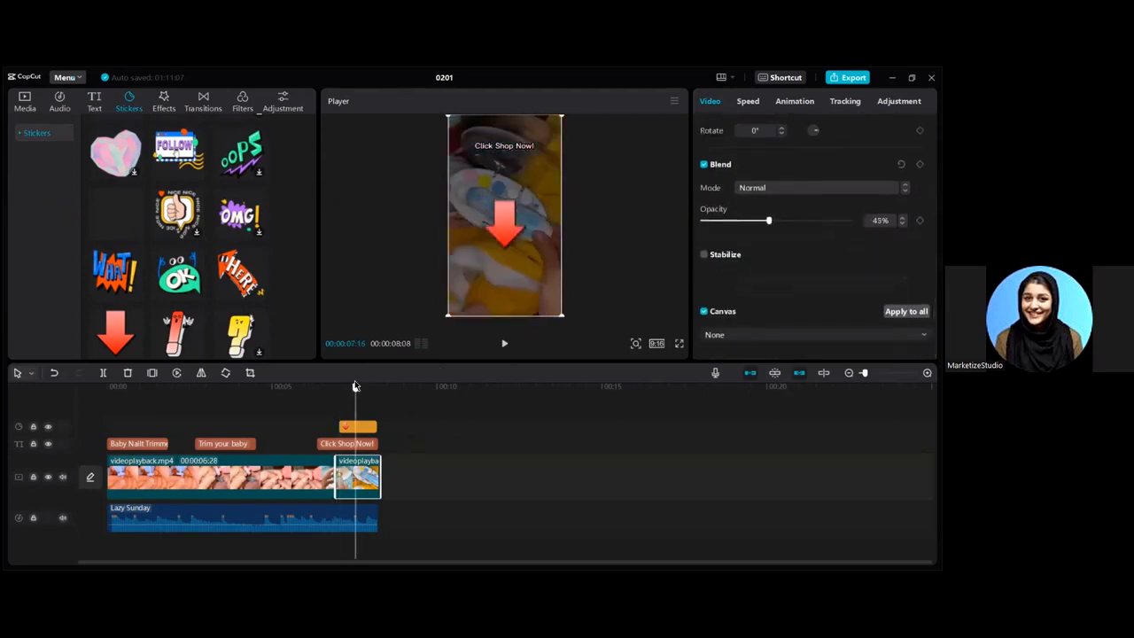
- Enlarge the arrow to 155%, centre it, and shorten the Click Shop Now! caption
left_click(506, 232)
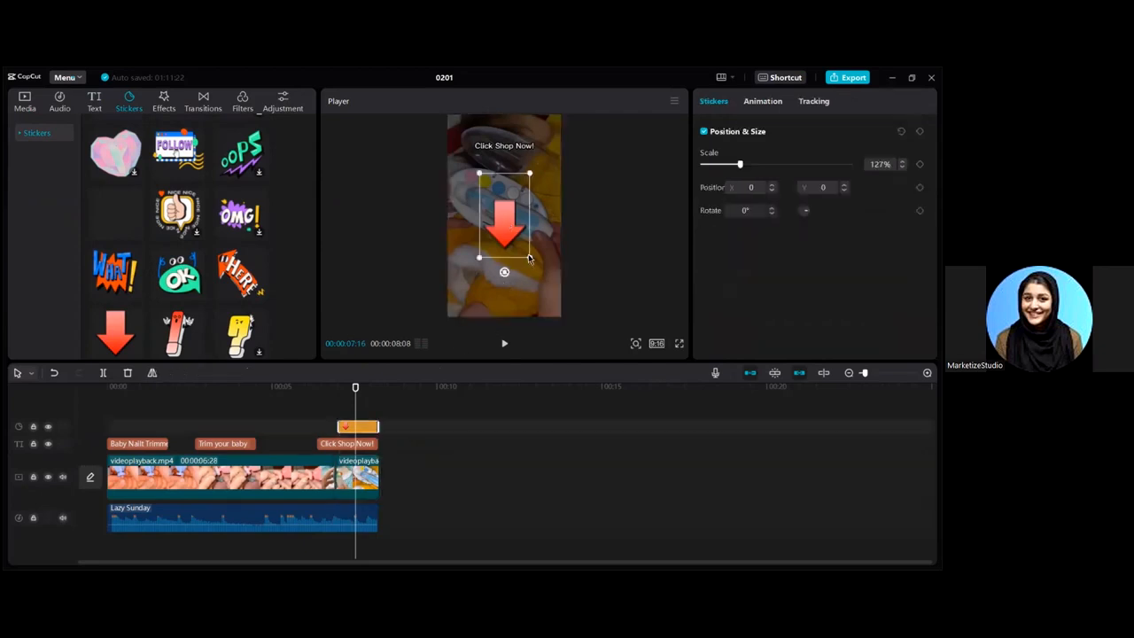
left_click_drag(529, 258, 535, 266)
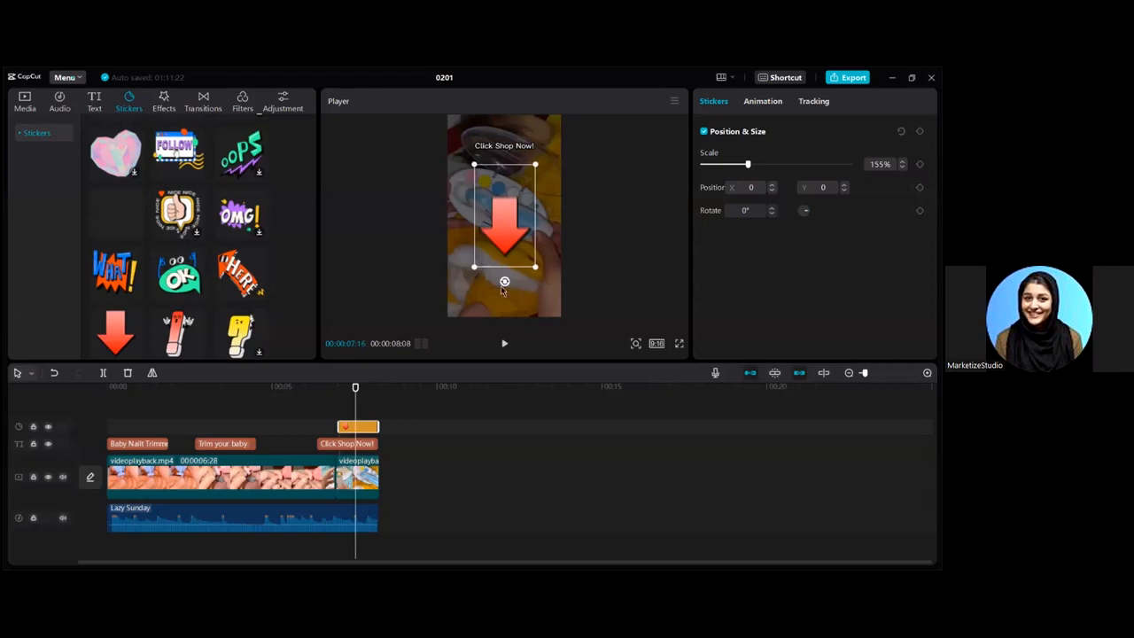
left_click_drag(513, 227, 512, 232)
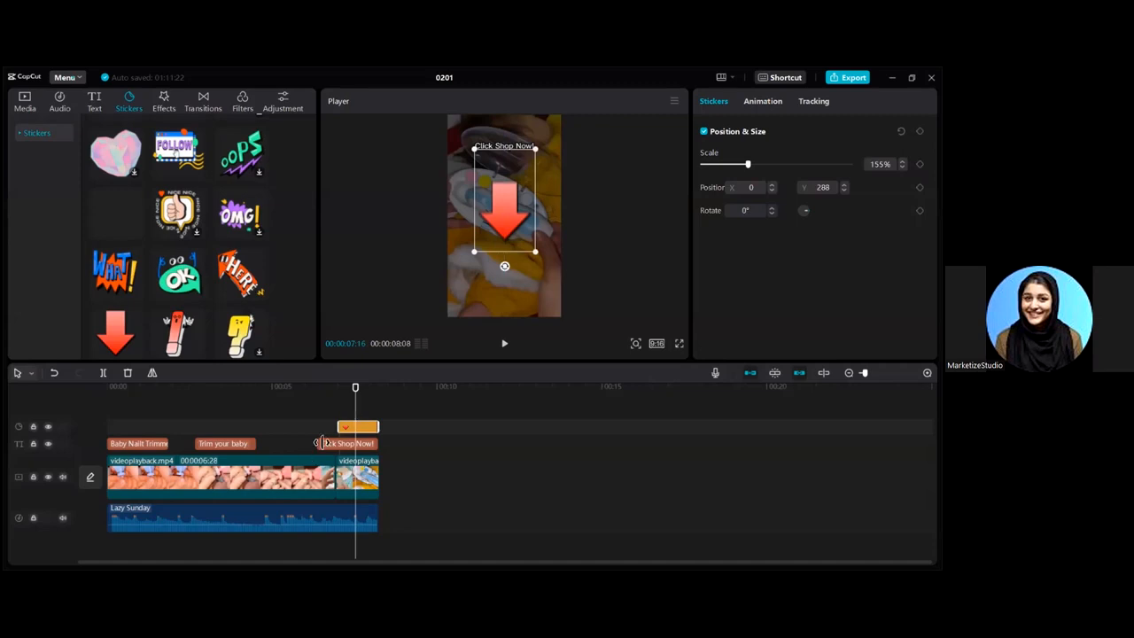
left_click_drag(320, 442, 339, 444)
left_click_drag(357, 389, 104, 421)
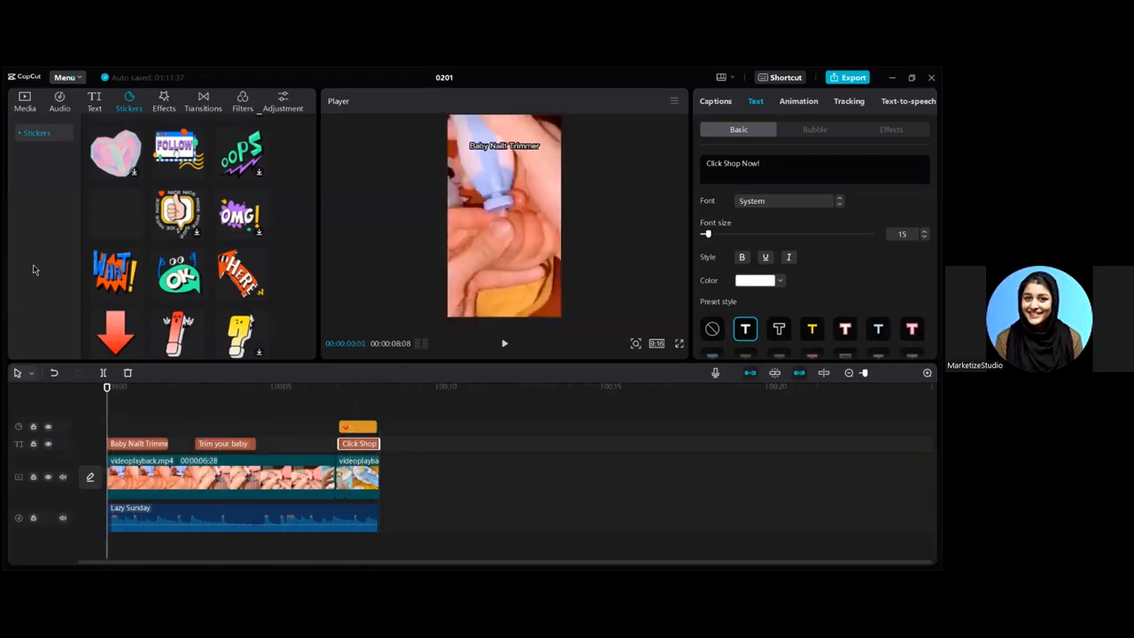
- Add a default text caption stretched across the whole video and move it lower
left_click(92, 106)
left_click(133, 185)
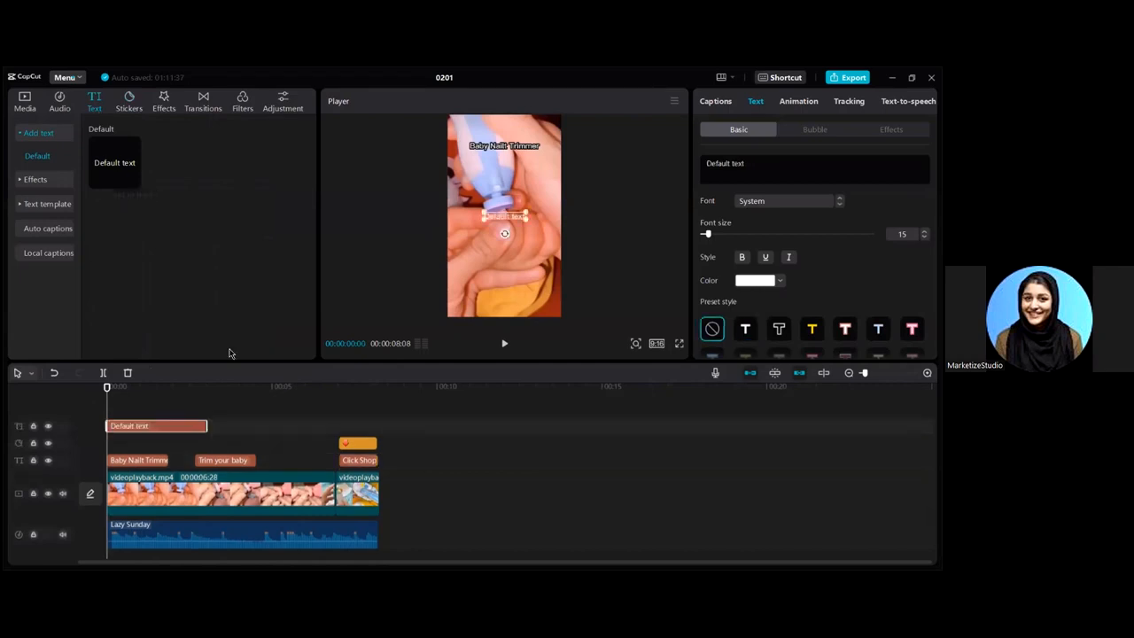
left_click_drag(305, 430, 377, 426)
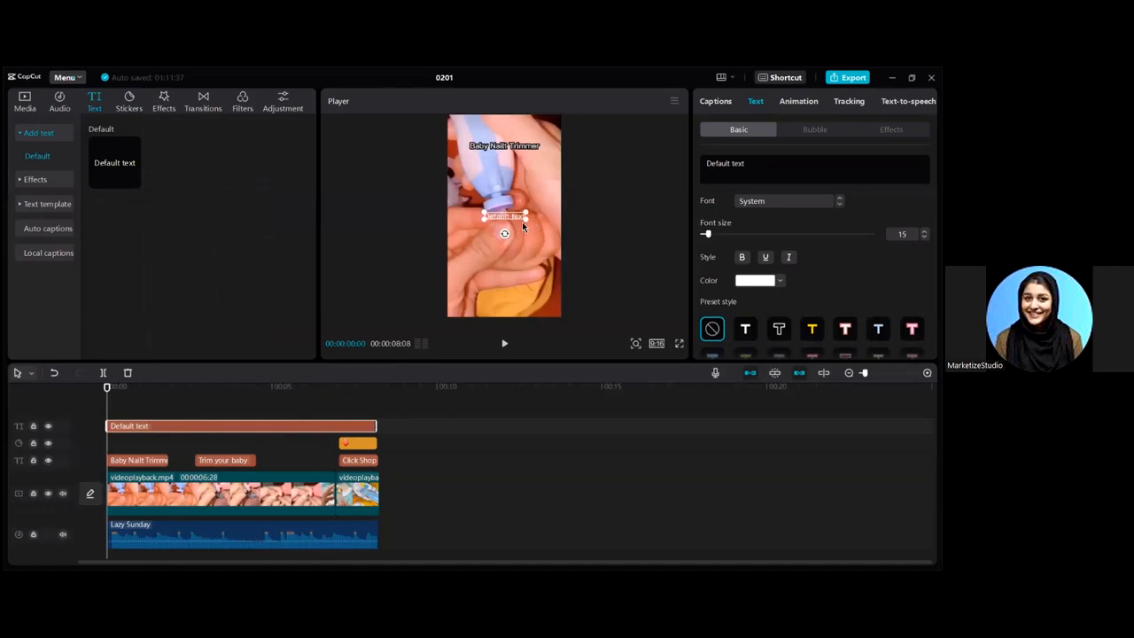
left_click(169, 482)
left_click(188, 426)
left_click_drag(511, 239, 520, 284)
- Enter the WhatsApp phone number, apply a preset style, and place it near the bottom
left_click(695, 168)
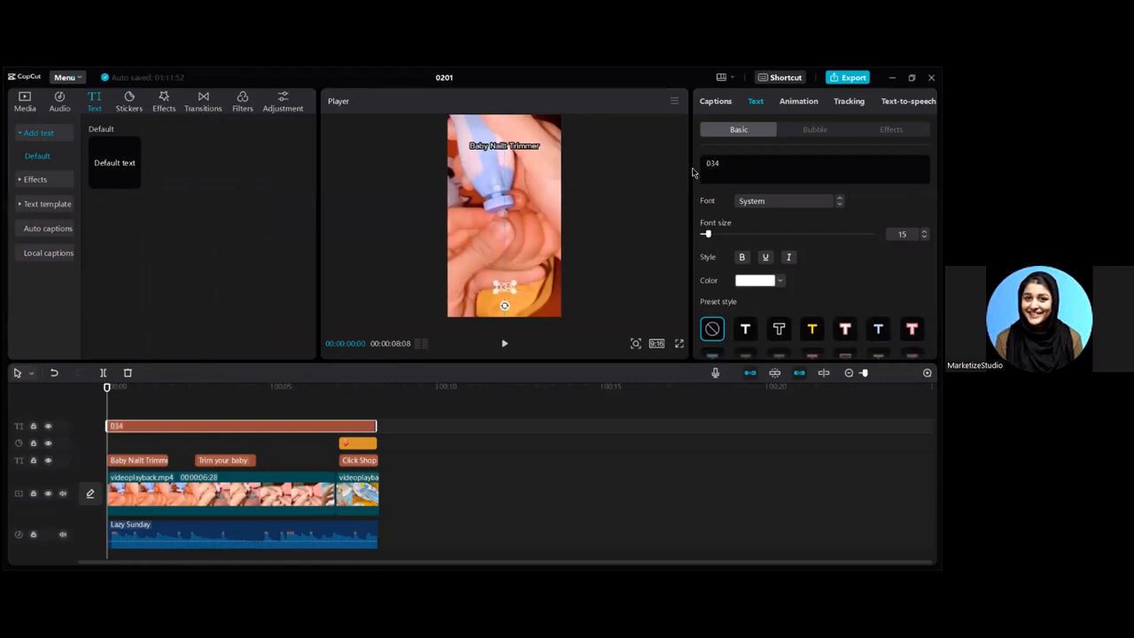
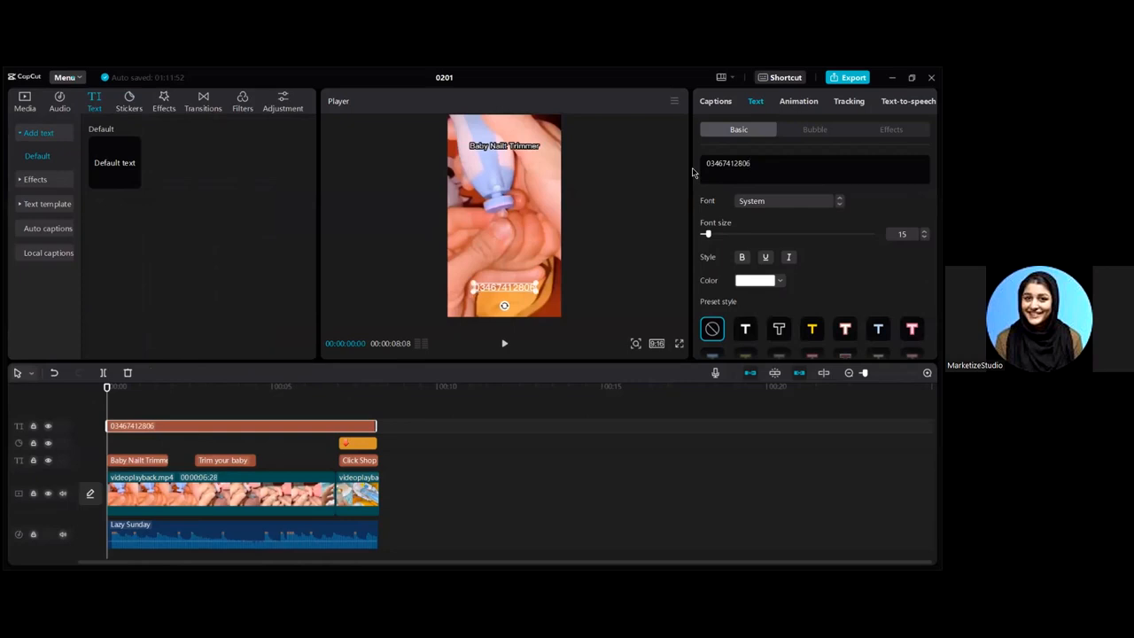
left_click(749, 331)
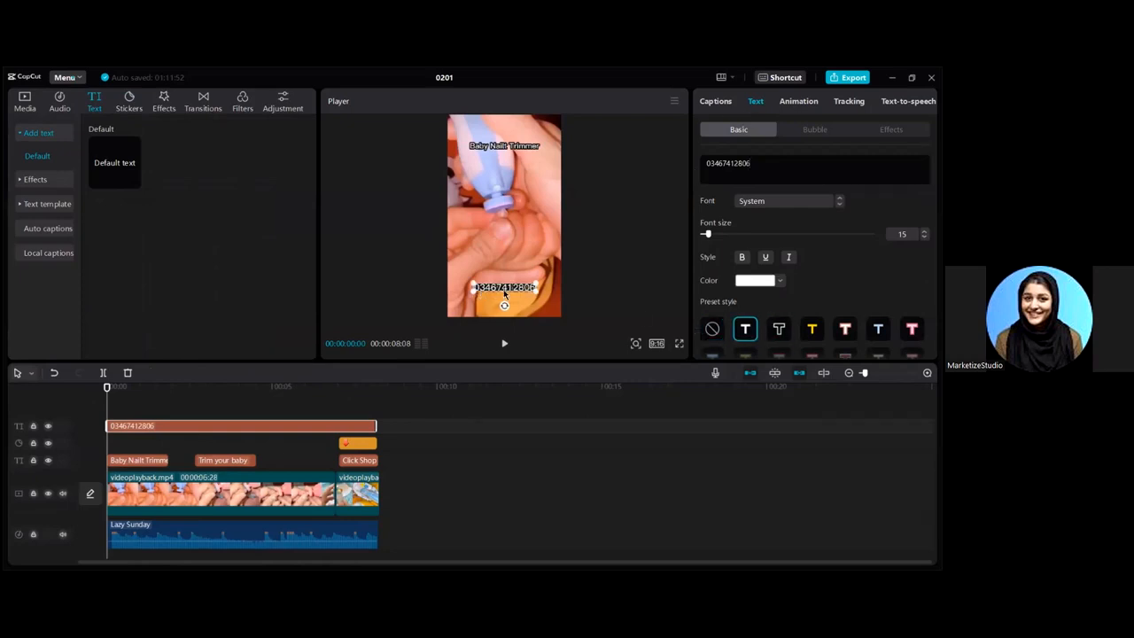
left_click_drag(512, 294, 528, 297)
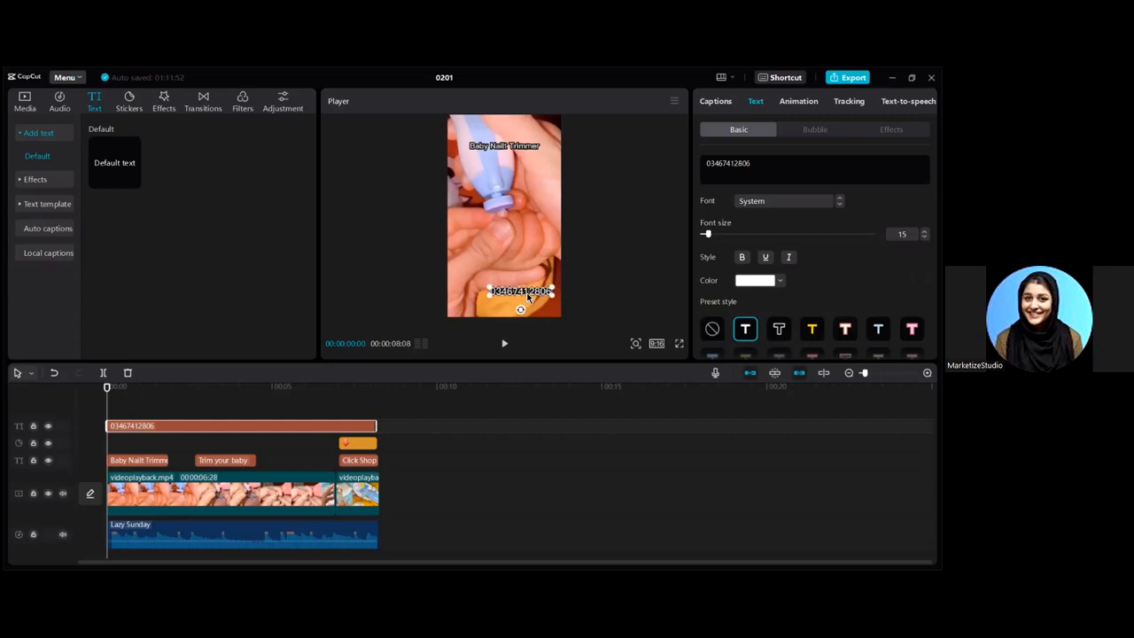
left_click(25, 101)
left_click(121, 132)
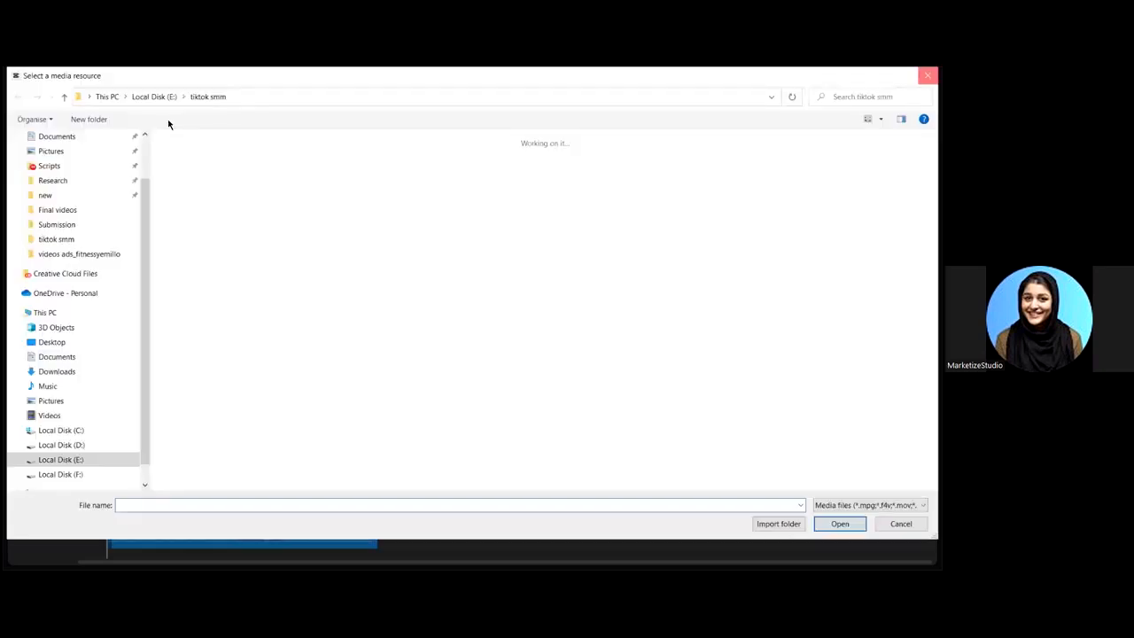
left_click(927, 76)
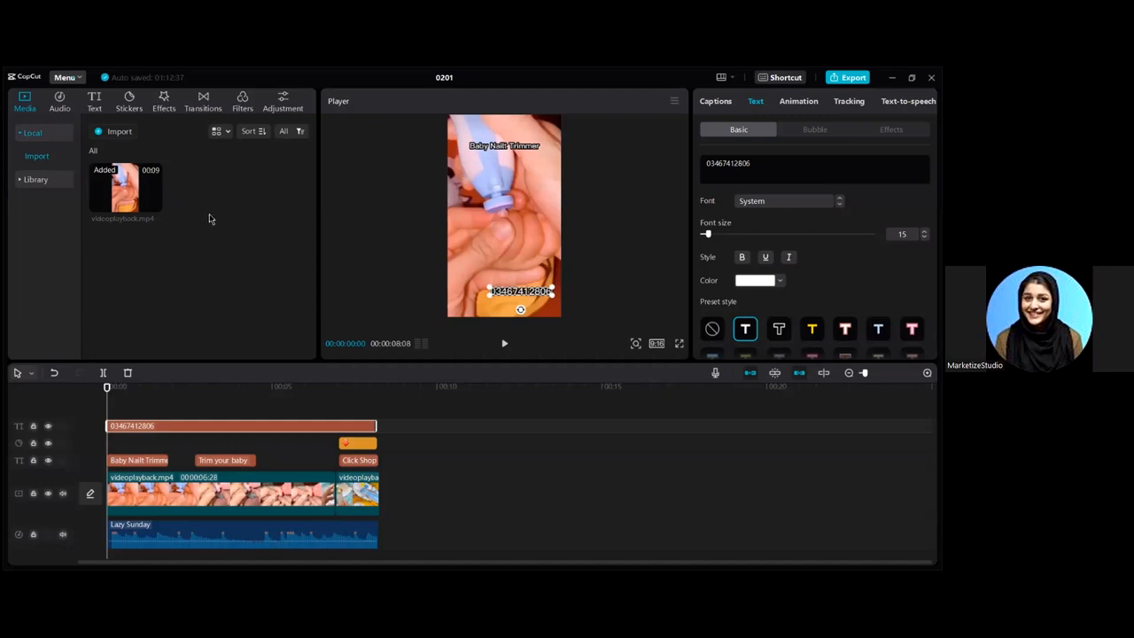
- Put the WhatsApp PNG on an overlay track spanning the whole video, shrunk to 12% beside the number
left_click(238, 205)
left_click_drag(162, 486, 163, 450)
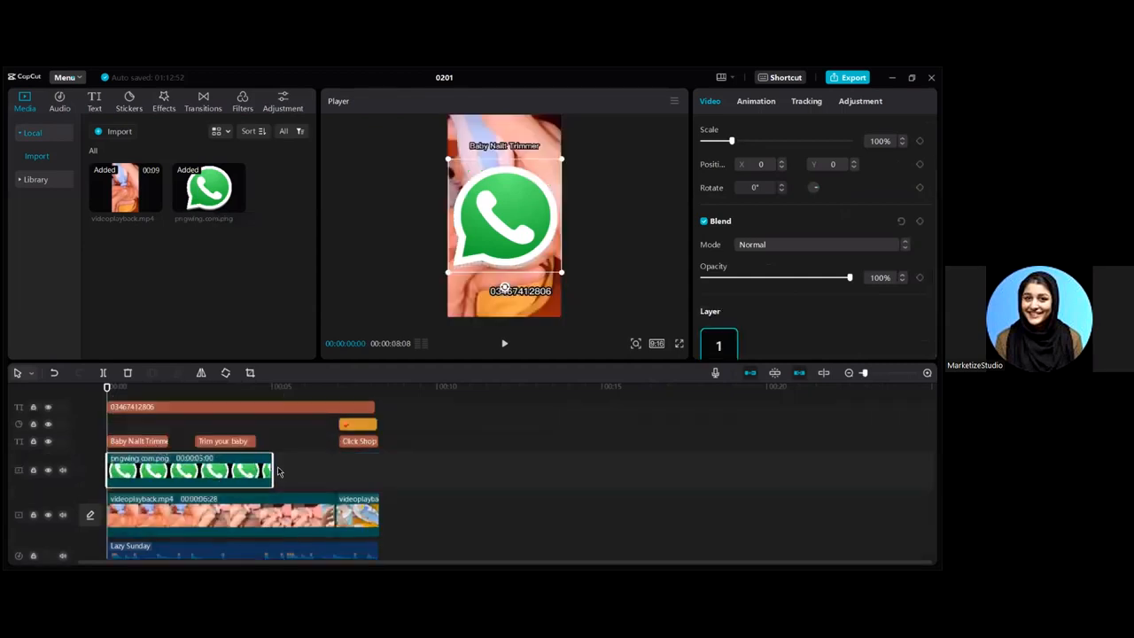
left_click_drag(277, 472, 377, 471)
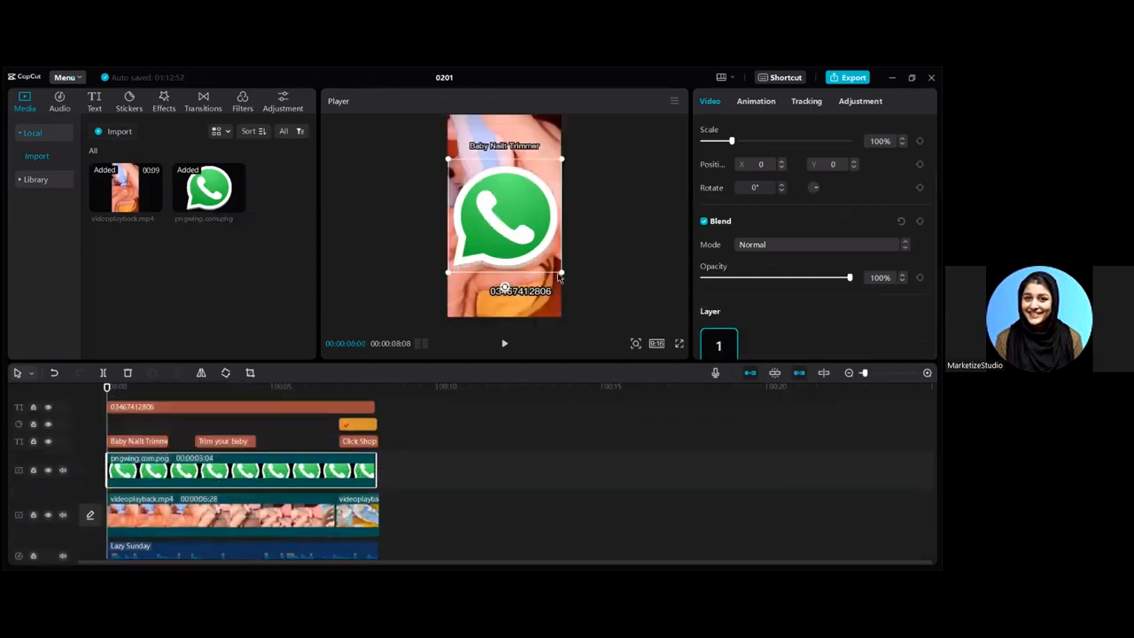
left_click_drag(559, 274, 481, 299)
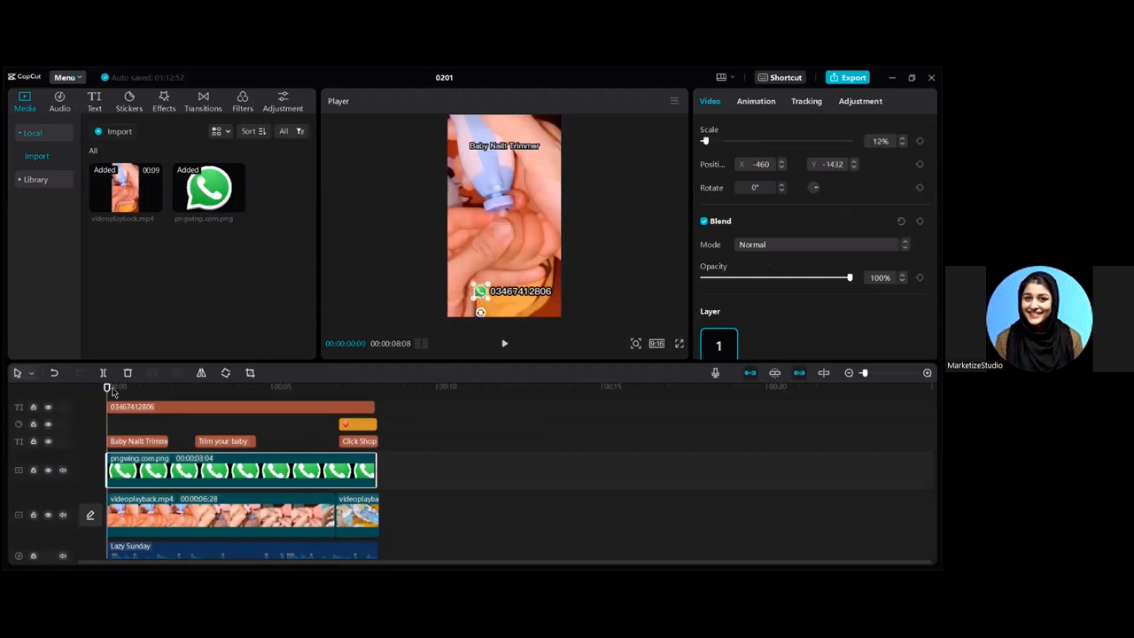
left_click_drag(107, 387, 190, 387)
left_click_drag(282, 400, 38, 415)
- Stretch the TP logo overlay to full length, move it top-right at 29% opacity, and preview
left_click_drag(148, 510, 149, 436)
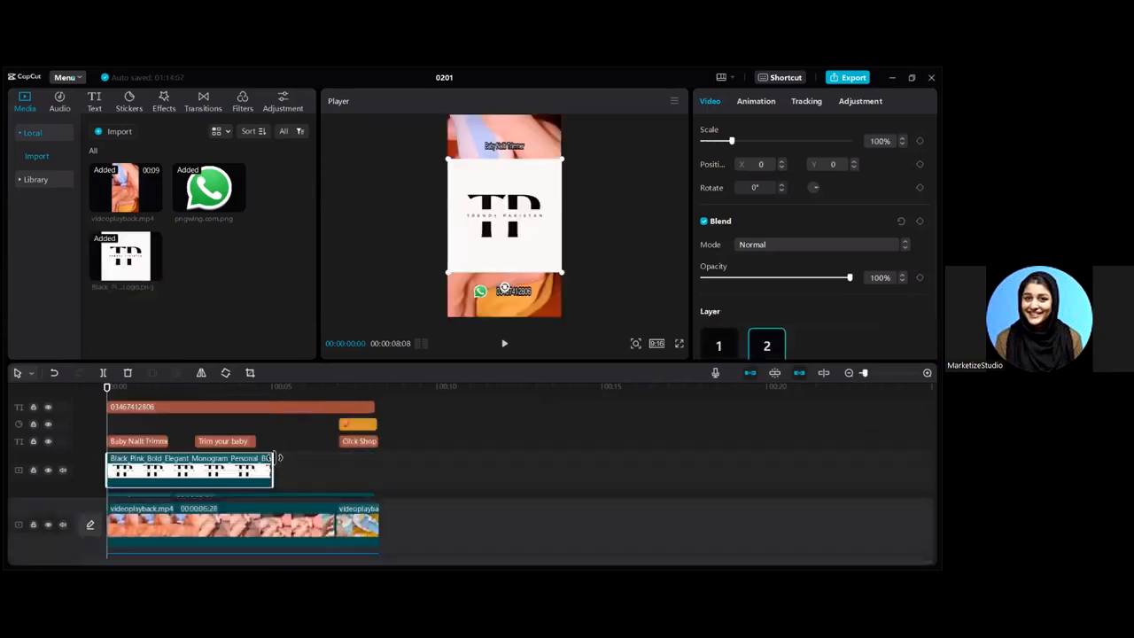
left_click_drag(275, 470, 378, 471)
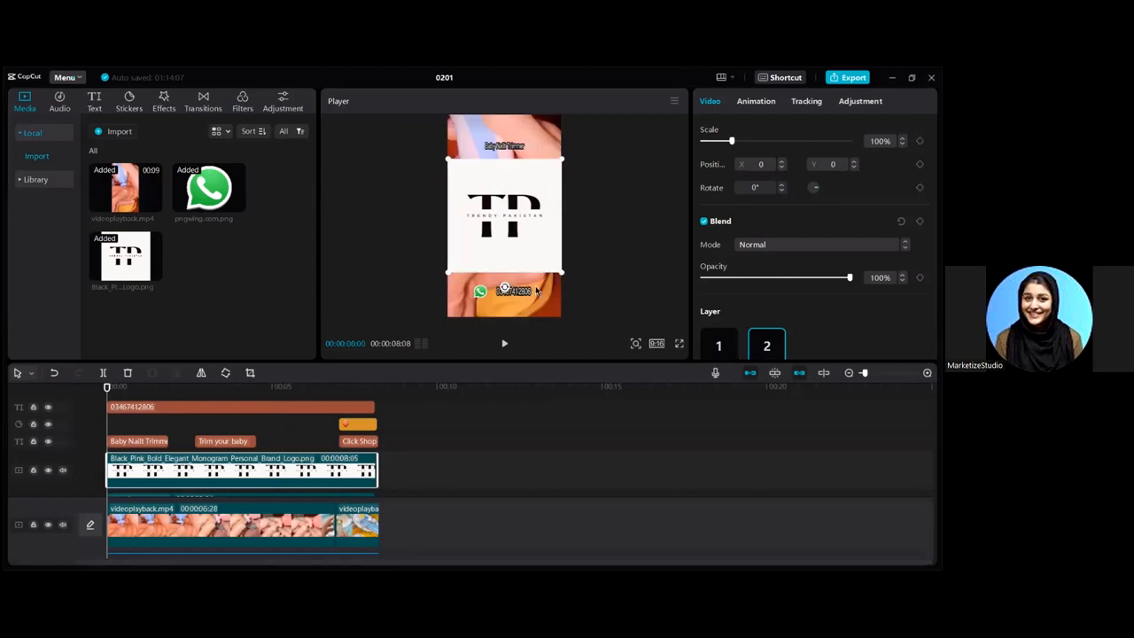
left_click_drag(849, 277, 759, 277)
left_click_drag(527, 245, 544, 157)
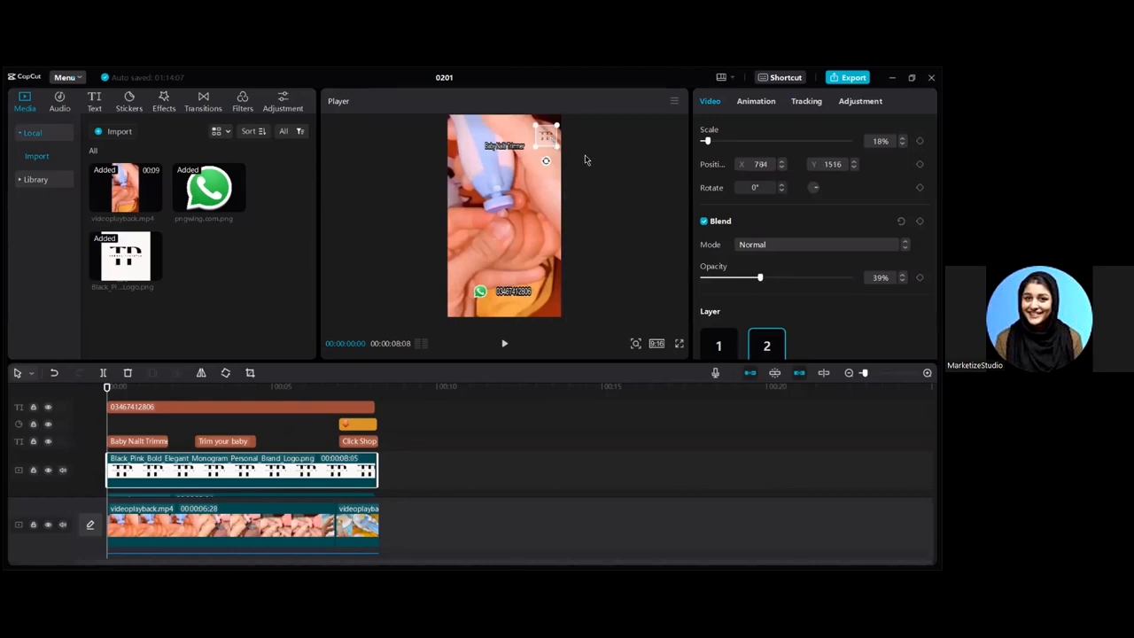
left_click_drag(759, 277, 745, 278)
left_click(504, 343)
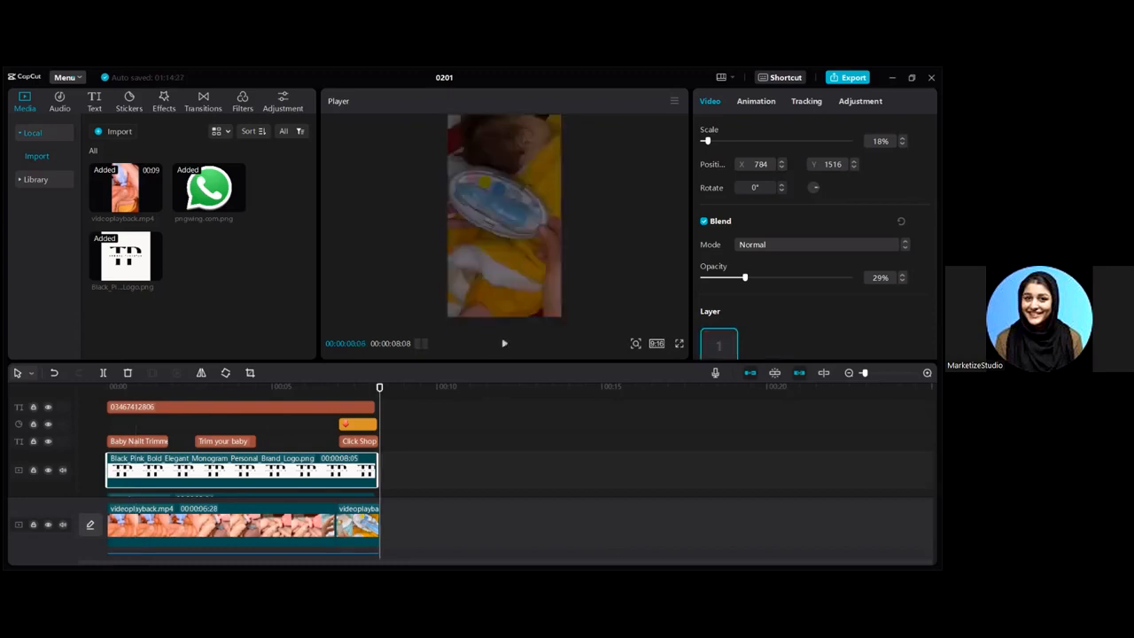
- Export the ad as a 1080p MP4 into Downloads and dismiss the completion message
left_click(848, 77)
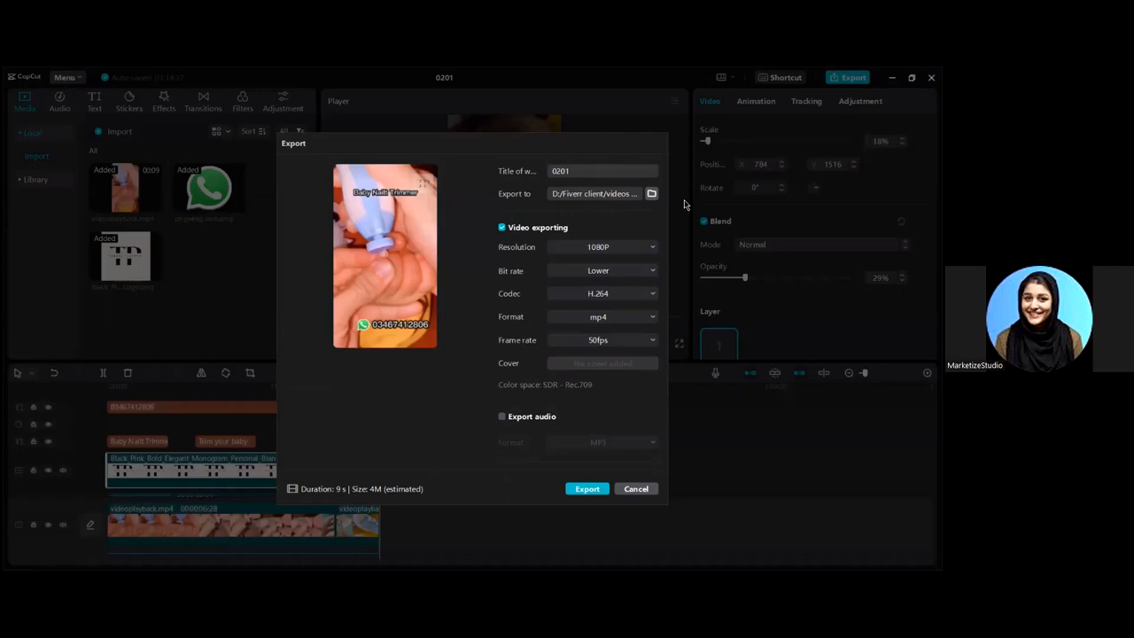
left_click(650, 193)
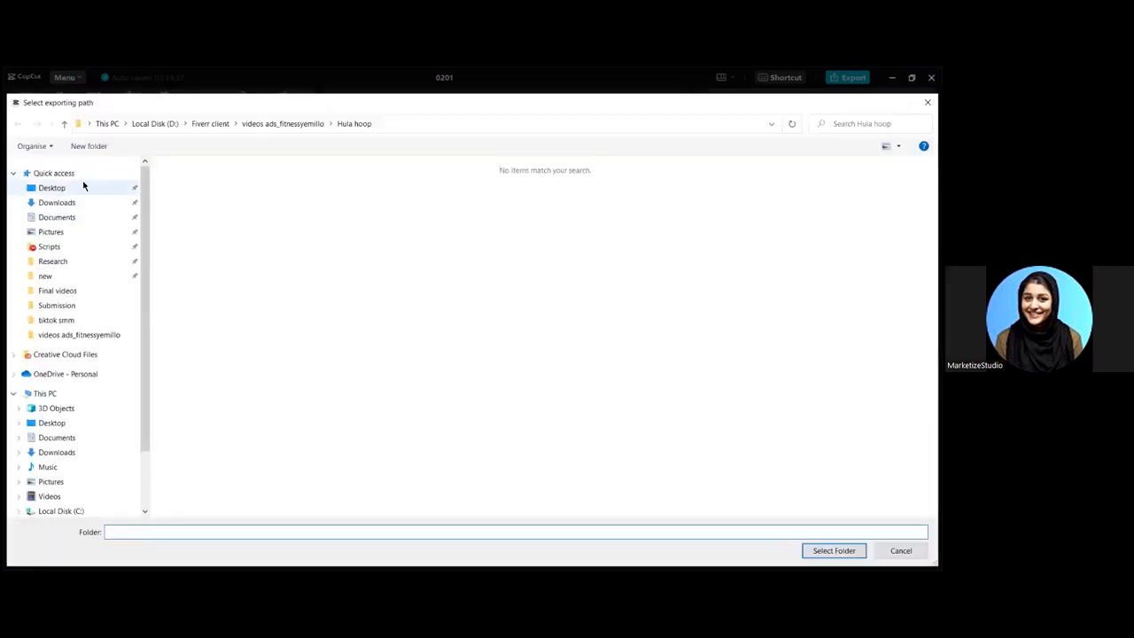
left_click(64, 202)
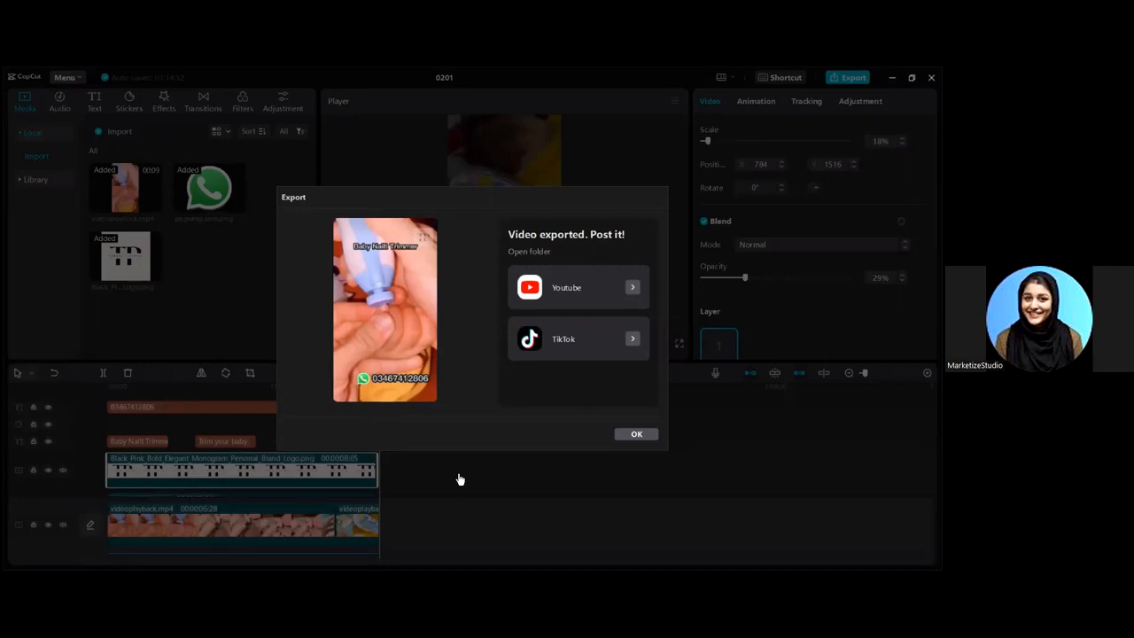
key("Escape")
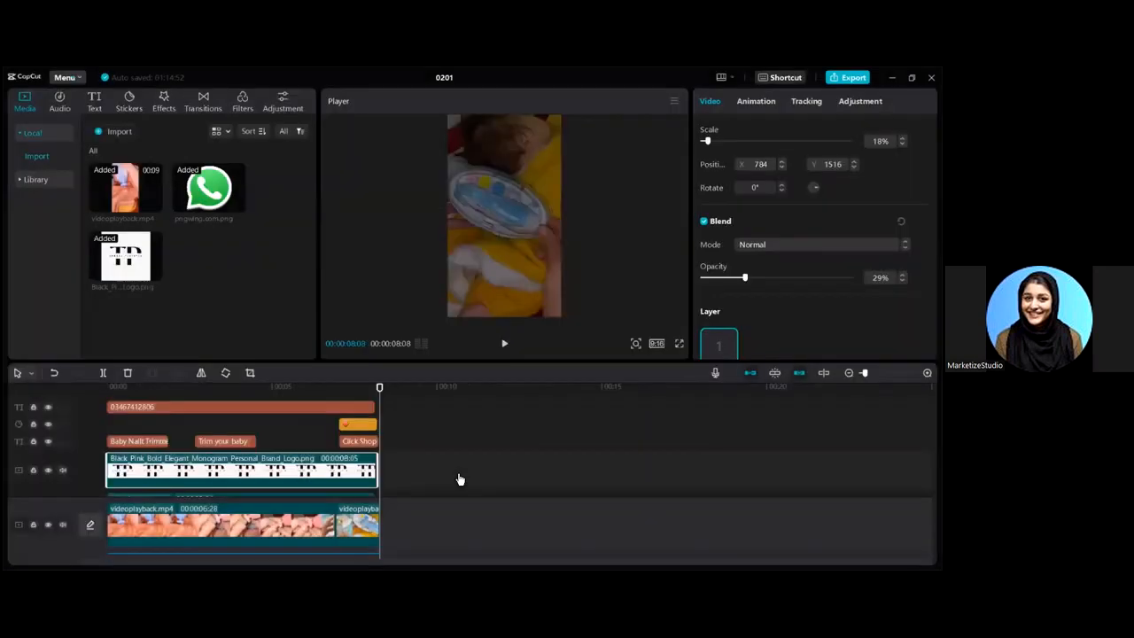
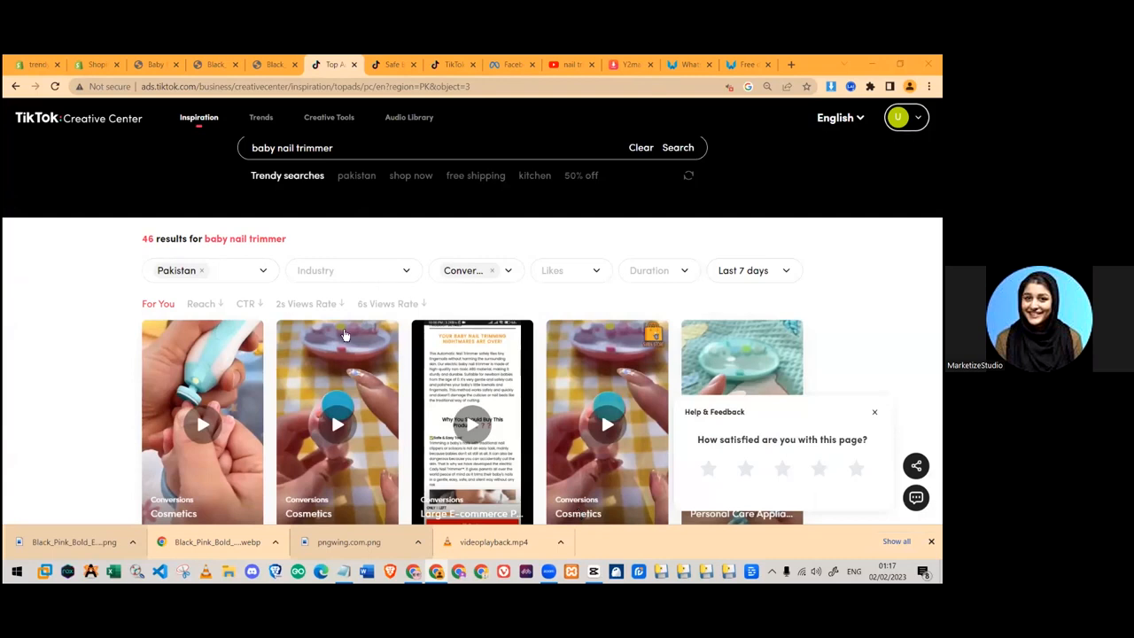
- Compare the TikTok top ads page with the YouTube nail trimmer results
scroll(301, 326, "up", 2)
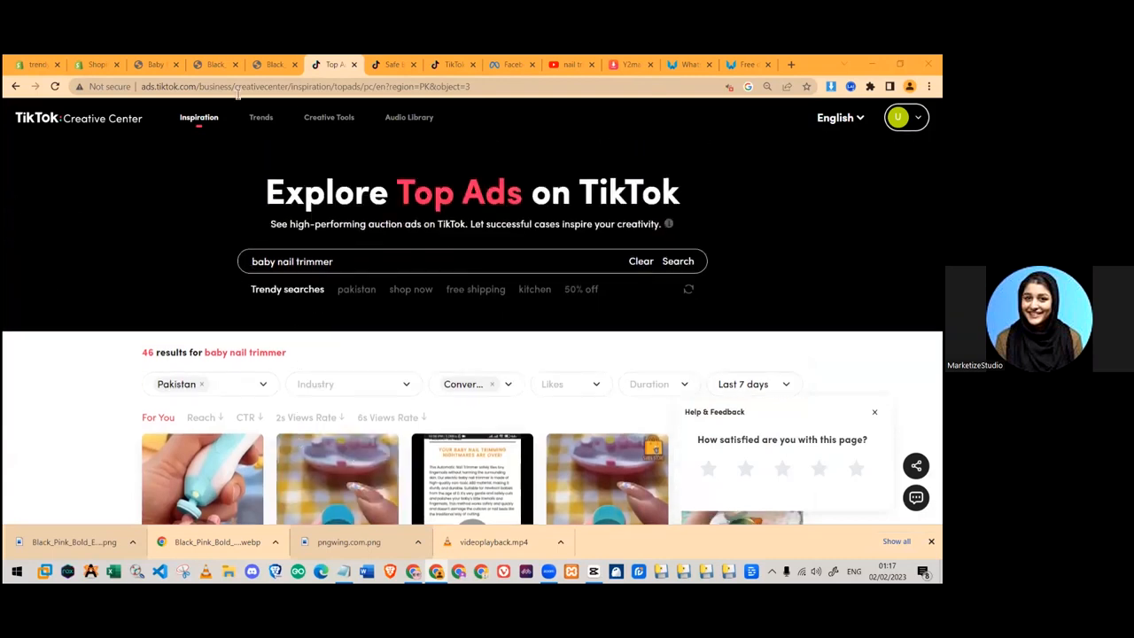
left_click_drag(478, 87, 128, 91)
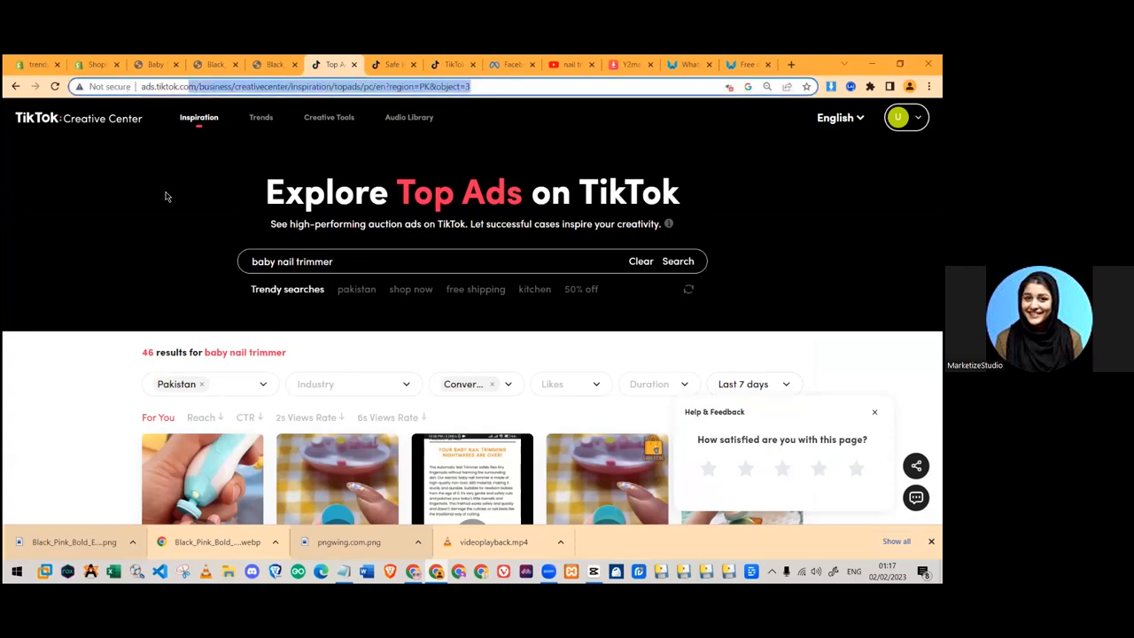
left_click(209, 191)
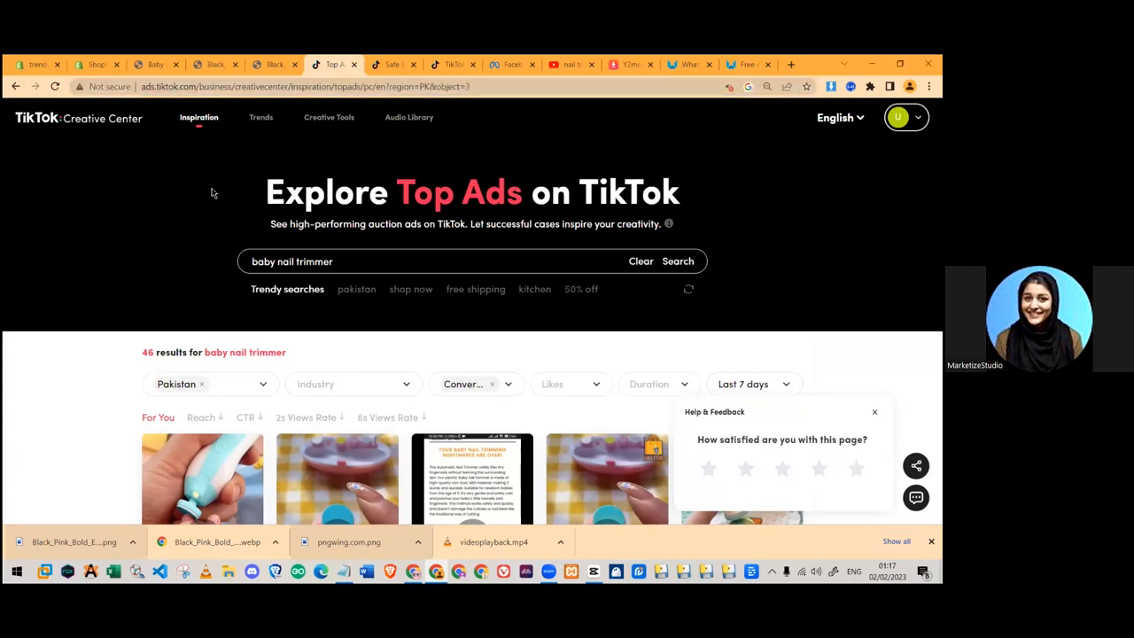
left_click(576, 66)
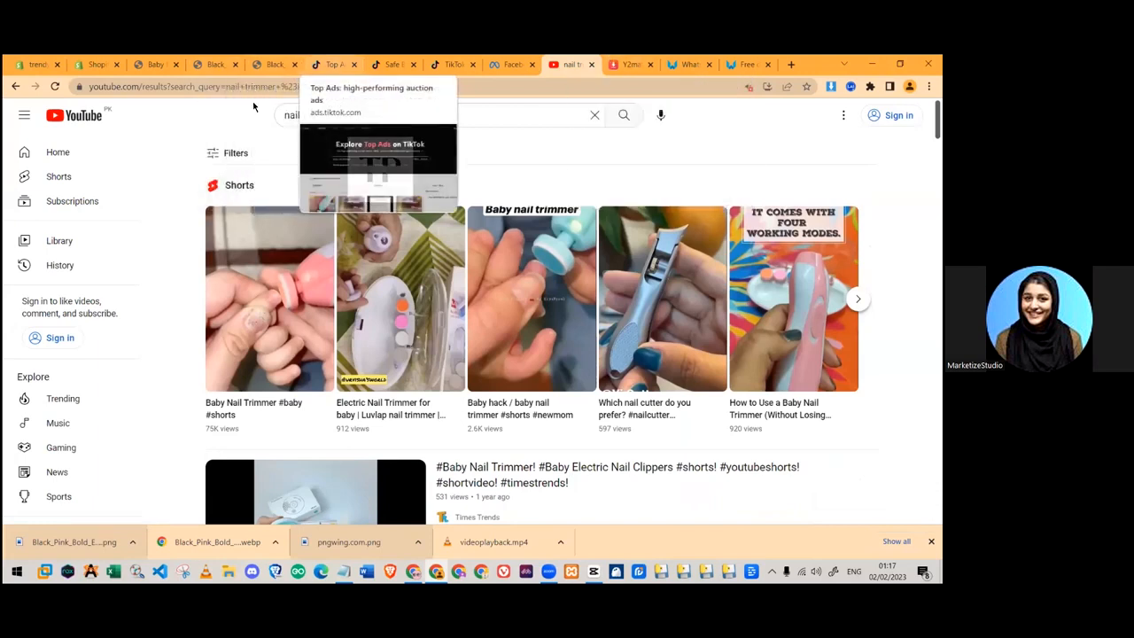
left_click(332, 63)
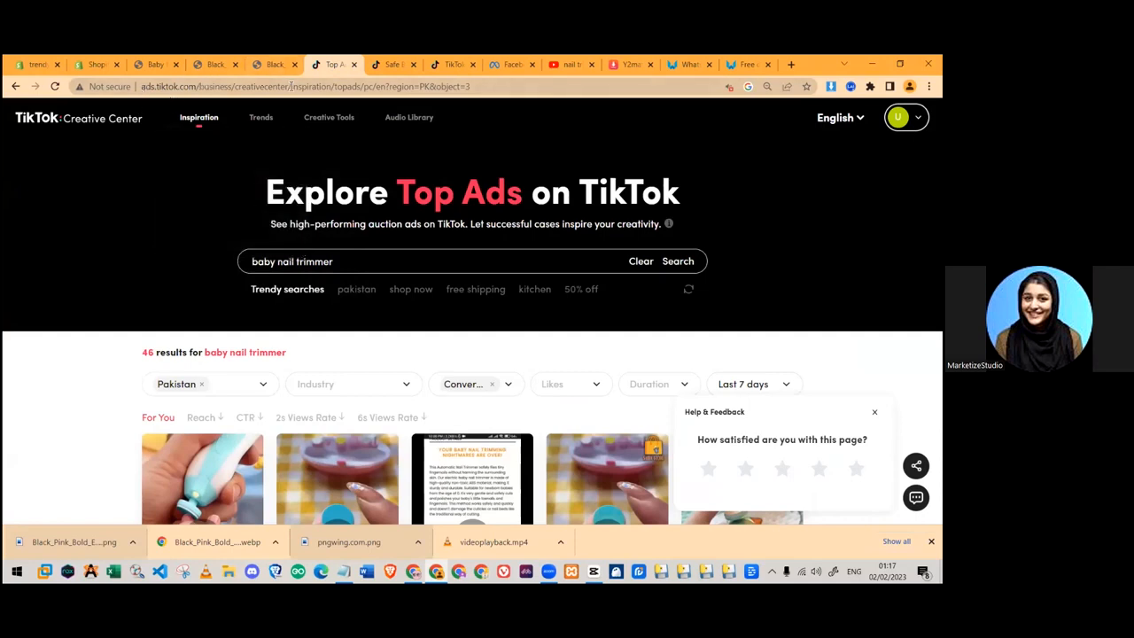
left_click_drag(365, 86, 79, 151)
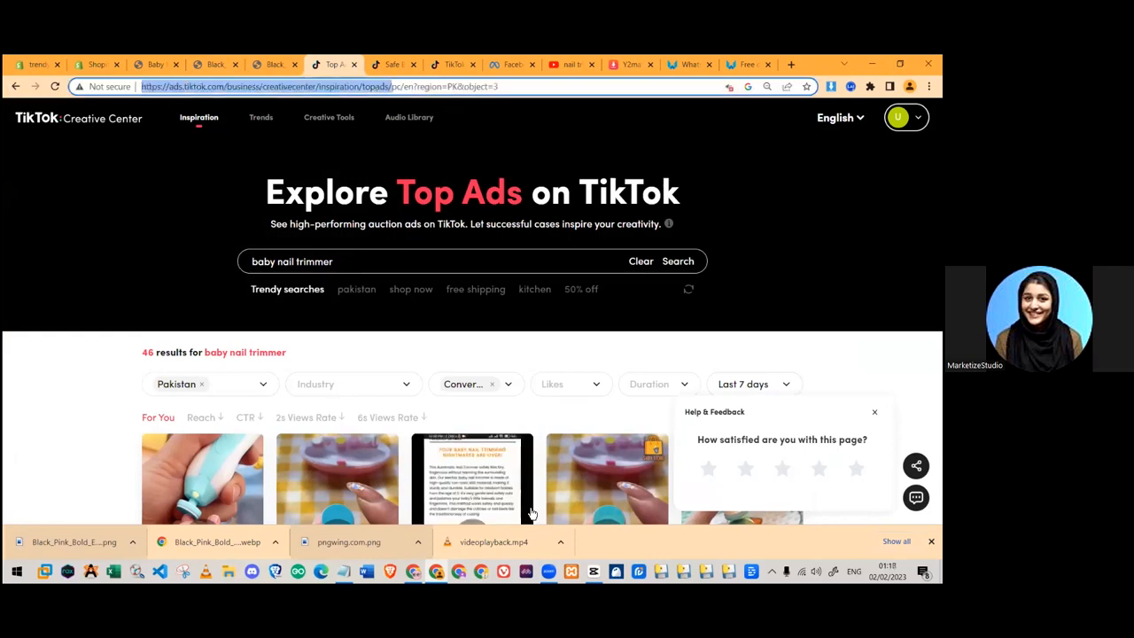
key("alt+Tab")
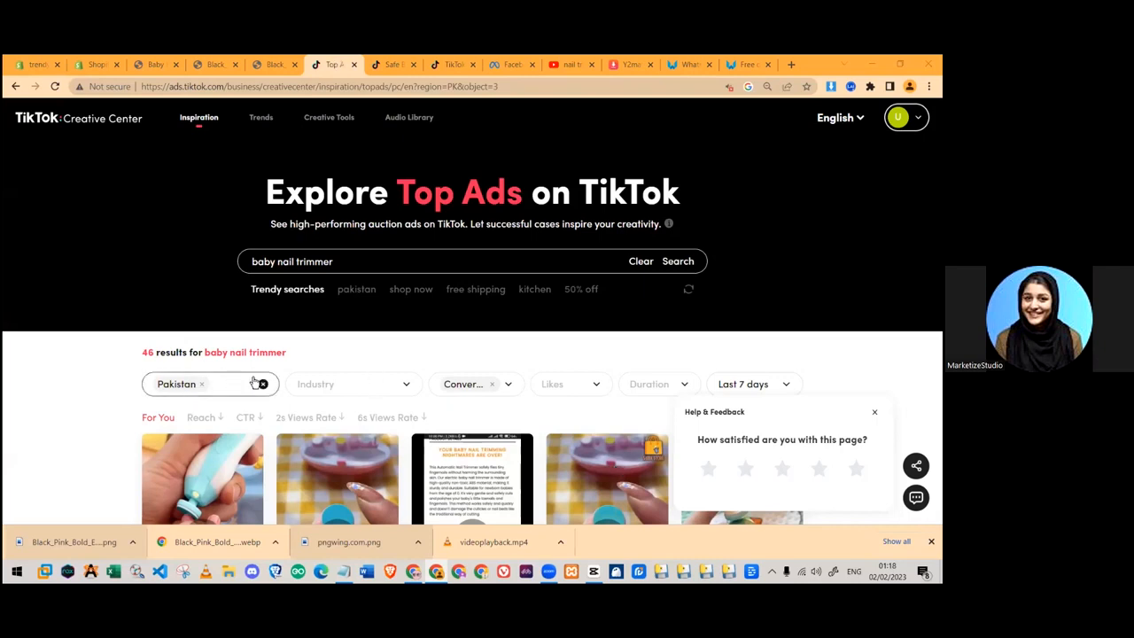
- Clear and restore the Conversions objective filter for the baby nail trimmer search
left_click(465, 384)
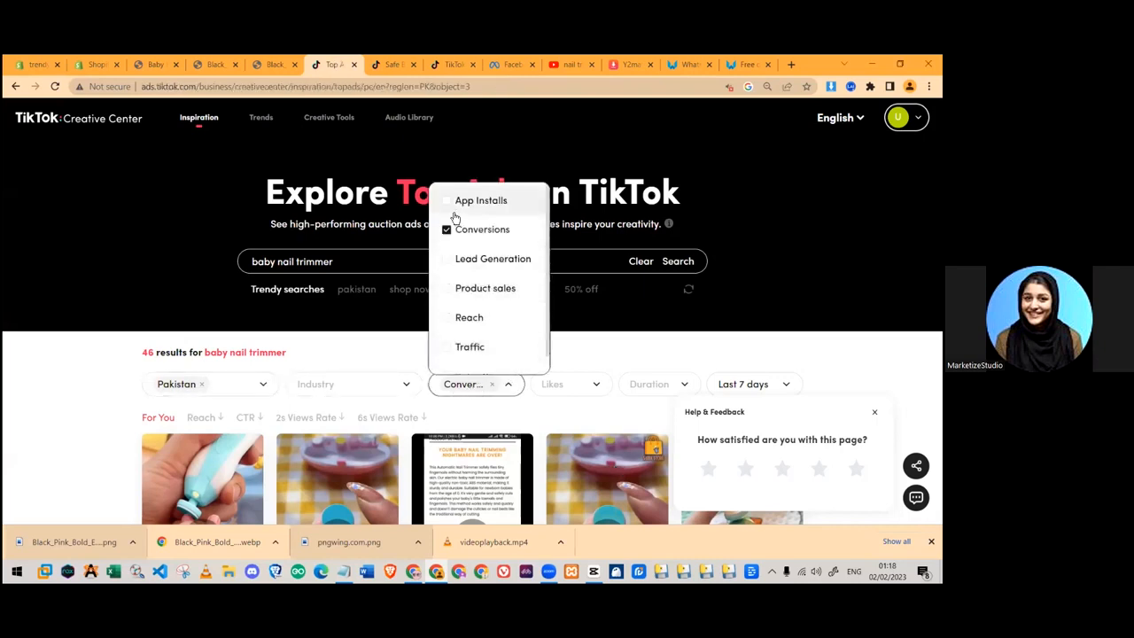
left_click(492, 383)
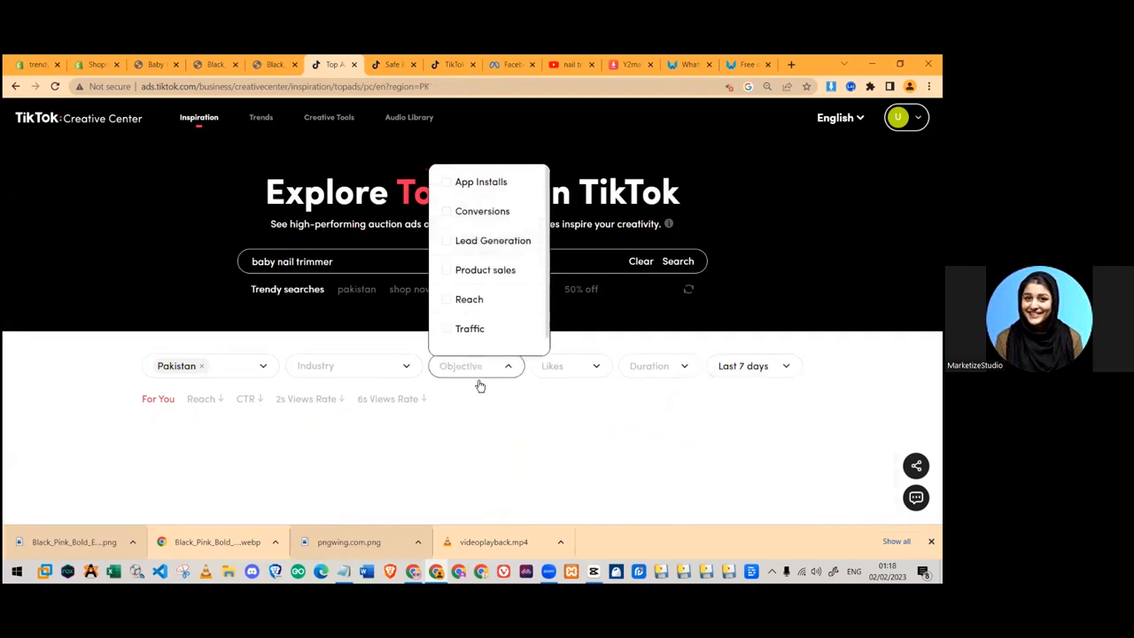
left_click(479, 385)
left_click(469, 230)
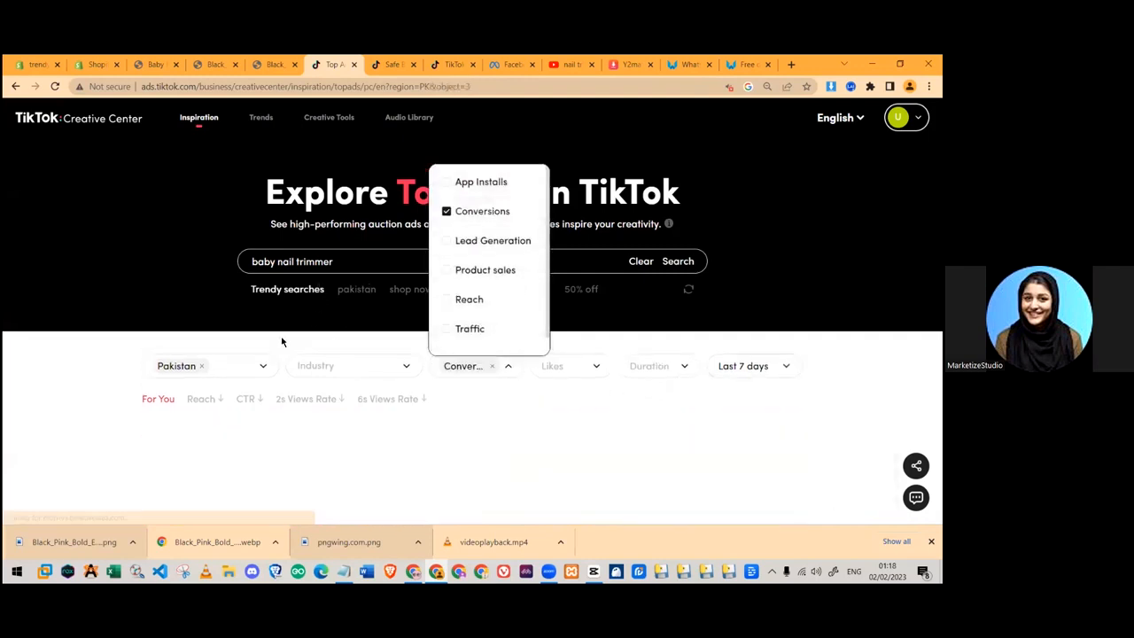
left_click_drag(222, 263, 405, 260)
left_click(404, 260)
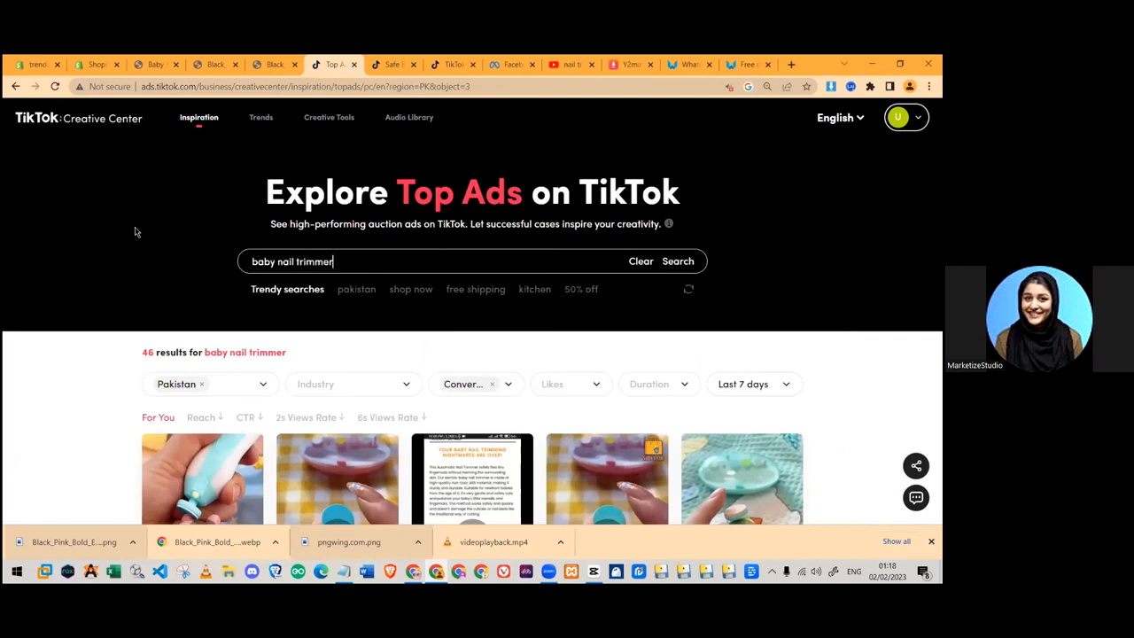
scroll(177, 293, "down", 3)
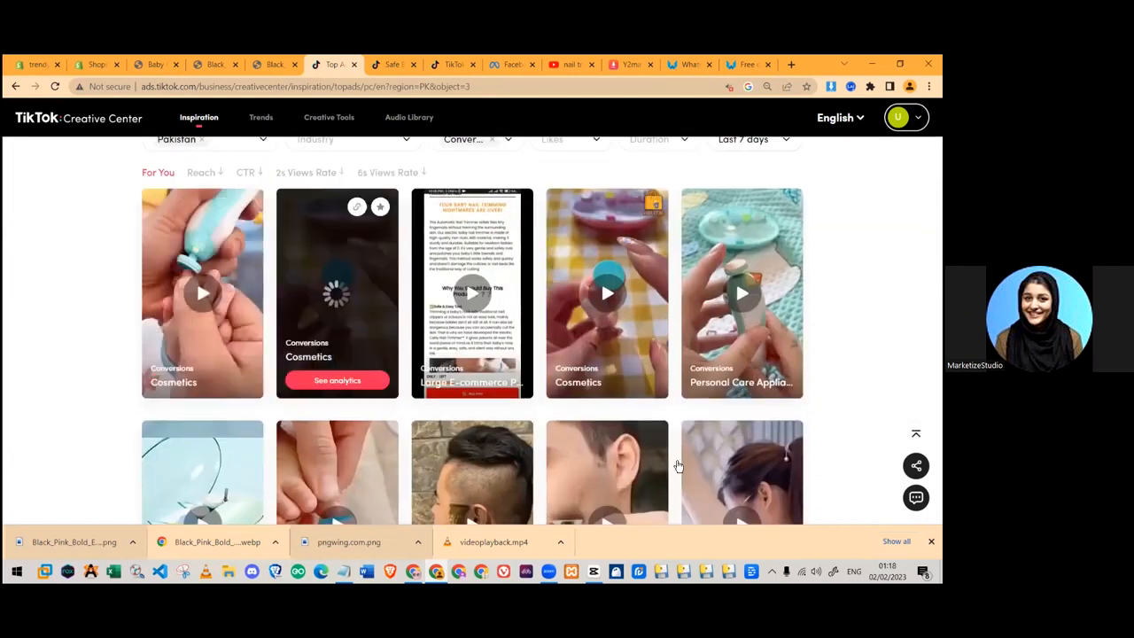
- Open the first nail trimmer ad's details and play through its video preview
left_click(195, 283)
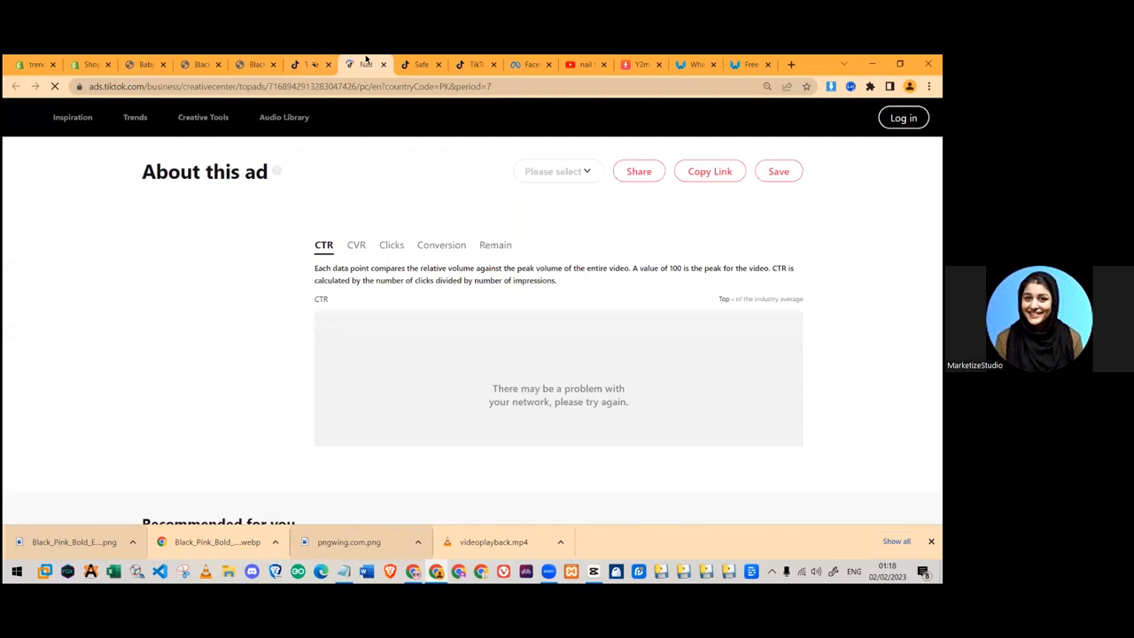
left_click(230, 345)
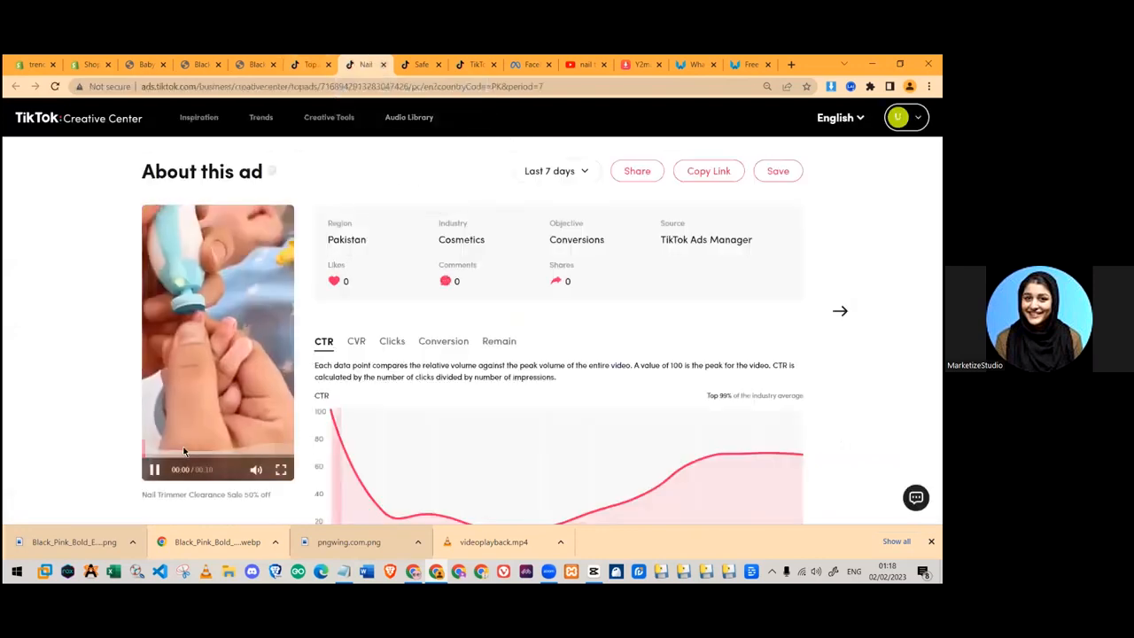
left_click(176, 455)
left_click(231, 455)
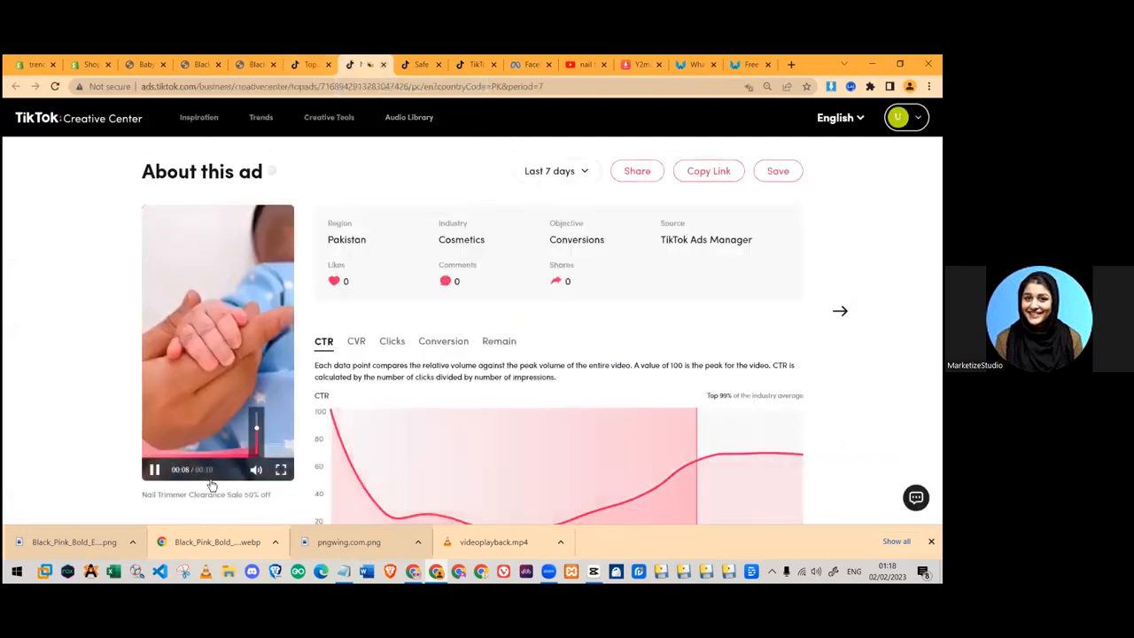
left_click(383, 66)
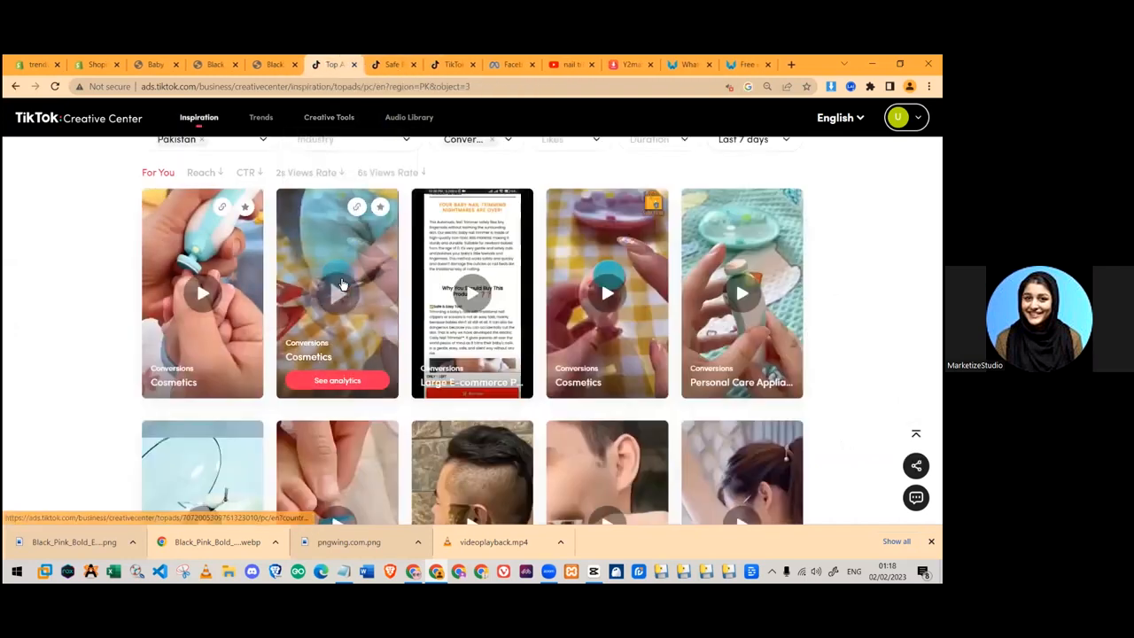
- Open the Safe Baby Nail Trimmer ad's analytics and replay its video from the start
left_click(325, 292)
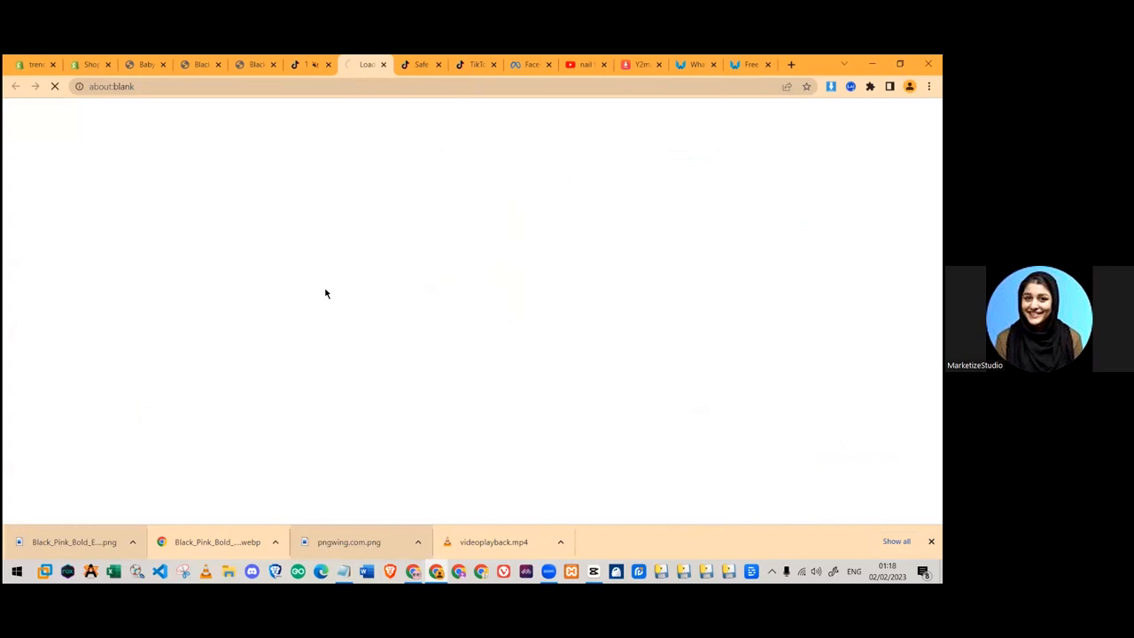
scroll(232, 403, "down", 3)
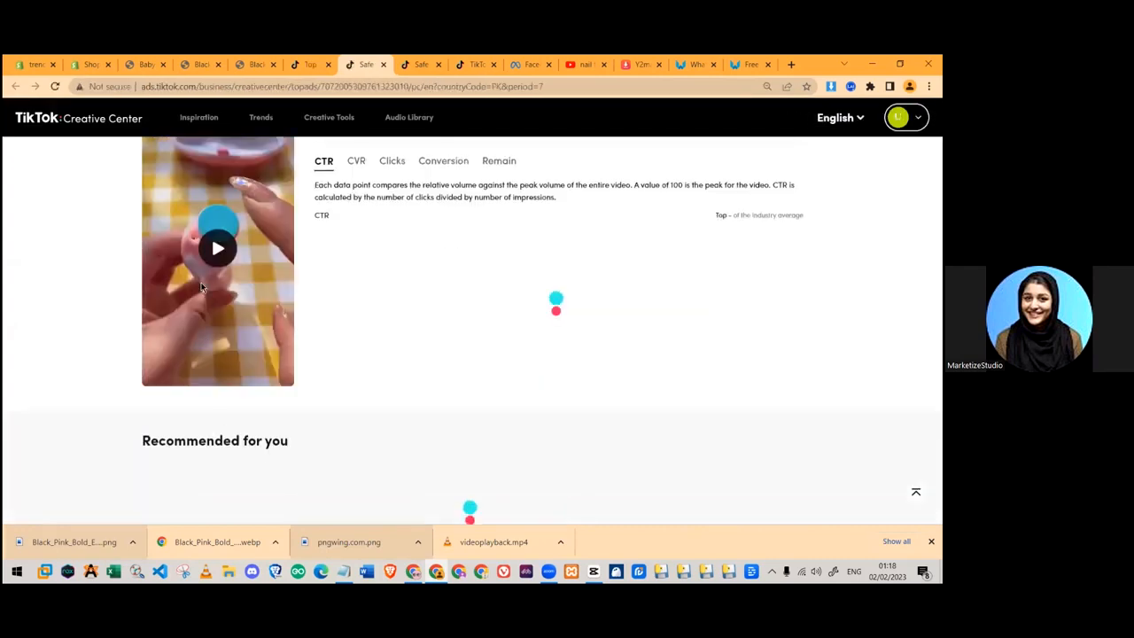
scroll(220, 290, "up", 3)
scroll(222, 312, "down", 2)
left_click(222, 317)
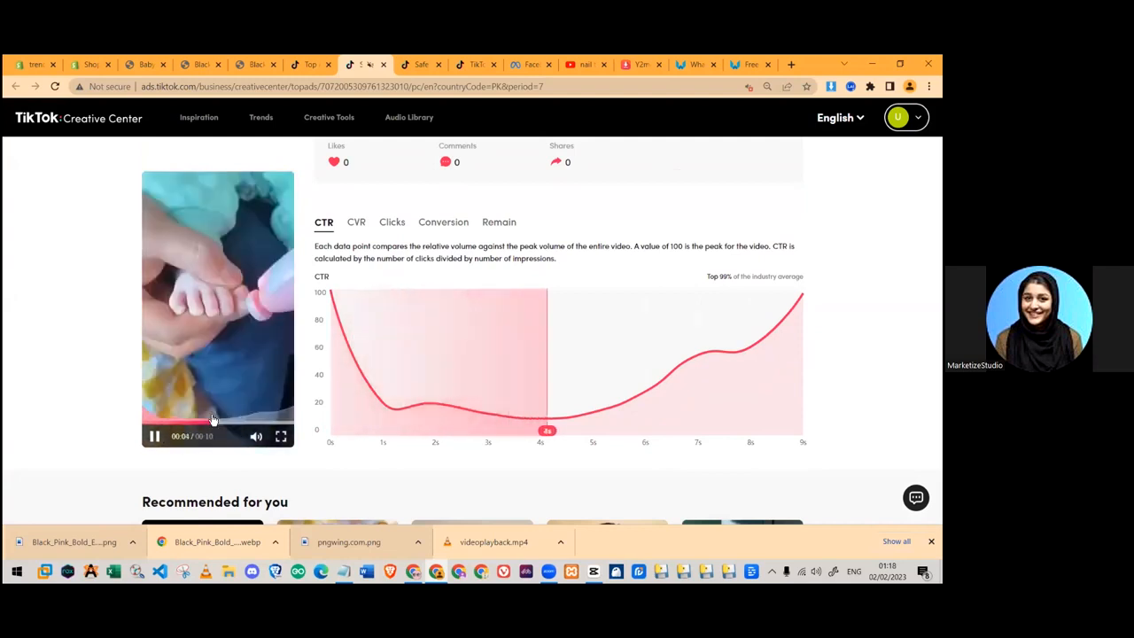
left_click(149, 422)
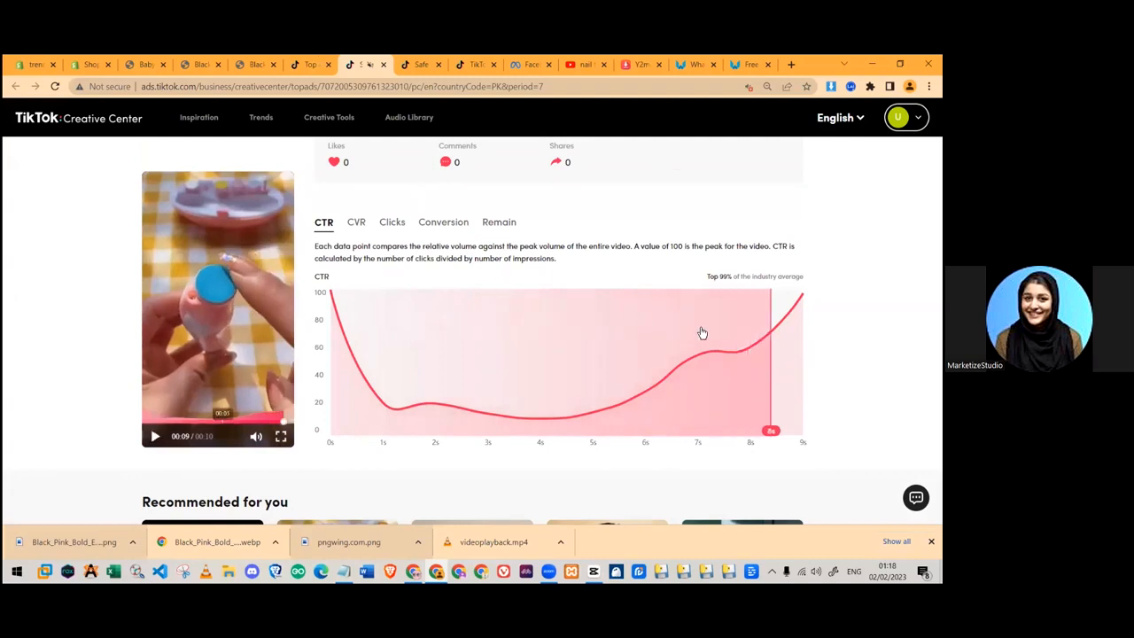
- Return to the top ads results and scroll through the listed ads
key("ctrl+shift+Tab")
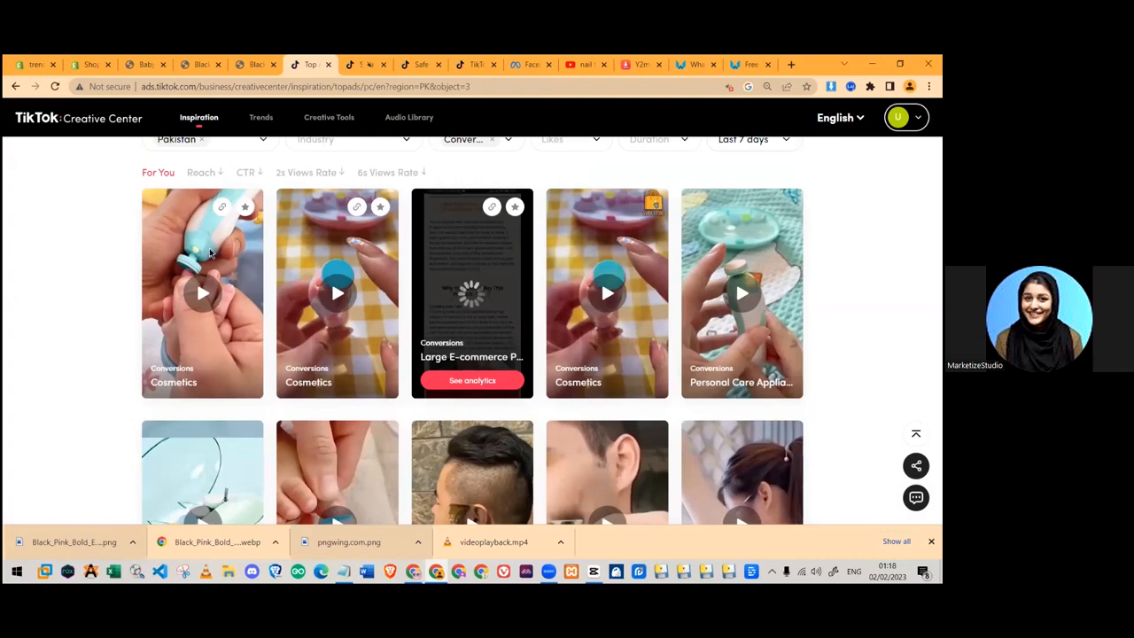
scroll(432, 265, "down", 3)
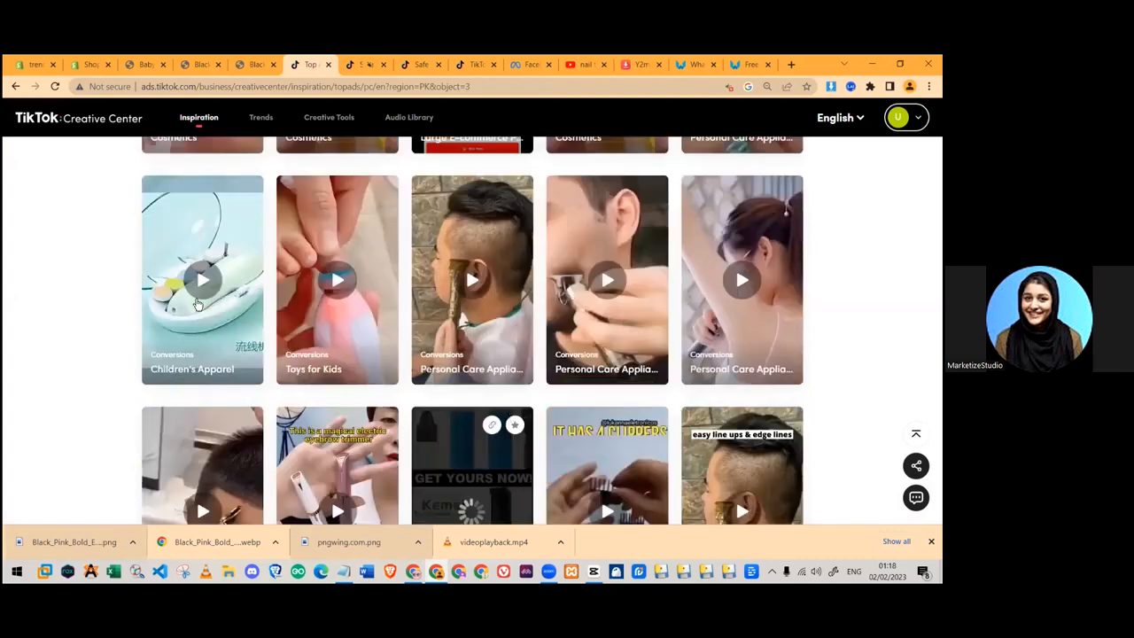
scroll(390, 317, "down", 2)
scroll(277, 297, "up", 3)
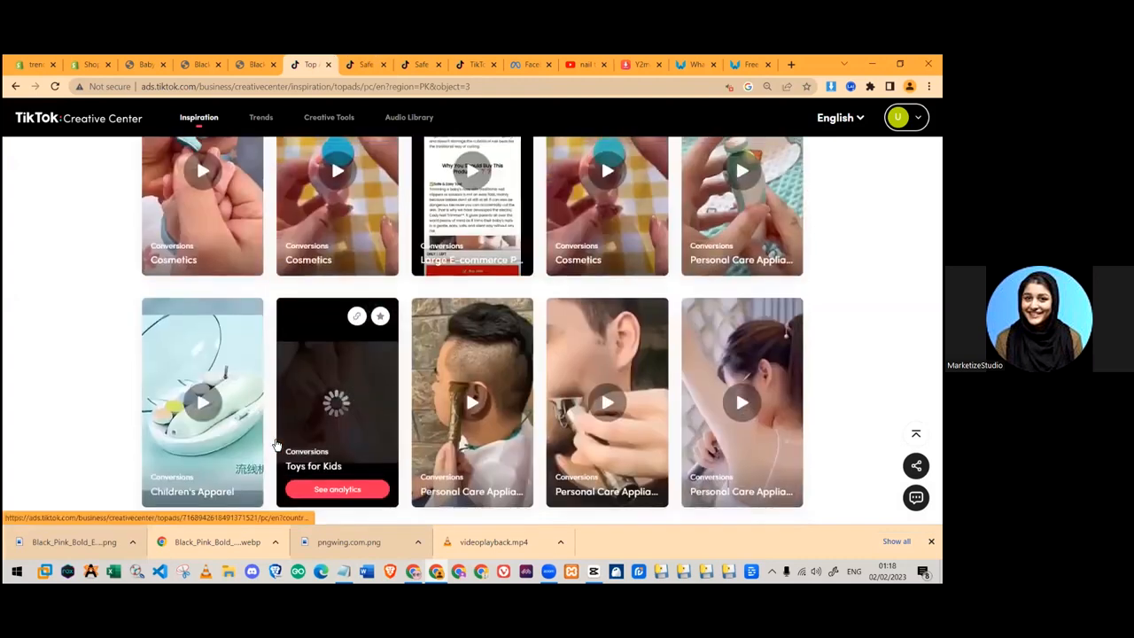
scroll(470, 354, "up", 10)
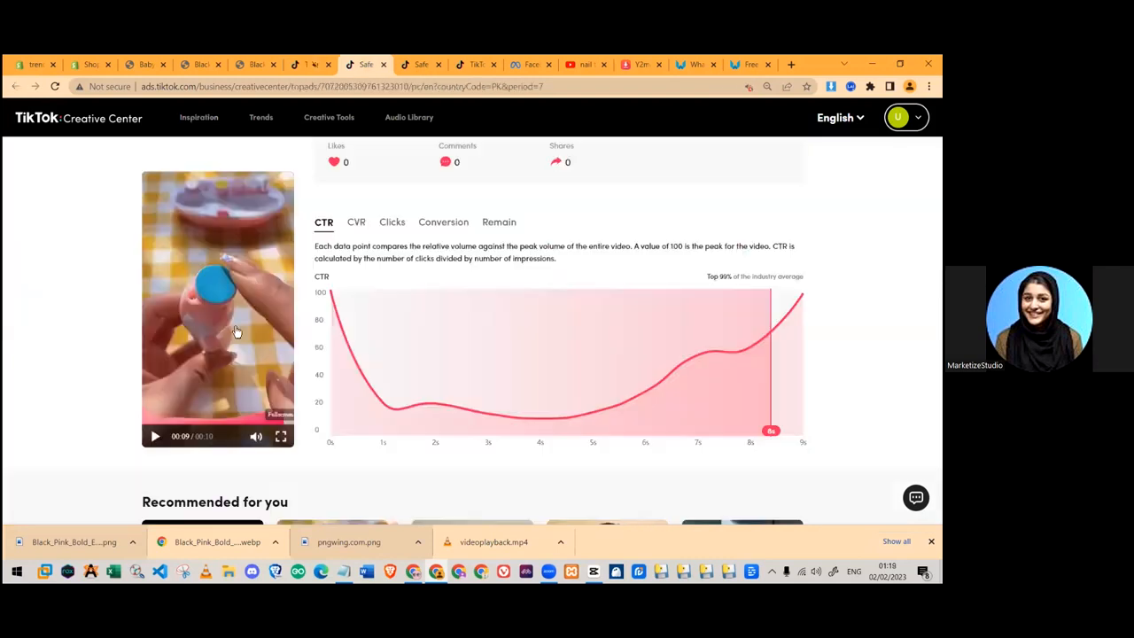
scroll(294, 172, "up", 3)
scroll(301, 222, "down", 4)
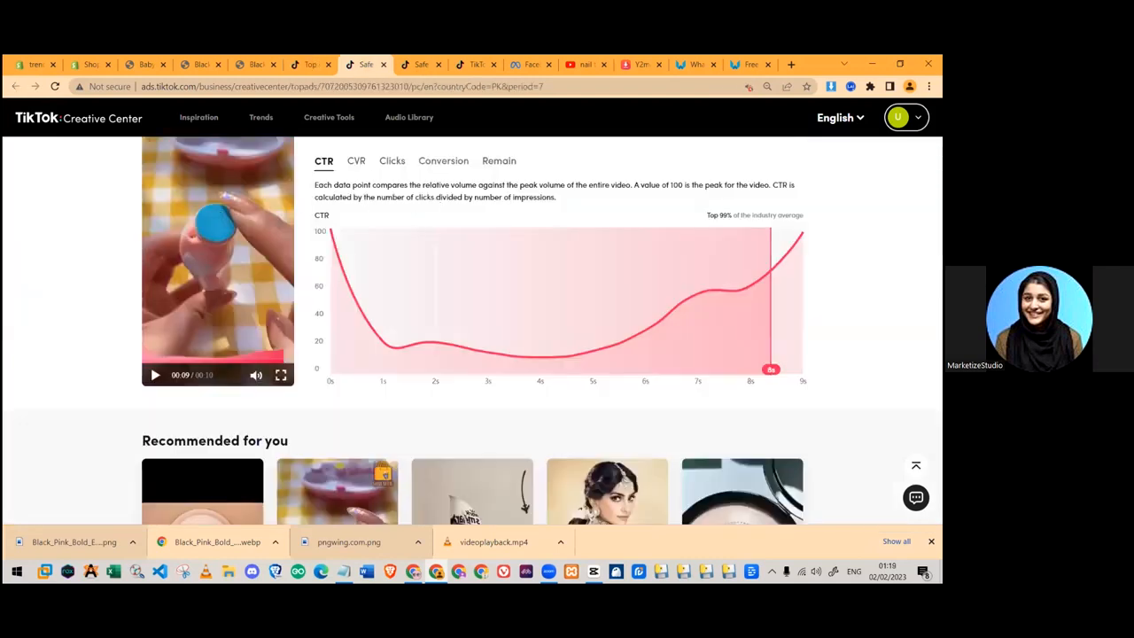
left_click(870, 87)
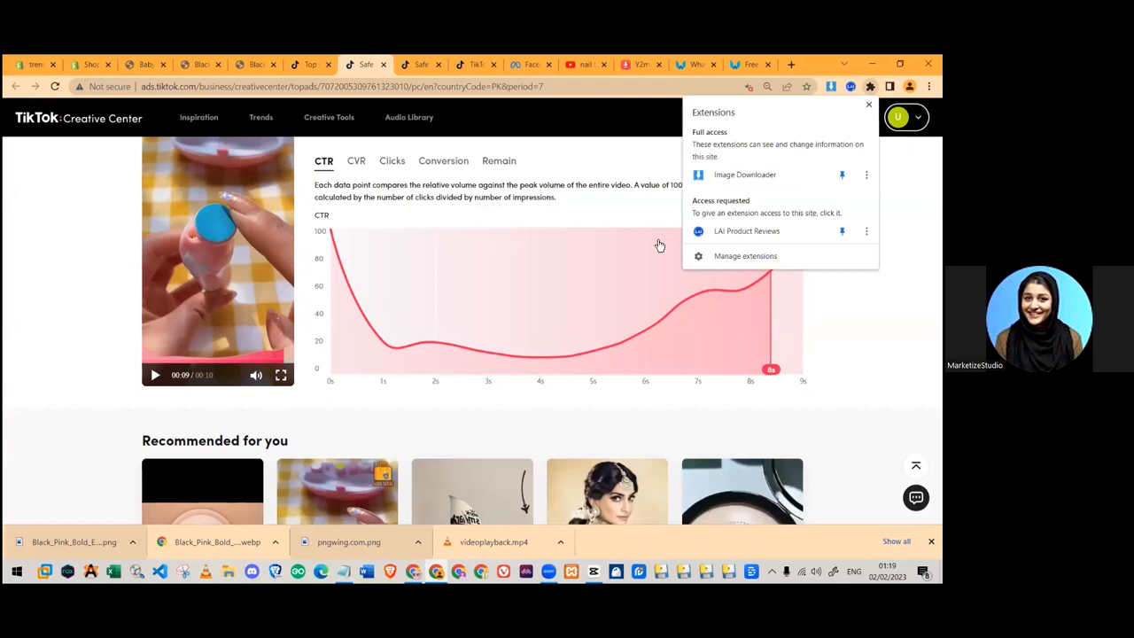
left_click(735, 256)
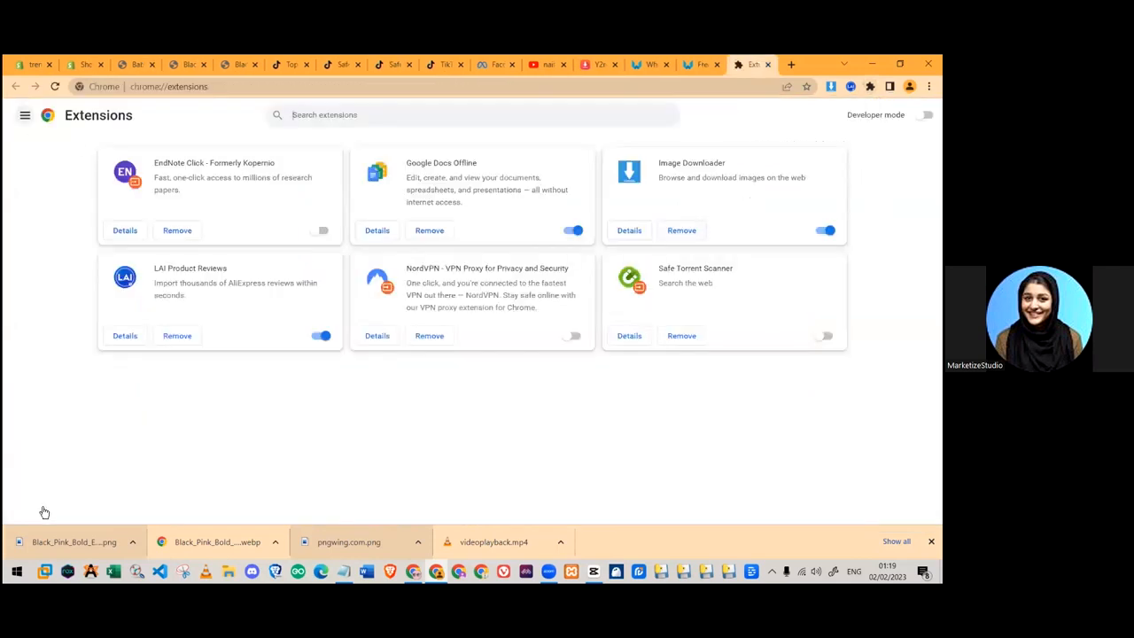
left_click(25, 115)
left_click(44, 512)
left_click(716, 66)
left_click(719, 66)
type("v")
key("BackSpace")
type("video downloader")
key("Return")
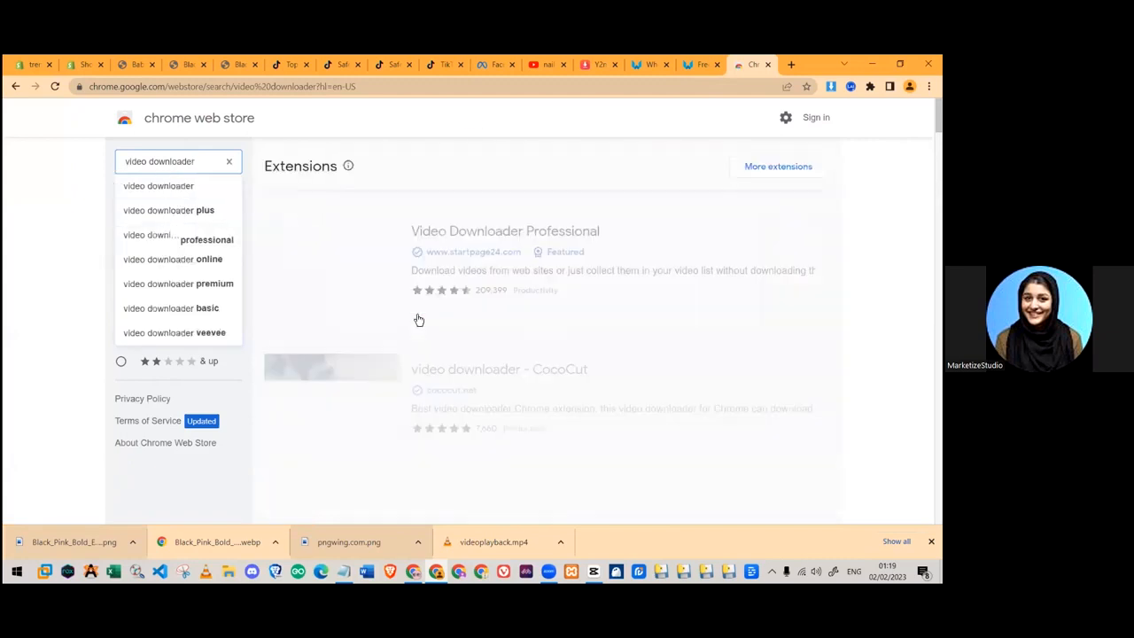
scroll(489, 221, "down", 6)
scroll(488, 221, "up", 6)
left_click(680, 220)
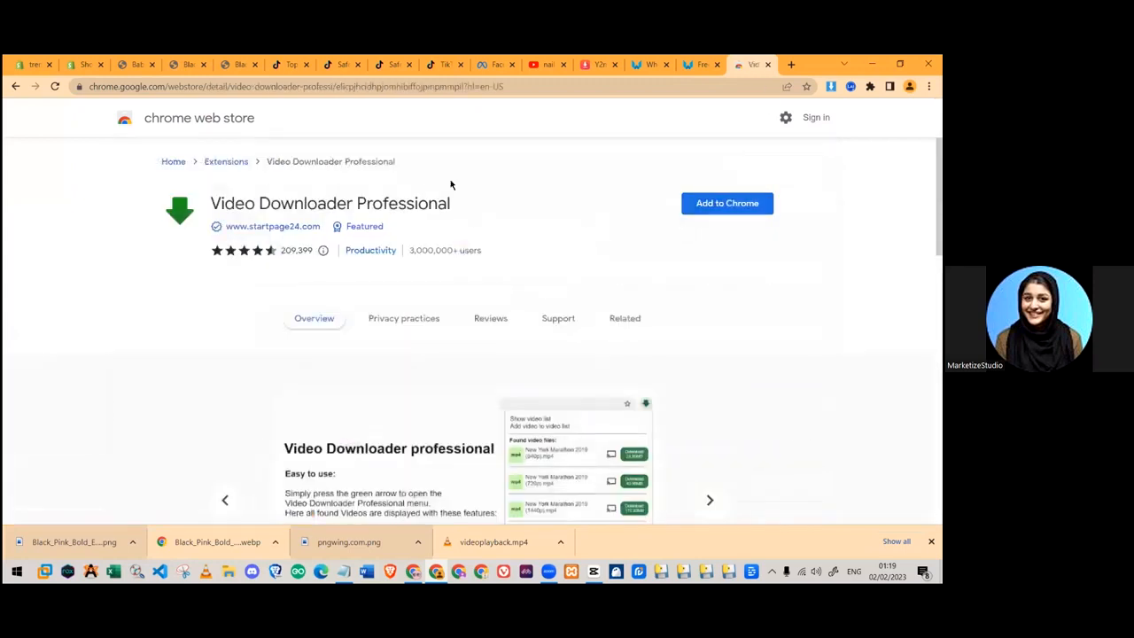
key("ctrl+w")
left_click(418, 64)
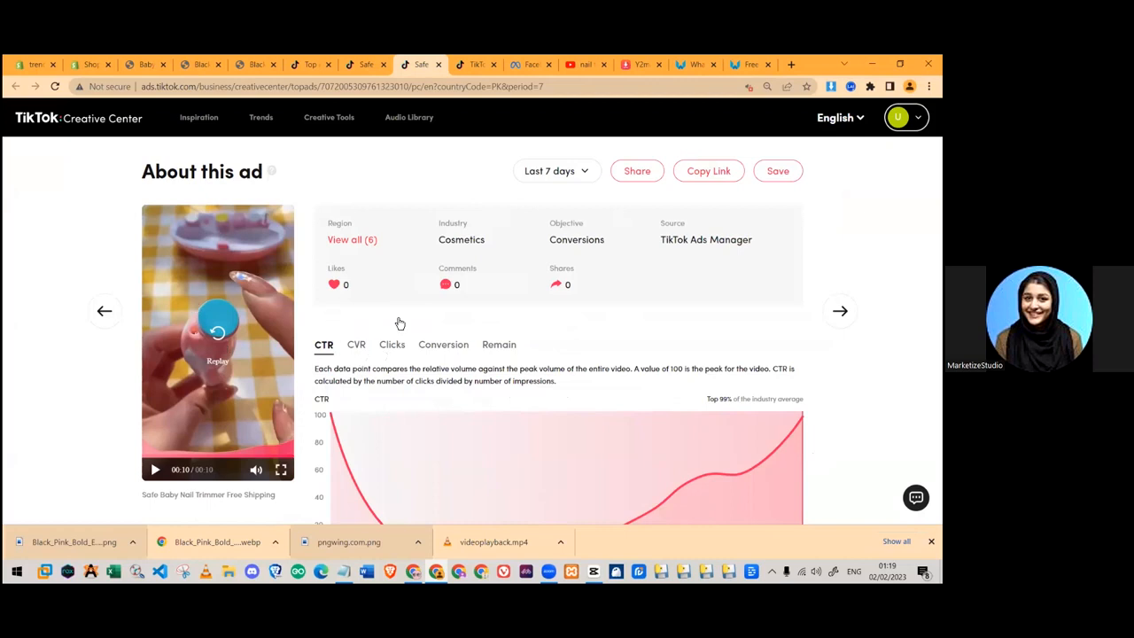
- Rewind the CapCut project preview to the start, then return to the TikTok Ads Manager ad form
left_click(594, 570)
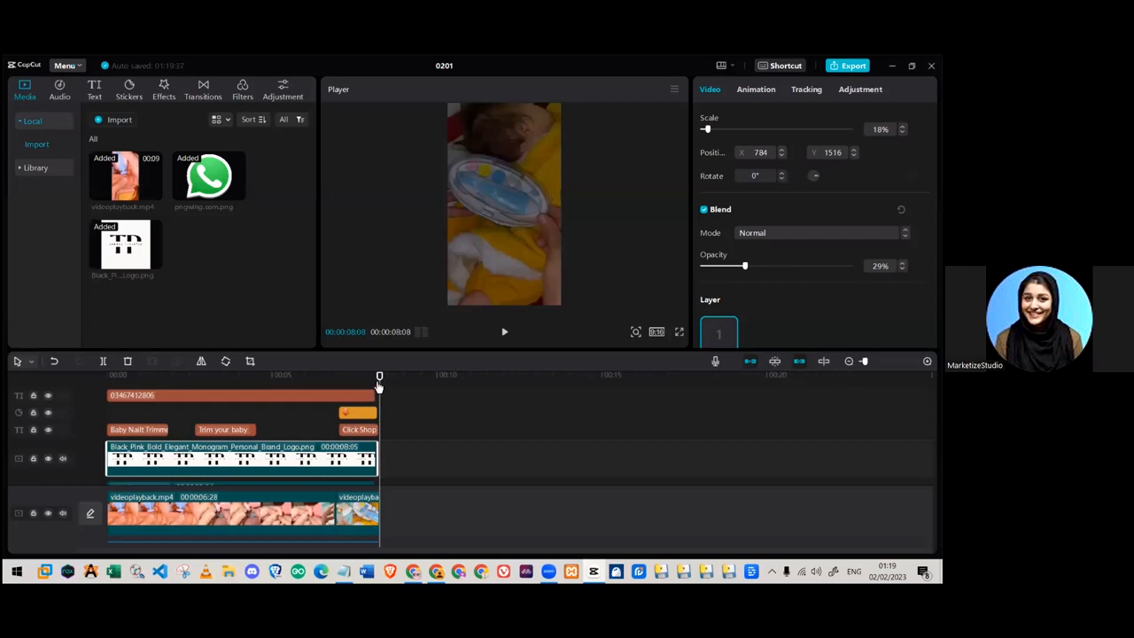
left_click_drag(288, 378, 162, 378)
left_click(438, 571)
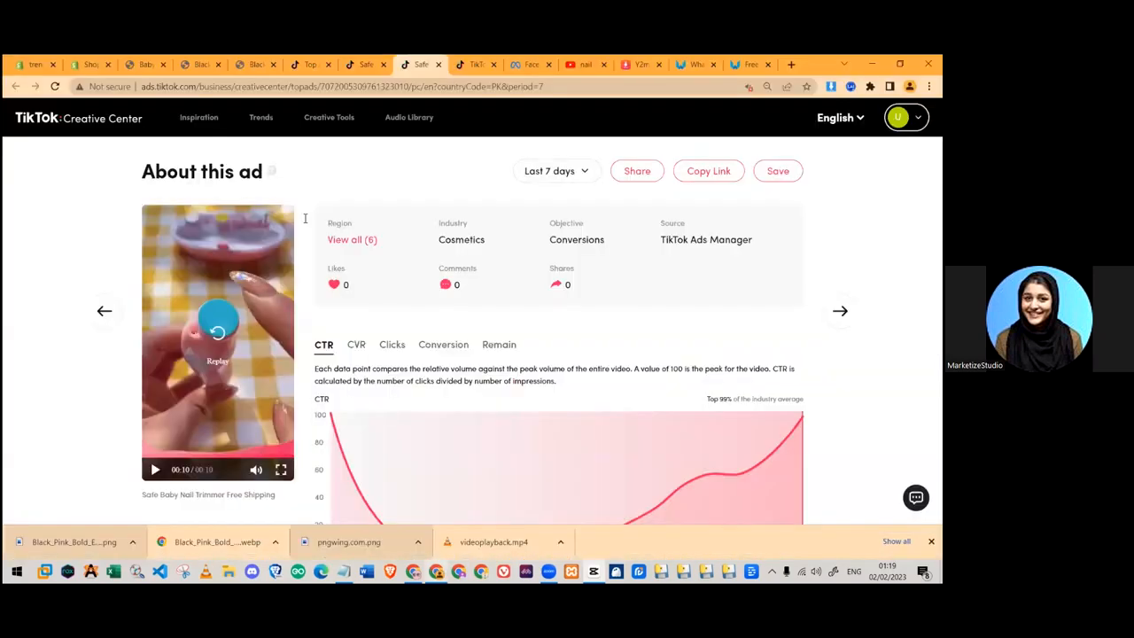
left_click(475, 64)
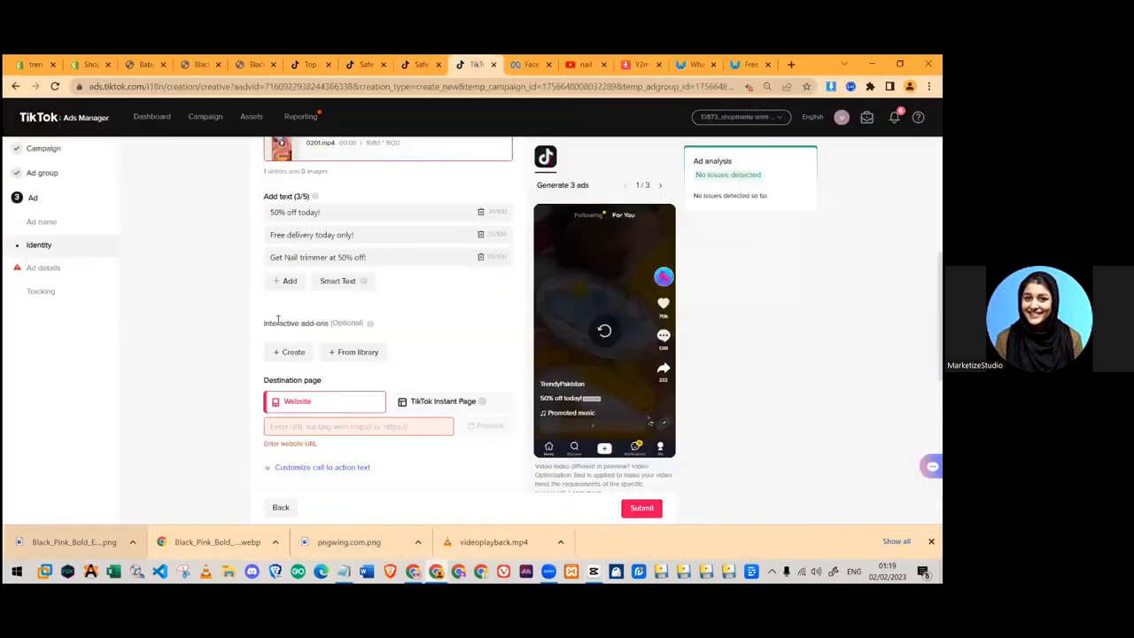
- Set the website URL to the Baby Electric Nail Polisher page on trendypakistan.myshopify.com
scroll(516, 310, "down", 2)
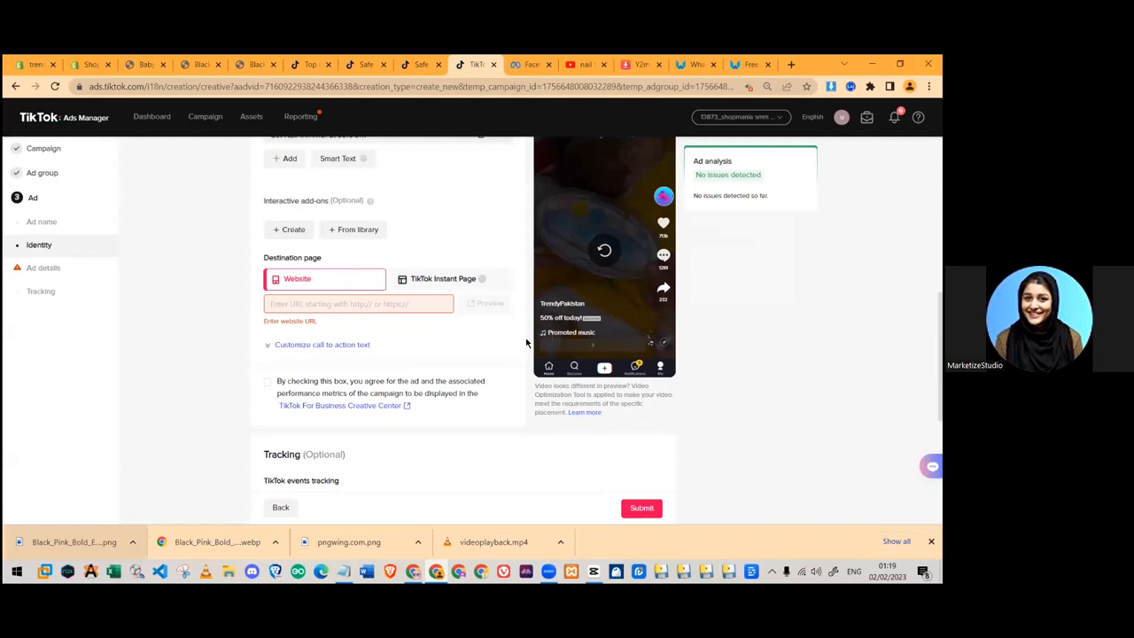
left_click(332, 303)
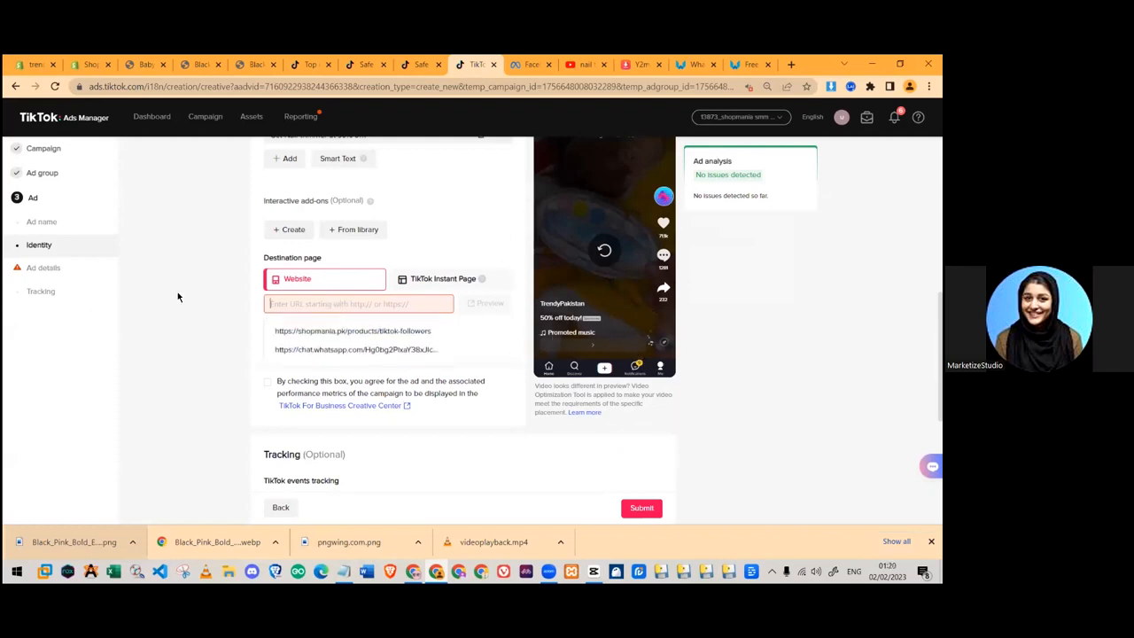
left_click(142, 64)
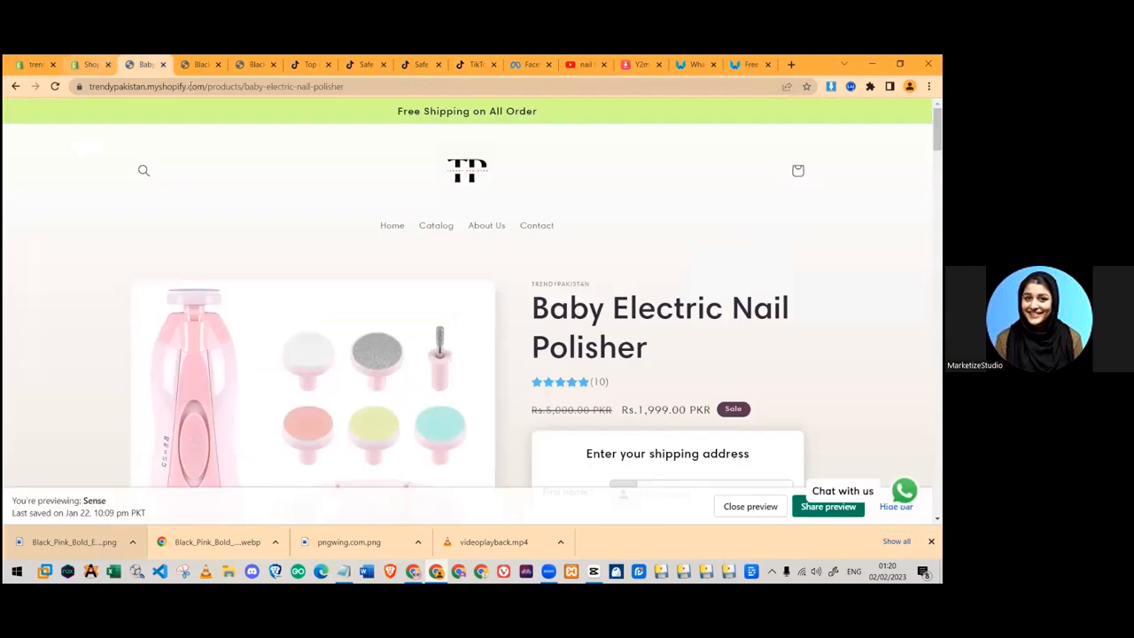
left_click(244, 86)
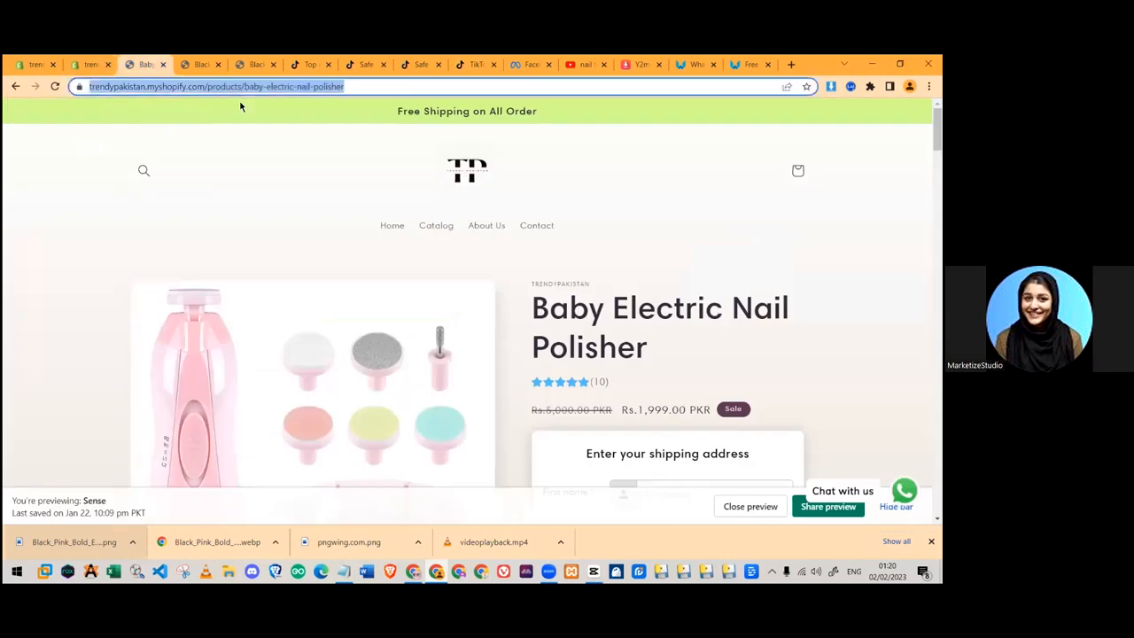
left_click(476, 63)
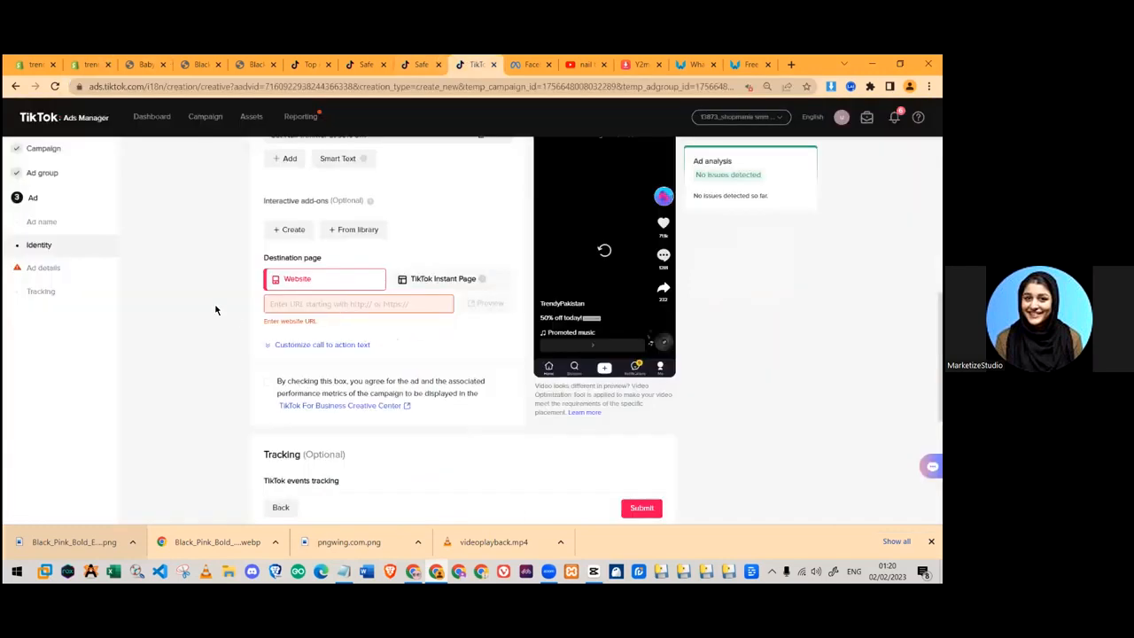
left_click(292, 304)
left_click(306, 341)
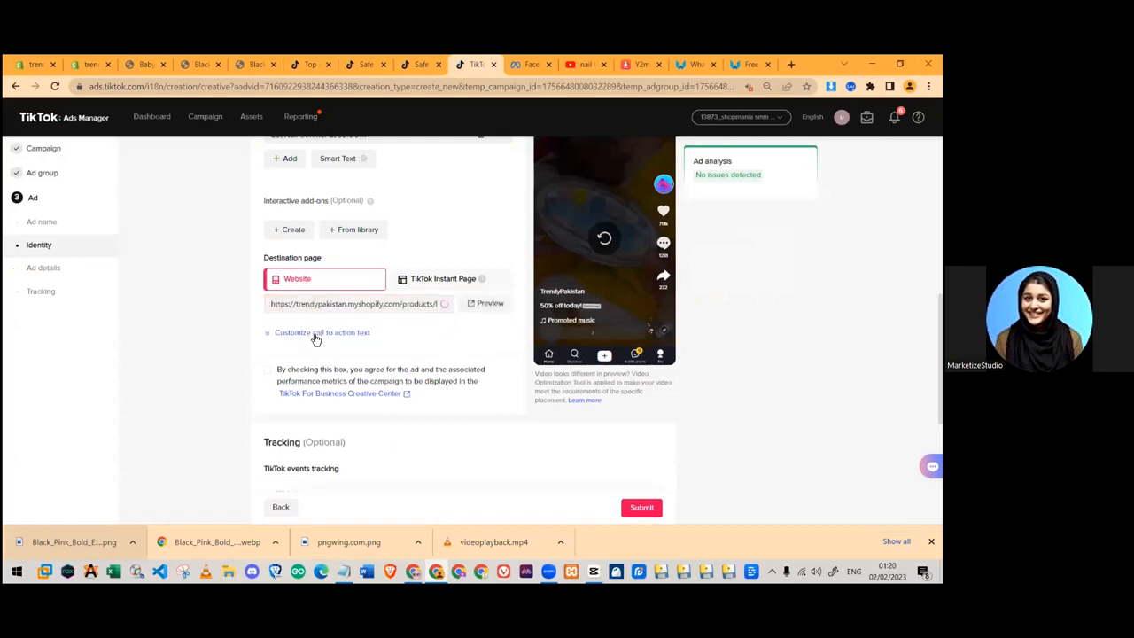
- Bring up the call-to-action customization options below the URL
left_click(315, 334)
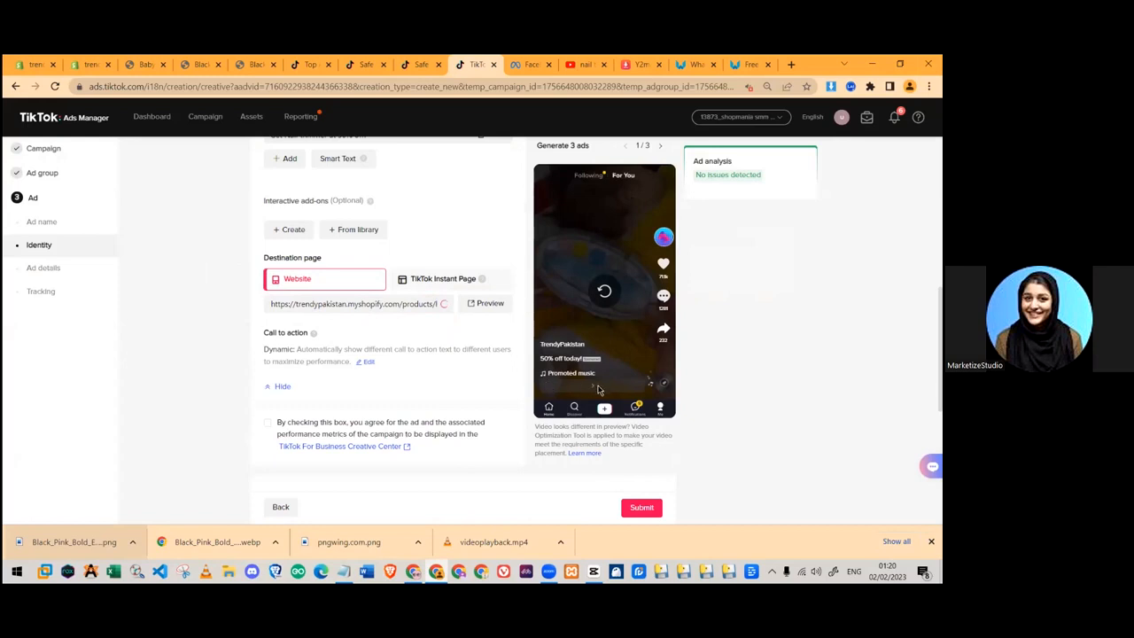
scroll(372, 250, "down", 2)
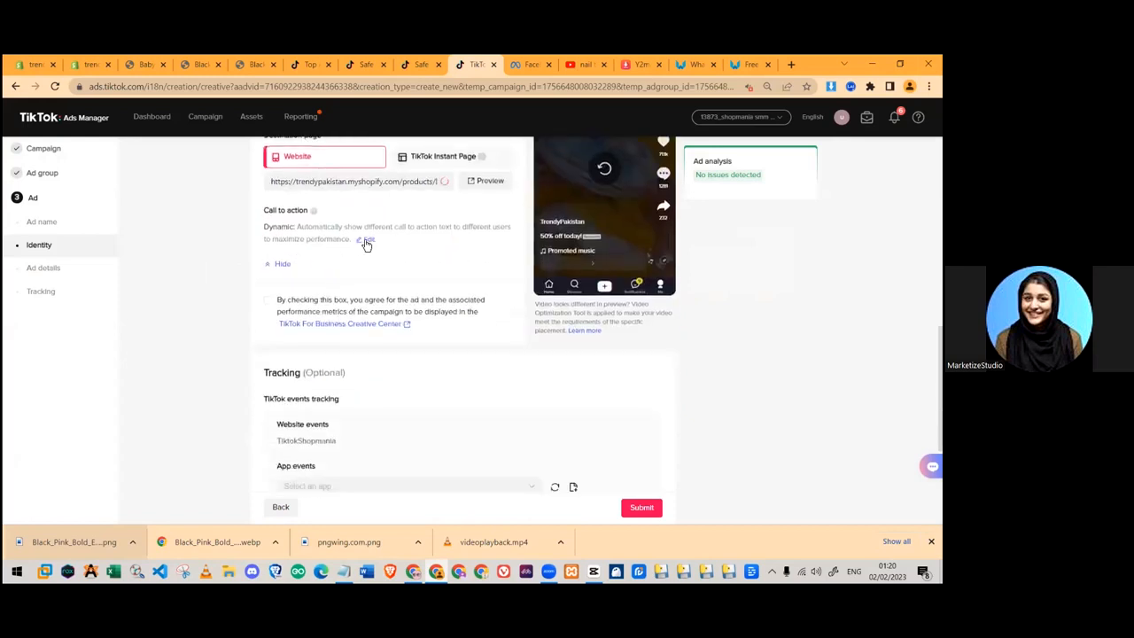
left_click(367, 241)
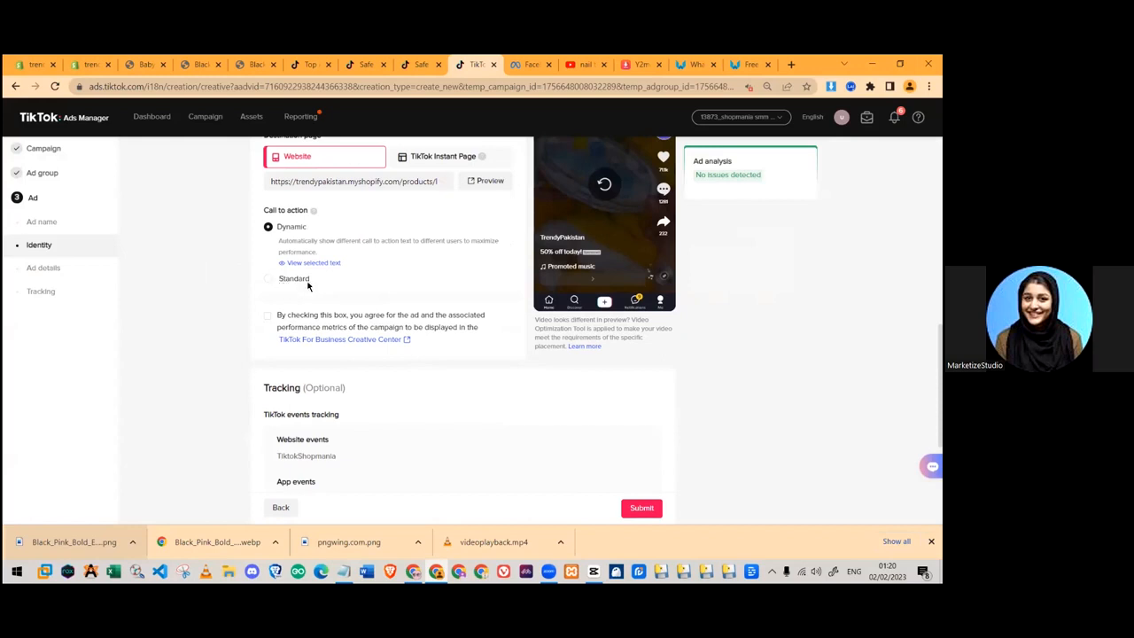
- Try a Standard call to action set to Shop now
left_click(306, 280)
left_click(298, 264)
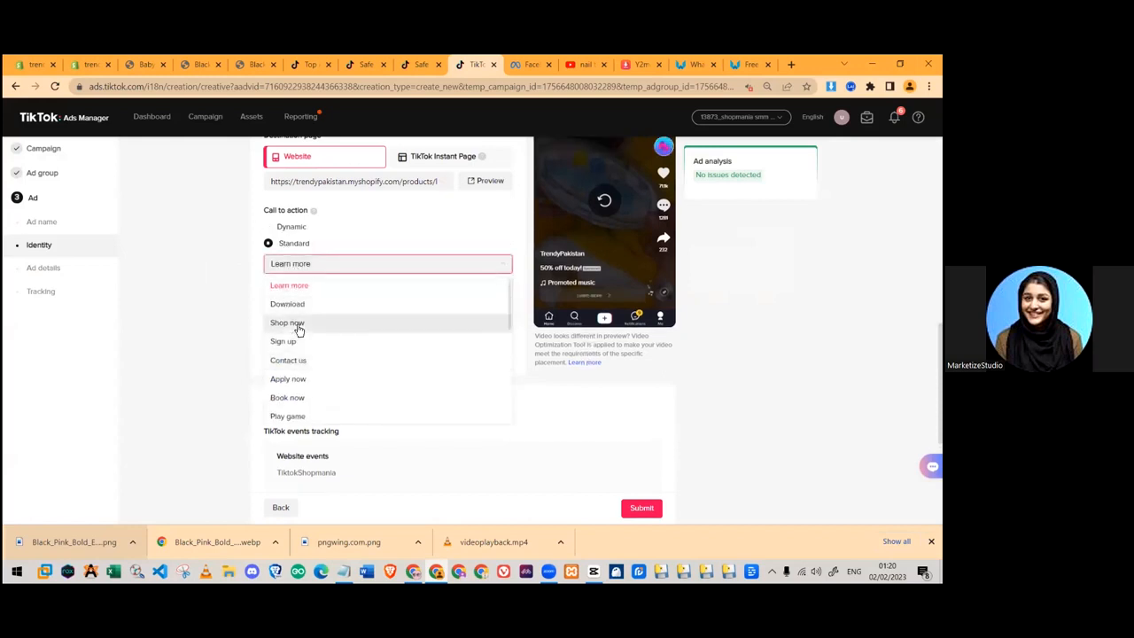
left_click(301, 322)
- Switch to Dynamic and exclude Learn more, Sign up, Experience now, Watch now, View now and Apply now
scroll(590, 373, "up", 1)
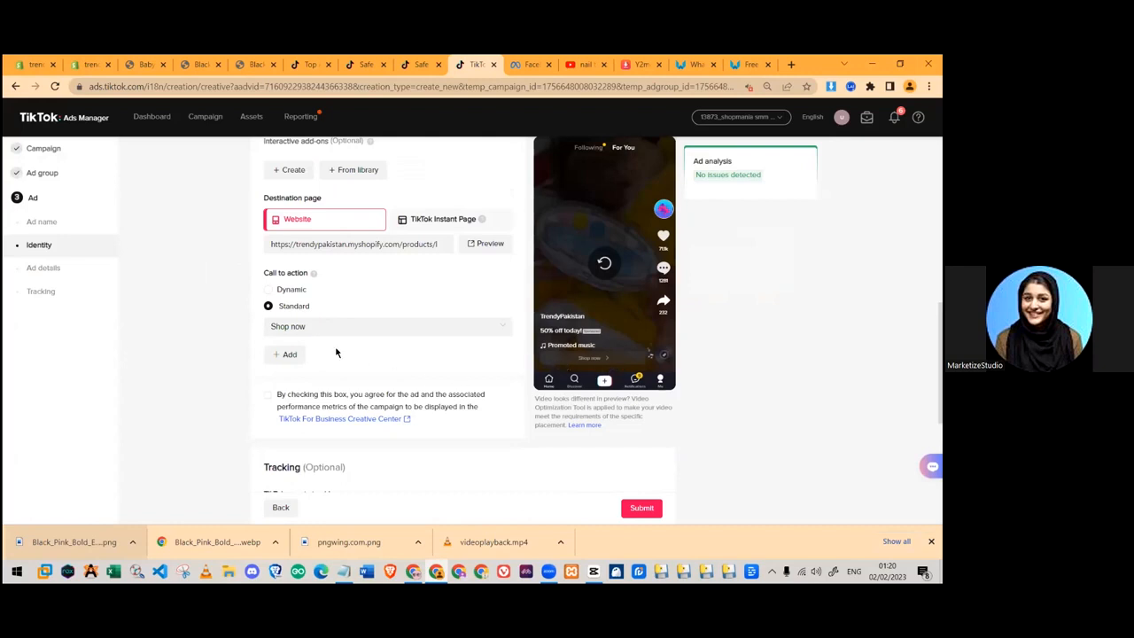
left_click(267, 290)
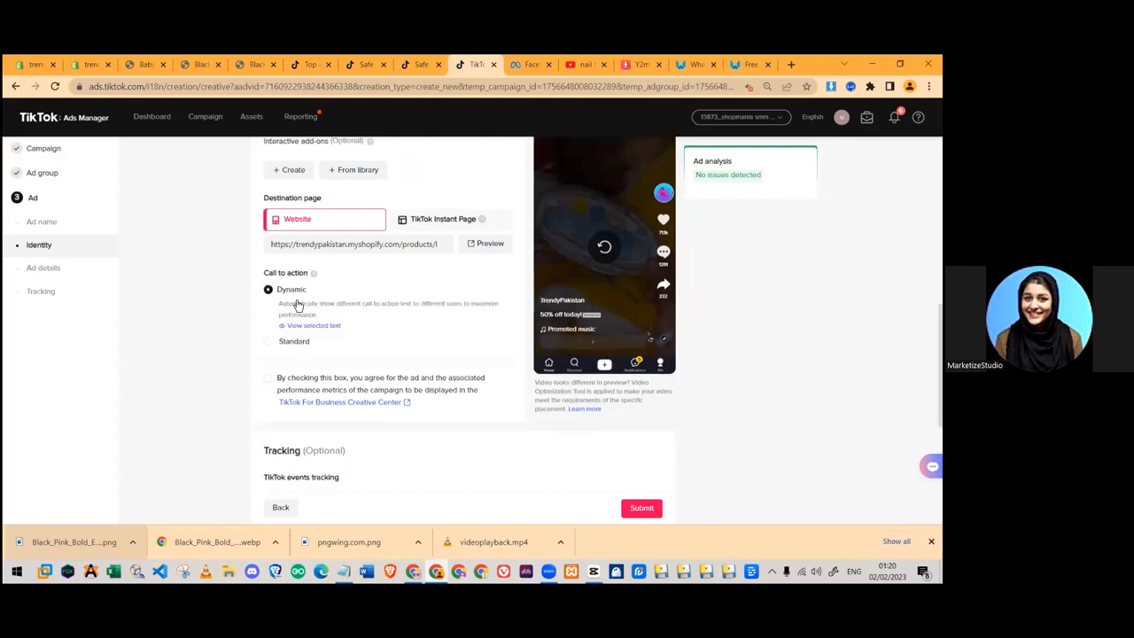
left_click(307, 325)
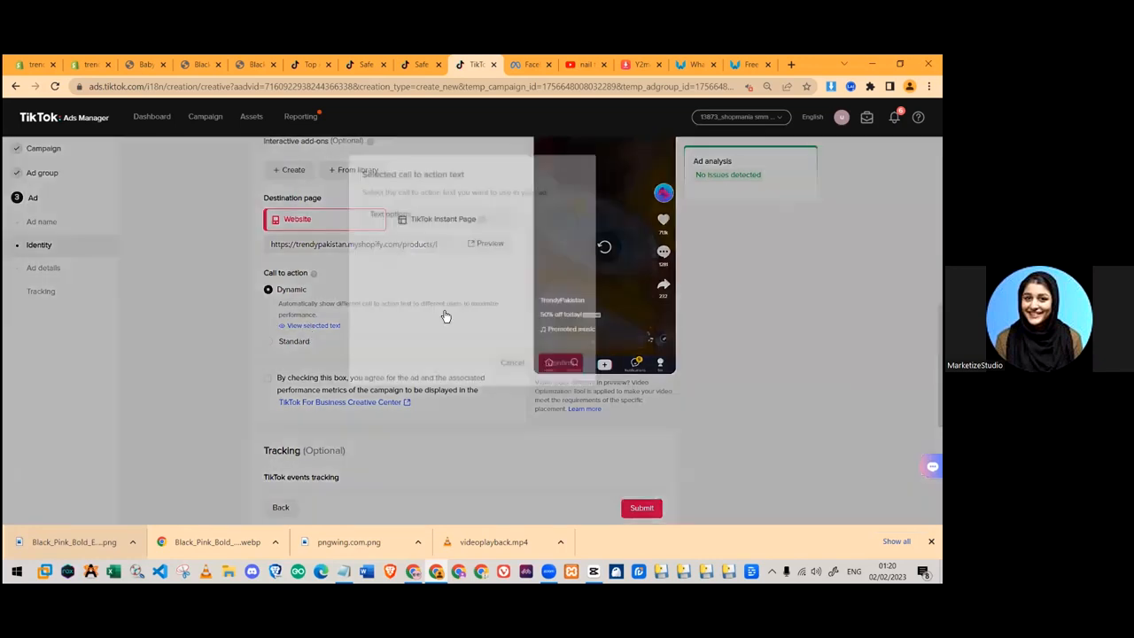
left_click(372, 245)
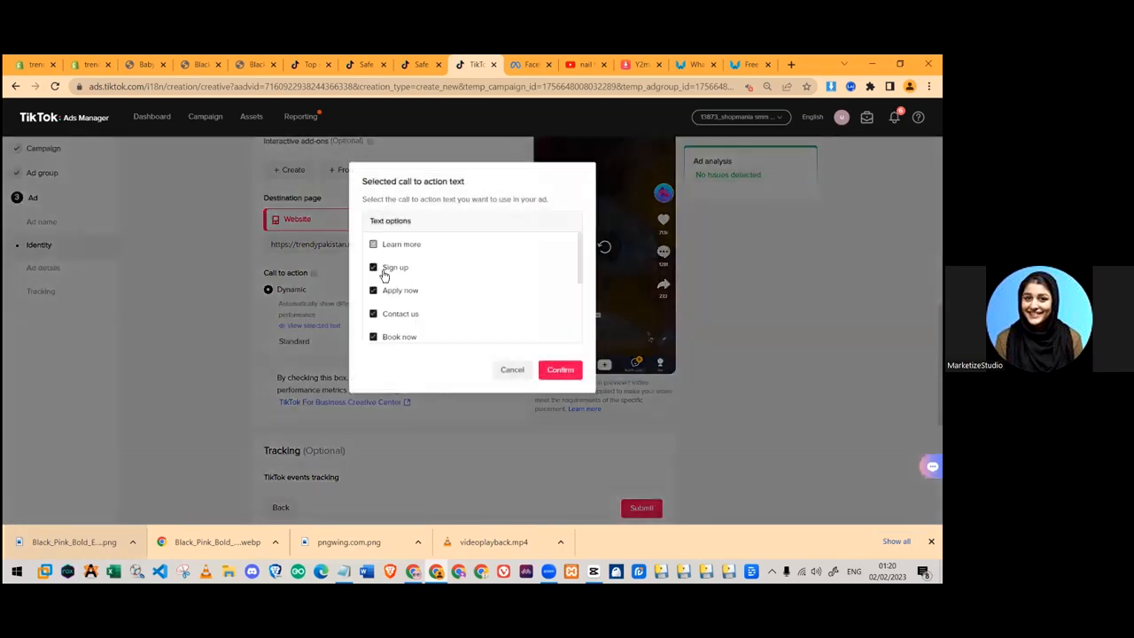
left_click(373, 266)
scroll(375, 310, "down", 3)
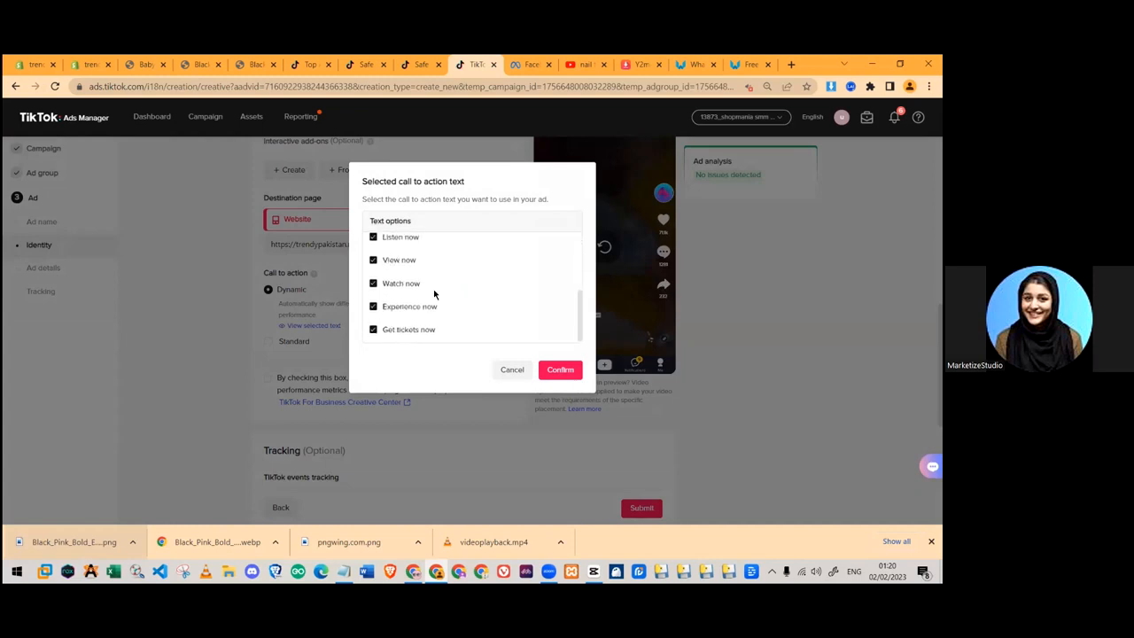
left_click(373, 306)
left_click(374, 284)
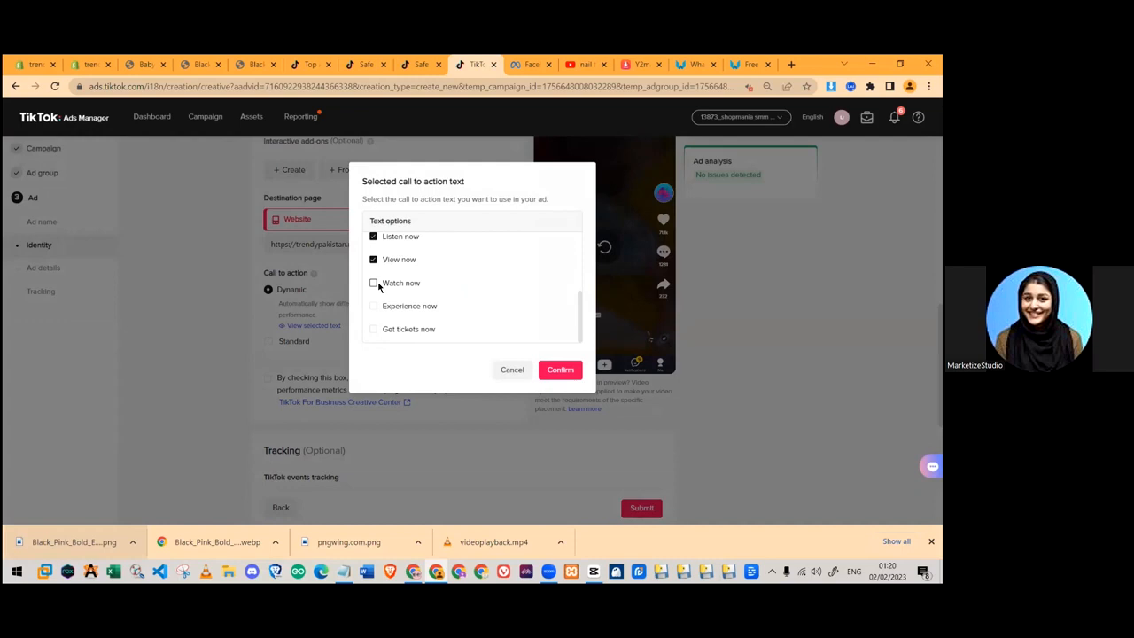
scroll(387, 327, "up", 1)
left_click(374, 322)
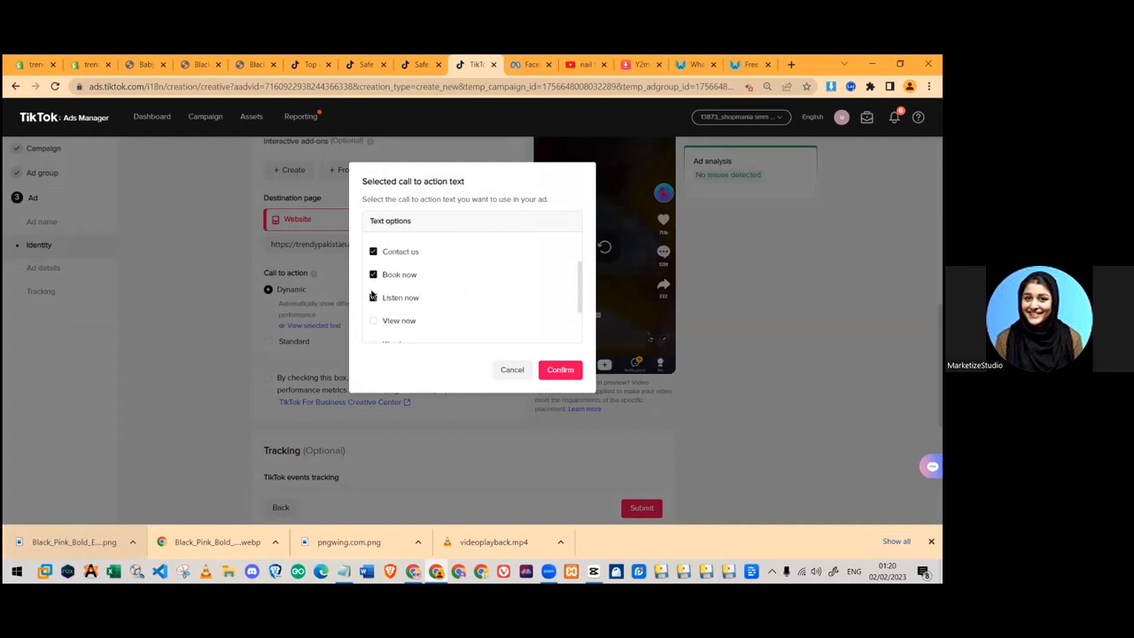
scroll(410, 330, "up", 1)
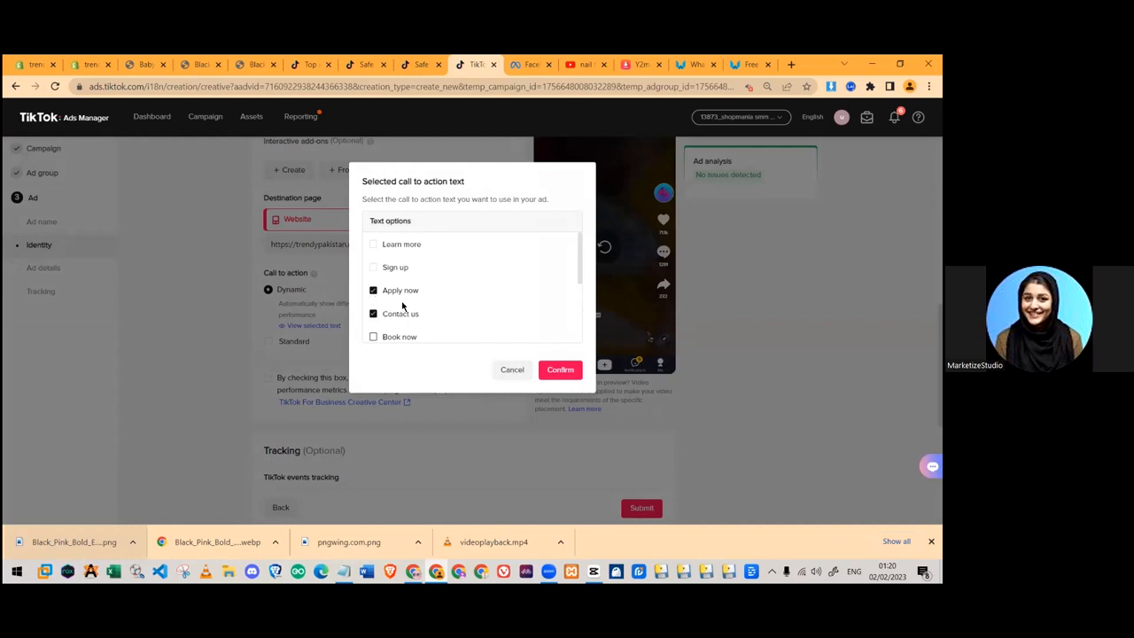
scroll(402, 306, "down", 2)
scroll(443, 307, "up", 2)
left_click(373, 291)
scroll(433, 310, "down", 2)
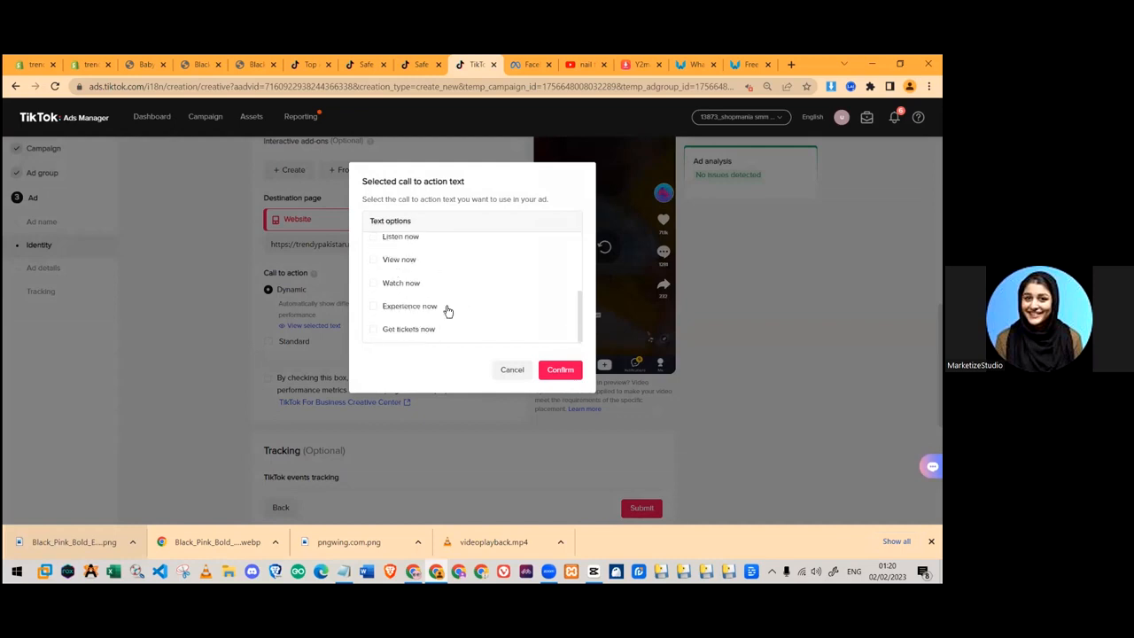
scroll(443, 307, "up", 2)
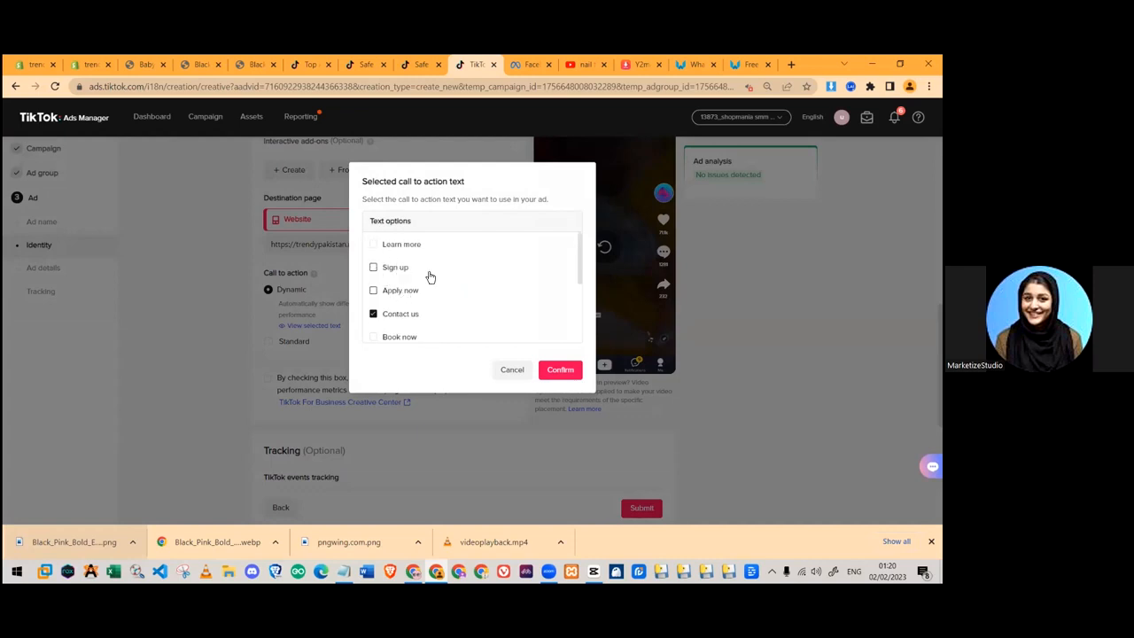
scroll(430, 277, "down", 2)
left_click(511, 372)
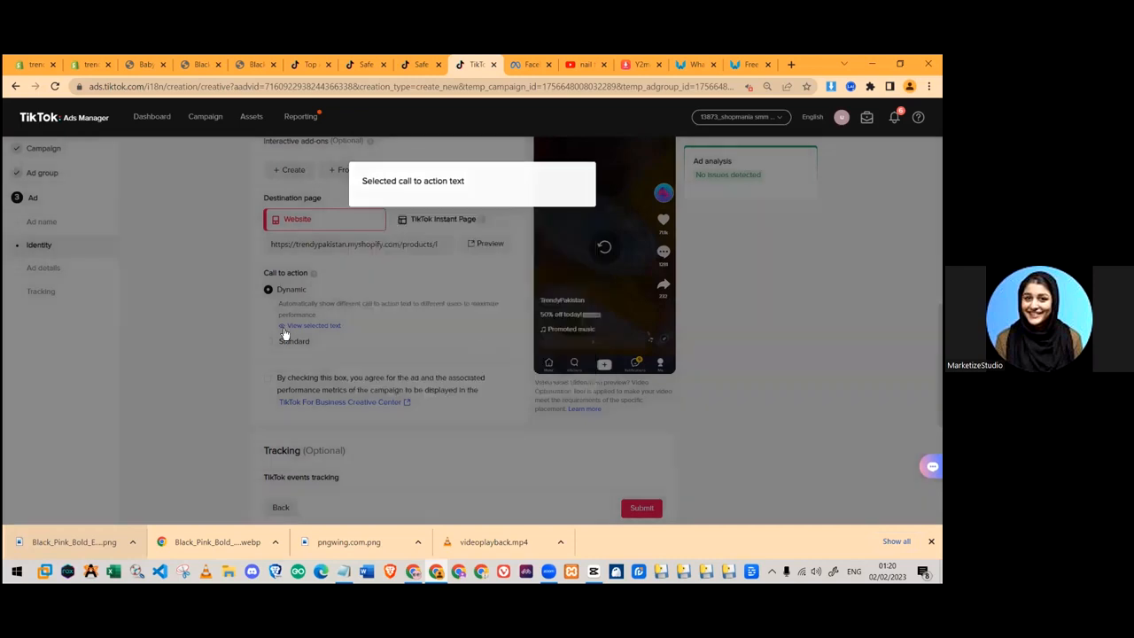
- Settle on a Standard call to action with Shop now selected
left_click(269, 343)
left_click(328, 328)
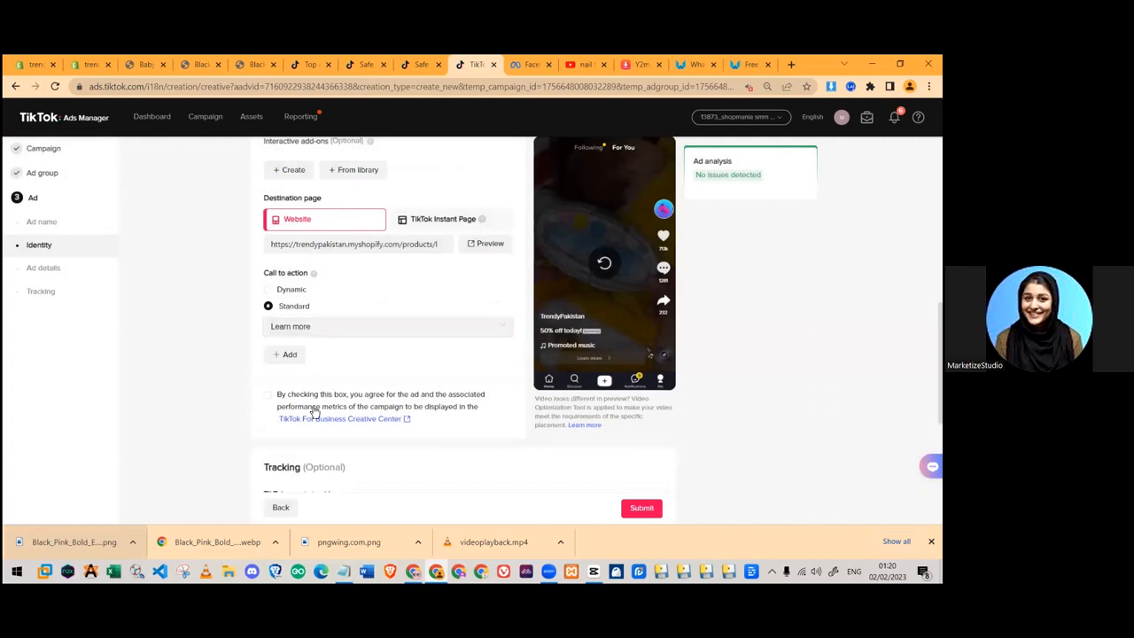
left_click(285, 384)
left_click(290, 327)
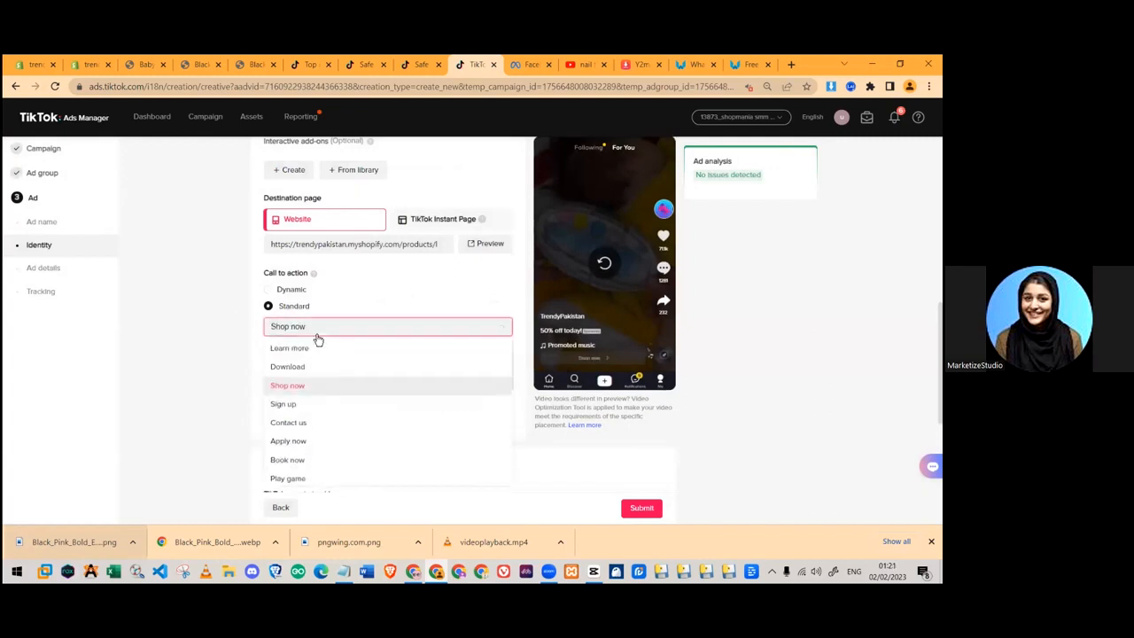
left_click(221, 353)
scroll(682, 391, "up", 5)
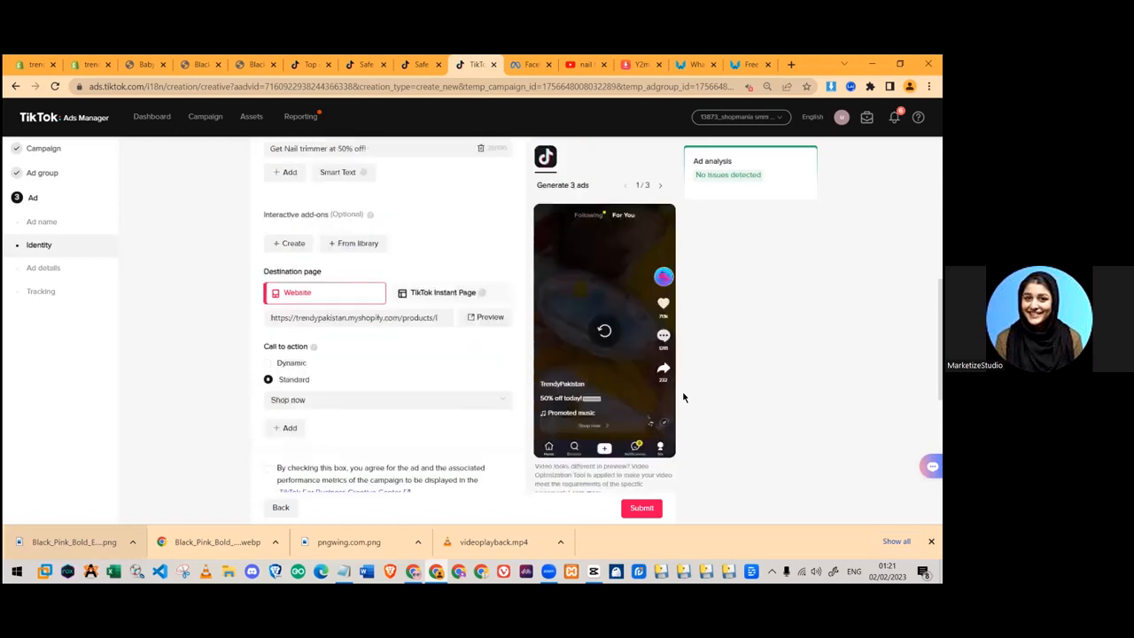
- Page through ad previews 1/3 to 3/3, ending on the Baby Nailt Trimmer caption
left_click(659, 185)
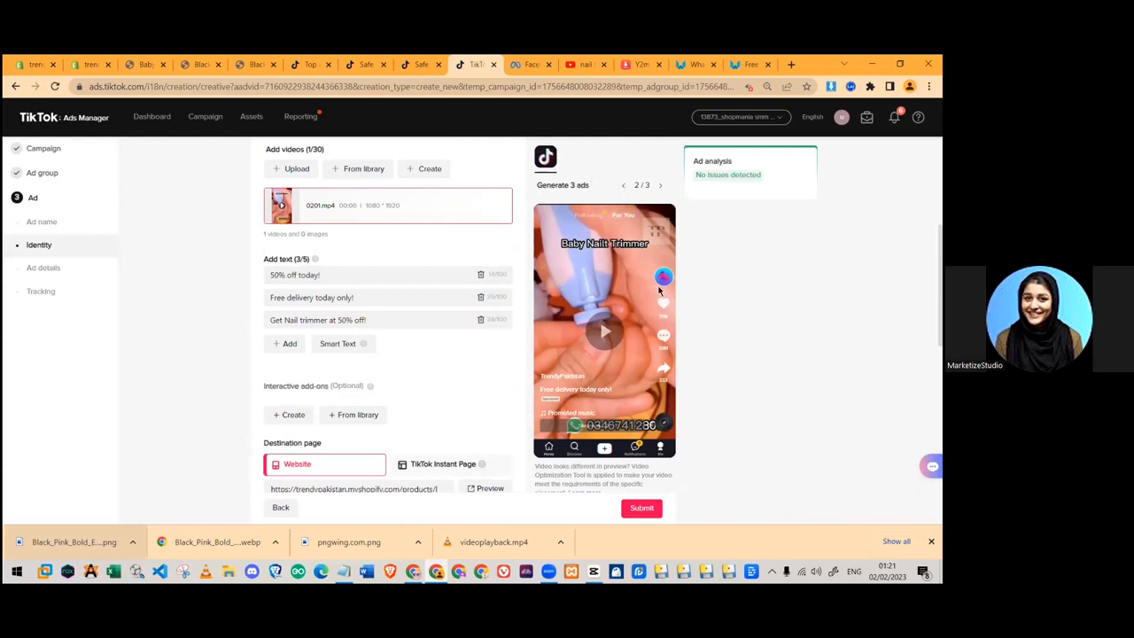
left_click(623, 188)
left_click(659, 187)
left_click(659, 187)
- Add a fourth ad text line containing the WhatsApp order number
left_click(290, 343)
type("Order")
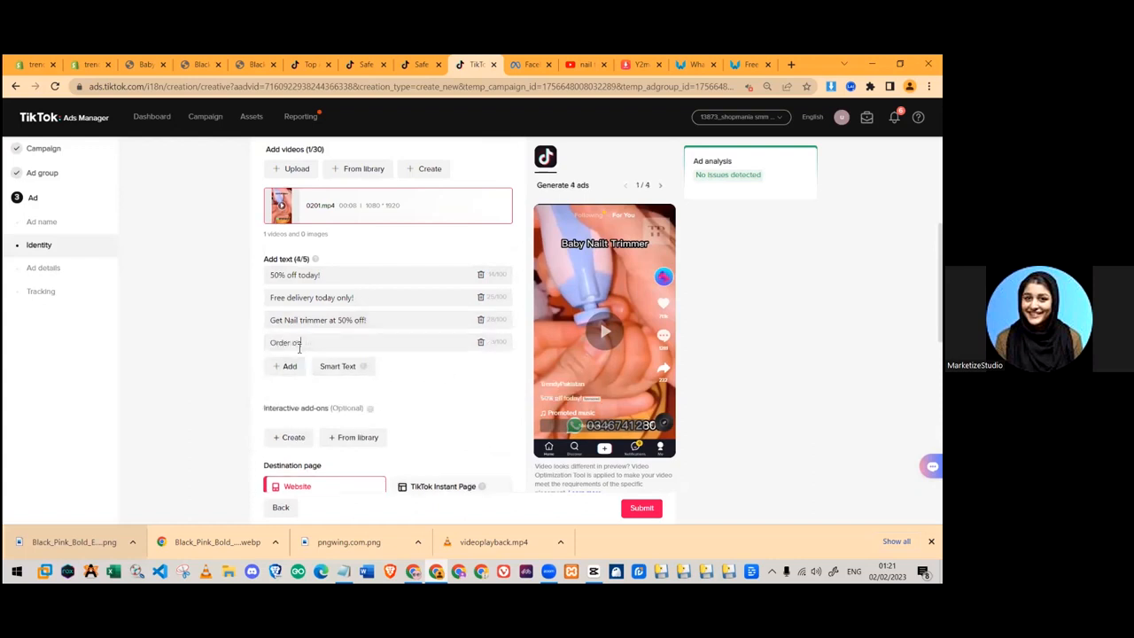
double_click(298, 348)
type("Wah")
type("806")
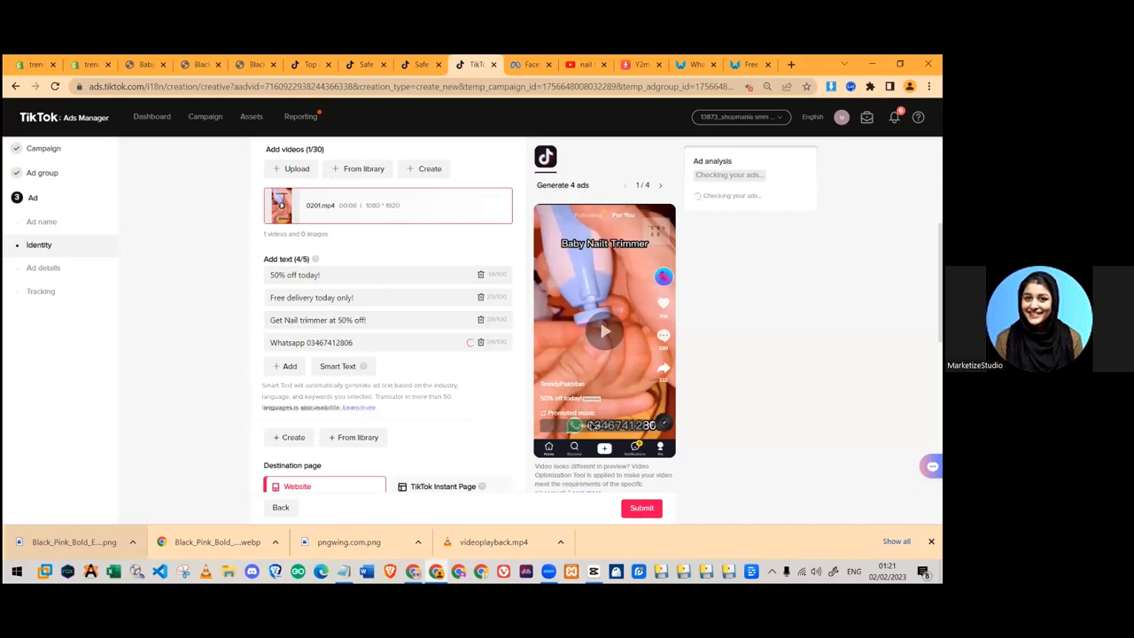
- Page the preview forward to the fourth ad showing the WhatsApp text
left_click(660, 186)
left_click(661, 188)
left_click(661, 187)
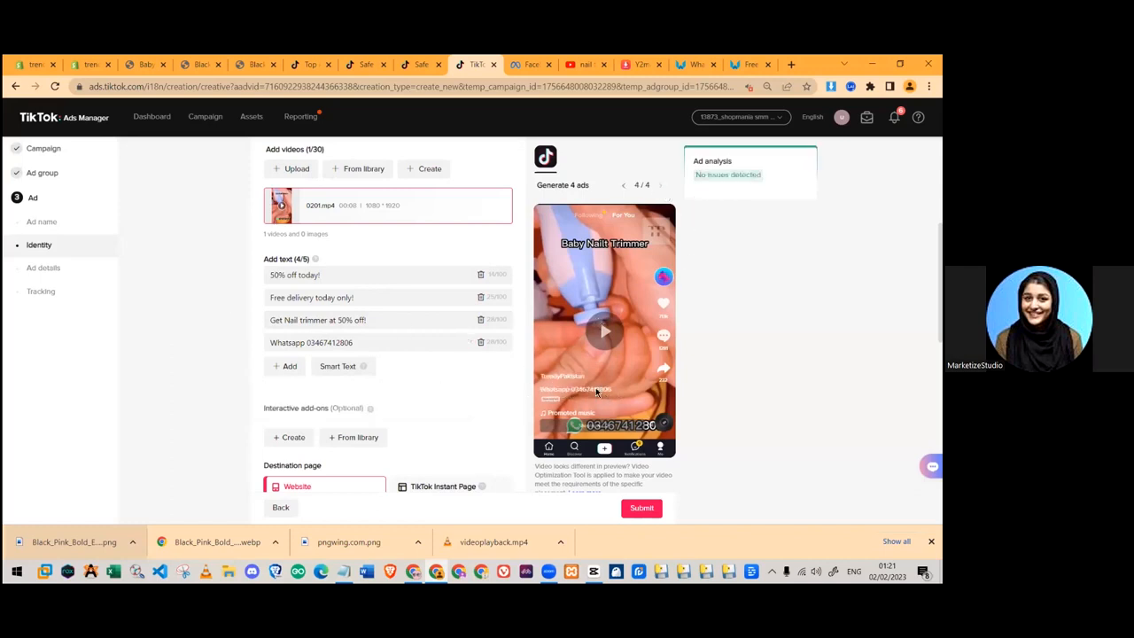
scroll(455, 347, "down", 10)
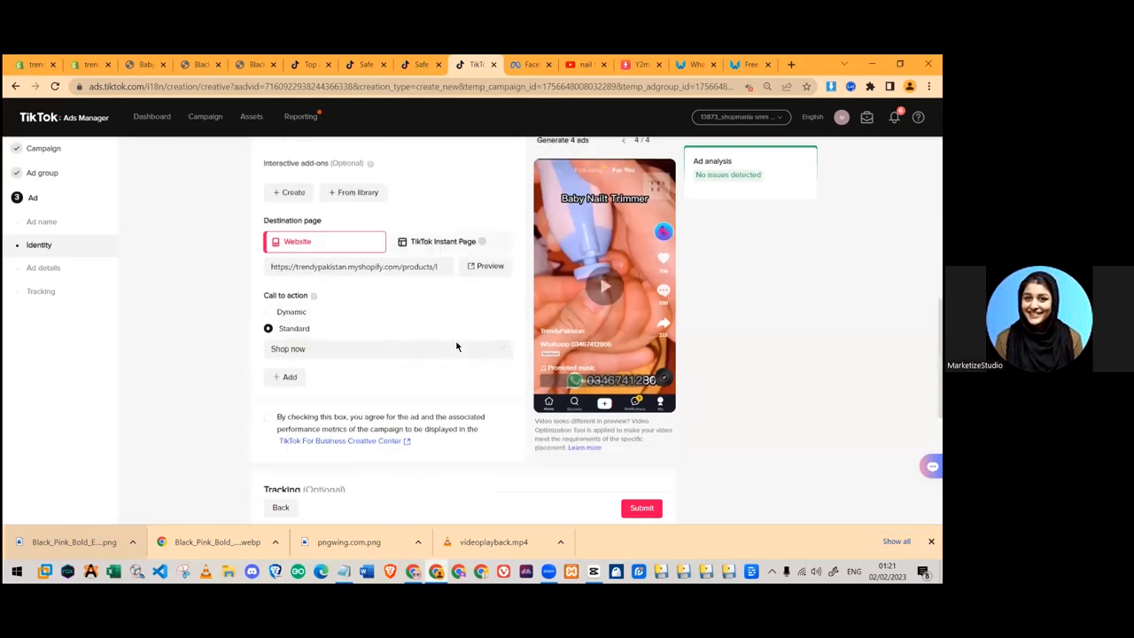
scroll(433, 295, "up", 2)
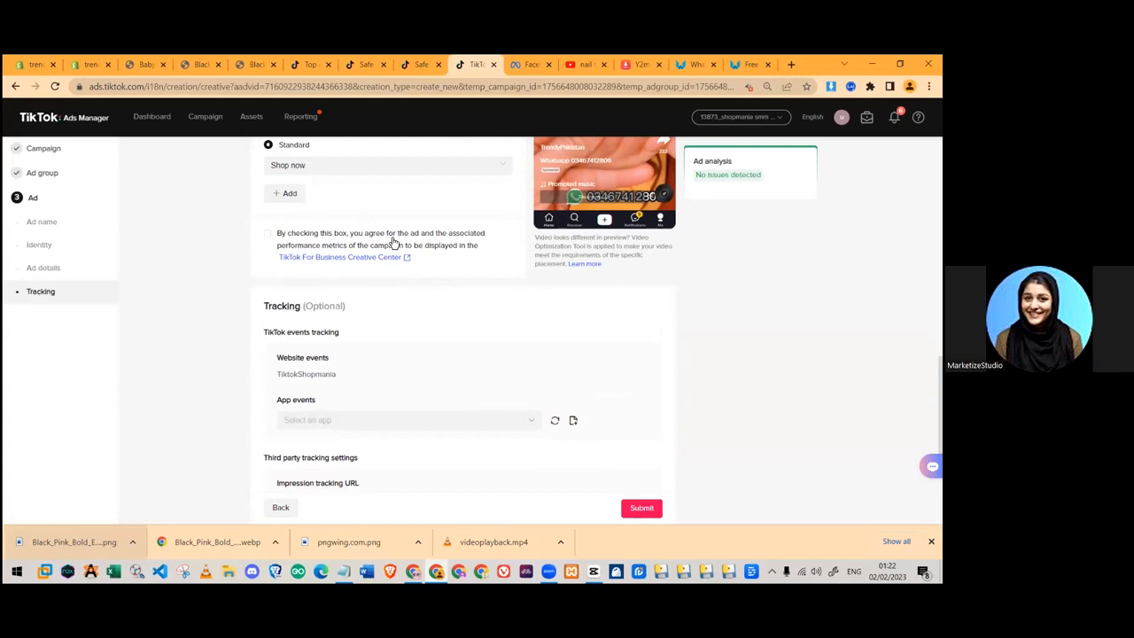
left_click(363, 64)
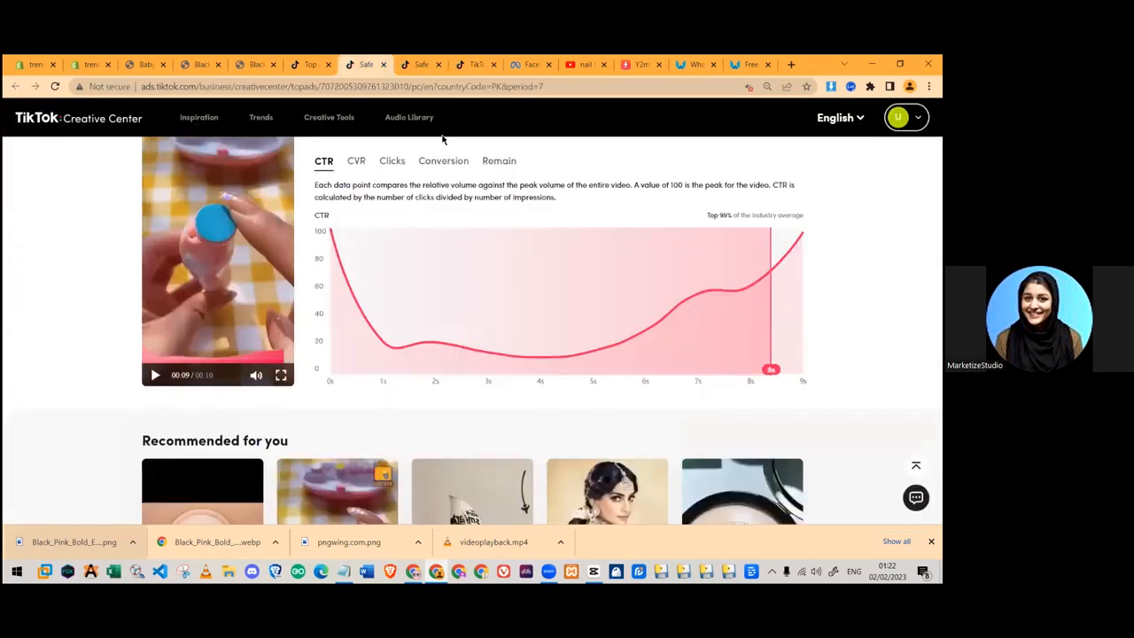
key("ctrl+shift+Tab")
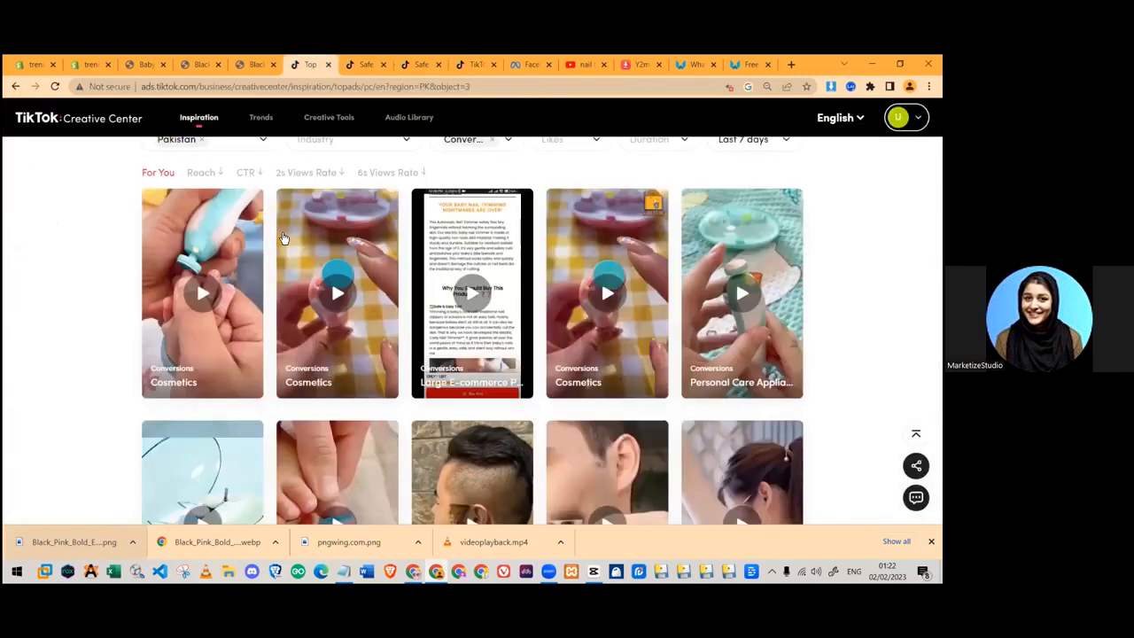
key("ctrl+Tab")
key("ctrl+Tab")
key("ctrl+Tab")
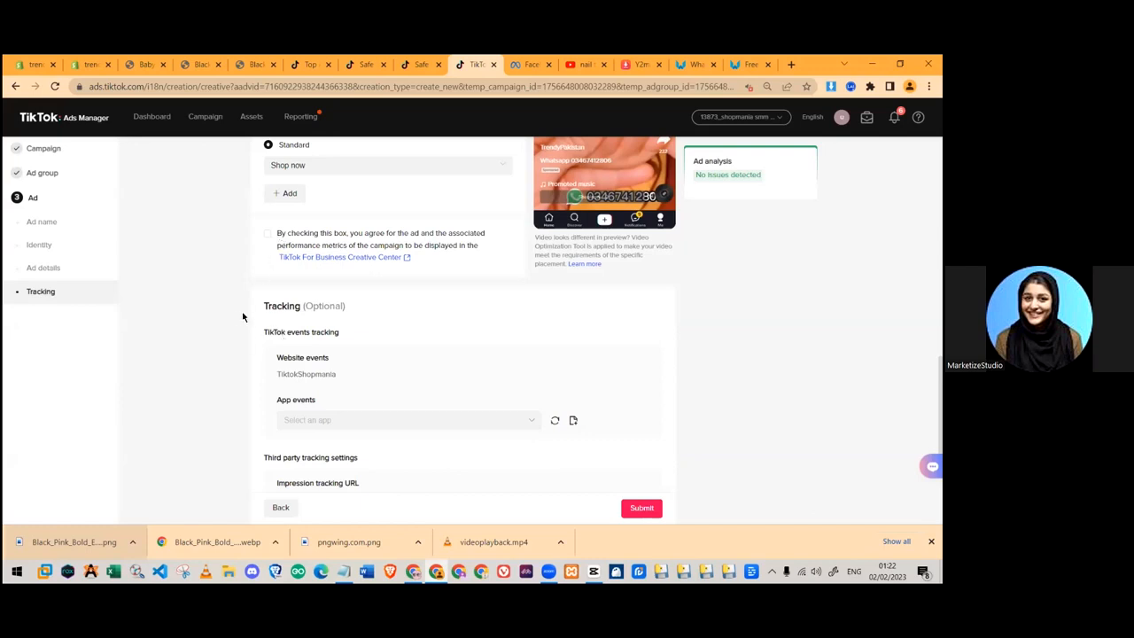
scroll(242, 317, "down", 1)
left_click_drag(259, 244, 396, 249)
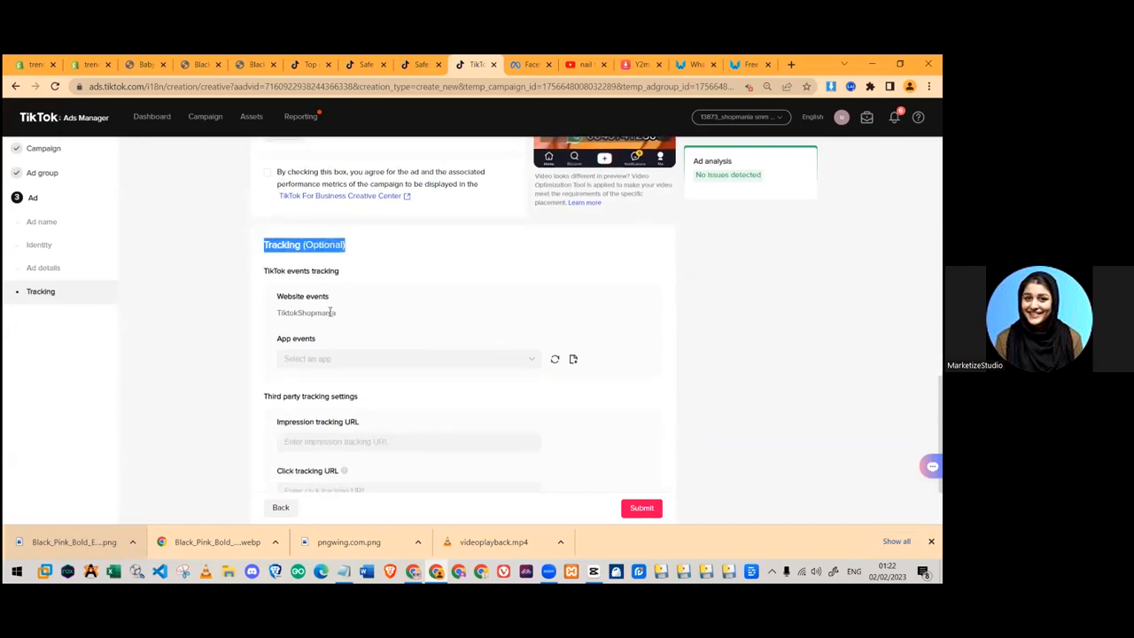
left_click(345, 358)
left_click(415, 317)
scroll(387, 305, "down", 1)
left_click_drag(265, 299, 398, 302)
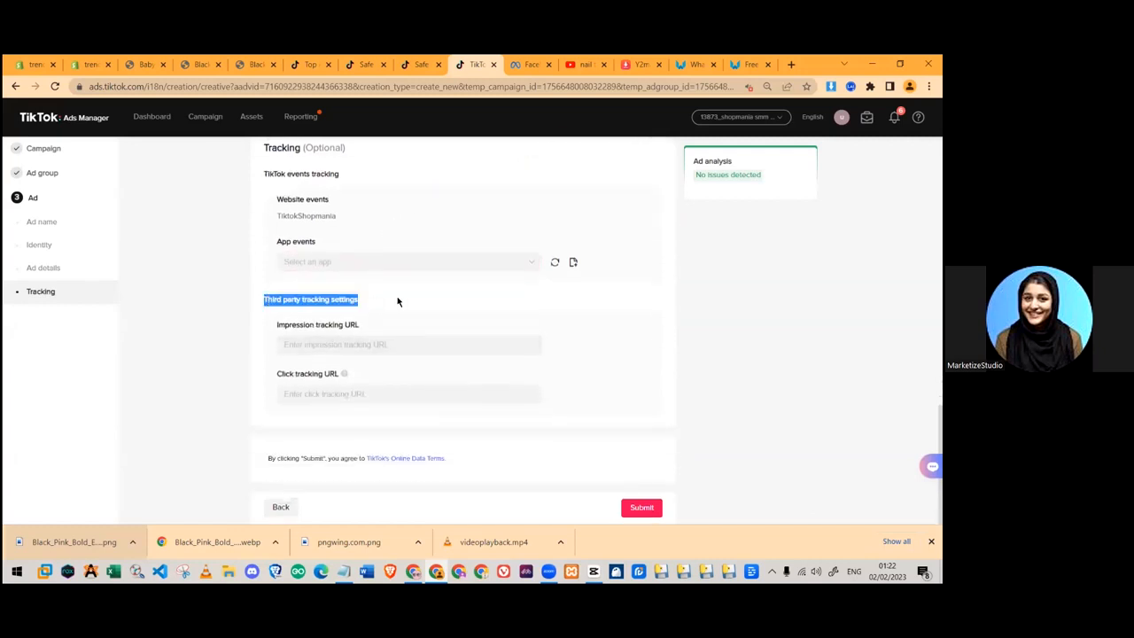
left_click(397, 302)
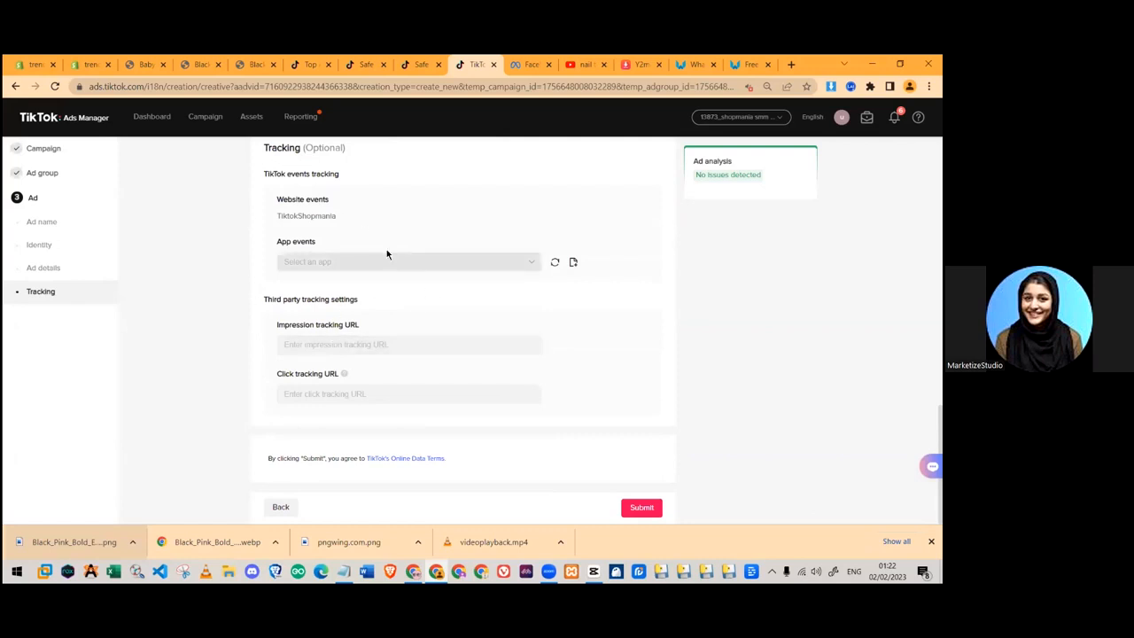
scroll(486, 342, "up", 5)
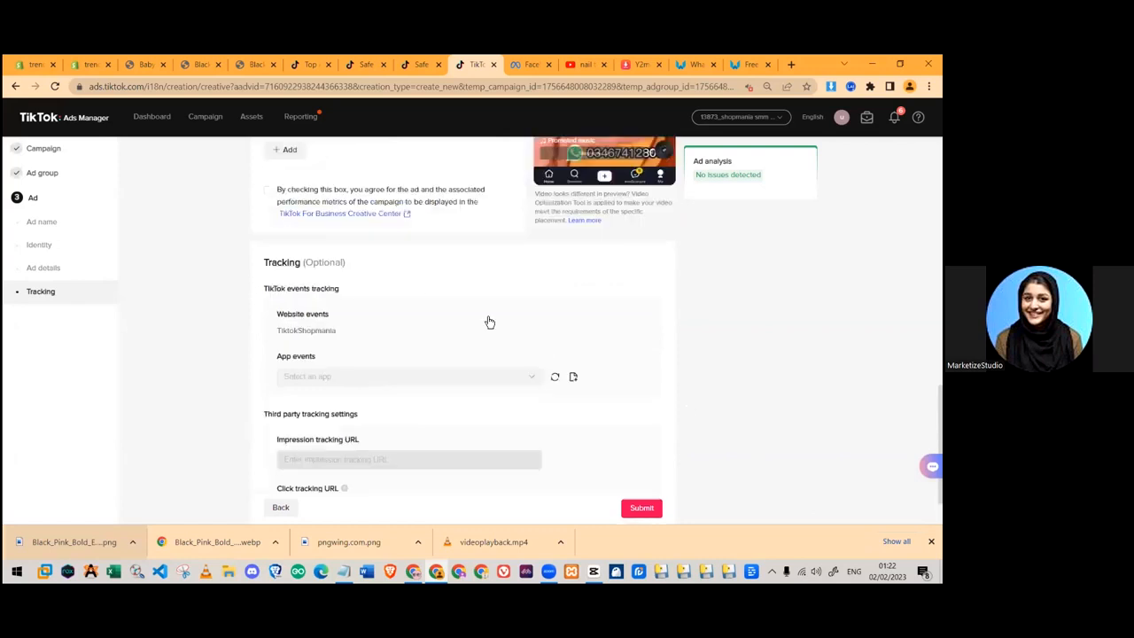
scroll(431, 352, "up", 4)
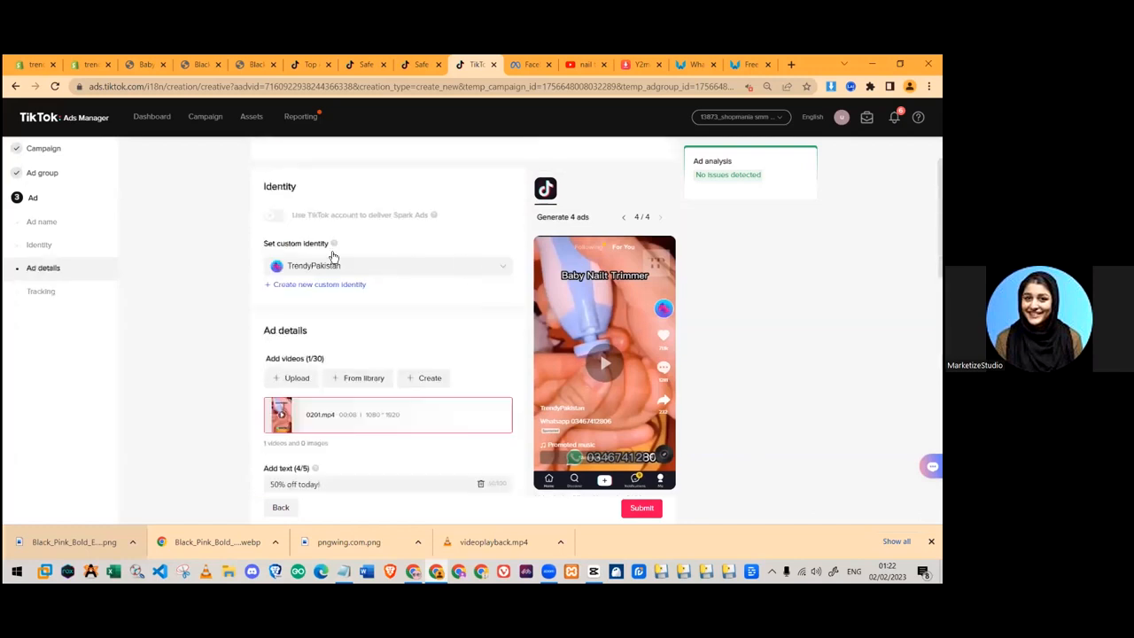
scroll(319, 223, "down", 3)
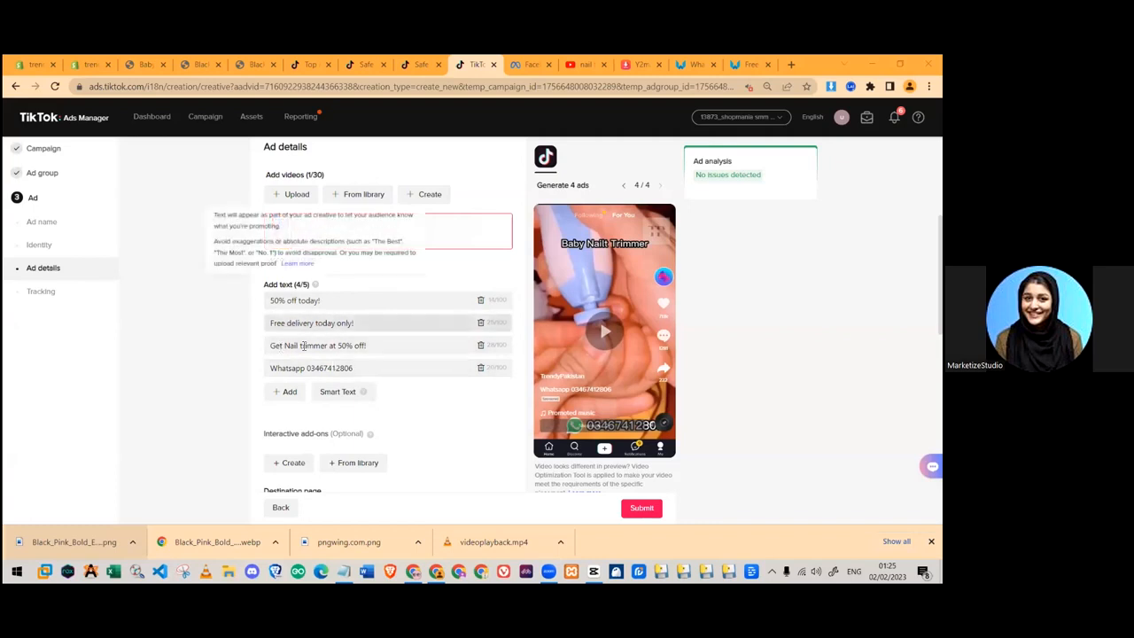
scroll(335, 288, "down", 2)
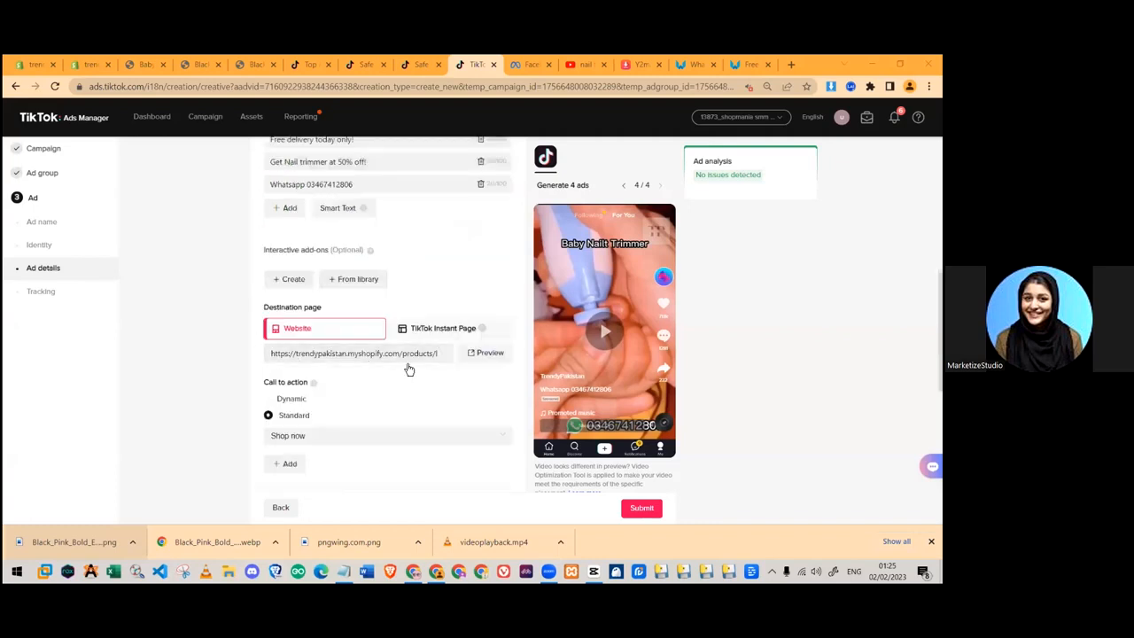
scroll(284, 265, "down", 3)
scroll(336, 383, "down", 2)
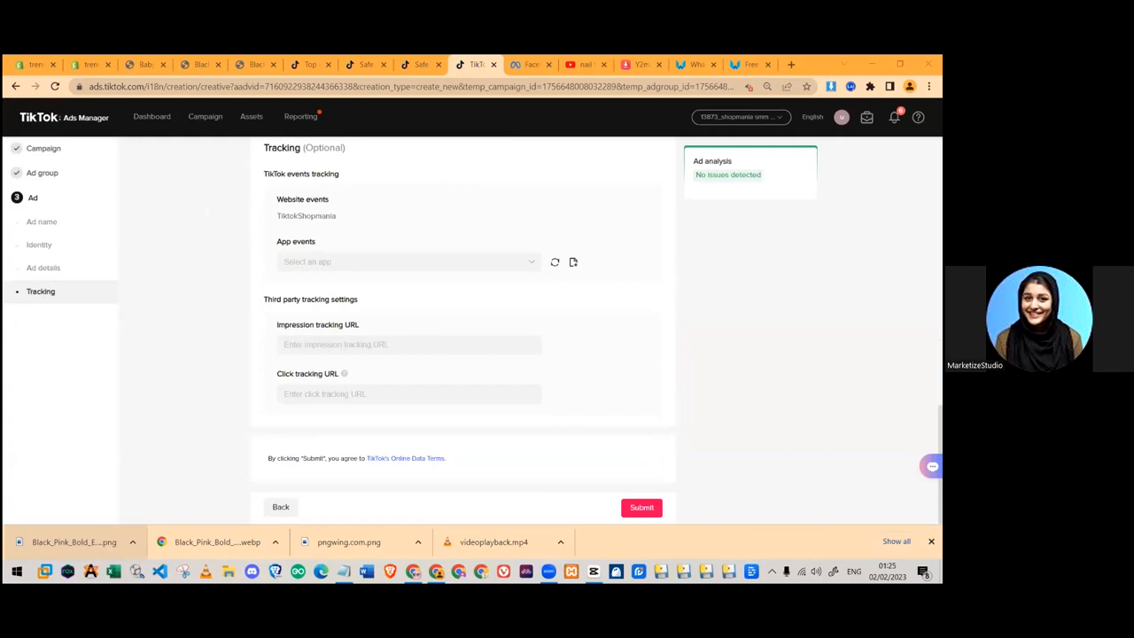
- Submit the ad and go back to the campaigns overview
left_click(632, 510)
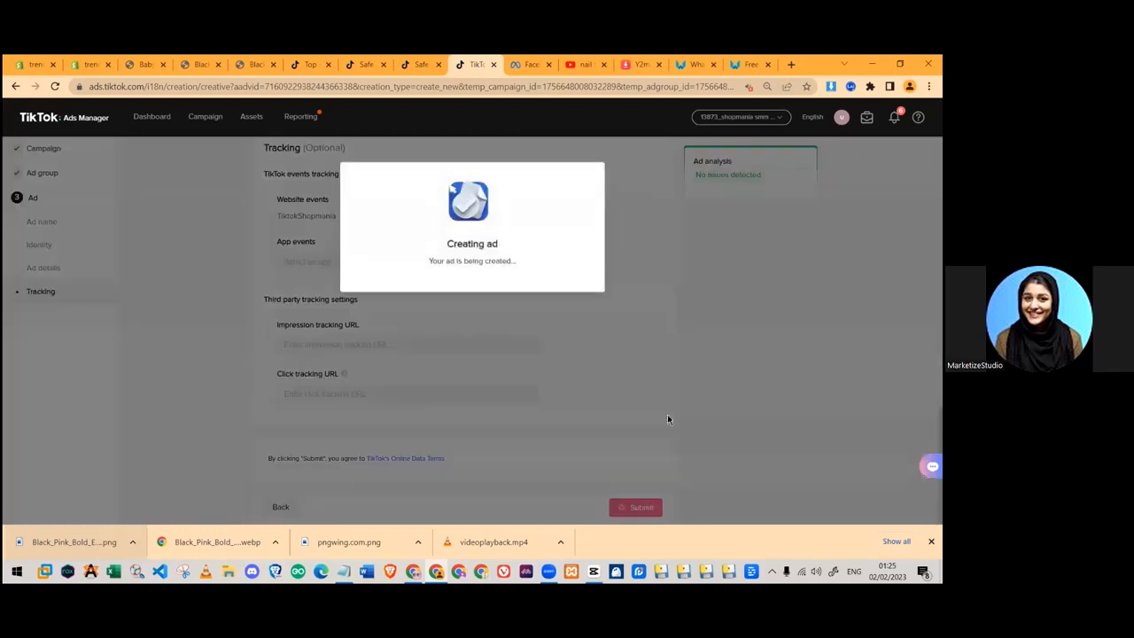
left_click(930, 540)
left_click(458, 326)
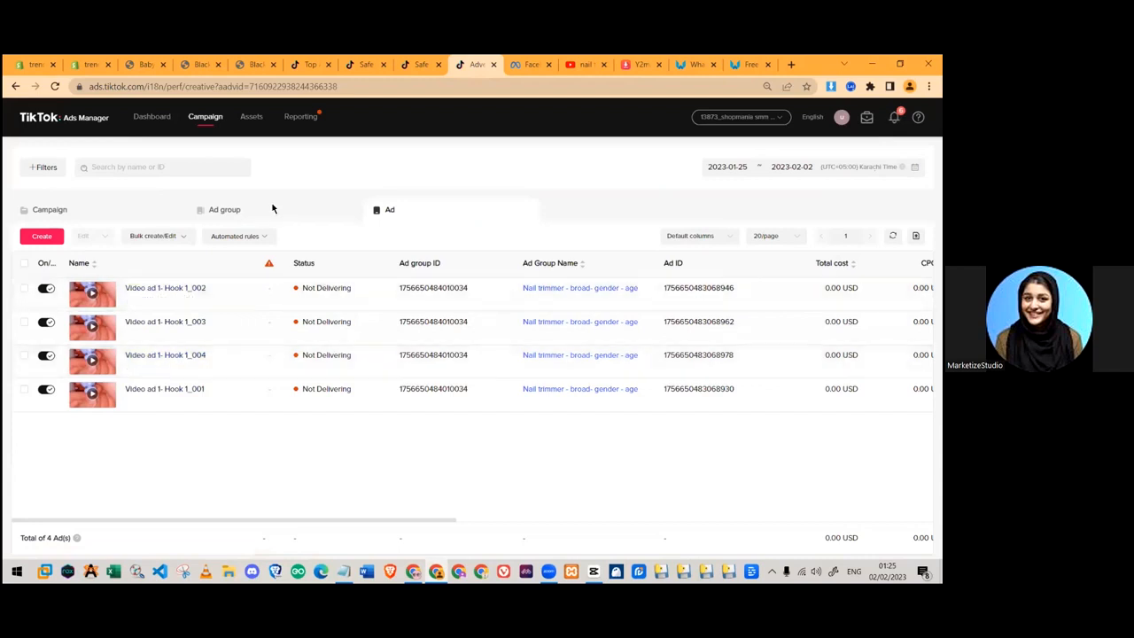
- Open the Nail trimmer ad group list and highlight its In review status
left_click(89, 225)
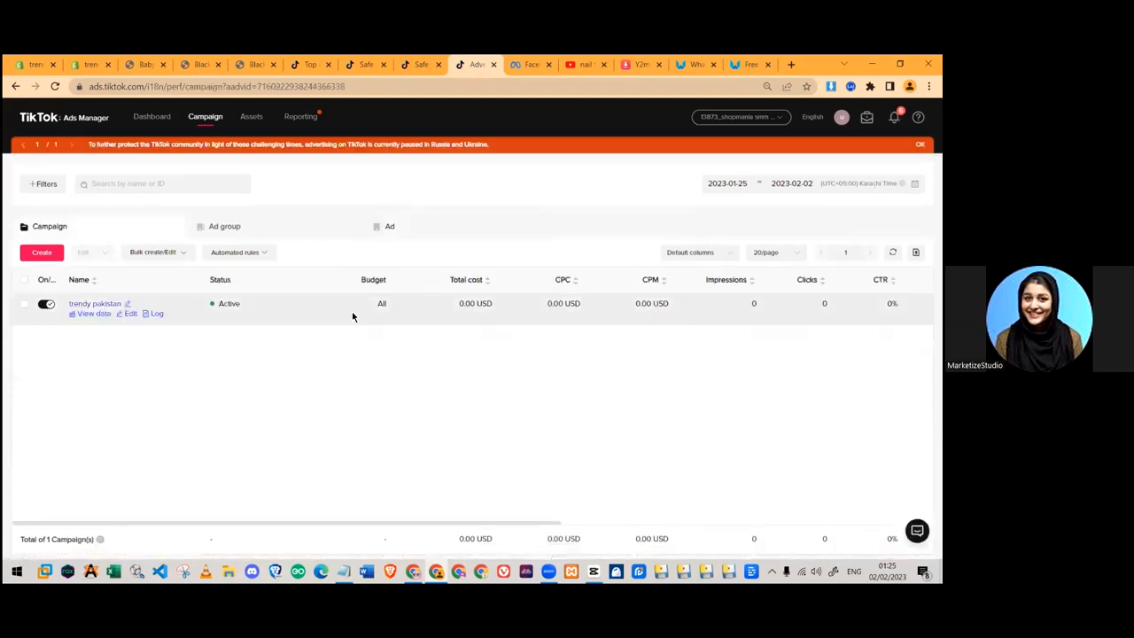
left_click(229, 228)
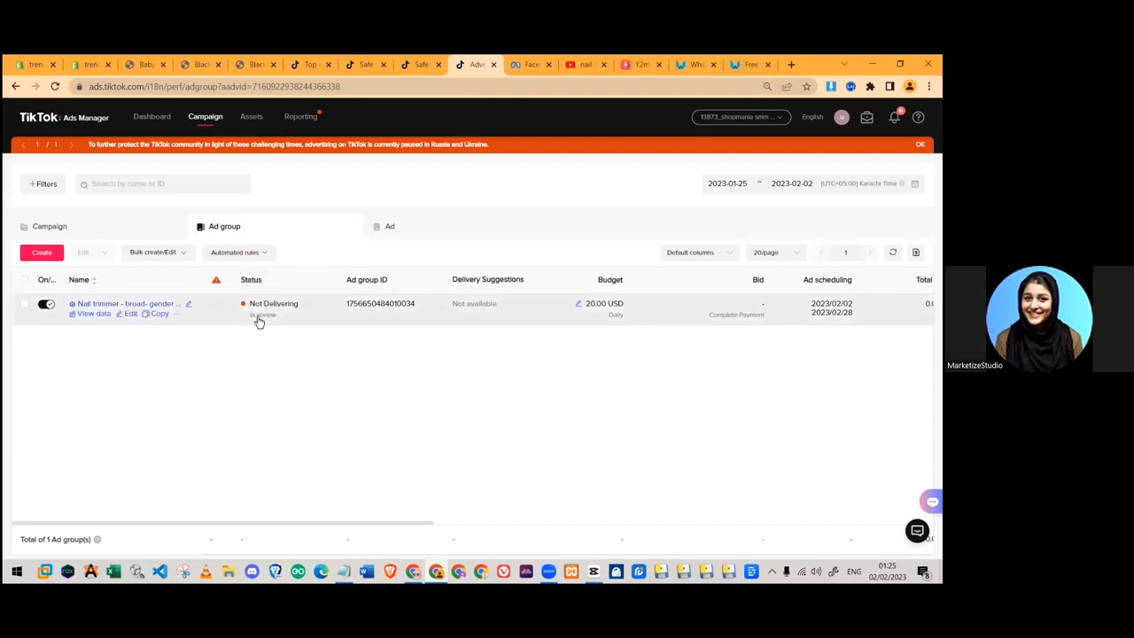
left_click_drag(252, 315, 296, 317)
left_click(285, 371)
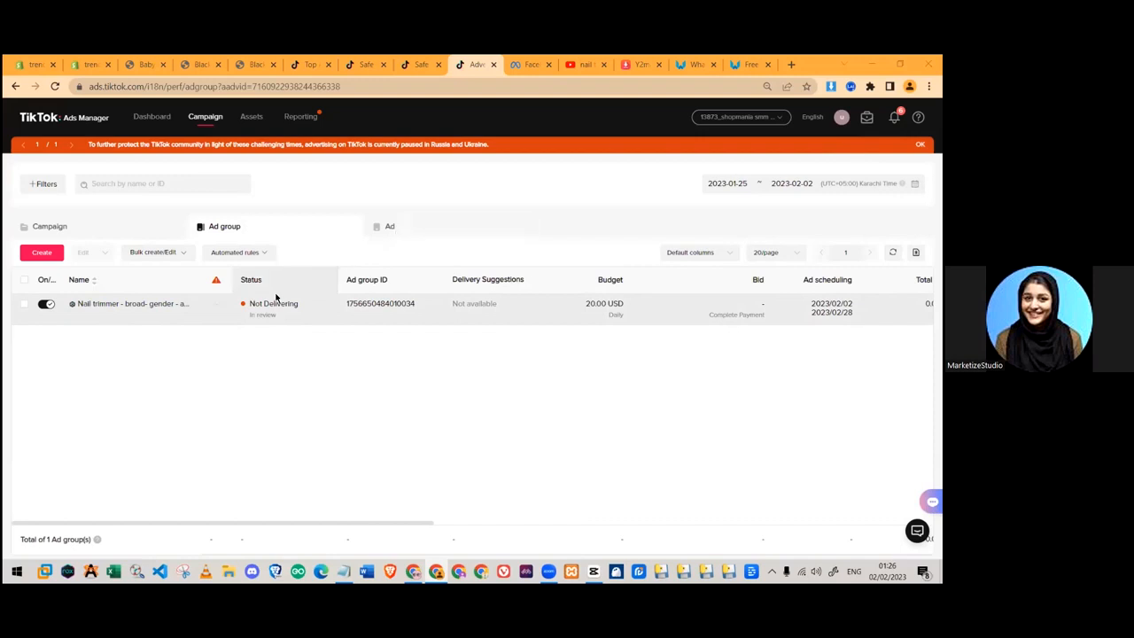
- Check the Ad tab, then scroll the ad group table to its 20.00 USD daily budget and schedule
left_click(400, 226)
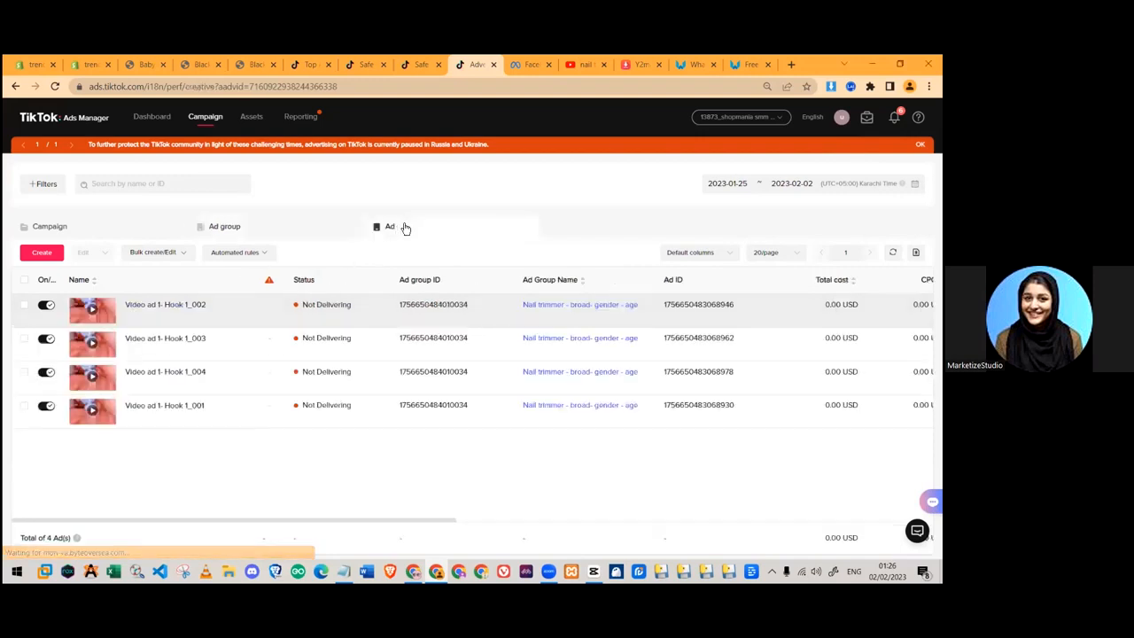
scroll(616, 355, "right", 10)
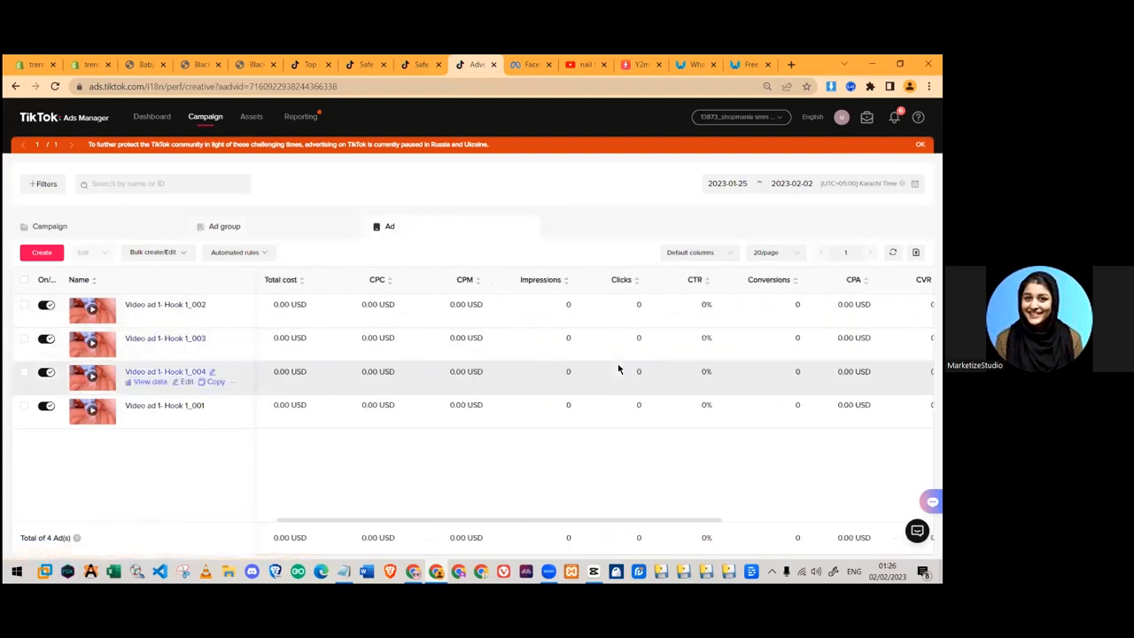
left_click(224, 229)
scroll(506, 359, "right", 8)
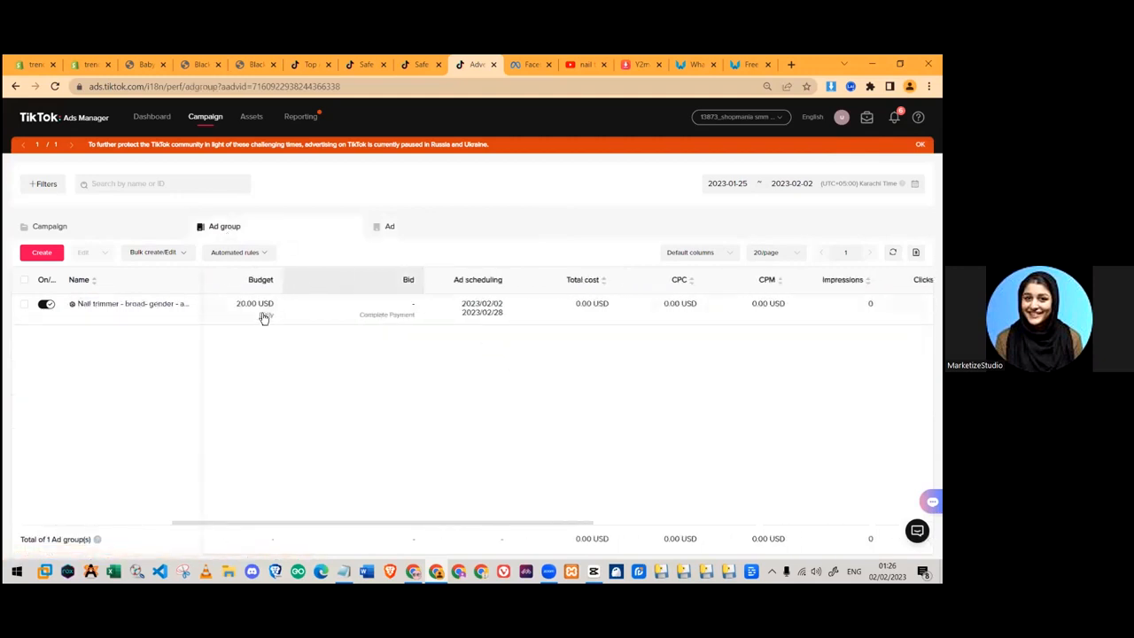
scroll(387, 337, "right", 5)
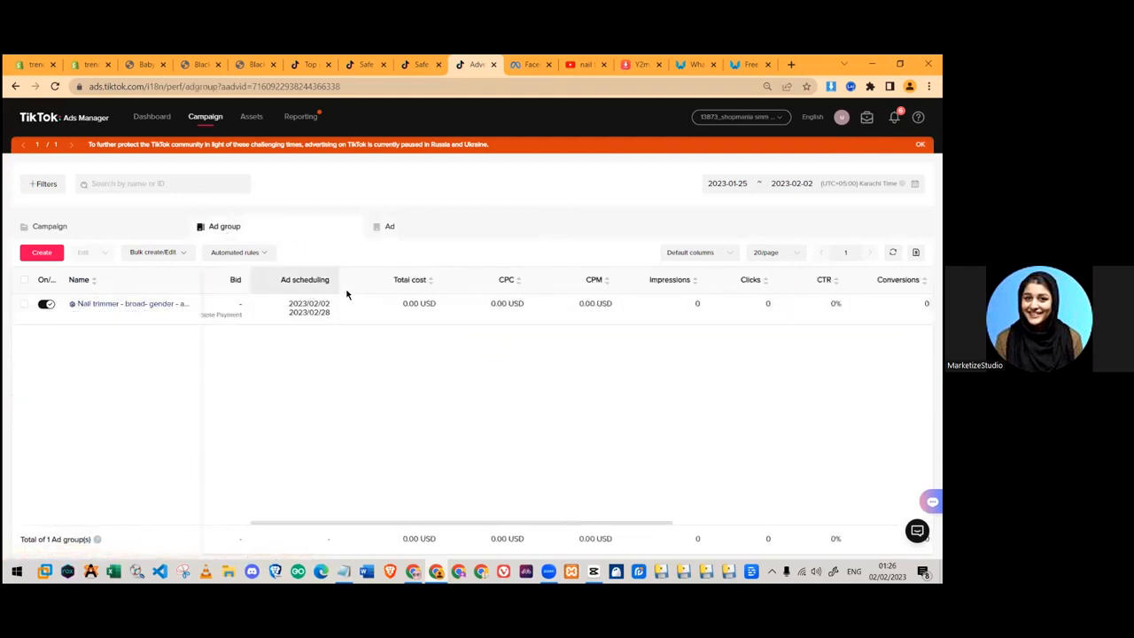
scroll(349, 293, "right", 4)
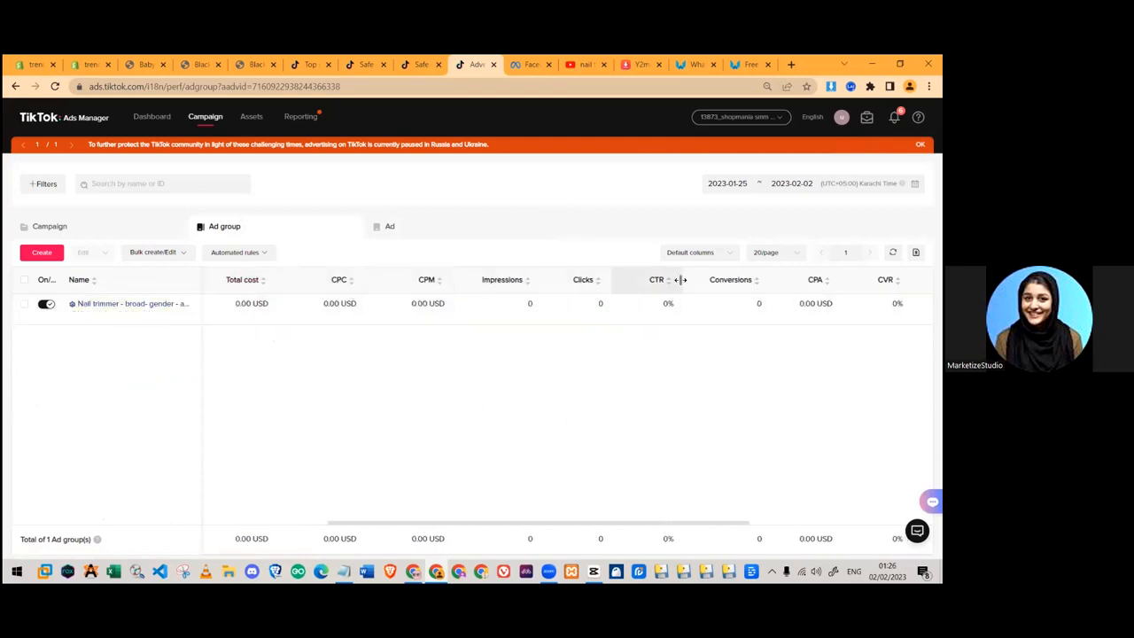
mouse_move(338, 284)
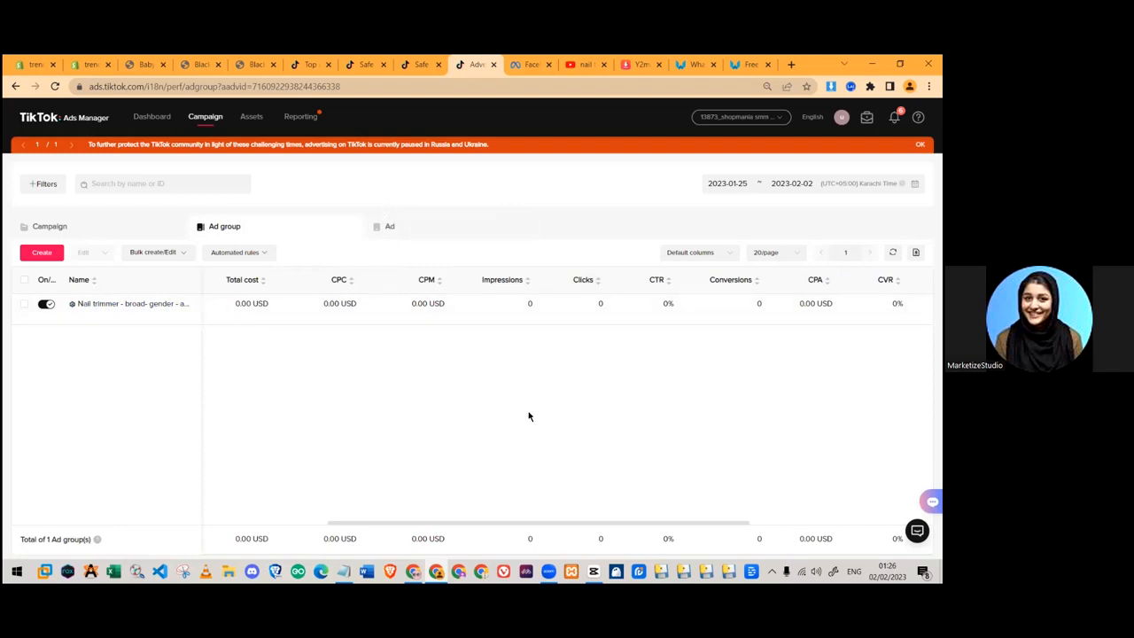
left_click_drag(319, 304, 362, 304)
left_click(370, 333)
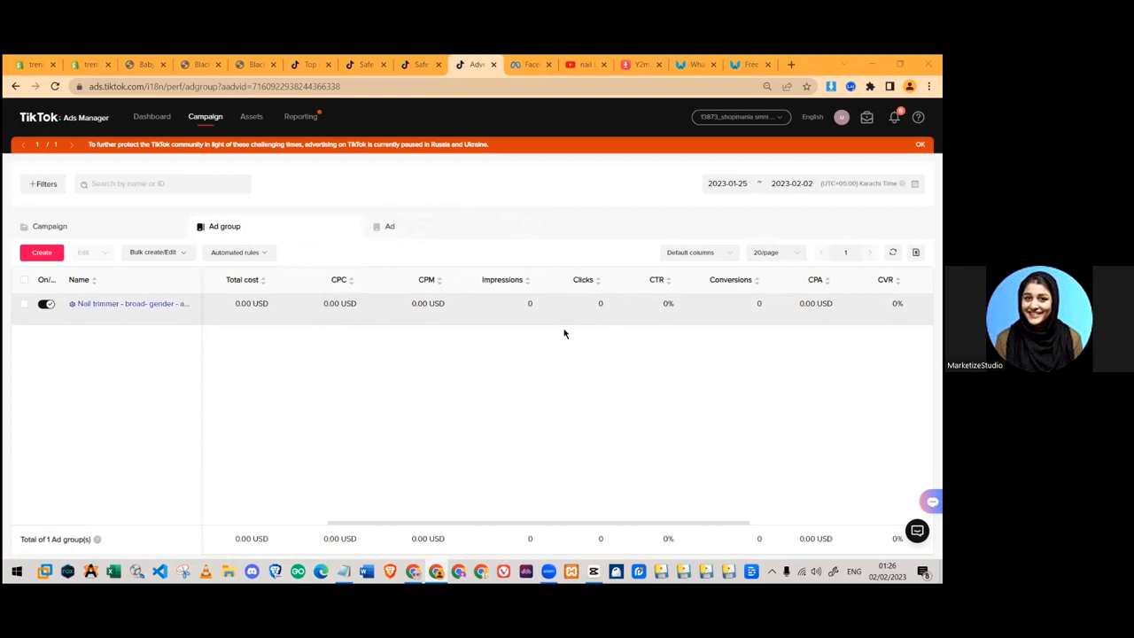
mouse_move(316, 309)
triple_click(350, 303)
left_click(333, 322)
mouse_move(425, 285)
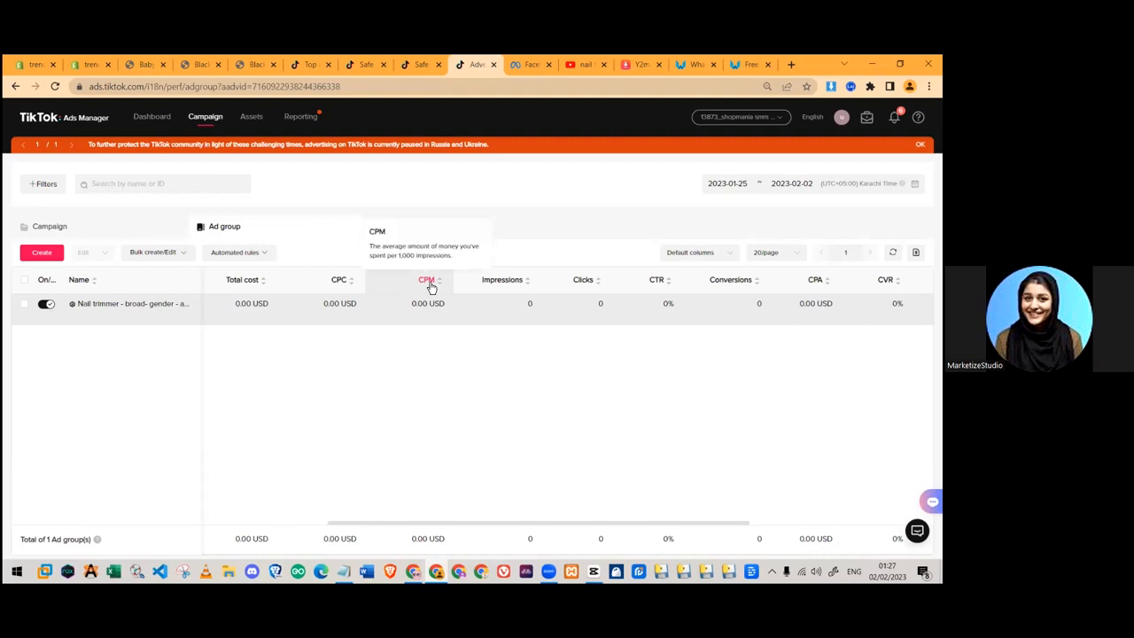
left_click_drag(407, 302, 448, 304)
left_click(437, 332)
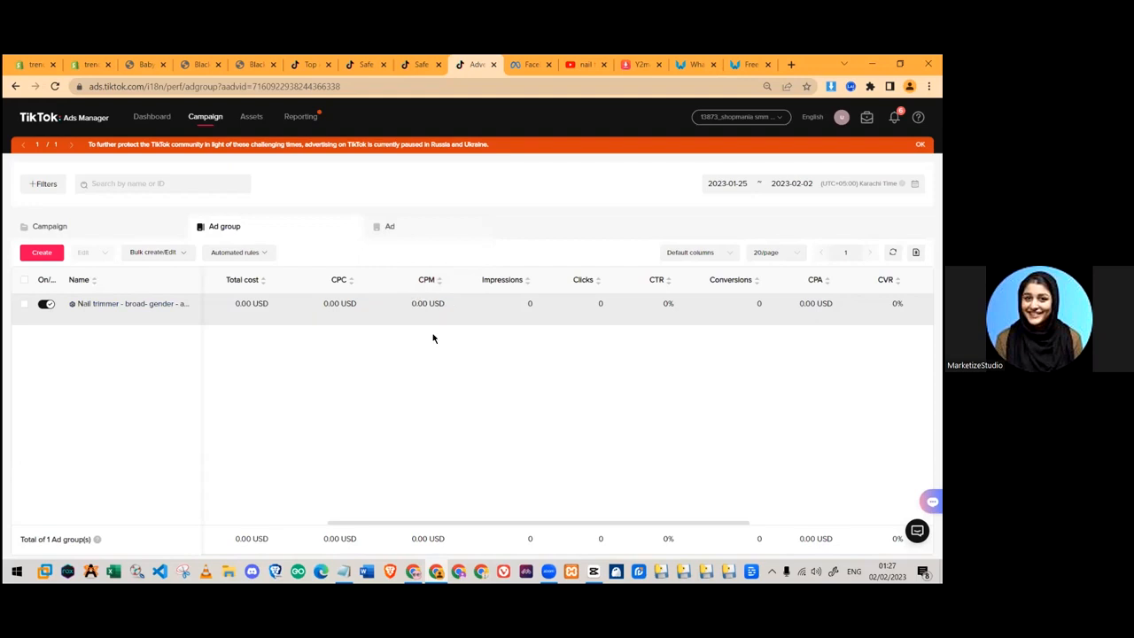
left_click_drag(408, 303, 453, 308)
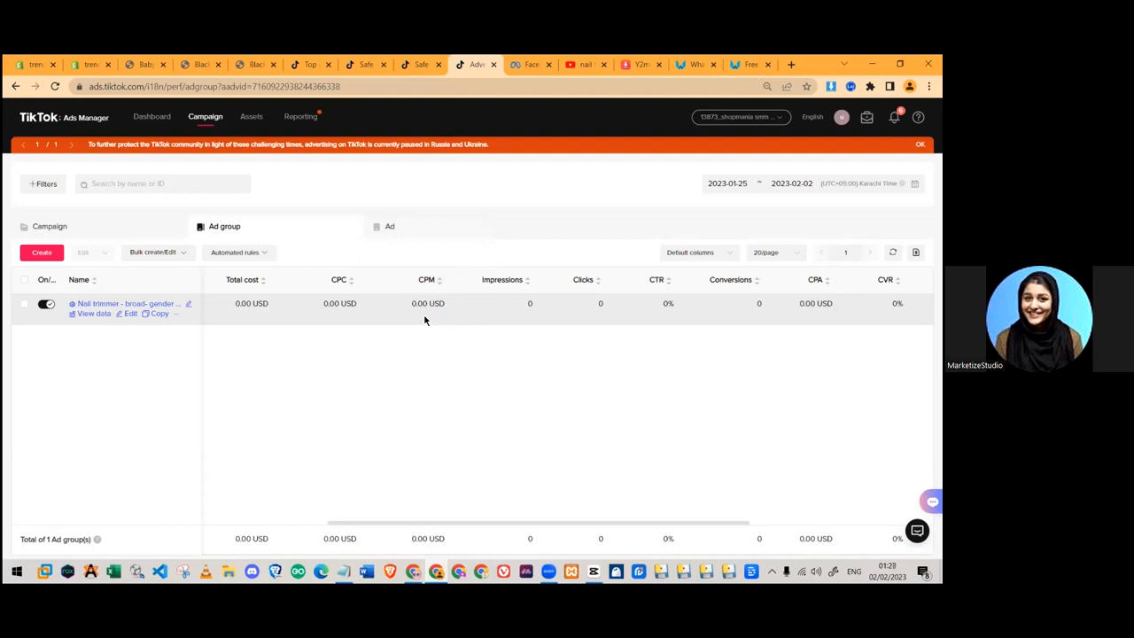
left_click_drag(406, 304, 450, 306)
left_click(429, 304)
left_click(428, 347)
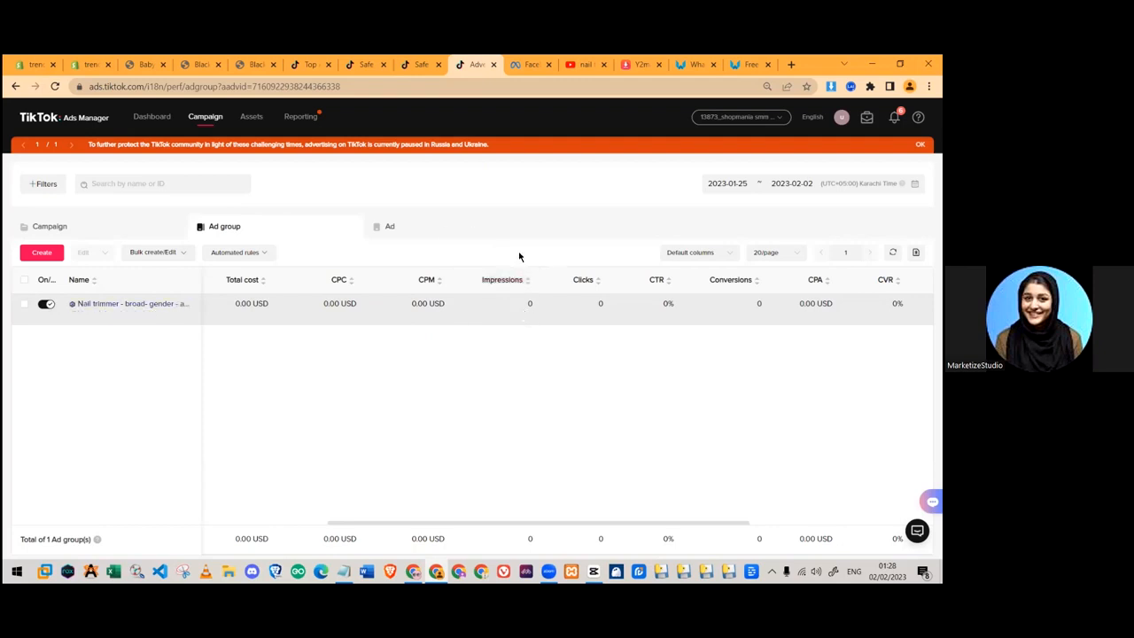
mouse_move(502, 282)
scroll(647, 401, "right", 3)
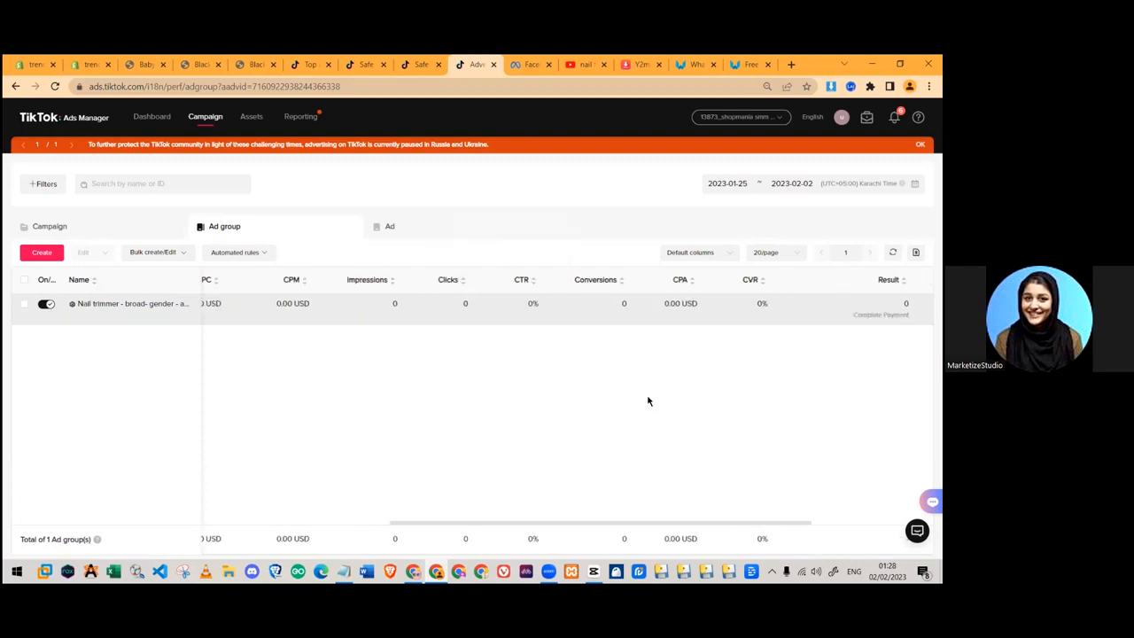
double_click(471, 310)
left_click(461, 330)
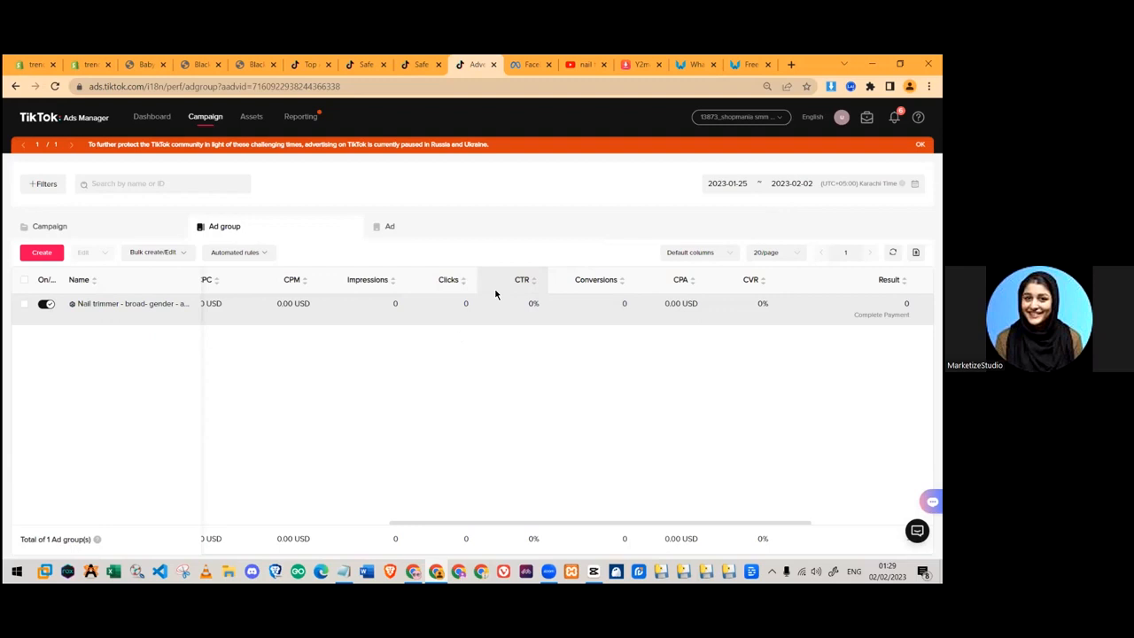
scroll(331, 298, "left", 3)
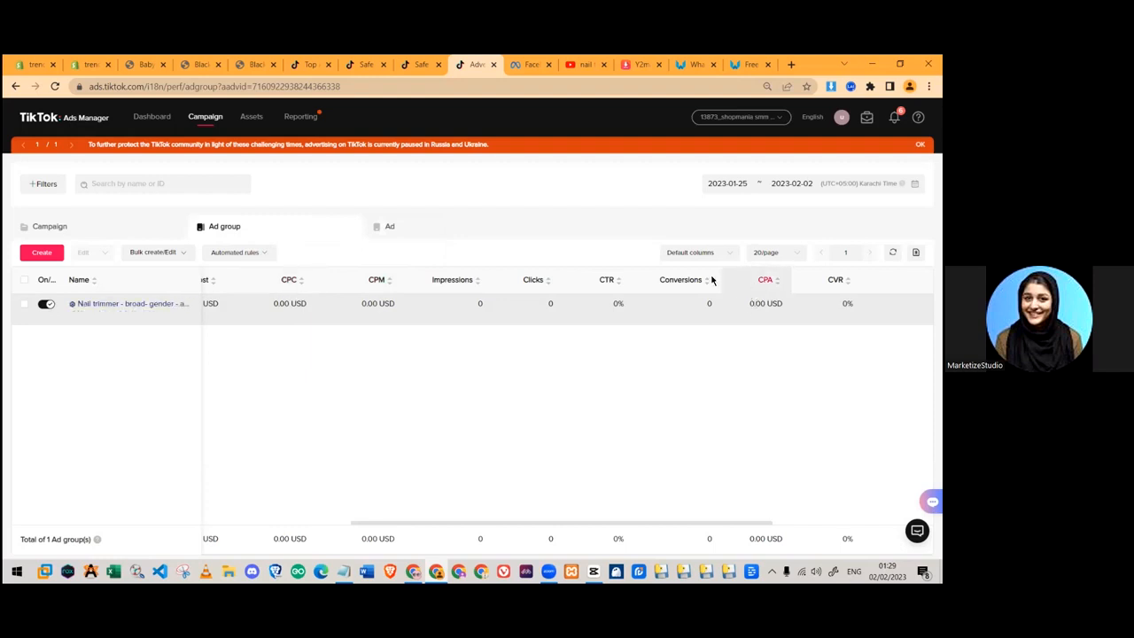
mouse_move(676, 284)
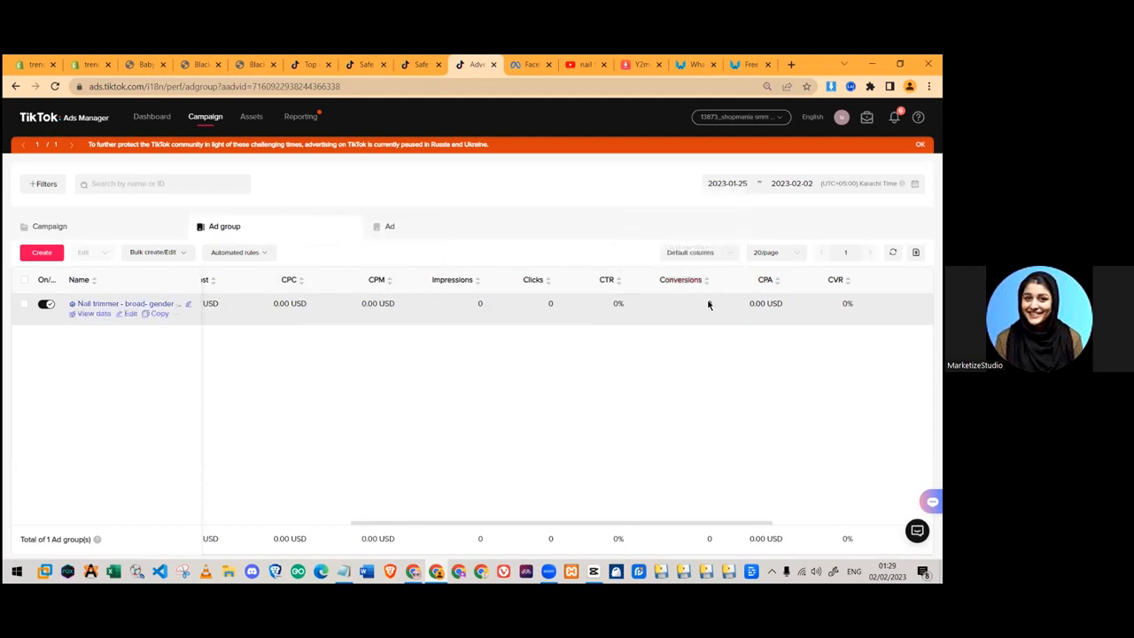
double_click(707, 304)
left_click(706, 309)
double_click(707, 304)
left_click(709, 306)
left_click(700, 306)
mouse_move(764, 281)
left_click_drag(748, 304, 782, 304)
left_click(755, 336)
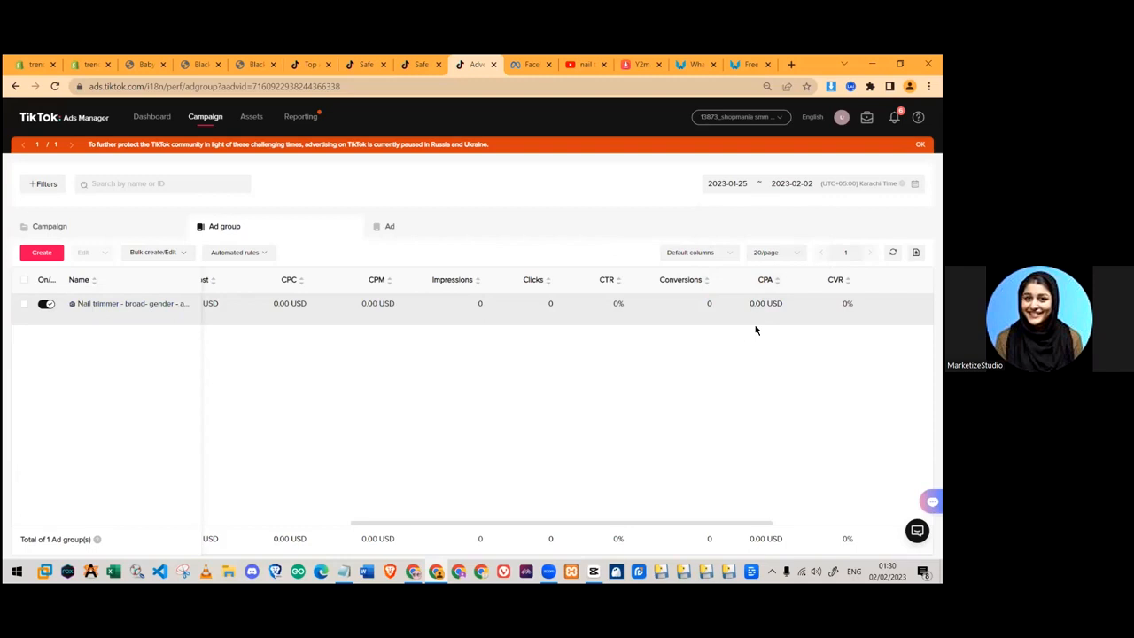
mouse_move(760, 283)
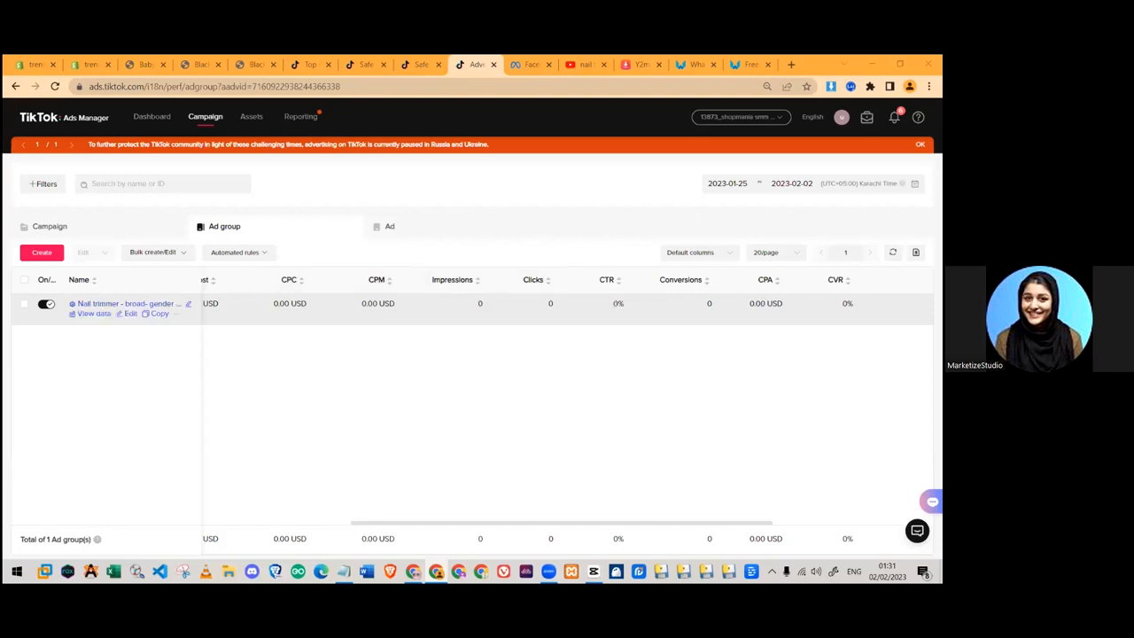
mouse_move(835, 280)
mouse_move(542, 288)
scroll(744, 306, "left", 5)
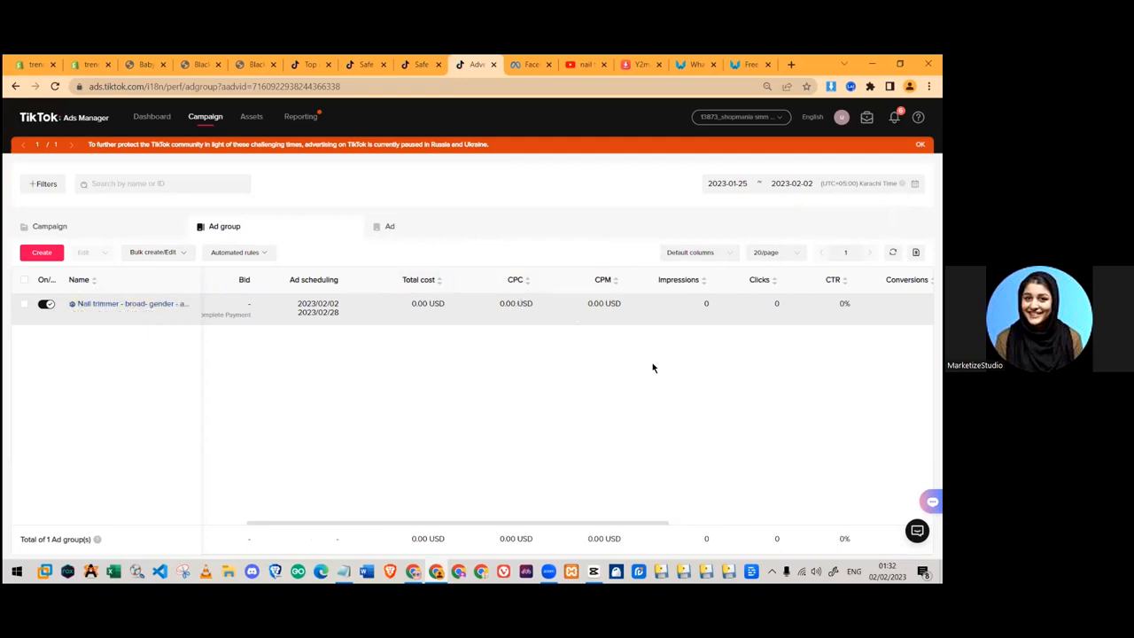
scroll(652, 364, "right", 5)
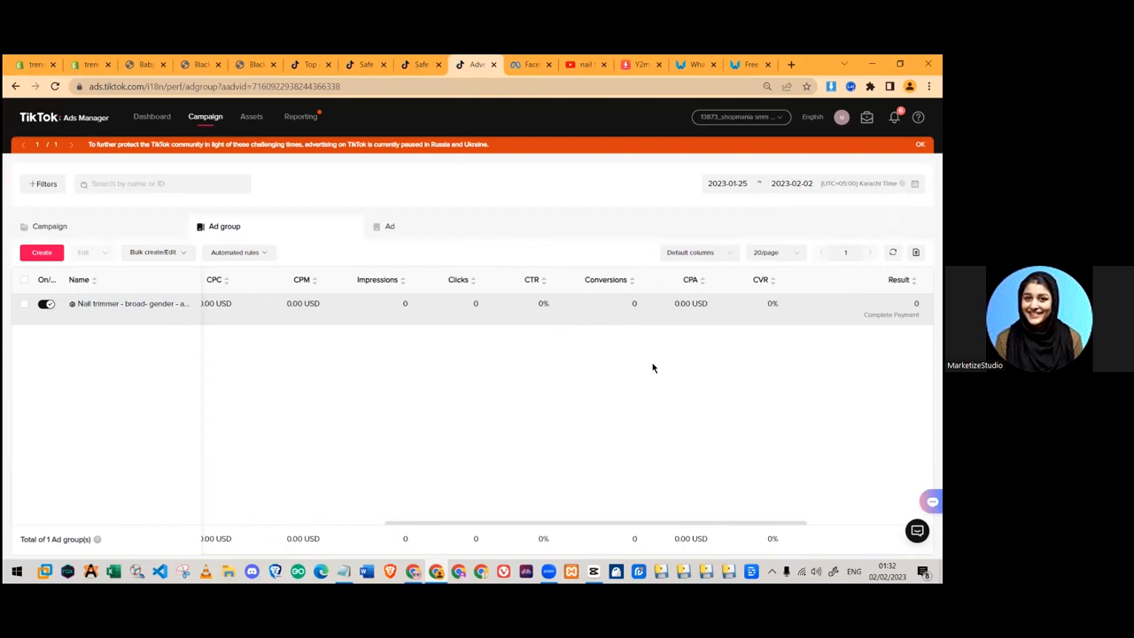
scroll(652, 366, "left", 3)
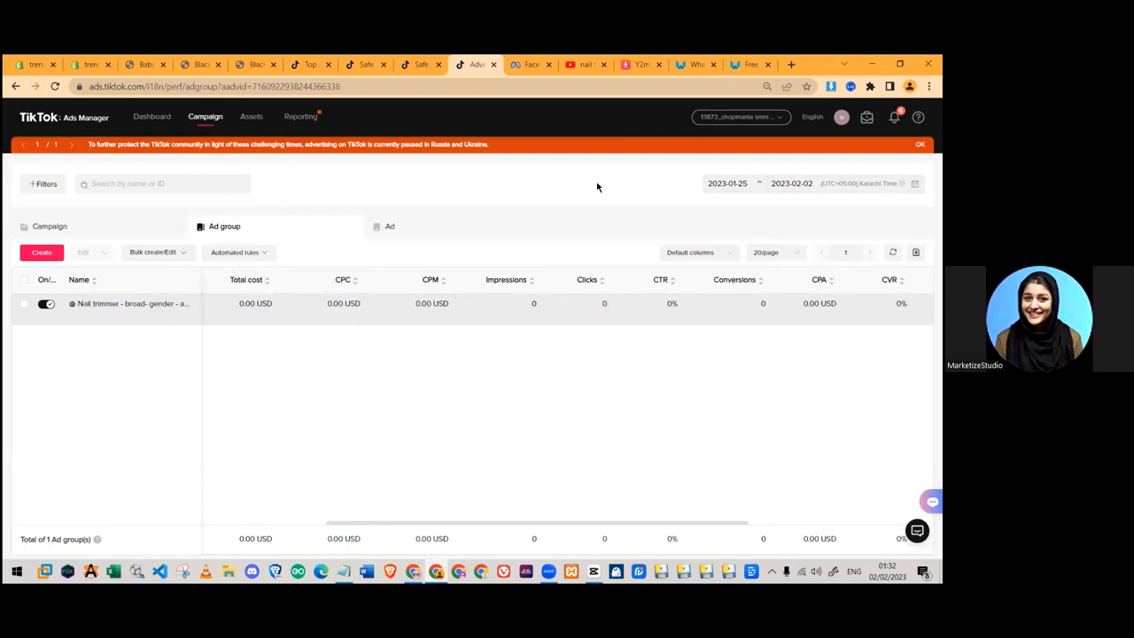
mouse_move(234, 136)
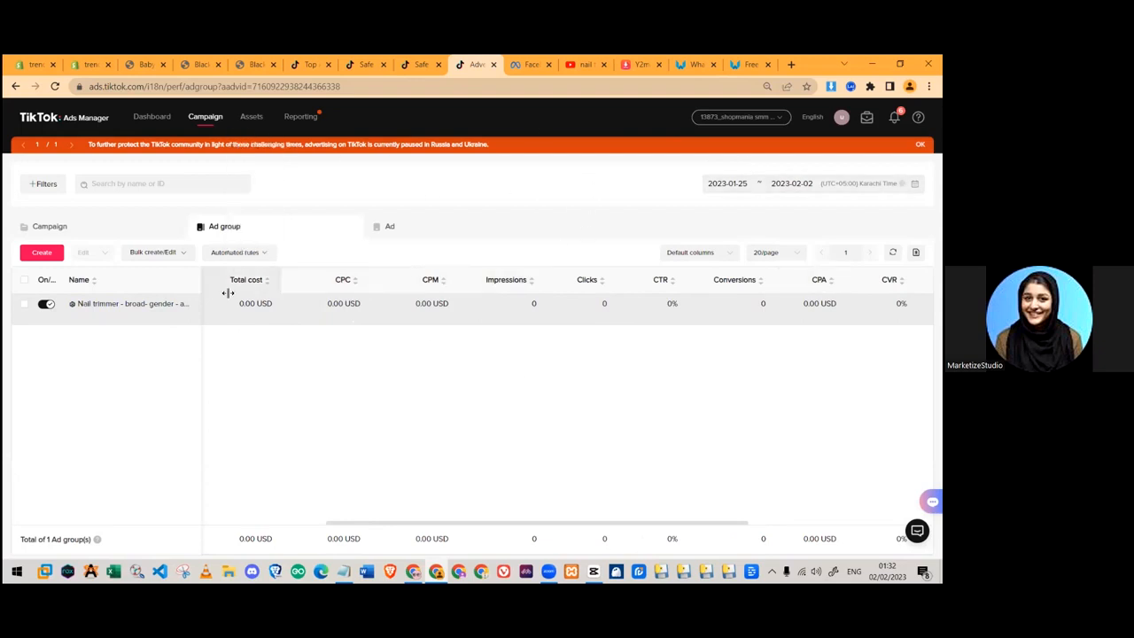
mouse_move(227, 310)
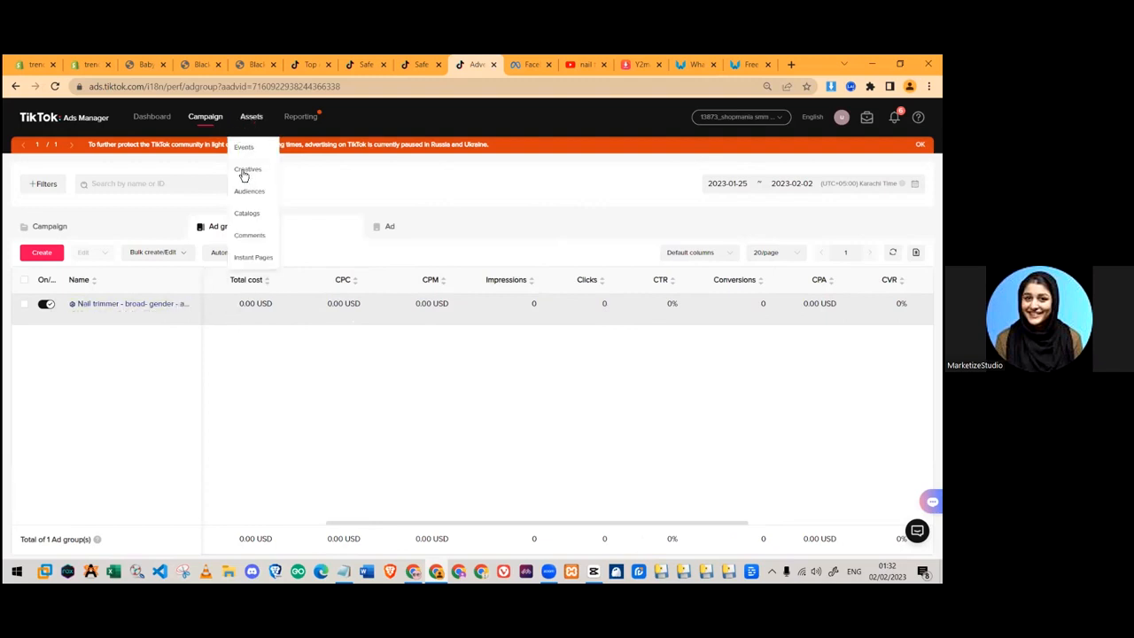
- Review the ad comments and Blocked Words, reload the list, then return to the Campaign list
left_click(250, 237)
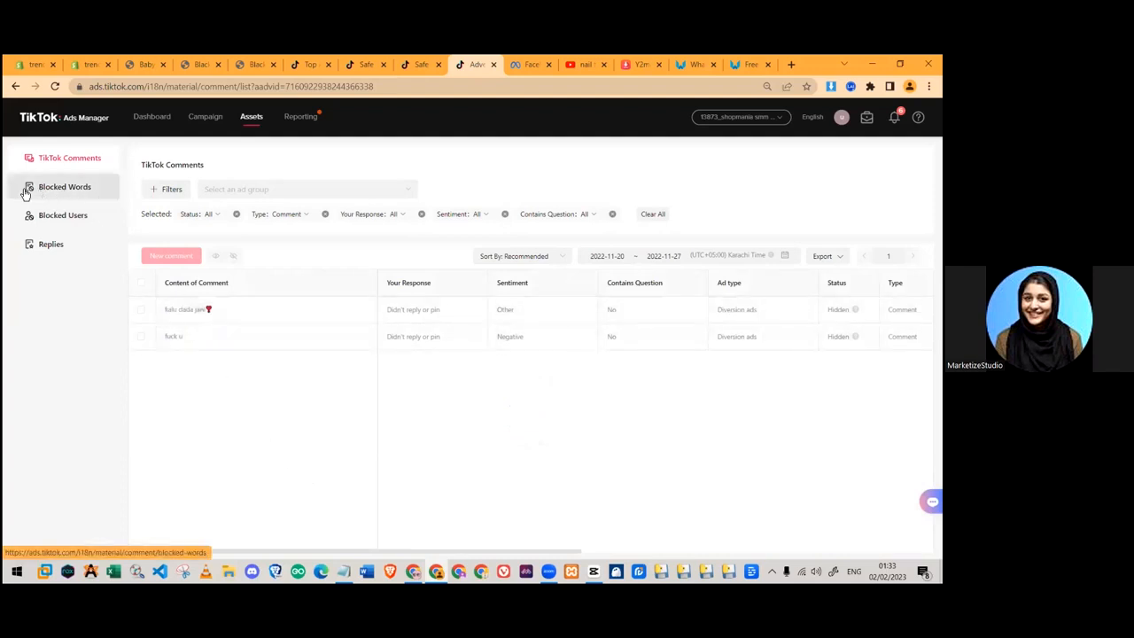
left_click(64, 193)
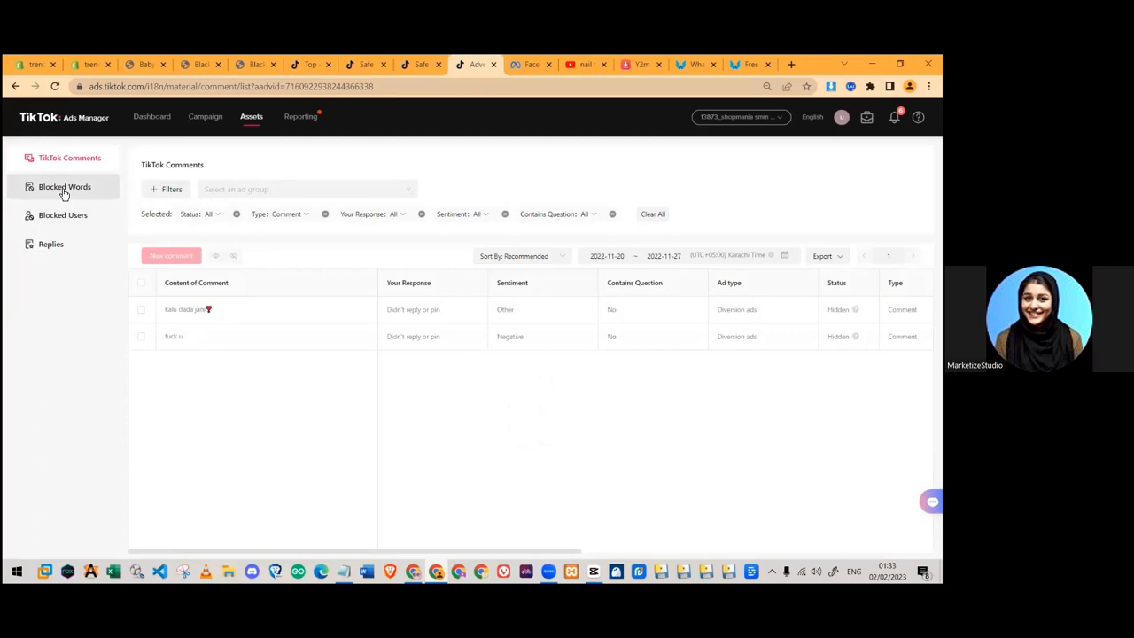
left_click(61, 157)
mouse_move(299, 121)
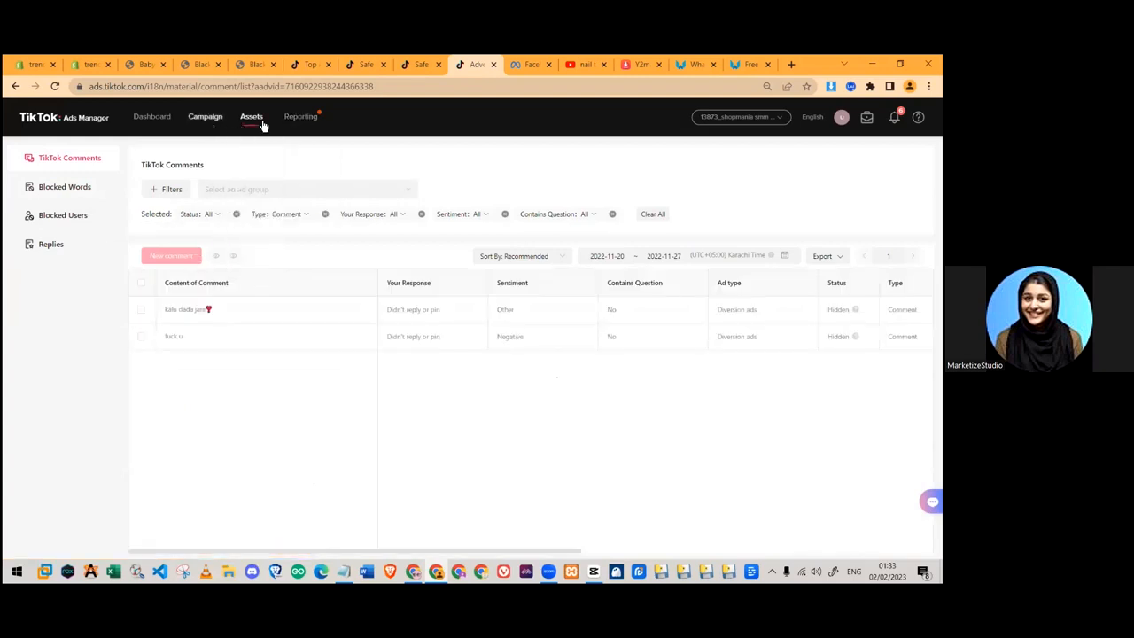
left_click(209, 118)
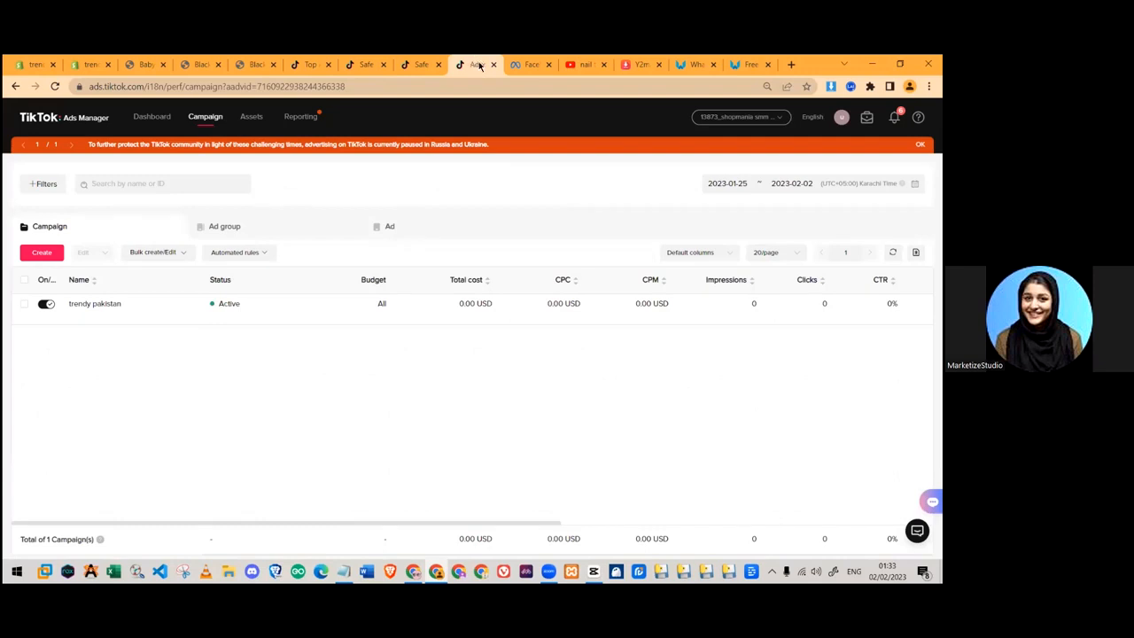
- Search Google for facebook blueprint course
left_click(527, 64)
left_click(113, 86)
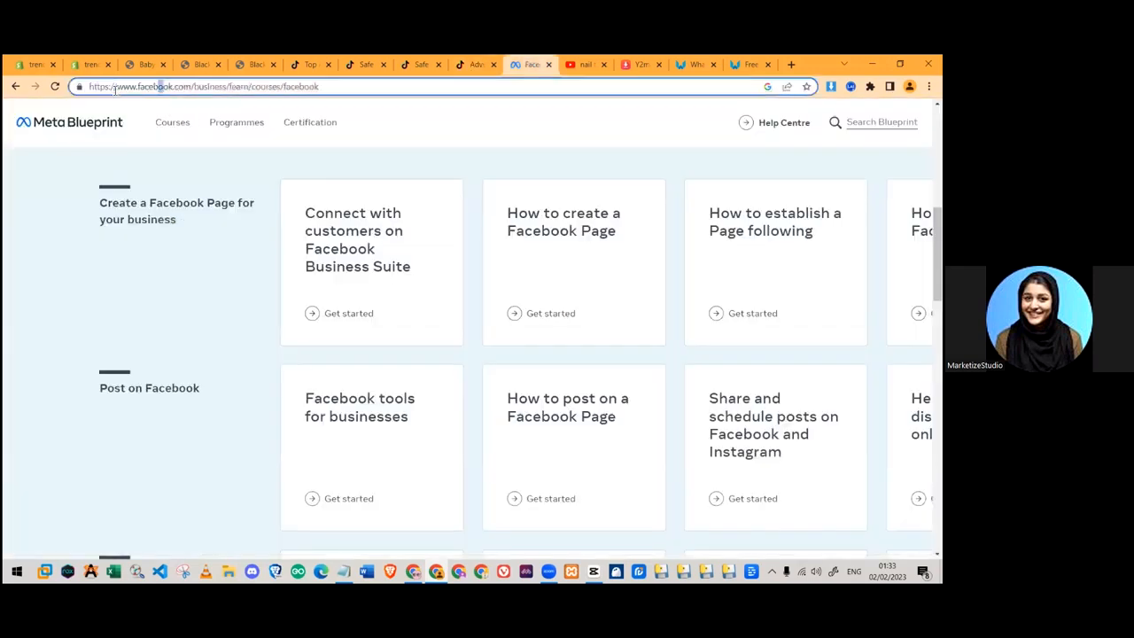
type("facebook")
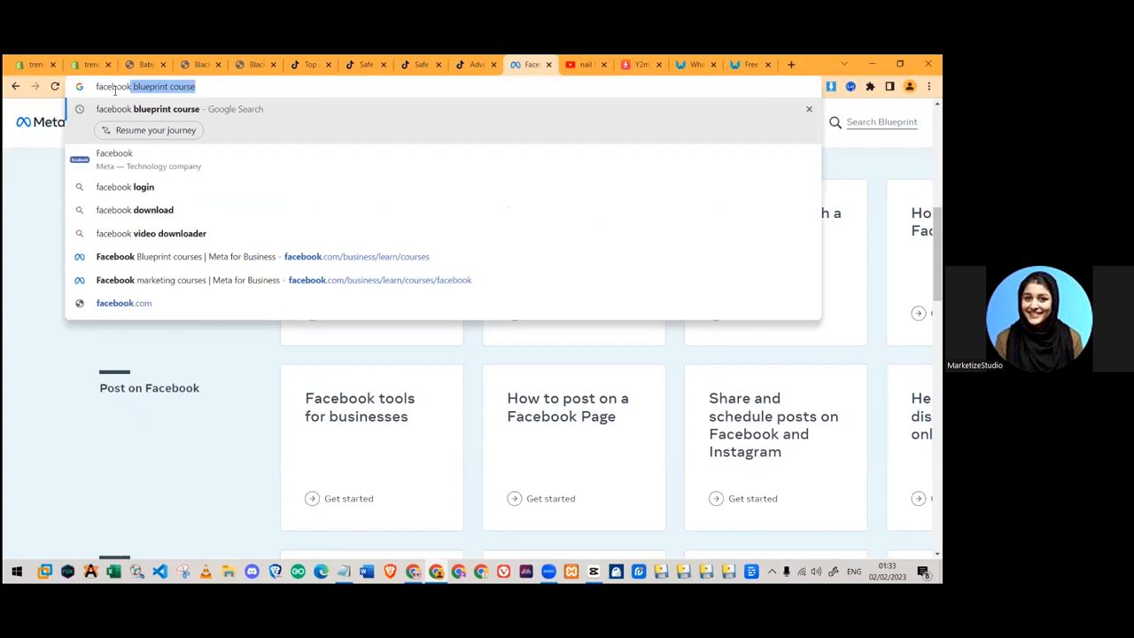
key("Return")
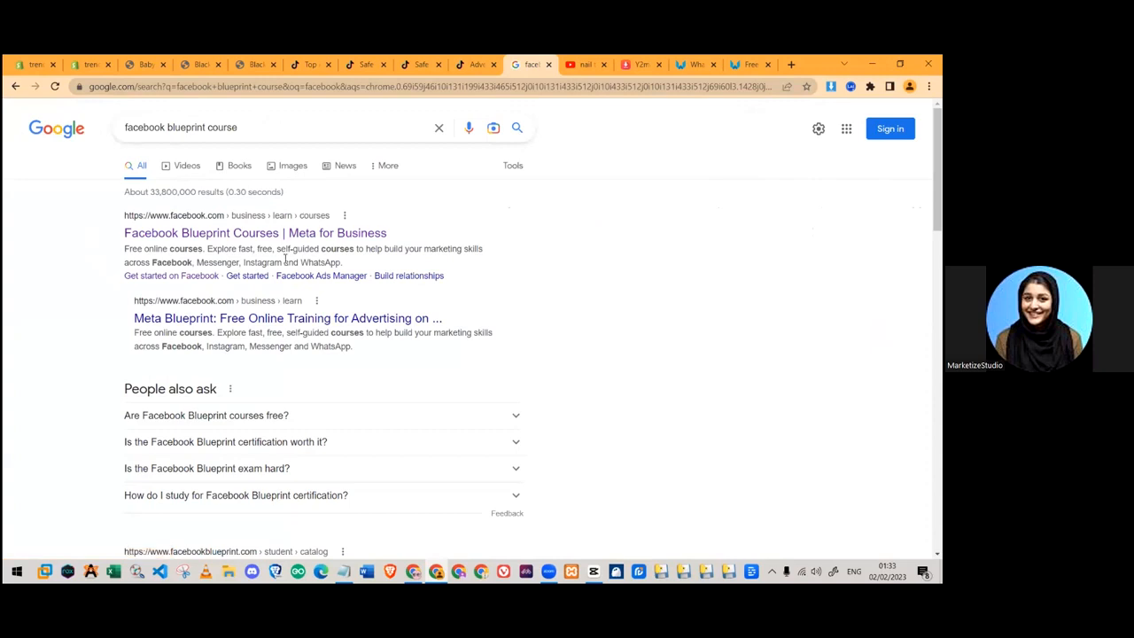
- Open Facebook Blueprint Courses and choose Facebook under Get to know our apps
left_click(206, 234)
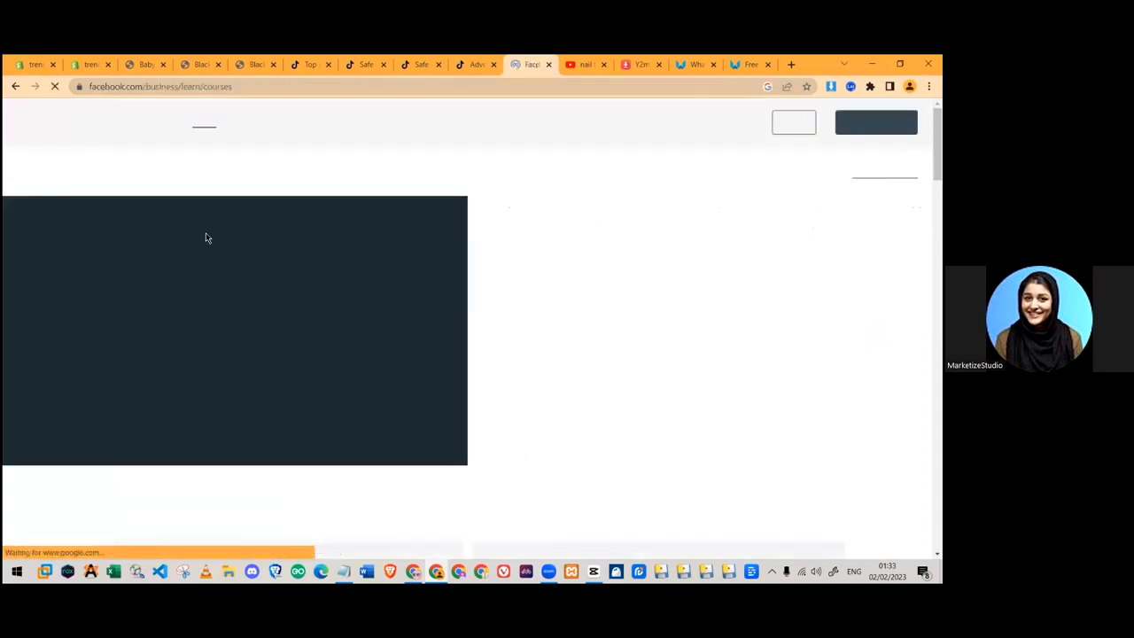
scroll(488, 291, "down", 10)
scroll(184, 391, "up", 8)
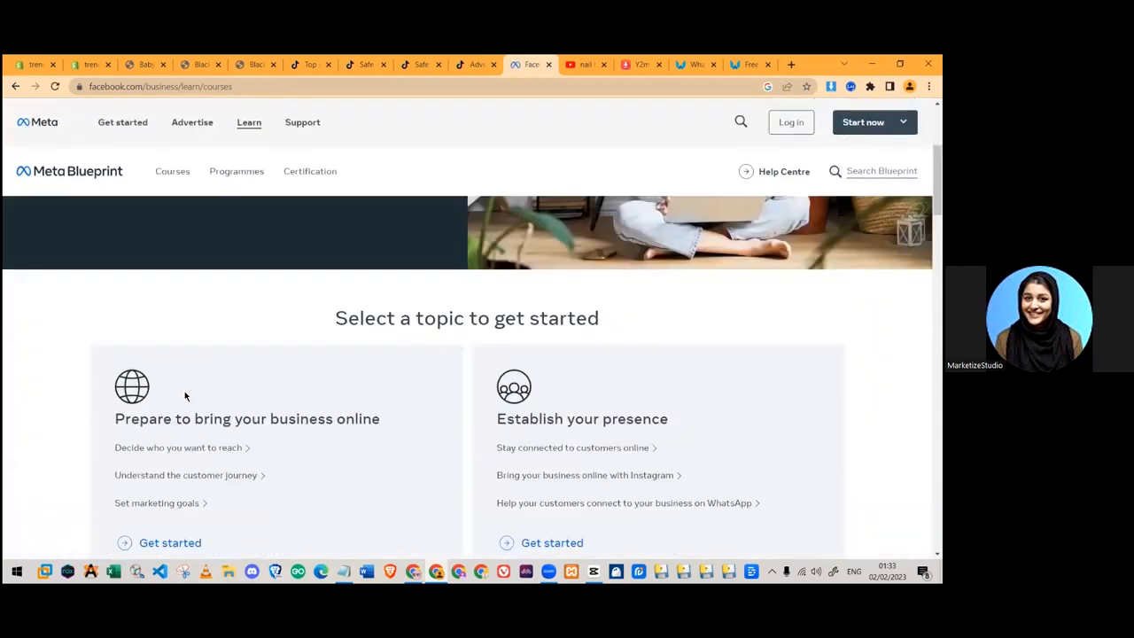
scroll(184, 391, "down", 10)
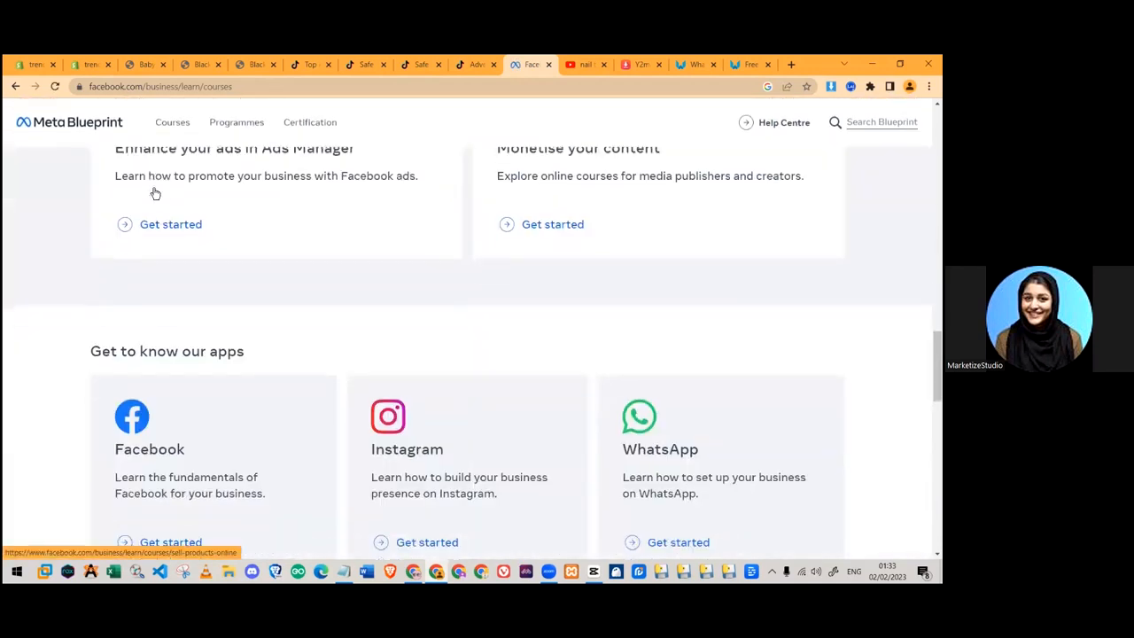
scroll(167, 233, "down", 4)
scroll(175, 302, "up", 3)
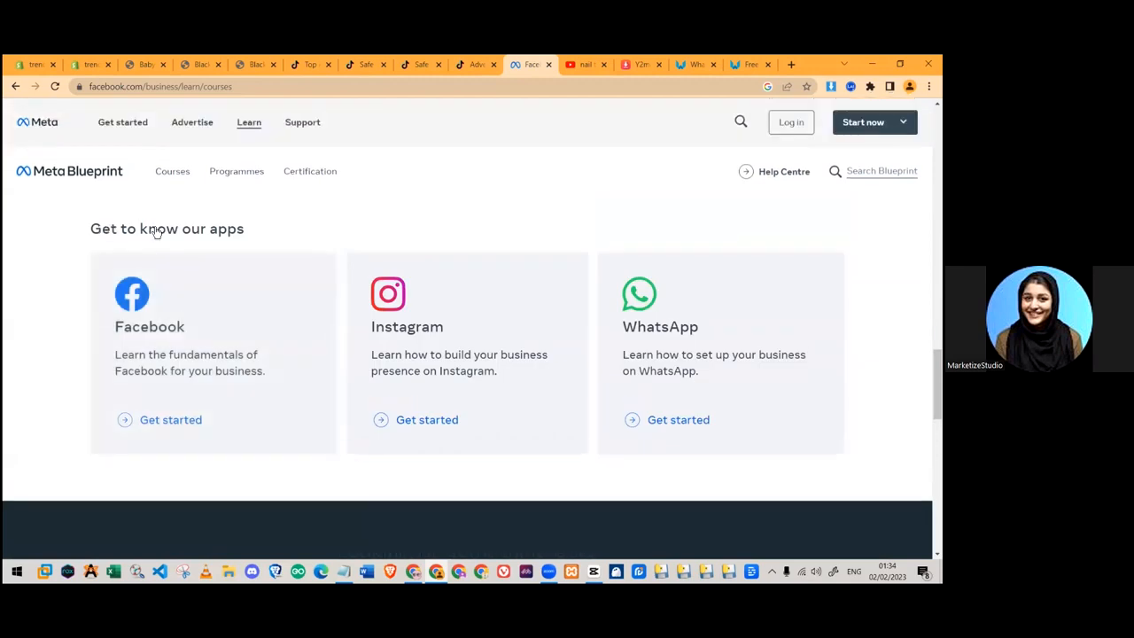
left_click_drag(90, 230, 274, 231)
left_click(141, 419)
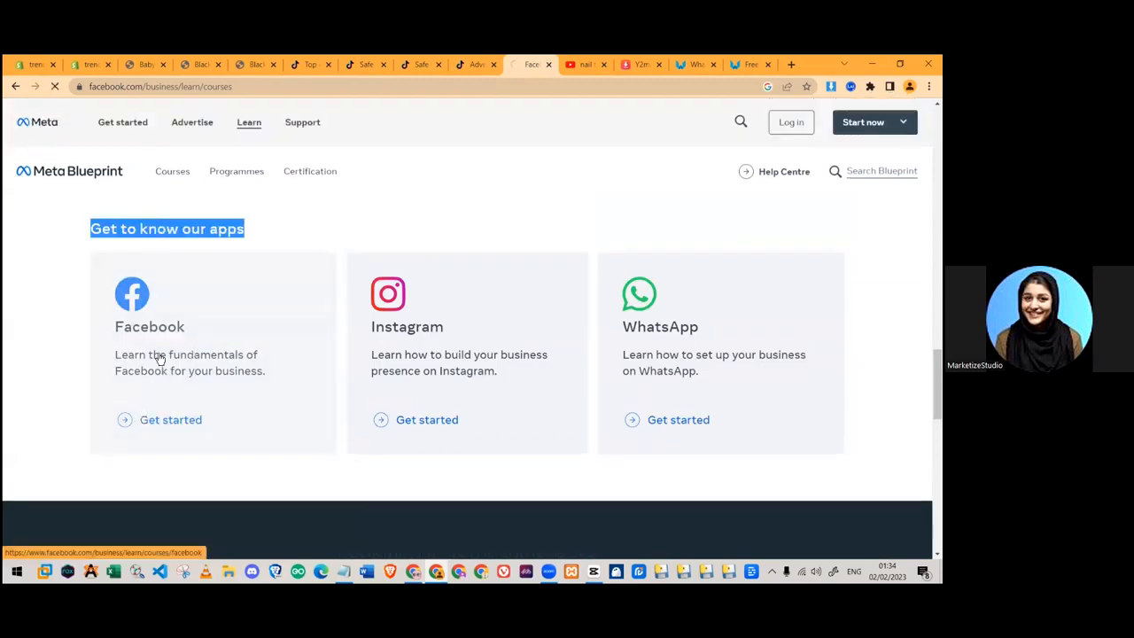
- Browse the Facebook lessons such as How to create a Facebook Page, then select the address bar
scroll(204, 349, "down", 6)
scroll(221, 328, "down", 2)
scroll(227, 319, "up", 2)
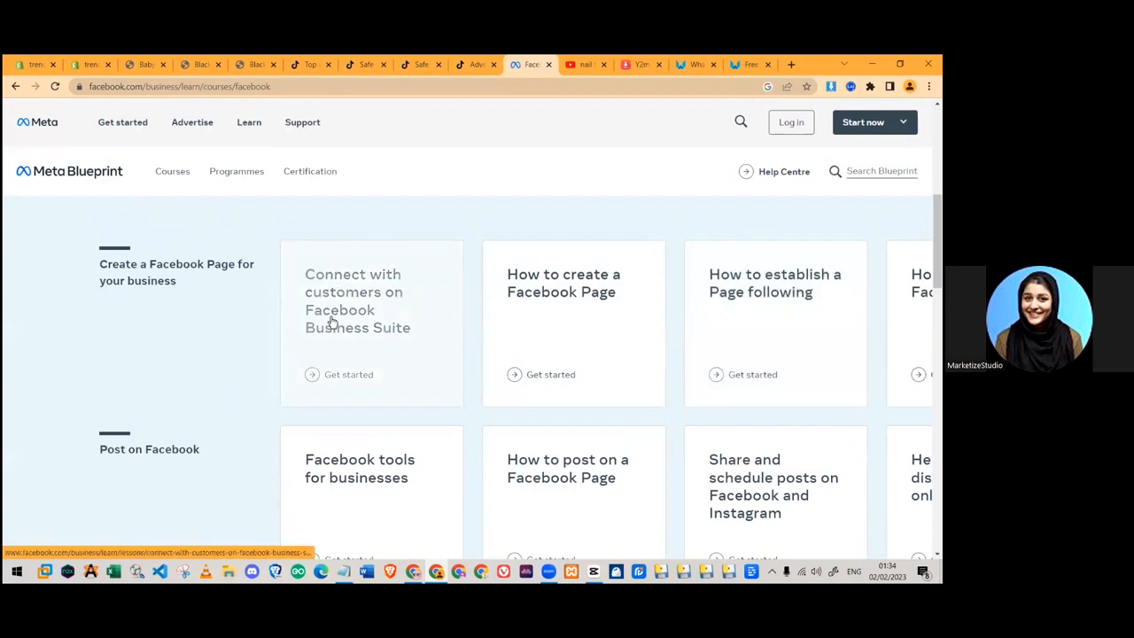
left_click(270, 87)
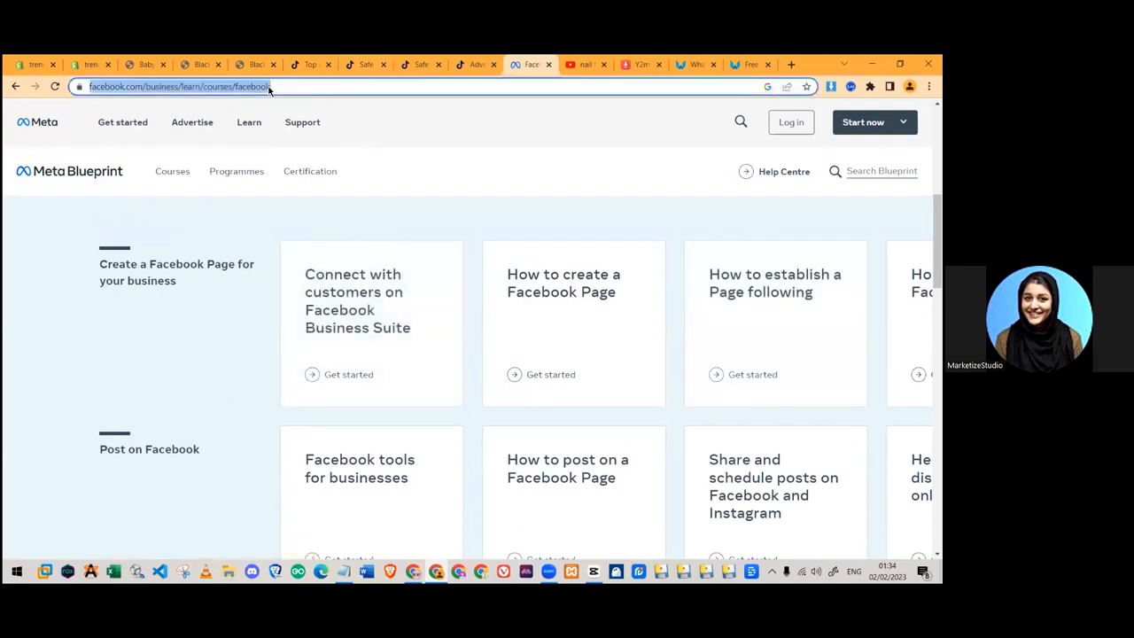
- Search 'ads' and bring up the TikTok Ads Structure article on campaign, ad group and ad levels
type("ads")
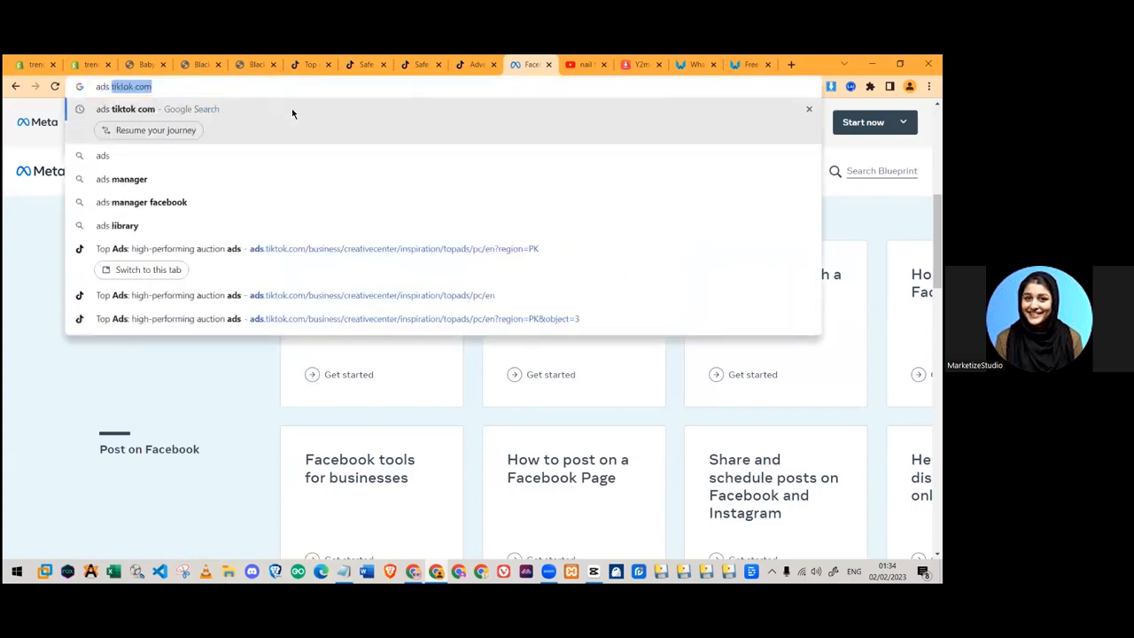
left_click(291, 108)
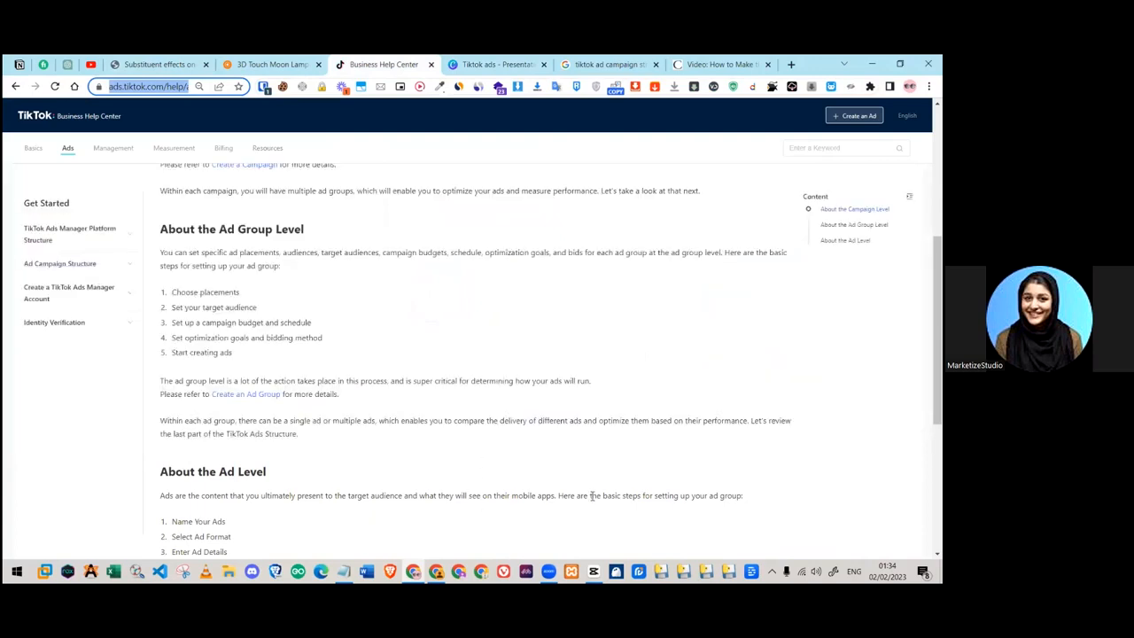
key("alt+Tab")
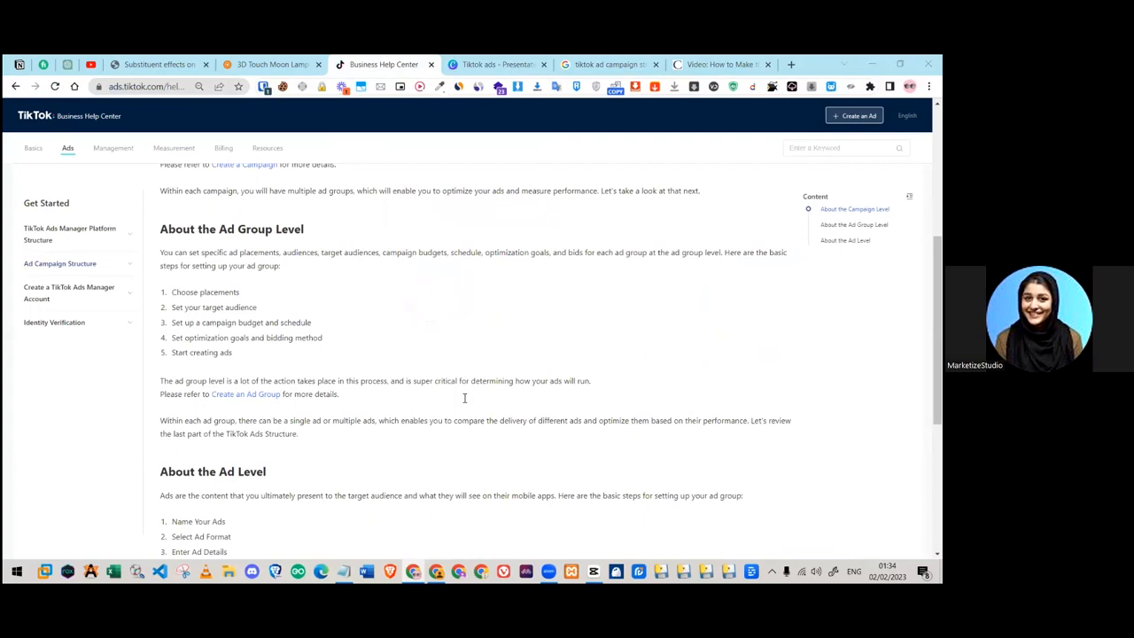
mouse_move(75, 158)
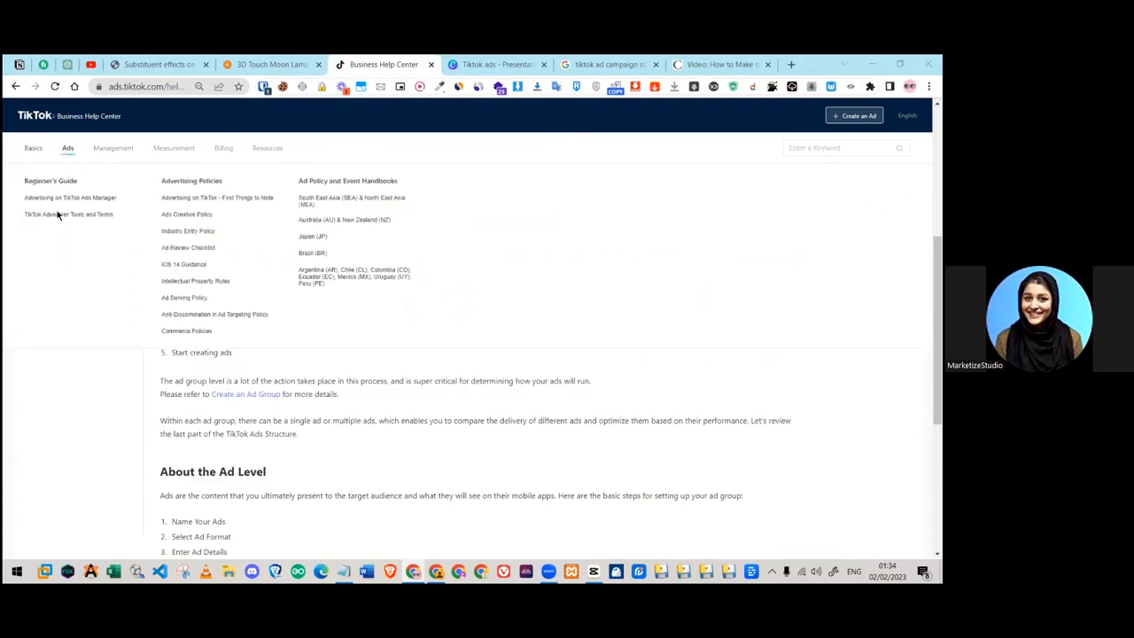
mouse_move(112, 156)
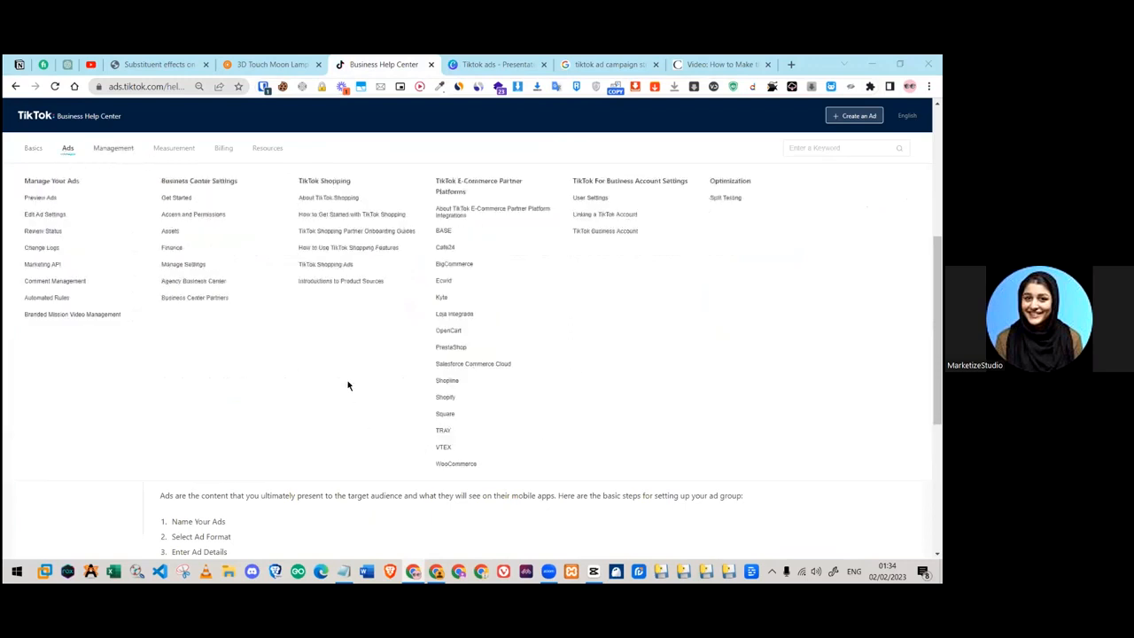
scroll(294, 433, "down", 3)
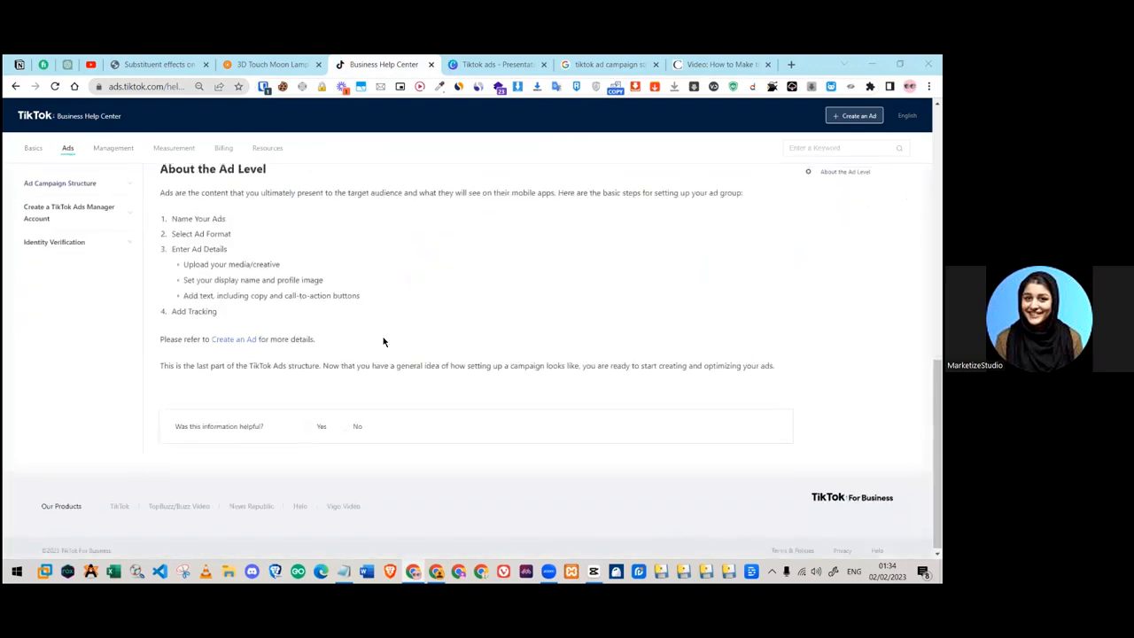
scroll(425, 337, "up", 1)
scroll(523, 500, "up", 8)
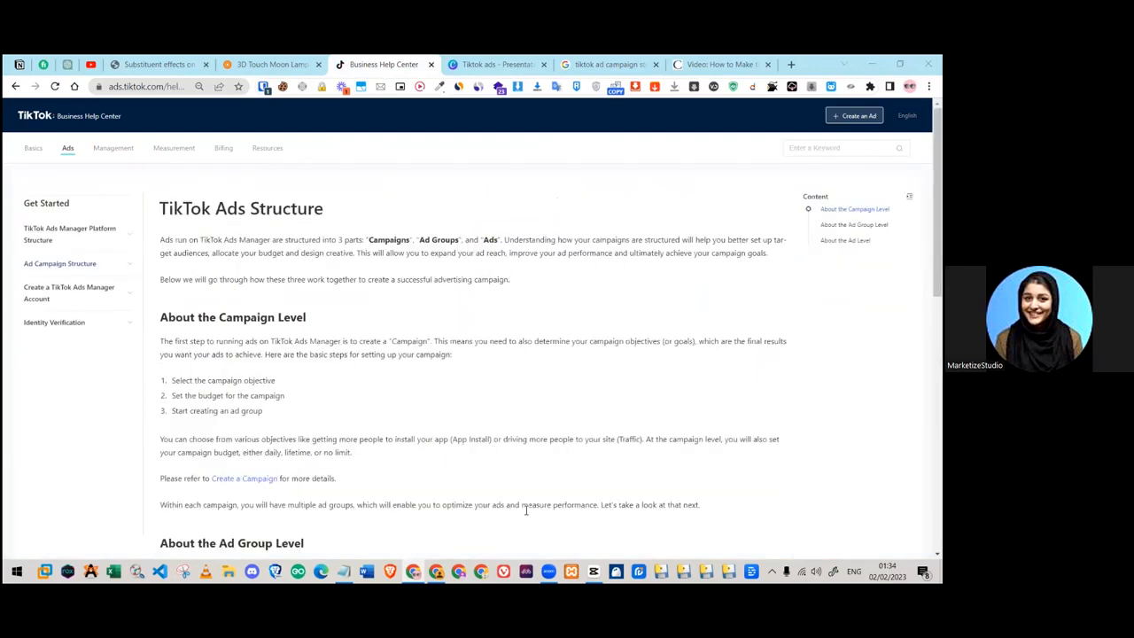